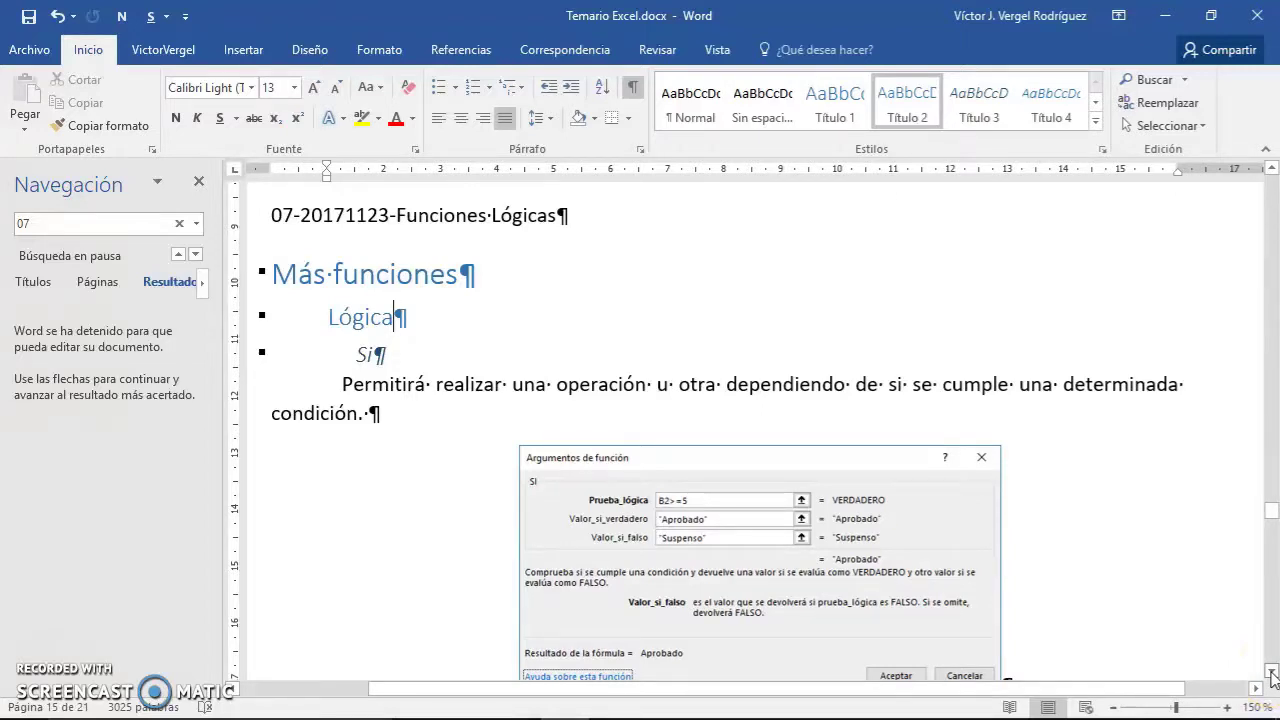
Close Word's navigation pane beside the Si notes and switch to the Libro1 grade workbook in Excel
left_click(987, 665)
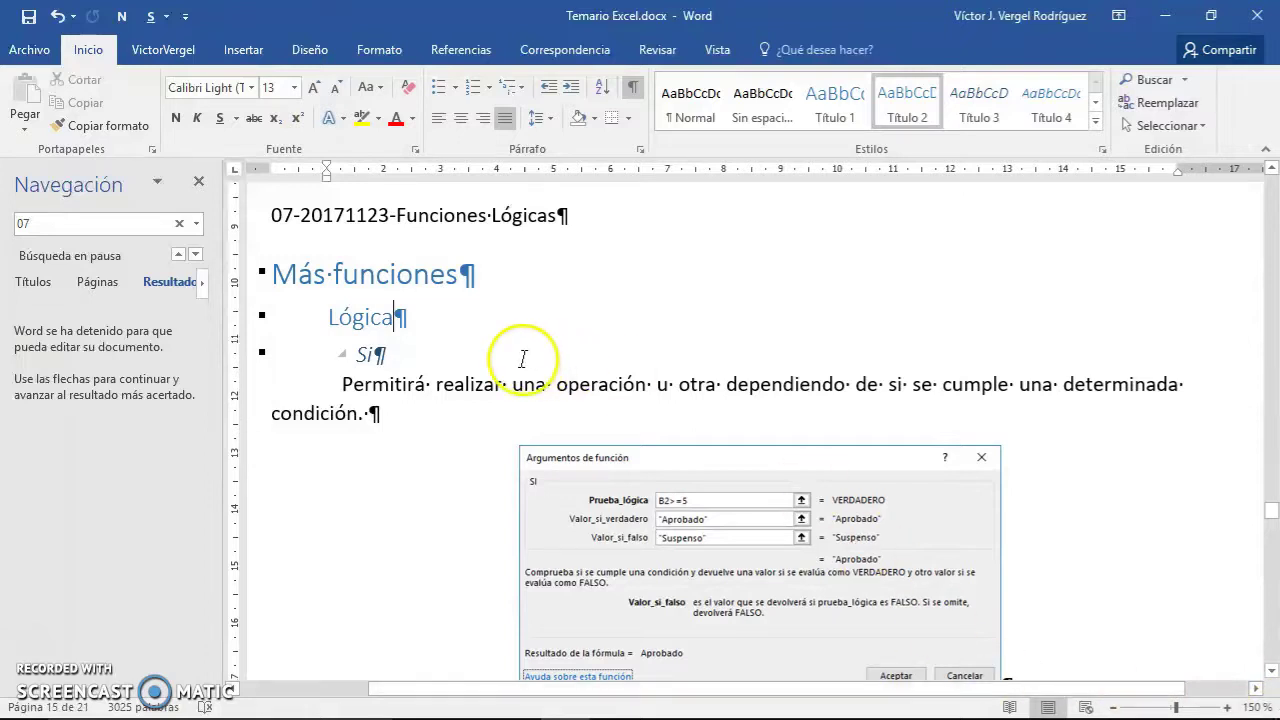
left_click(1272, 672)
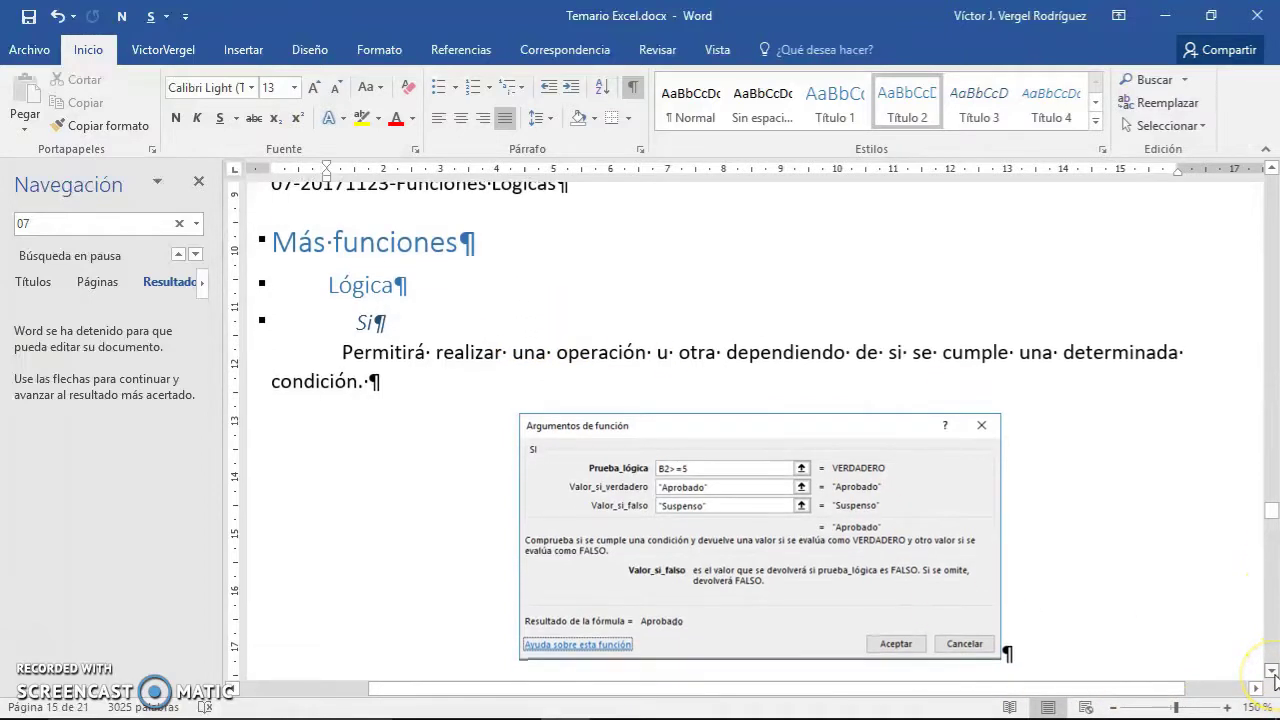
left_click(200, 182)
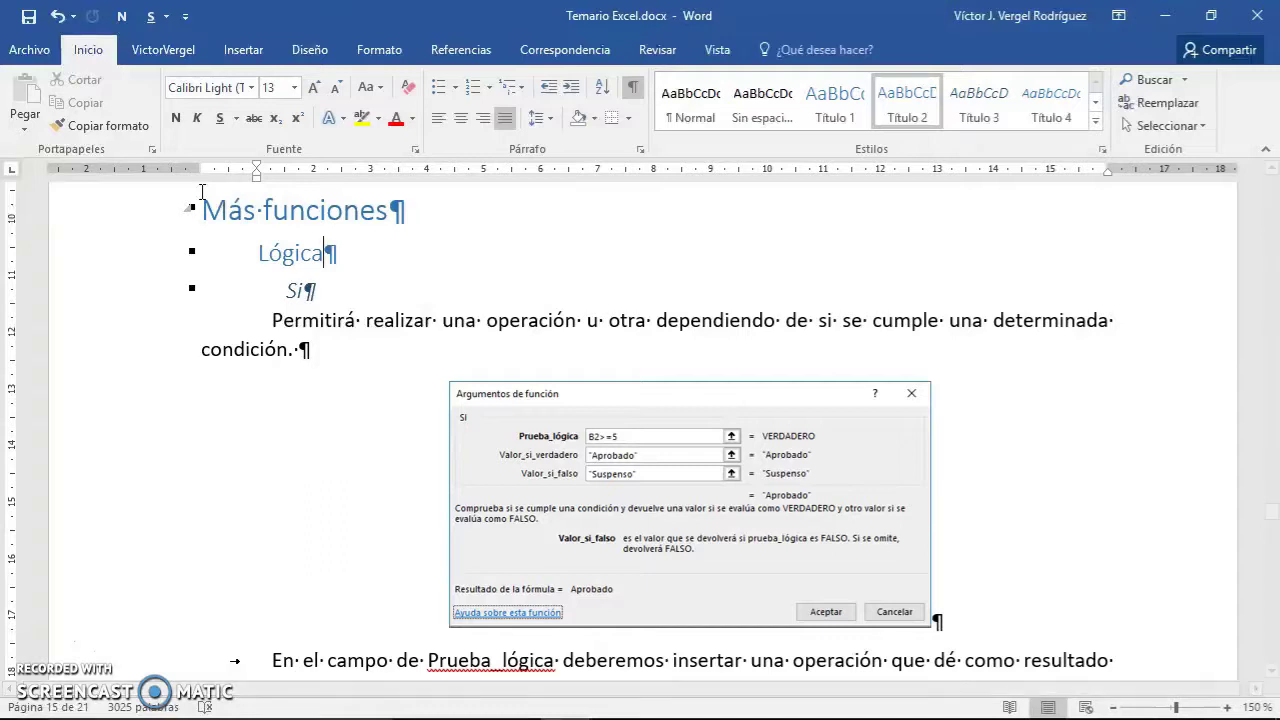
left_click(309, 287)
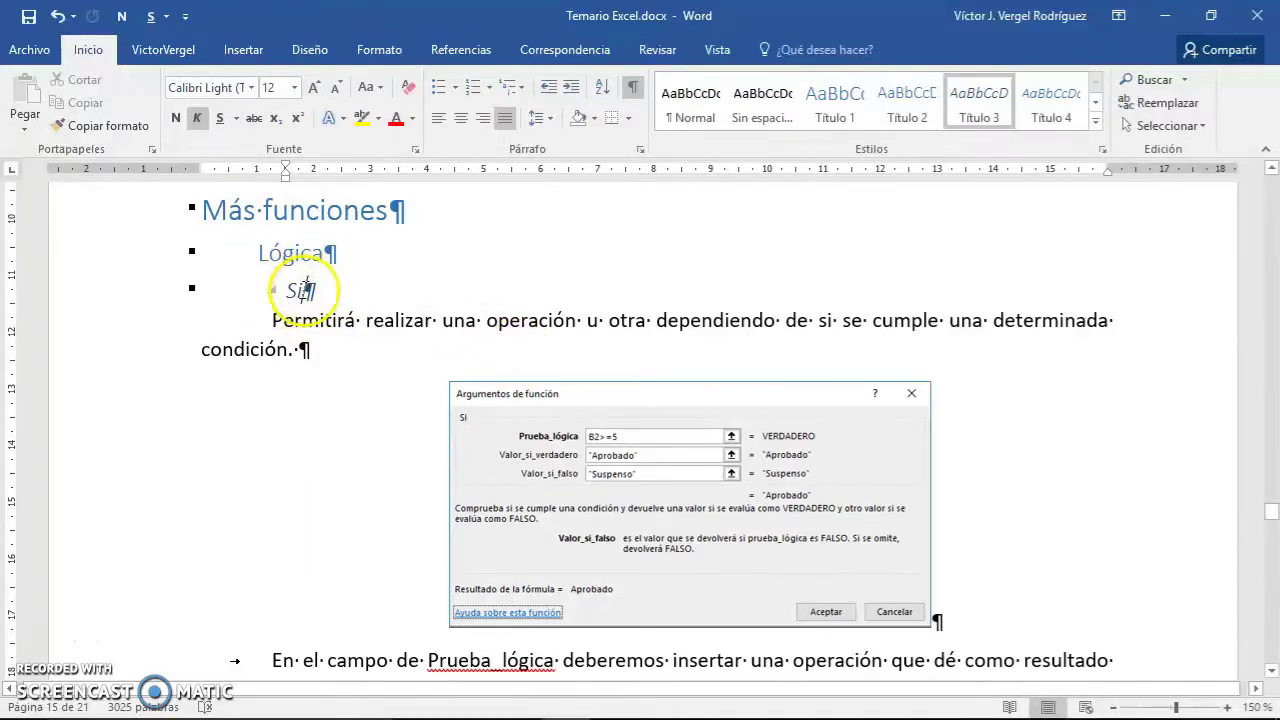
mouse_move(705, 712)
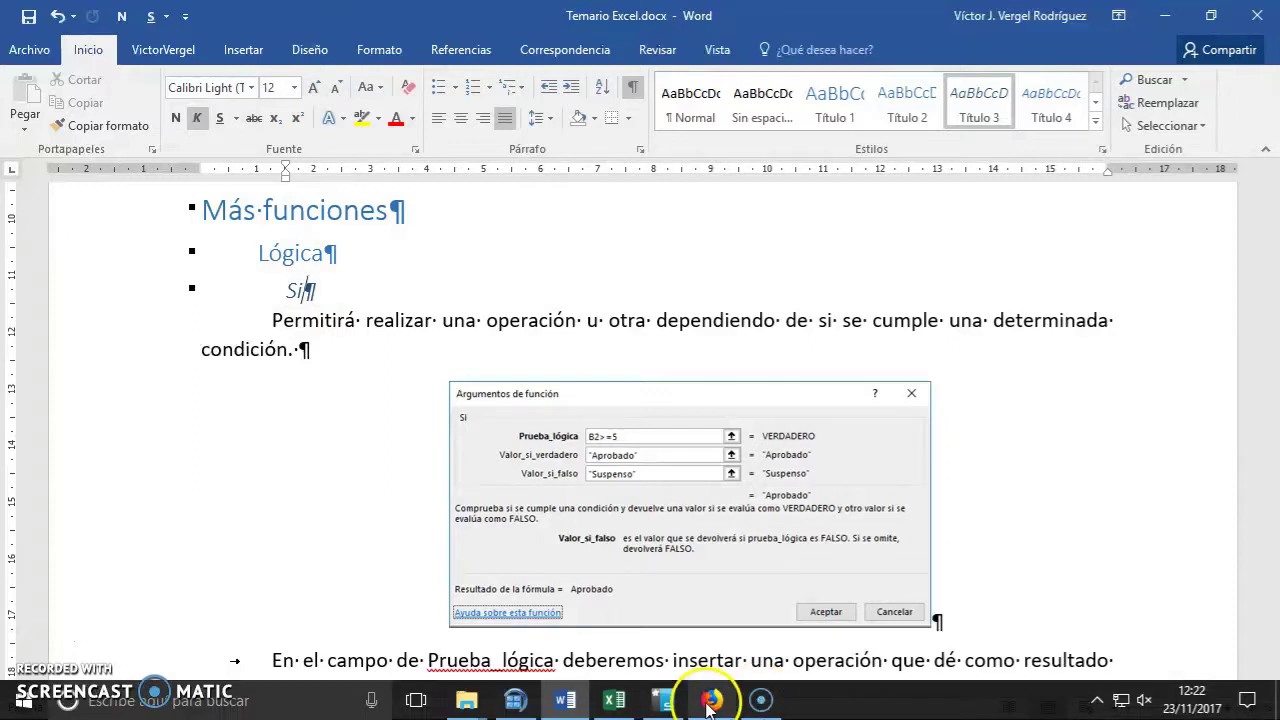
left_click(614, 700)
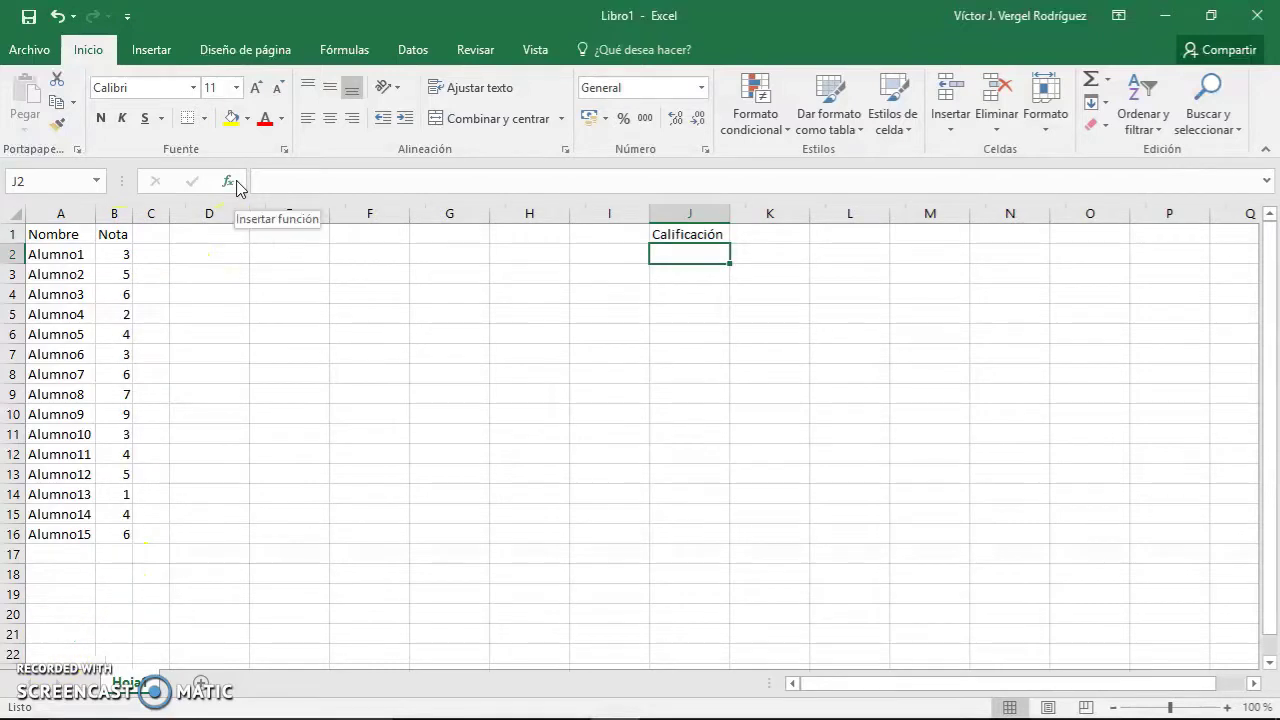
Insert the SI function from the Lógica category into J2 and move its arguments window off the data
left_click(238, 185)
left_click(1037, 222)
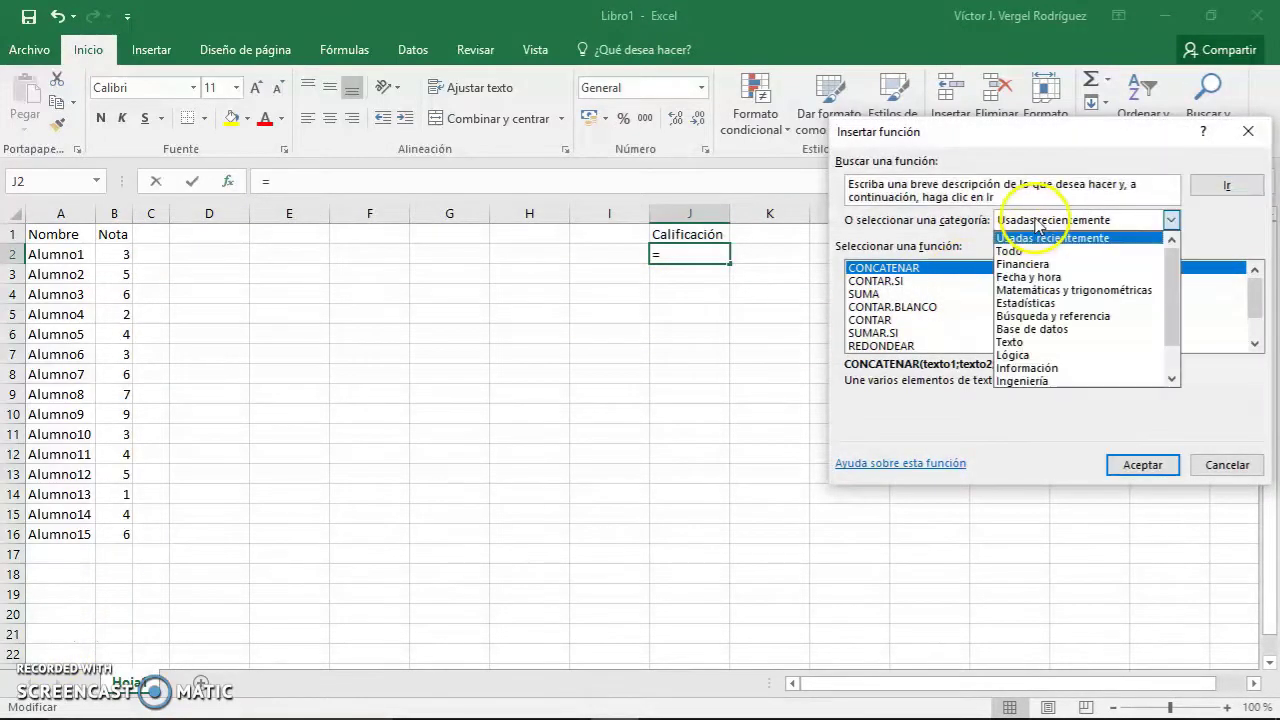
left_click(1040, 355)
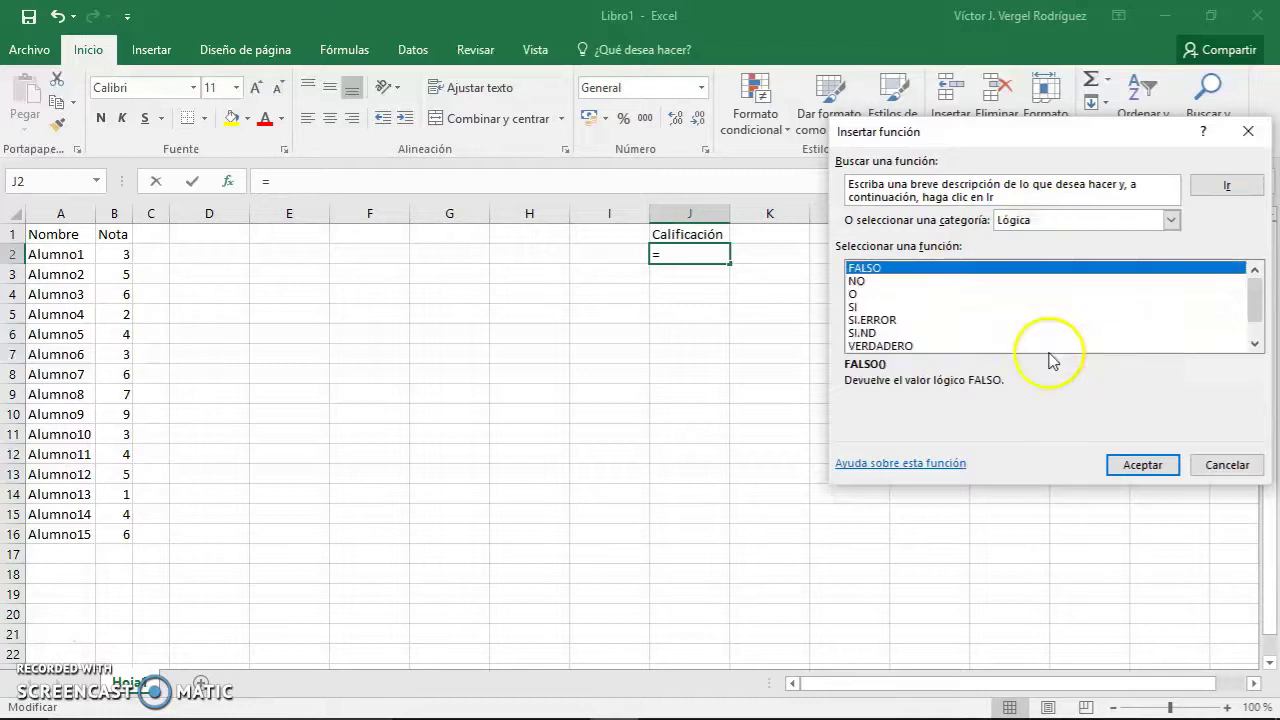
left_click(1045, 225)
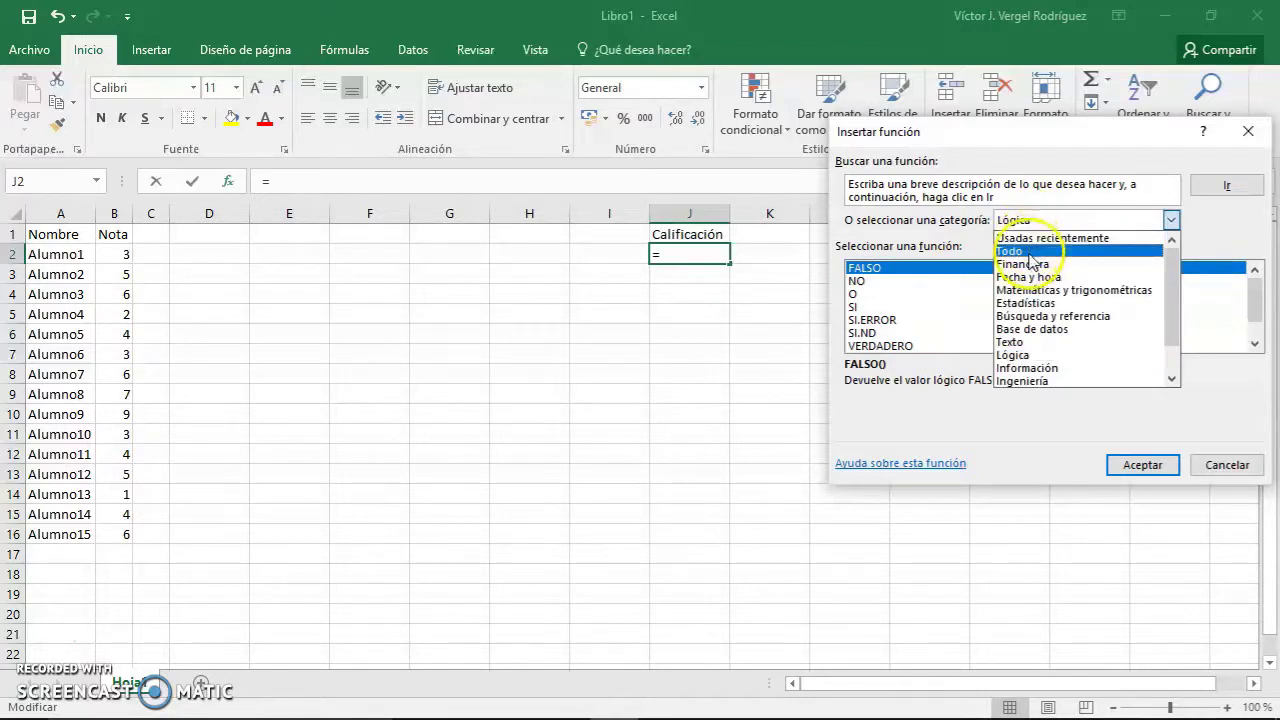
left_click(1029, 254)
left_click(1030, 222)
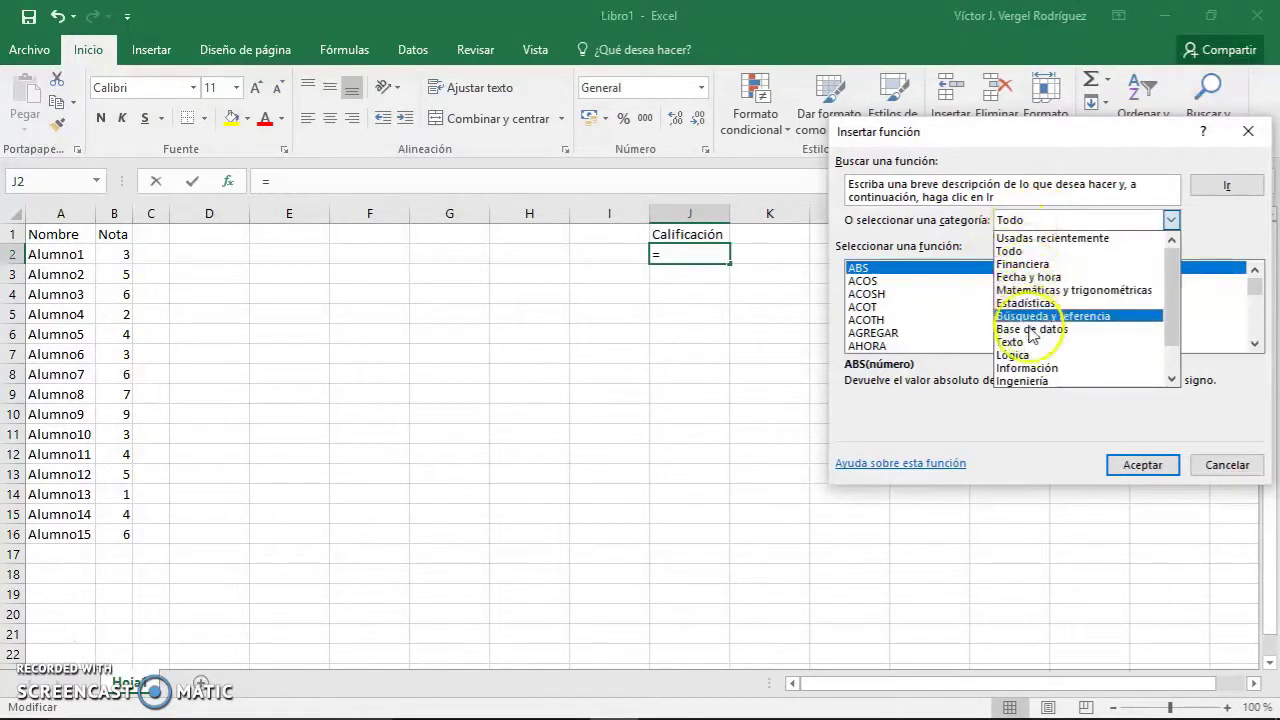
left_click(1013, 355)
left_click(870, 306)
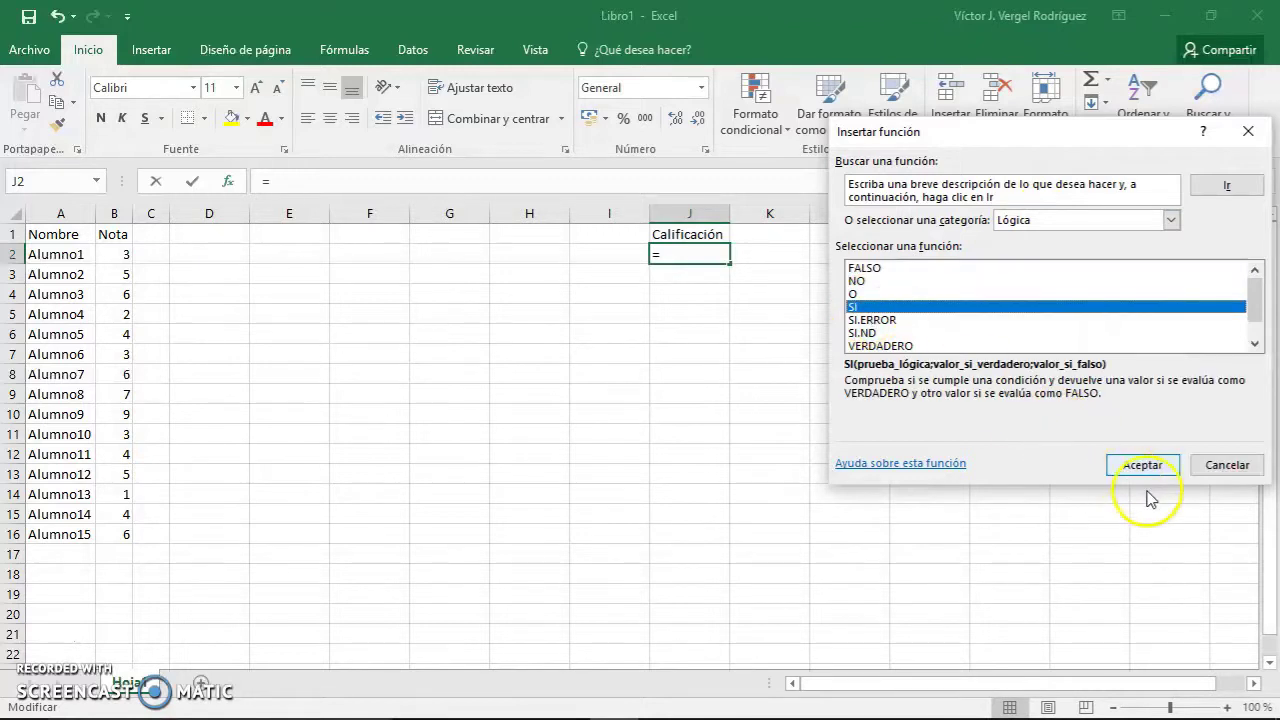
left_click(1142, 466)
left_click_drag(765, 182, 598, 348)
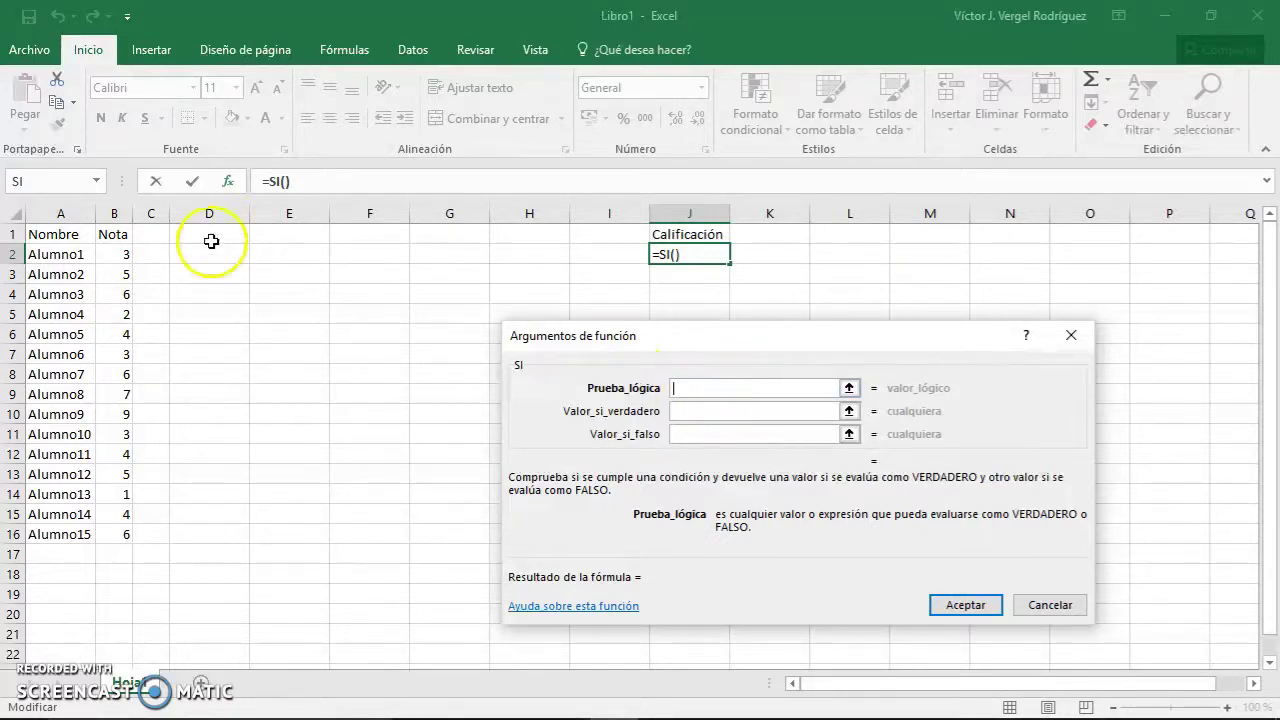
Enter B2<5 as the SI logical test
left_click(119, 253)
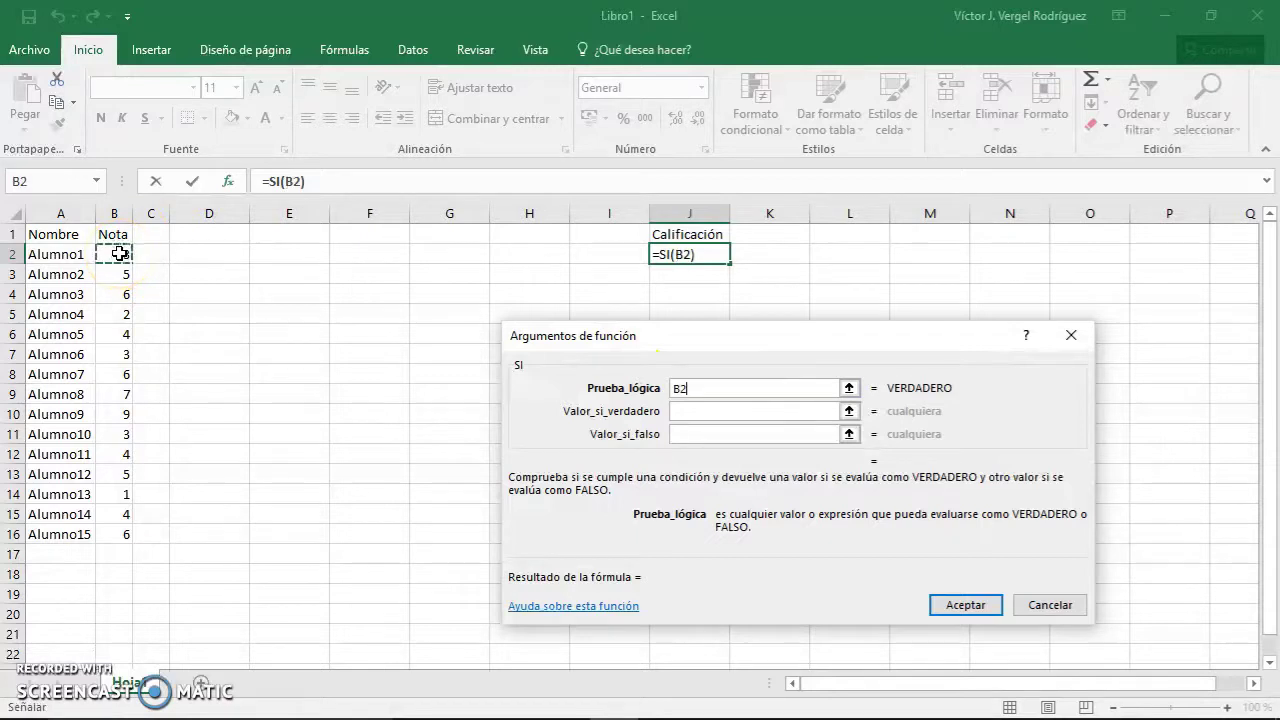
left_click(689, 392)
type("<")
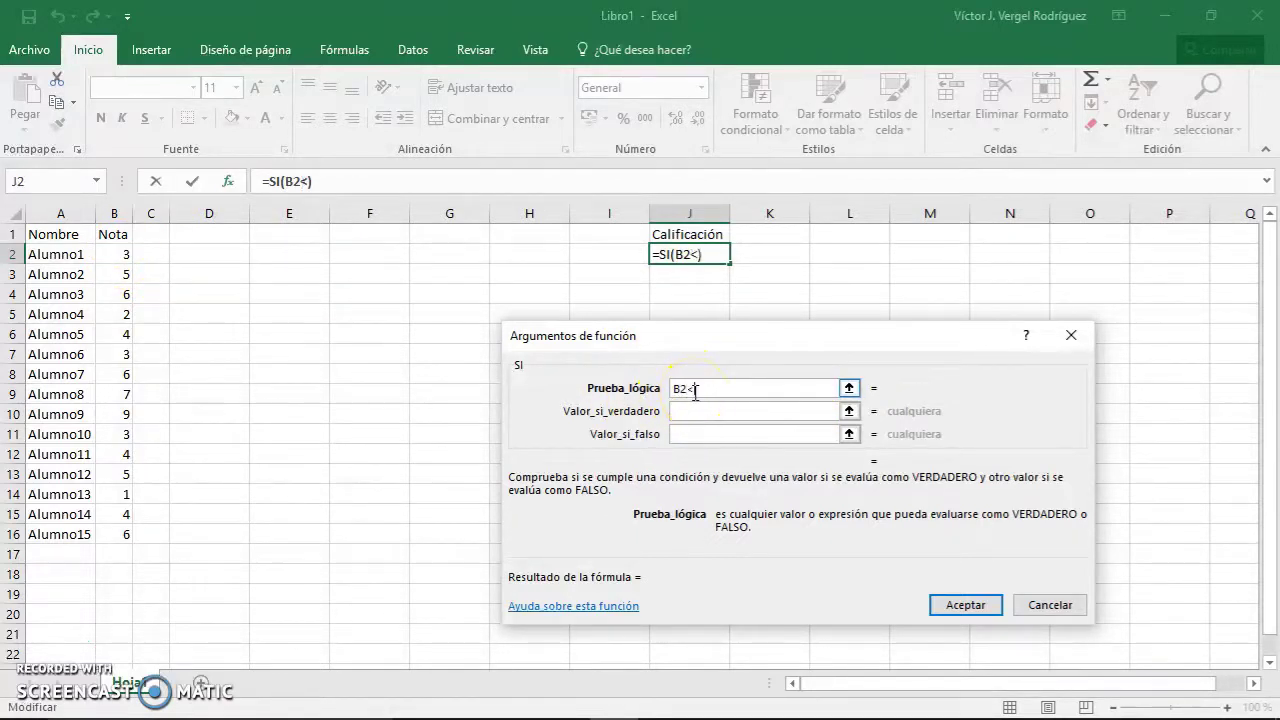
type("5")
left_click(751, 391)
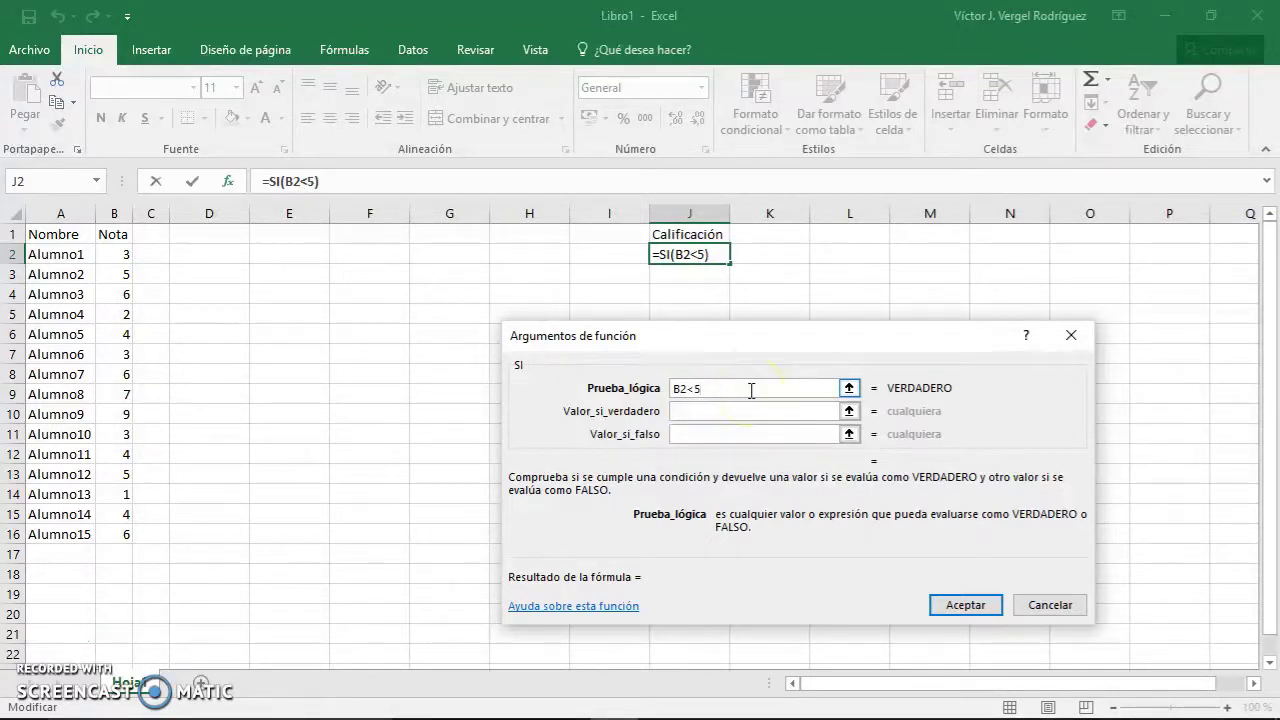
Move between the SI arguments and try to accept the formula with both value arguments still empty
left_click(728, 410)
left_click(727, 410)
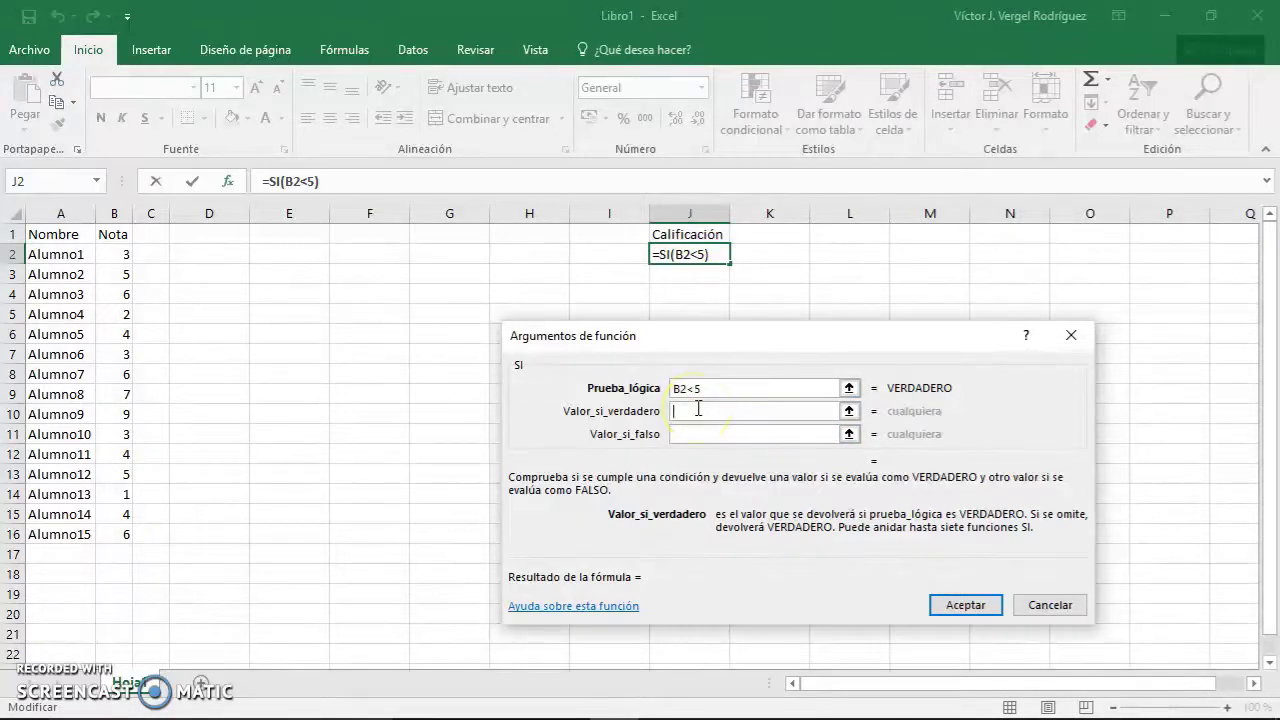
left_click(711, 389)
left_click(718, 411)
left_click(718, 390)
left_click(718, 411)
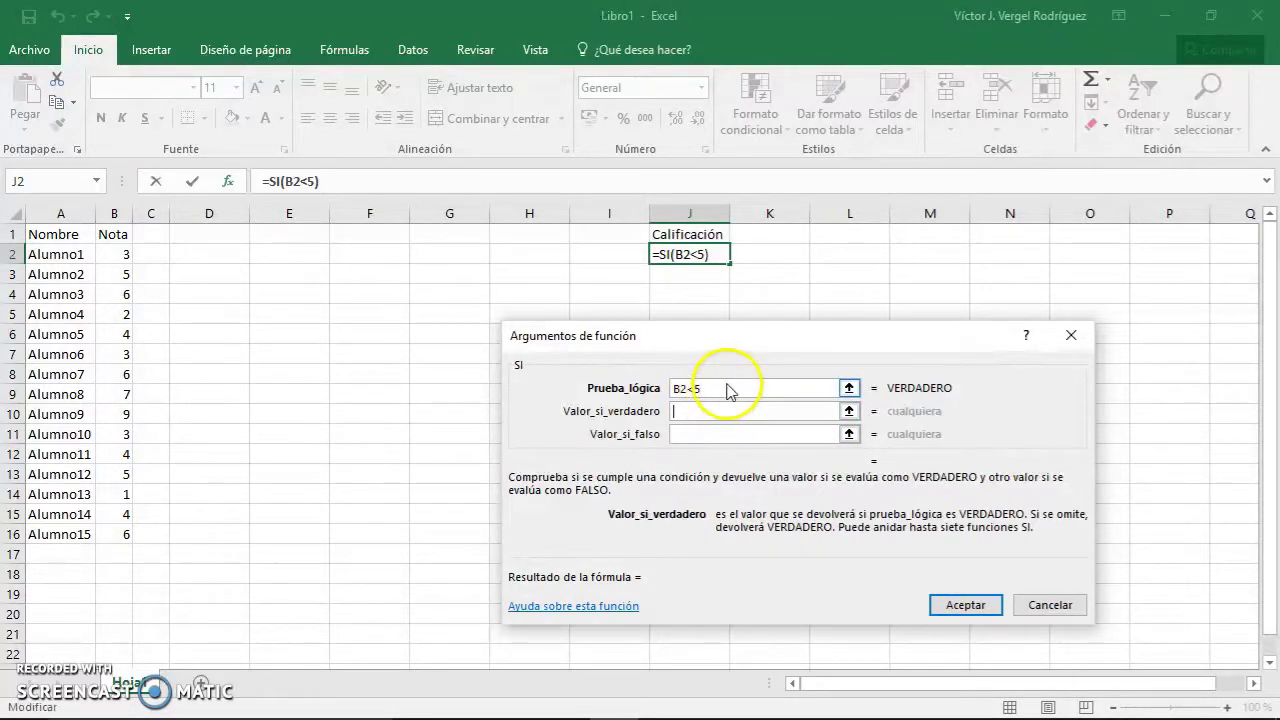
left_click(718, 390)
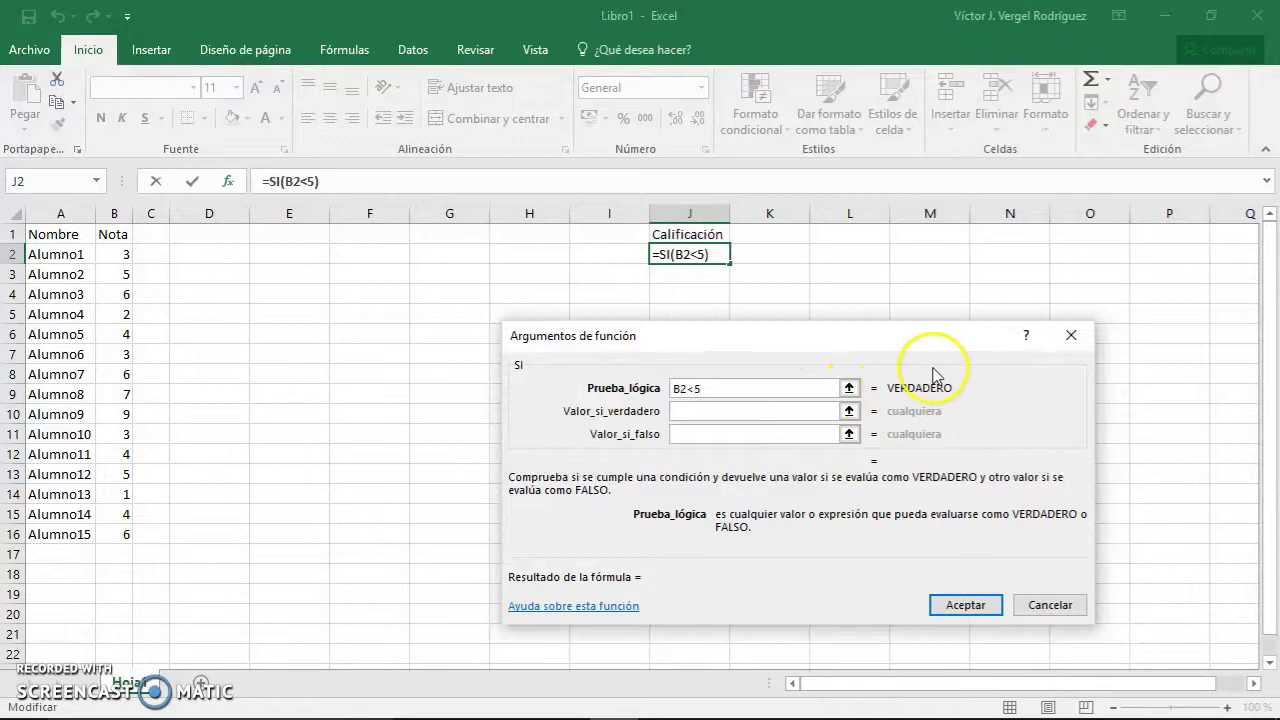
left_click(925, 377)
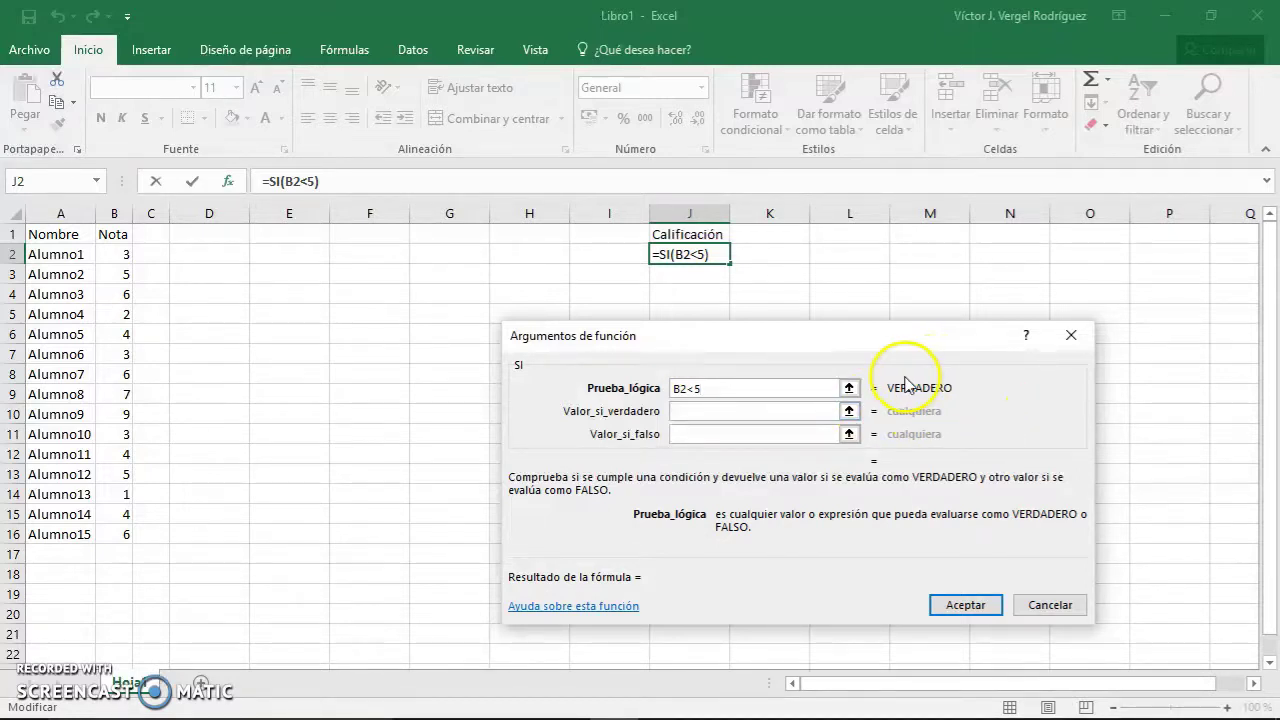
left_click(811, 392)
left_click(760, 413)
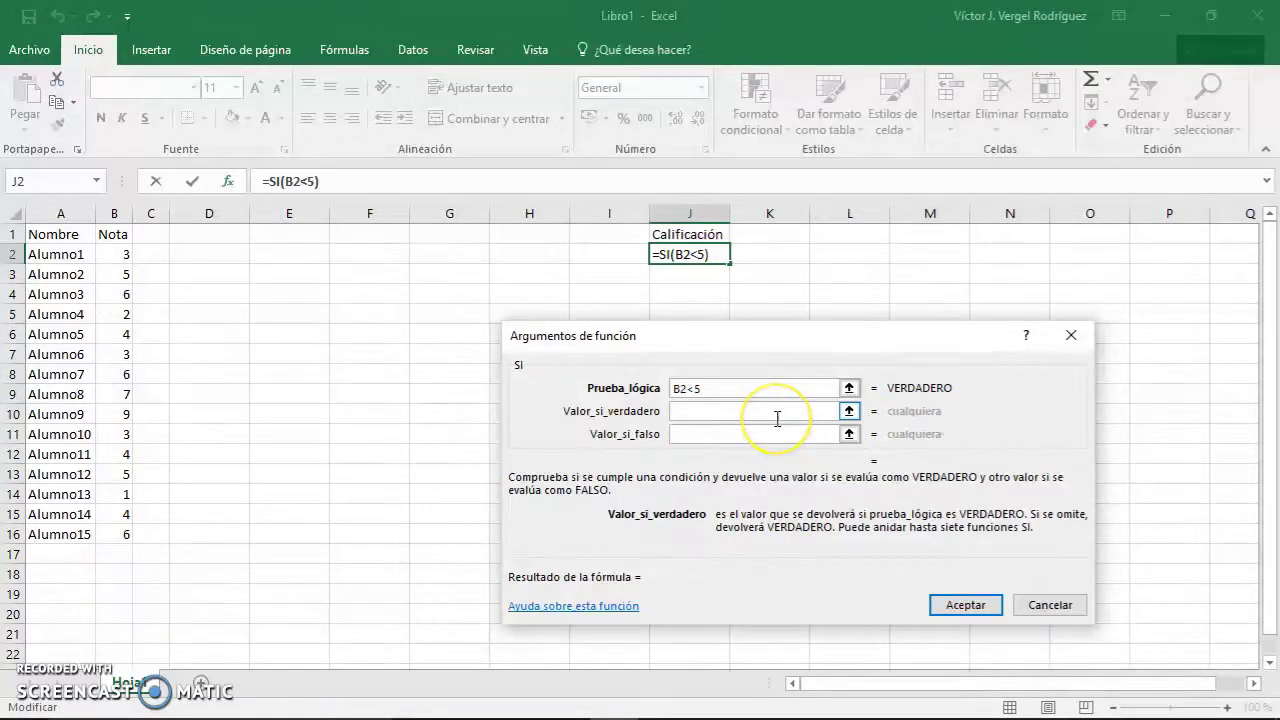
left_click(704, 414)
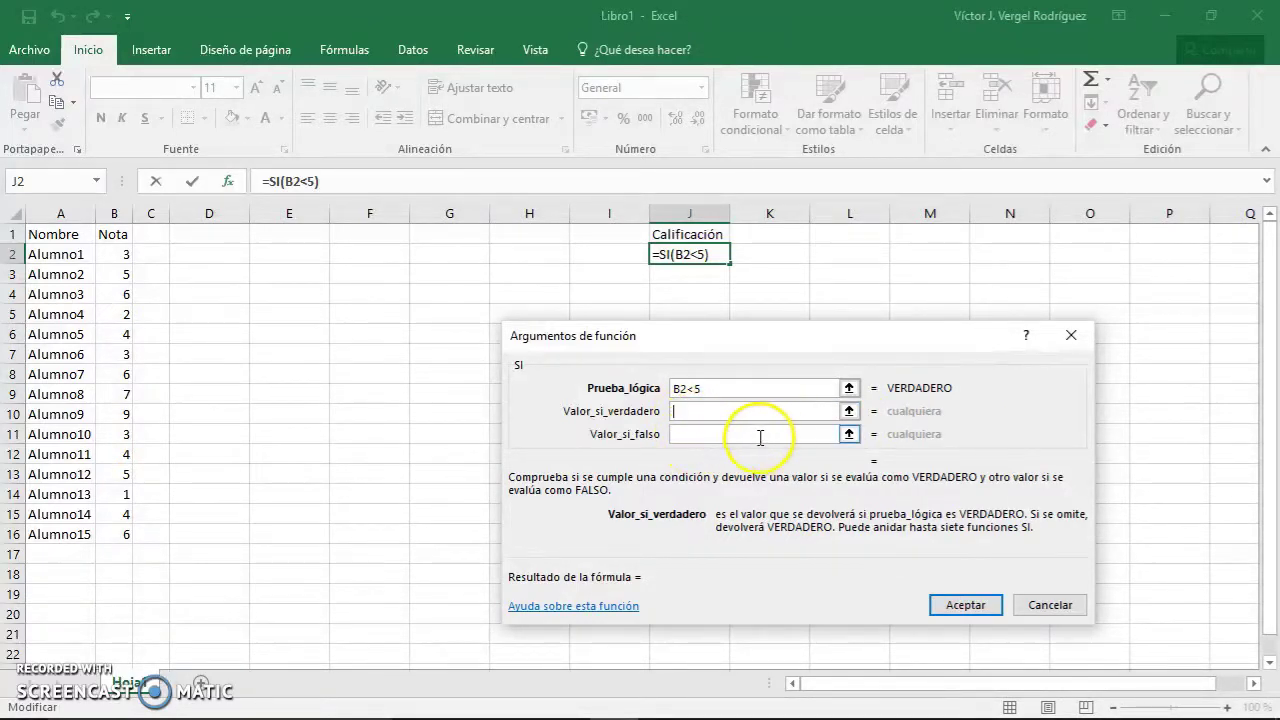
left_click(709, 436)
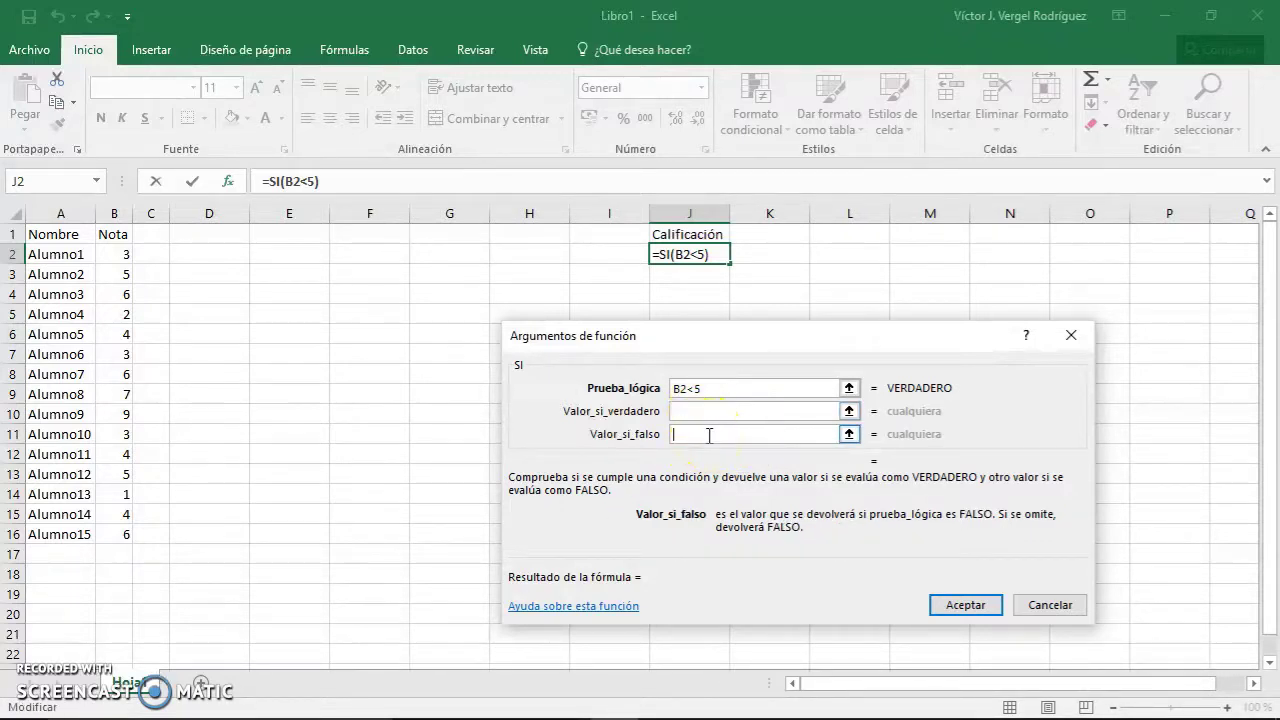
left_click(960, 604)
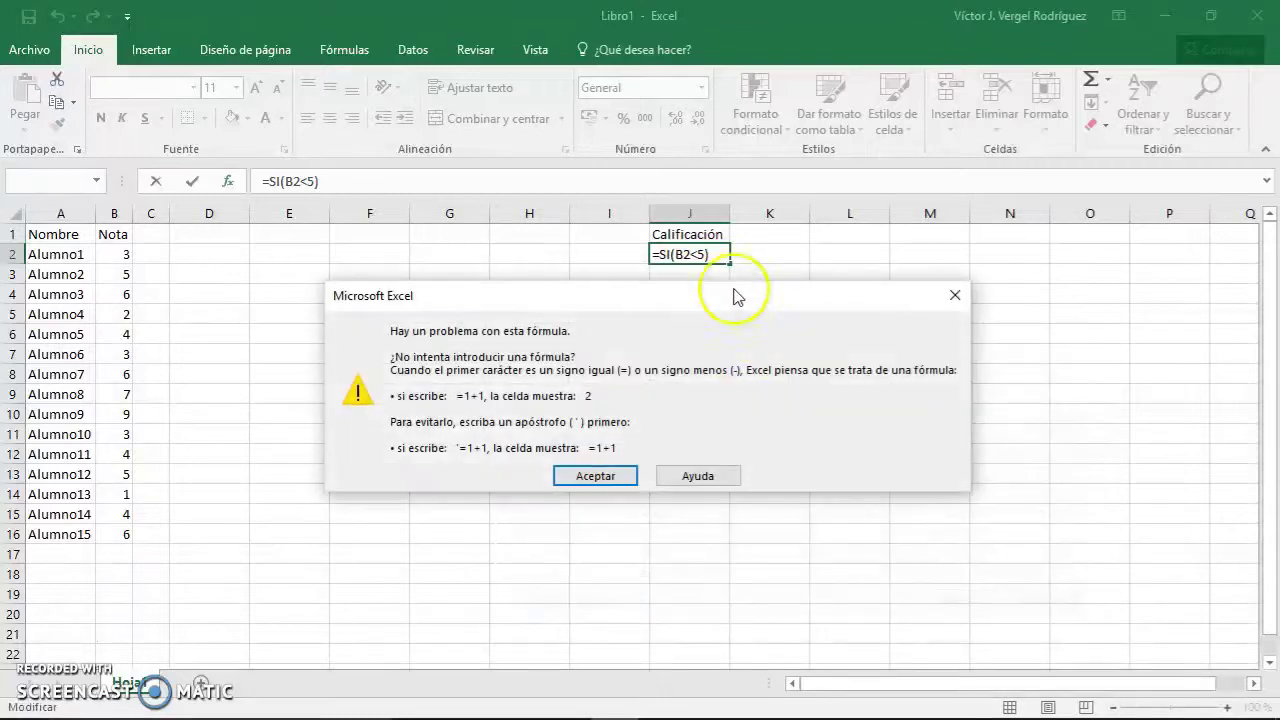
left_click(598, 476)
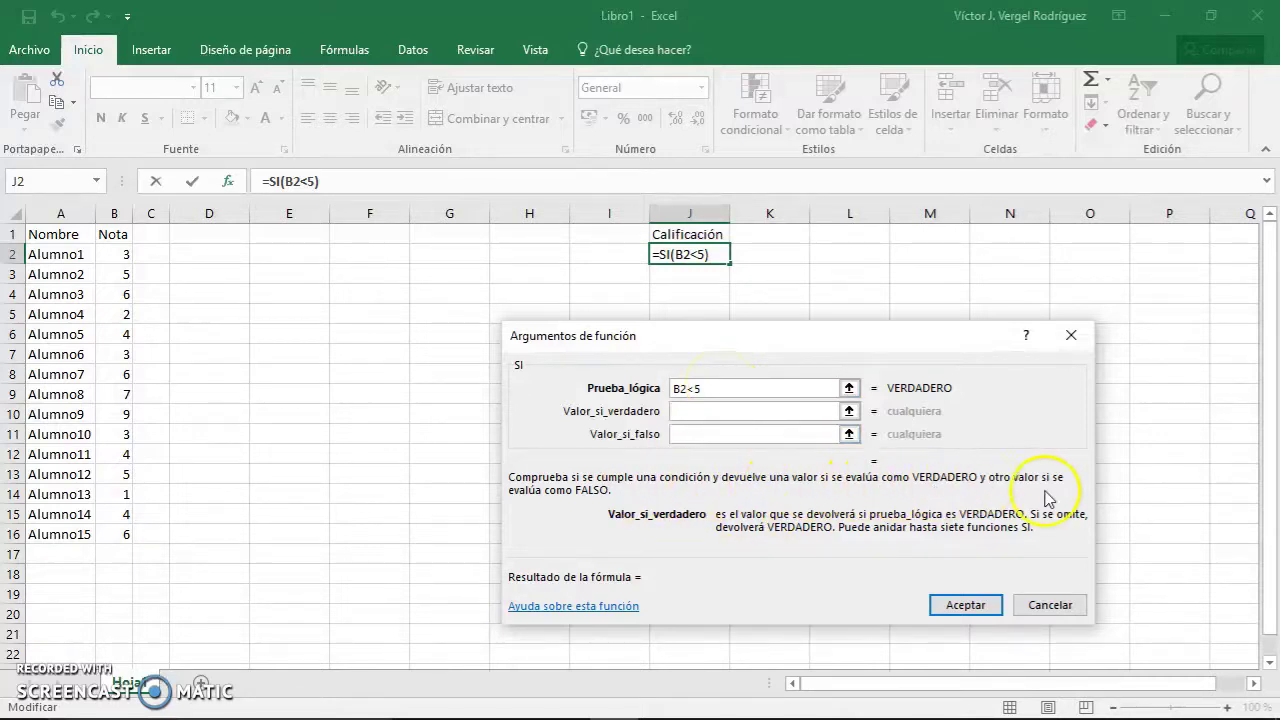
left_click(968, 620)
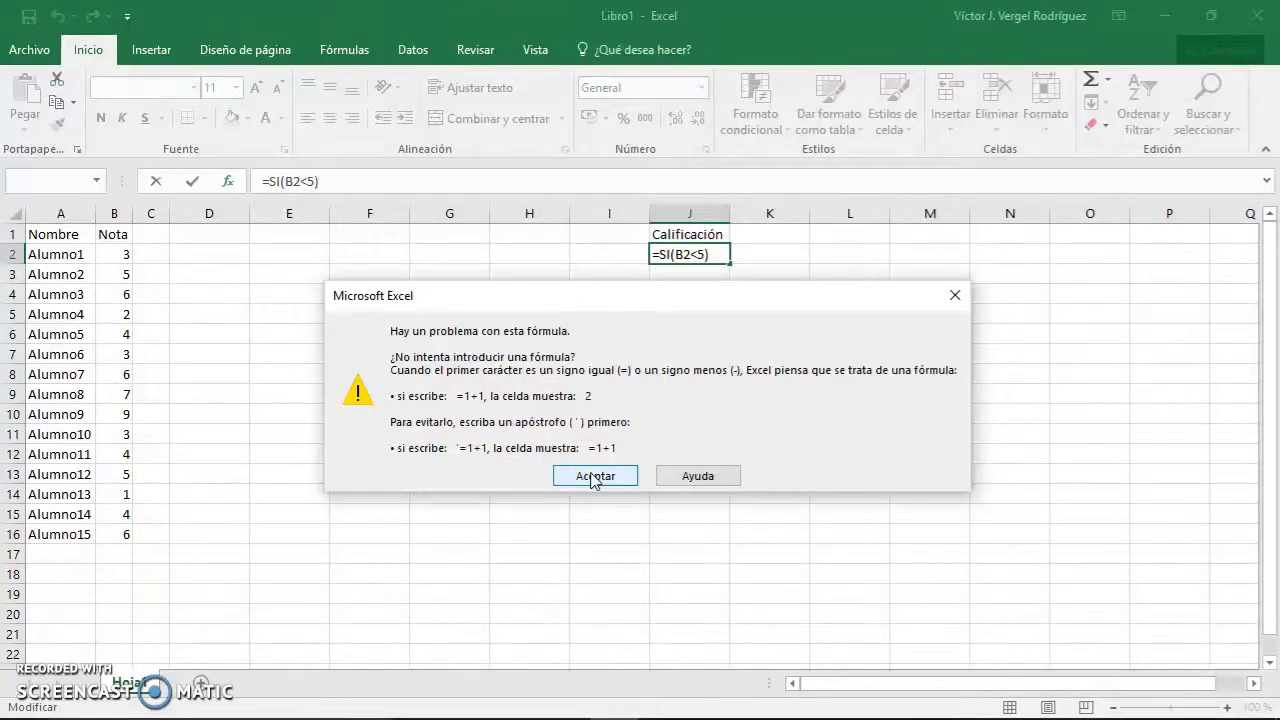
left_click(592, 477)
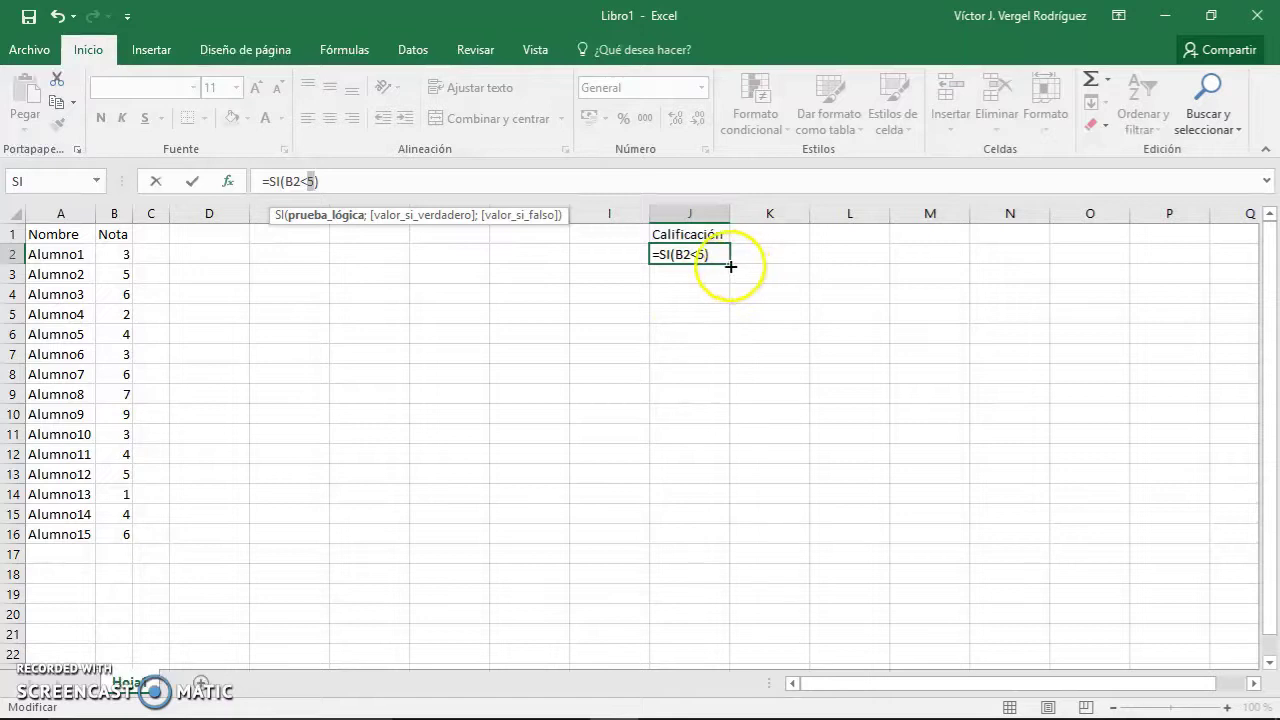
left_click(229, 183)
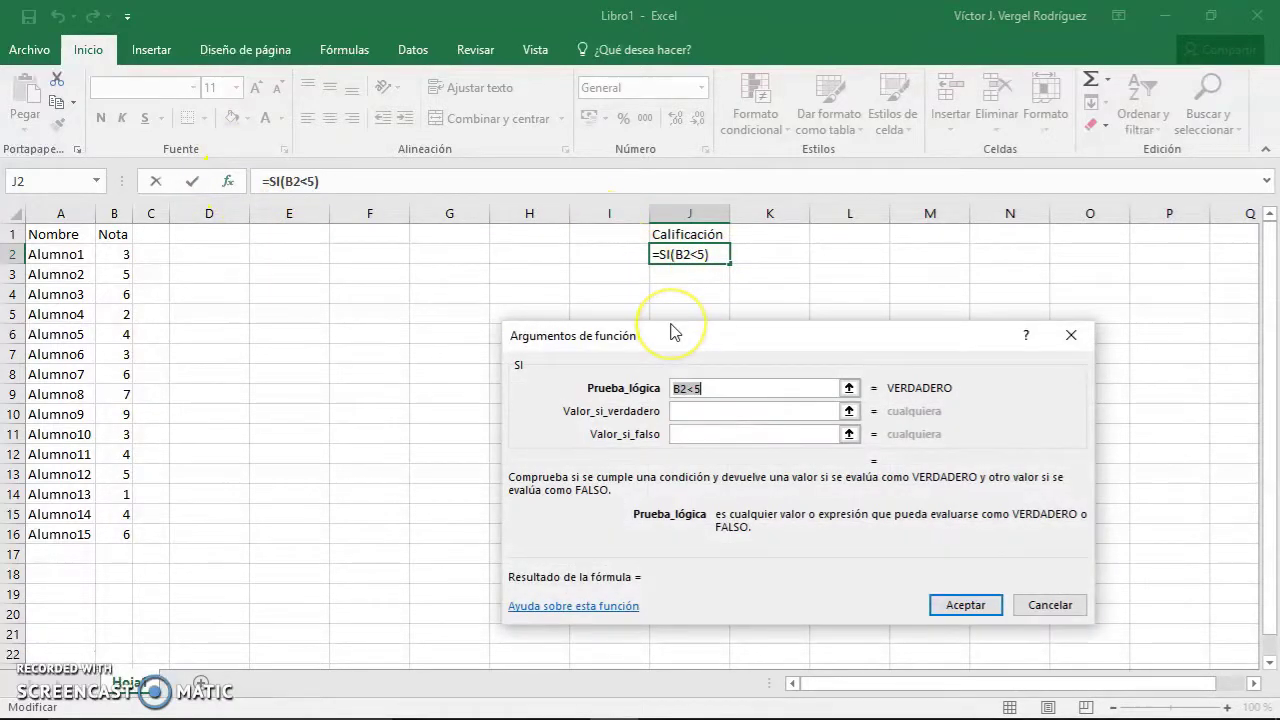
Set the SI true value to SUSPENSO and false value to APROBADO, and accept the formula
left_click(775, 389)
left_click(761, 409)
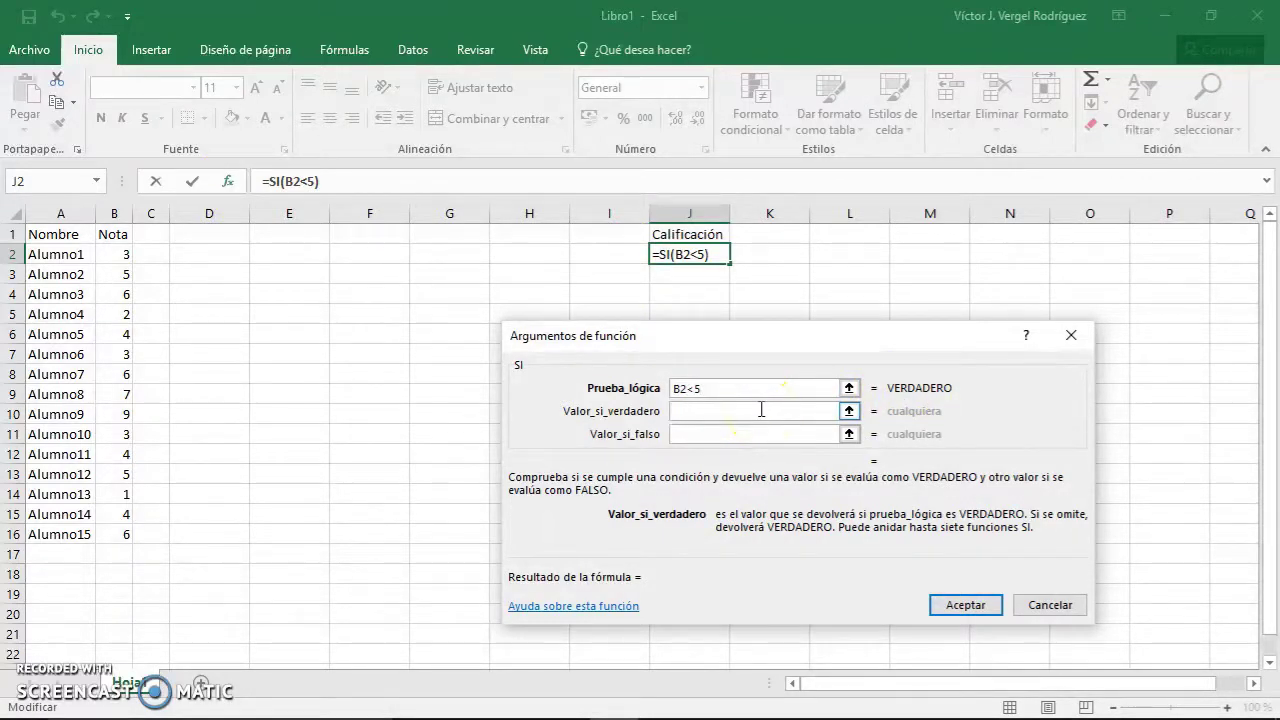
type("SUSPENSO")
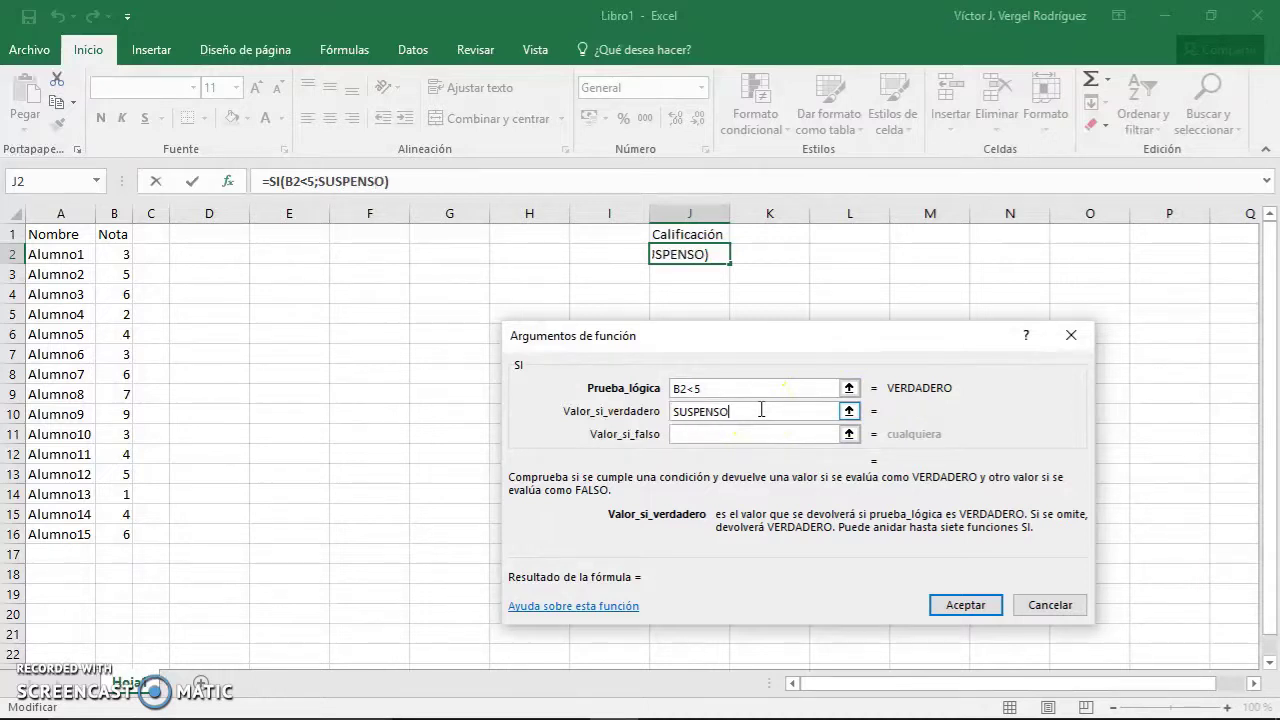
key("Tab")
type("A")
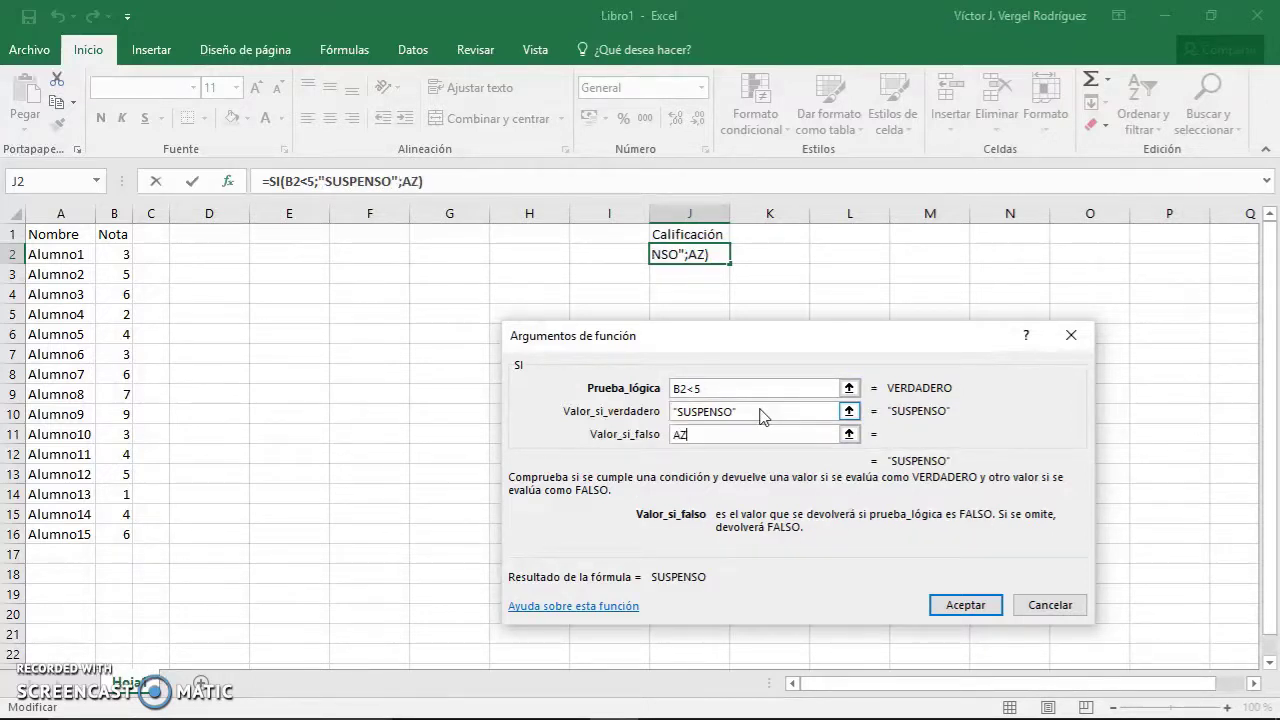
type("PROBADO")
key("Return")
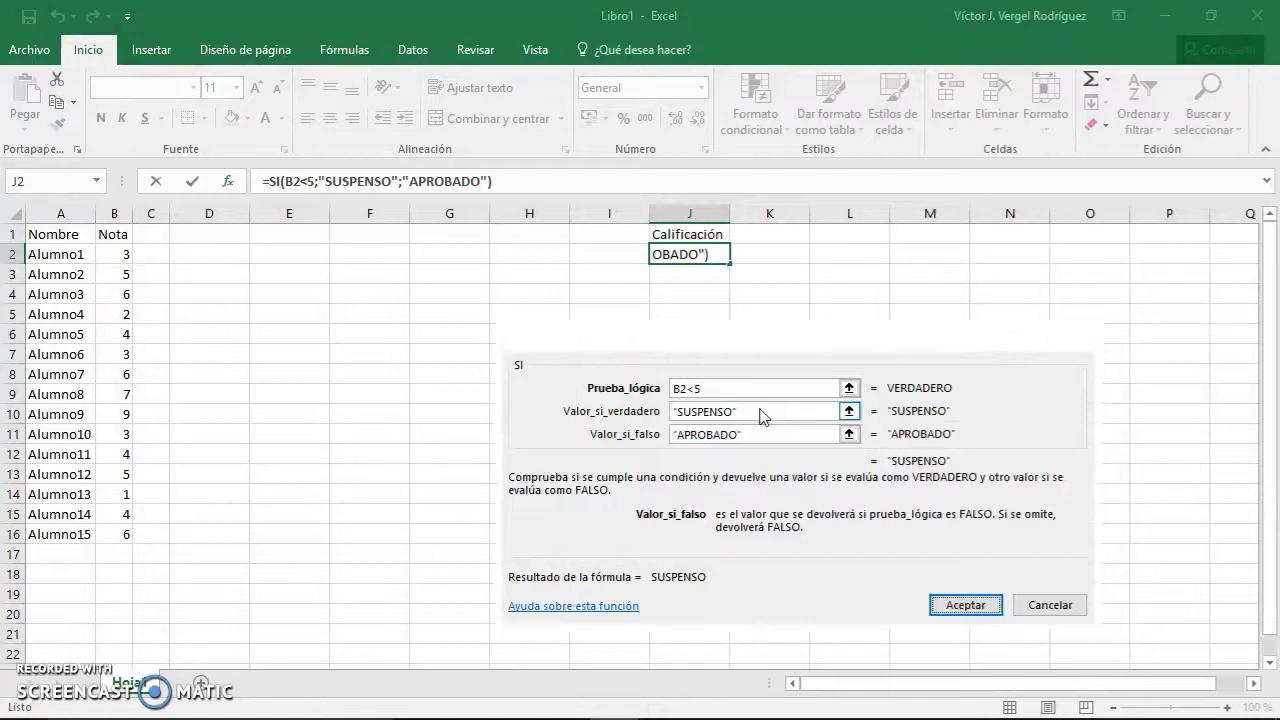
Fill J2's formula down to J16 and check that the copied rows reference their own Nota
left_click_drag(730, 262, 730, 262)
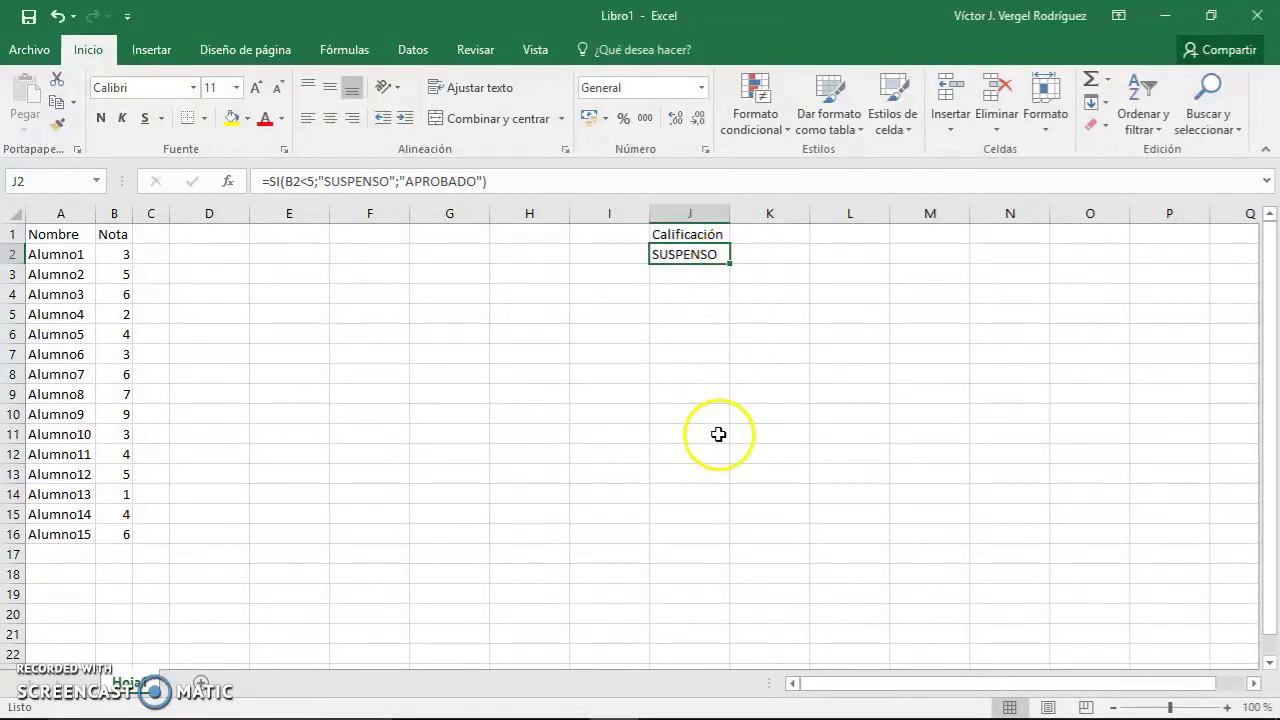
left_click_drag(733, 258, 740, 543)
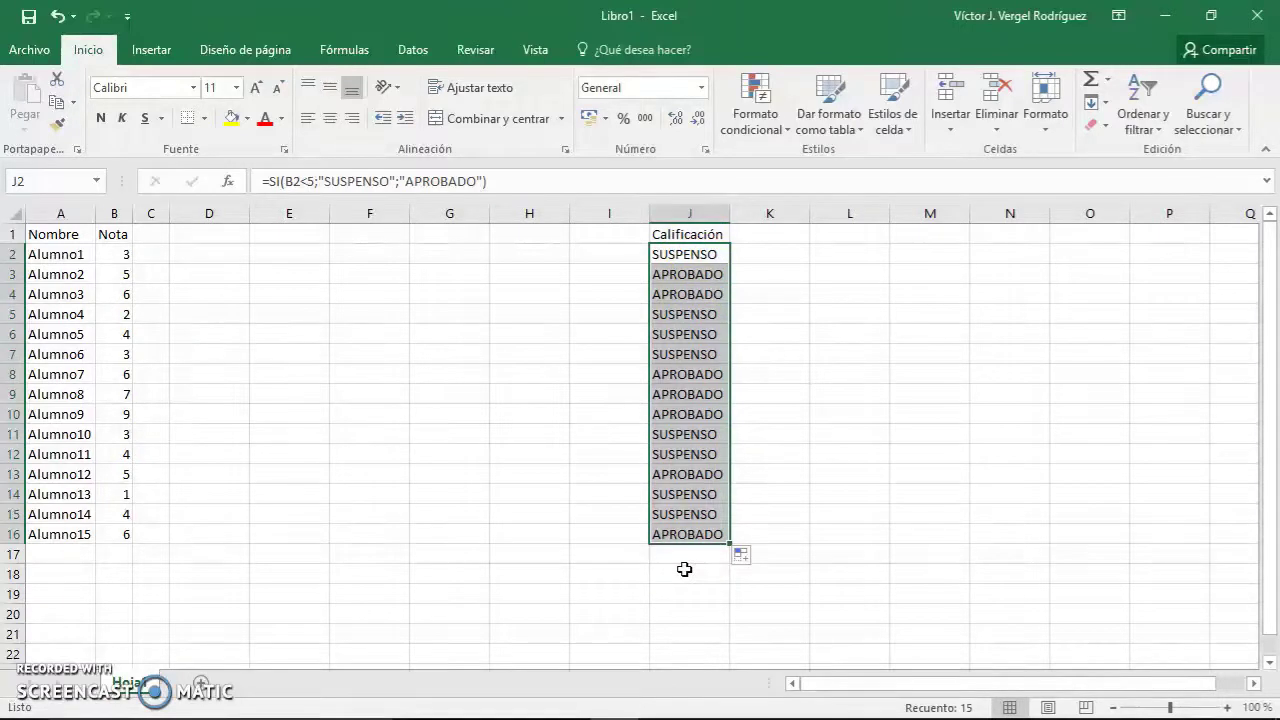
left_click(716, 274)
left_click(706, 294)
left_click(712, 314)
left_click(705, 334)
left_click(698, 354)
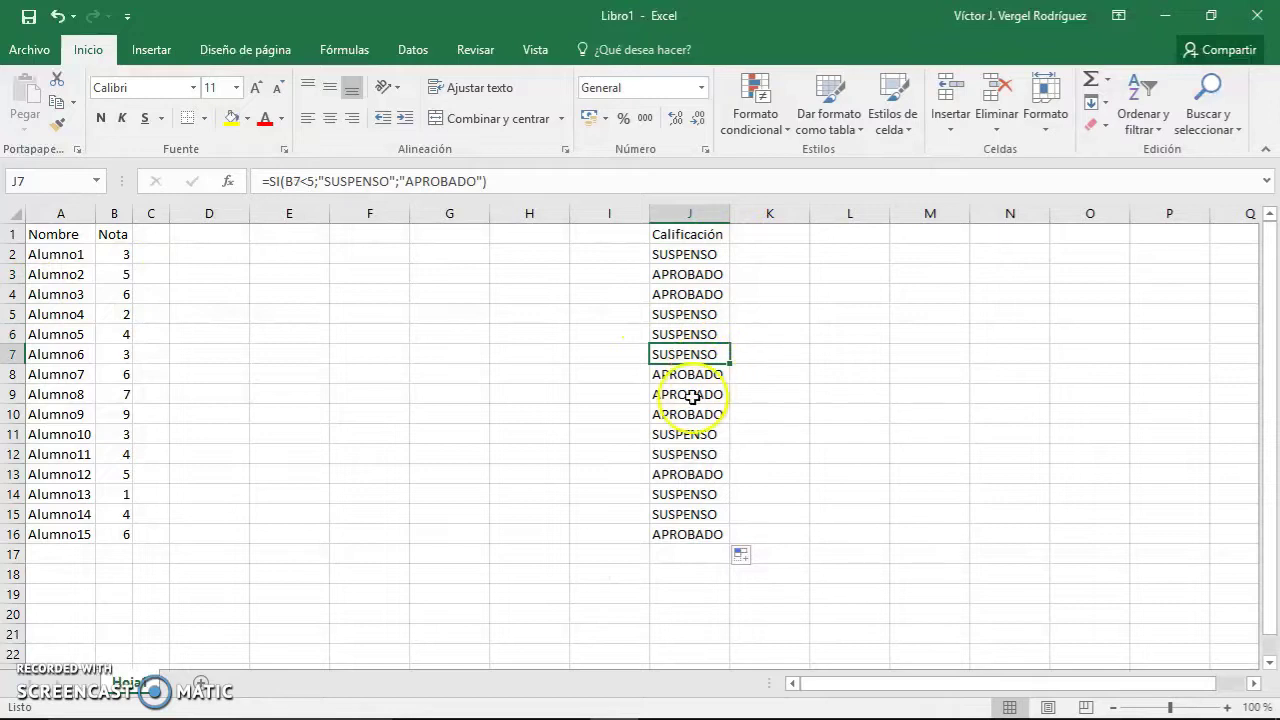
left_click(690, 454)
left_click(665, 254)
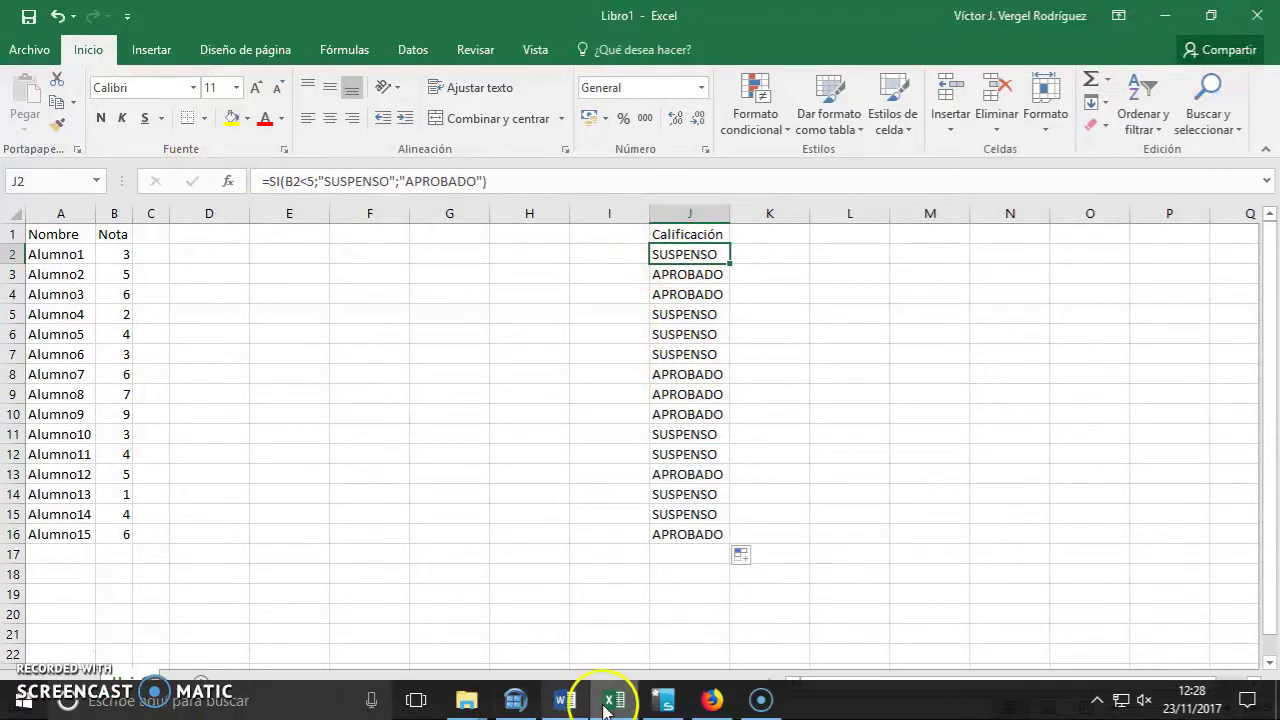
In the Word notes, delete the 'Vídeo día 7' line
left_click(565, 700)
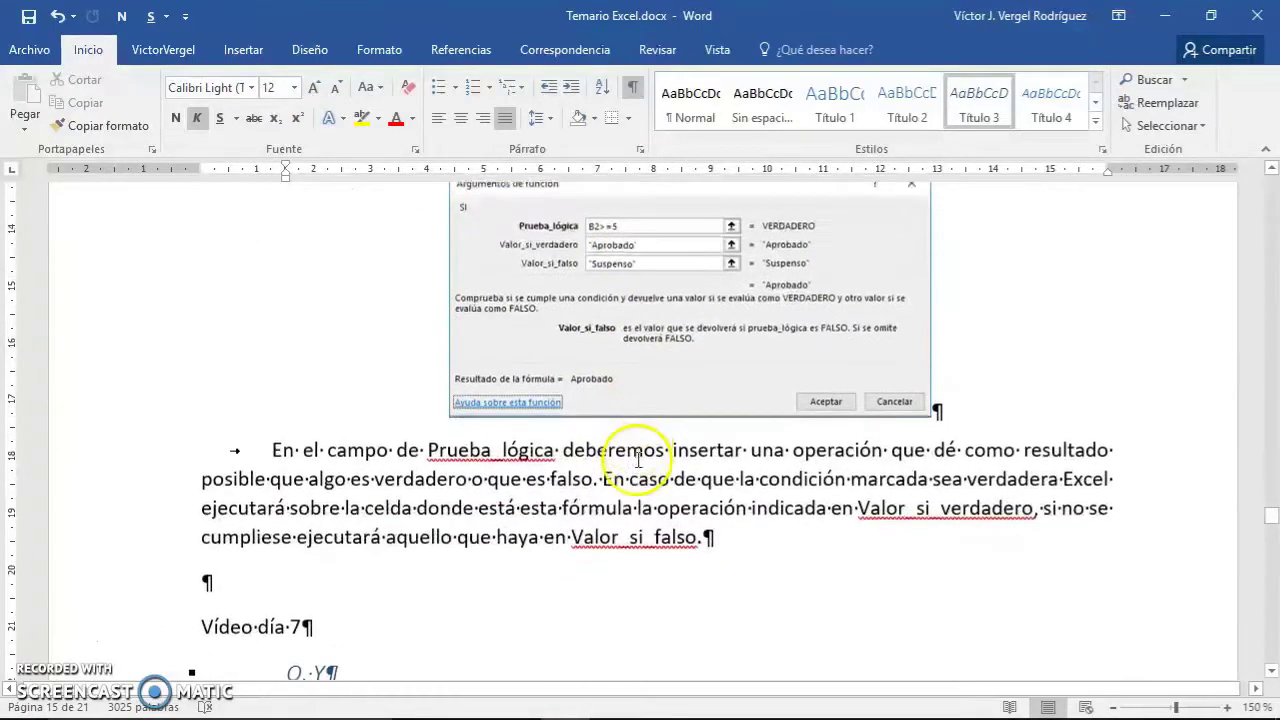
scroll(600, 470, "down", 1)
scroll(540, 480, "down", 1)
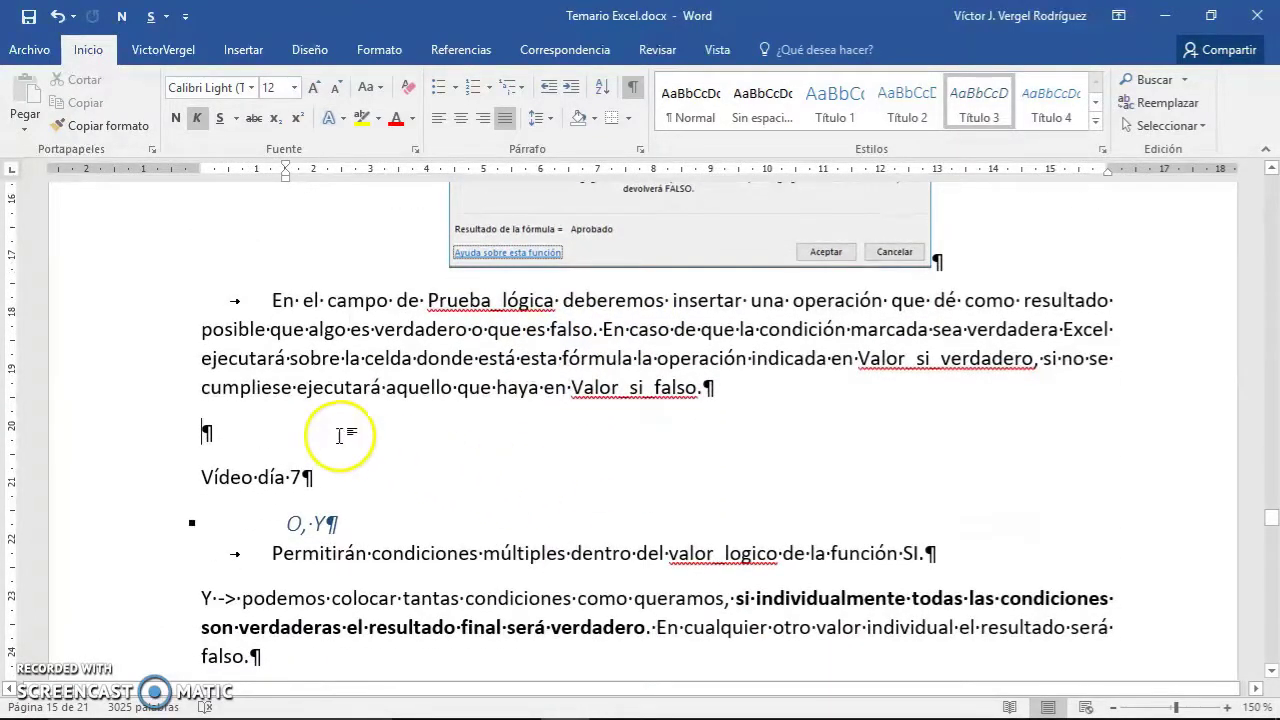
scroll(709, 434, "up", 1)
left_click_drag(316, 549, 201, 549)
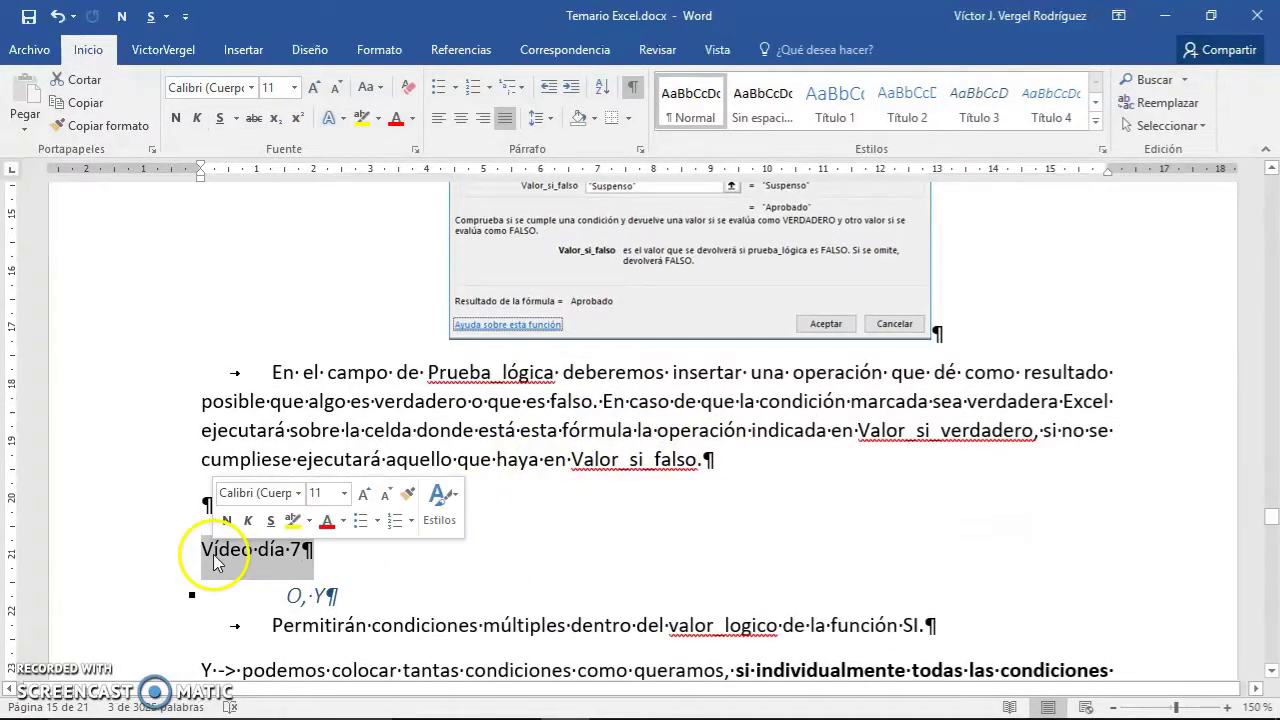
key("BackSpace")
Add 'Las condiciones son del tipo >, <, >=, <=, <>.' after the sentence ending in falso, then return to Excel
scroll(414, 491, "up", 1)
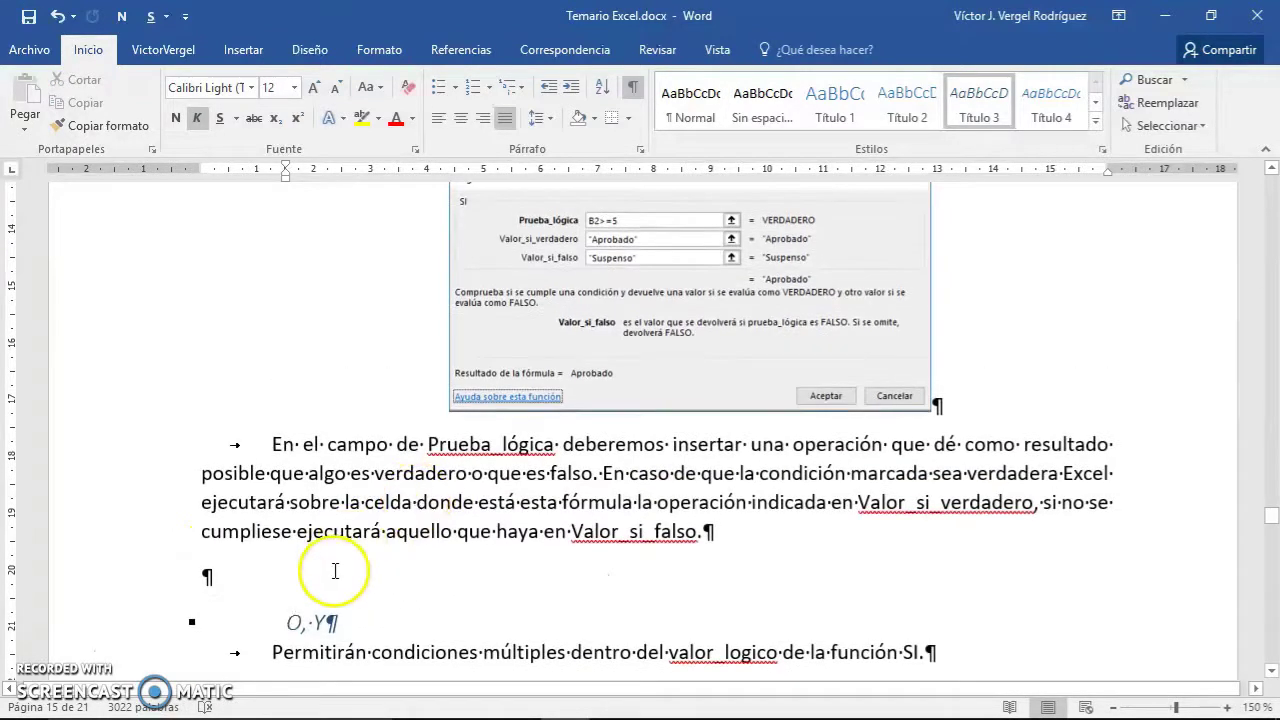
left_click(335, 571)
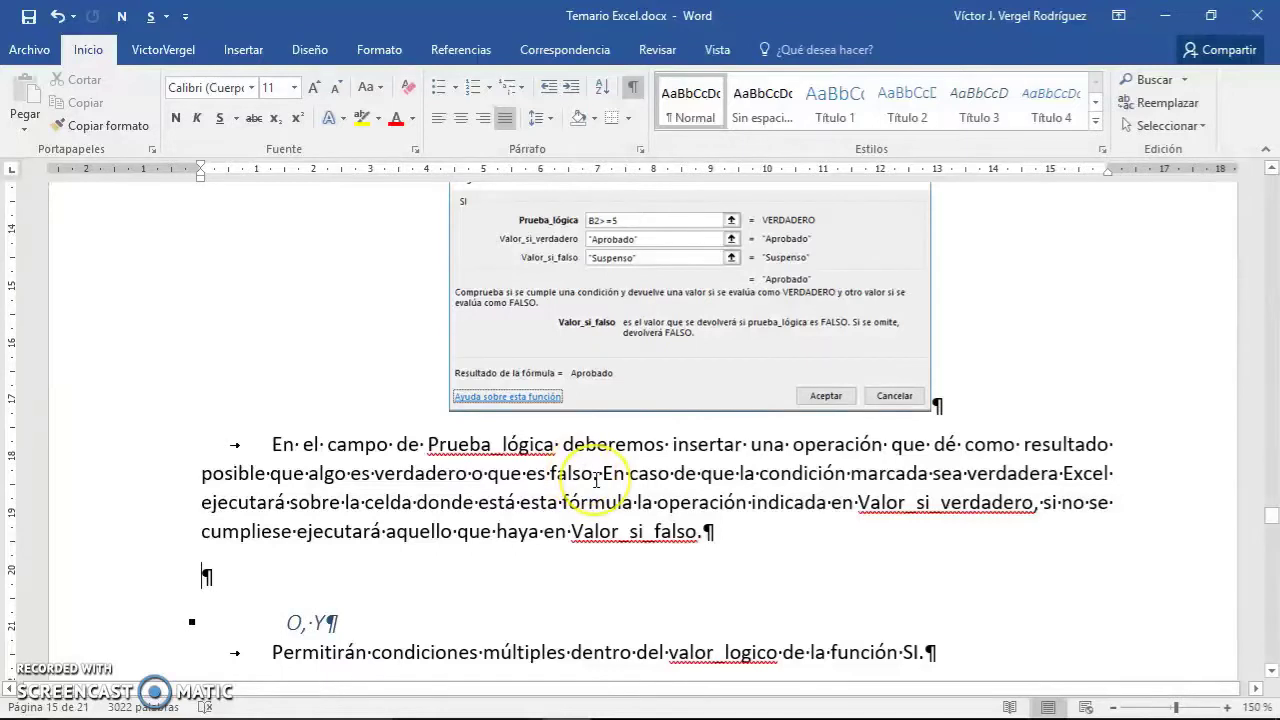
left_click(598, 469)
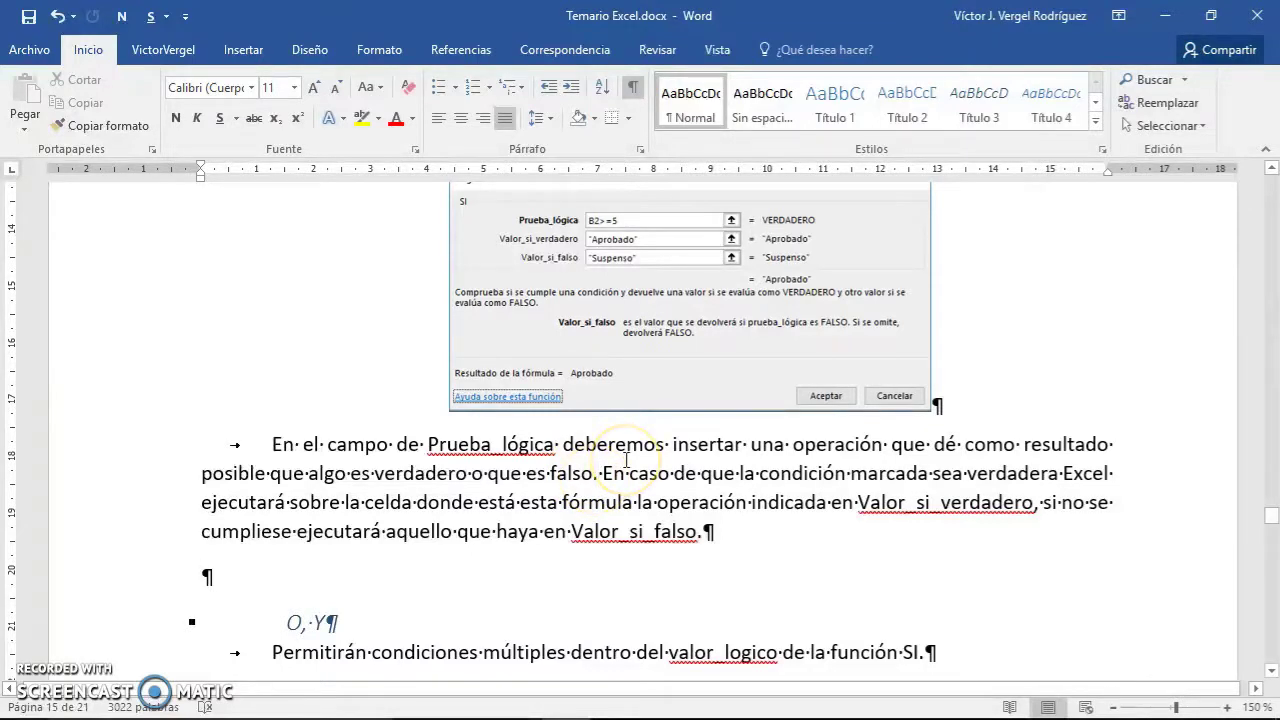
type("Las cond ")
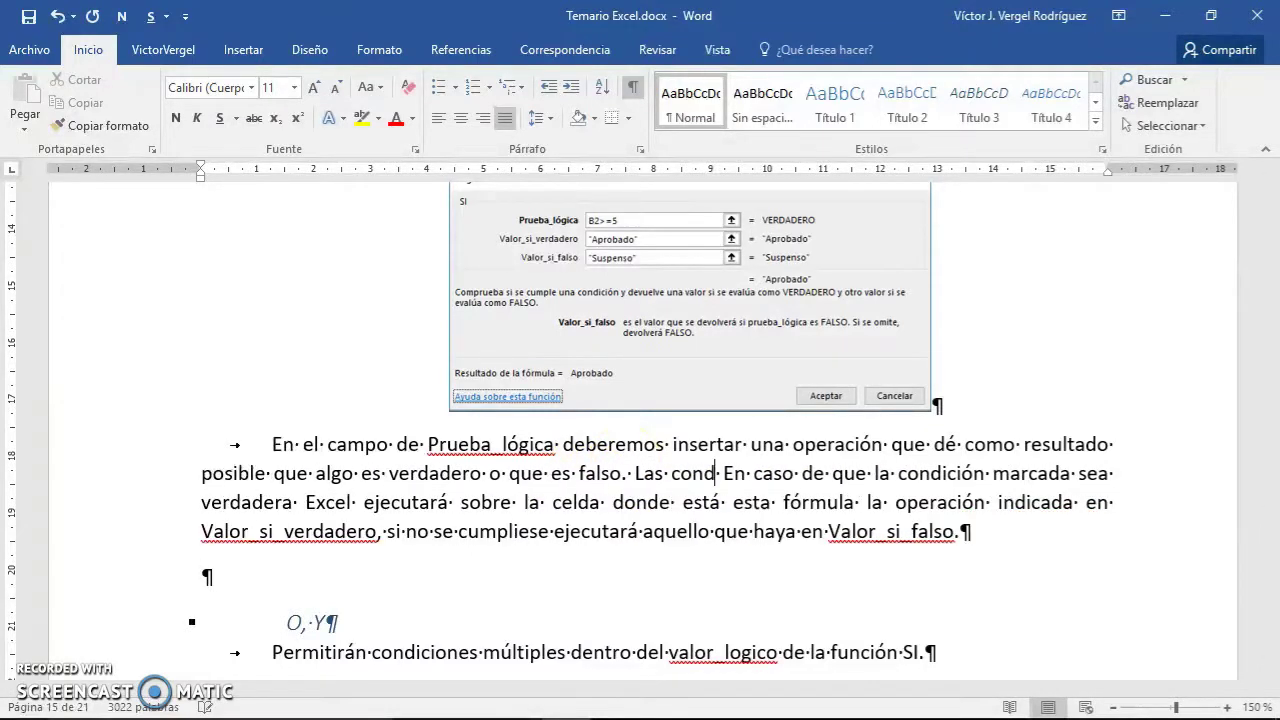
type("iciones son del tipo")
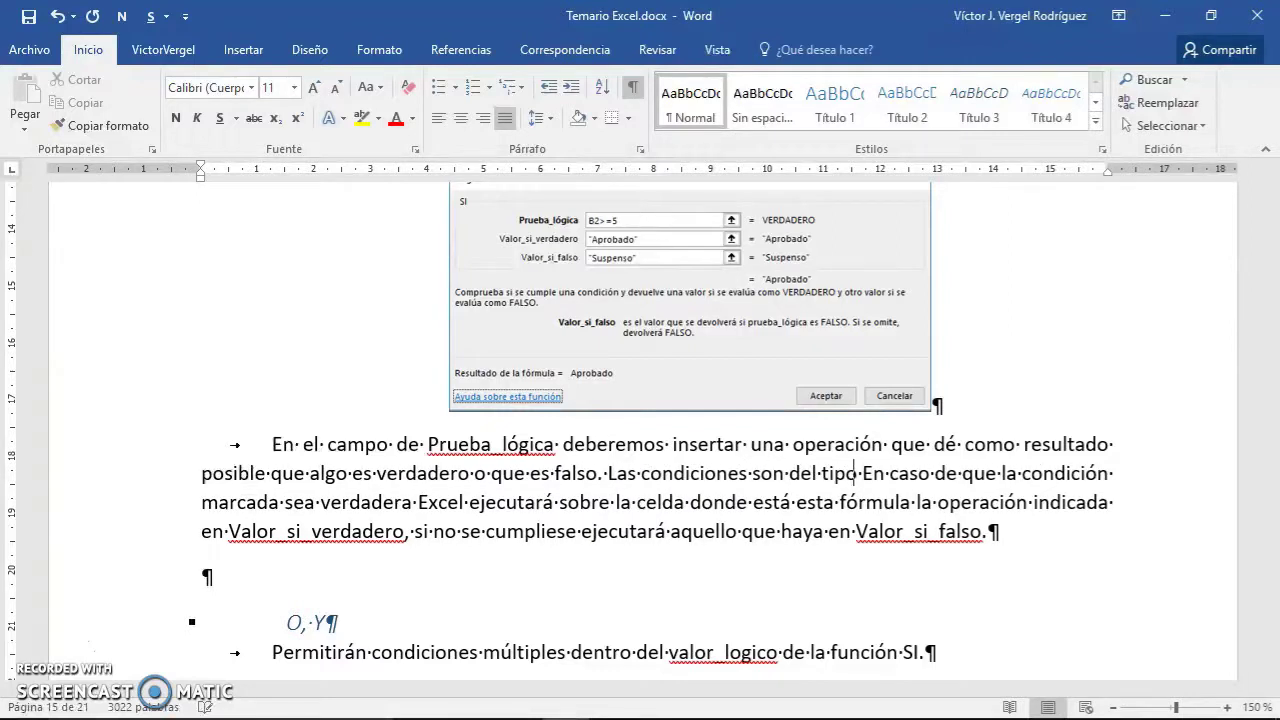
type(" >,  ")
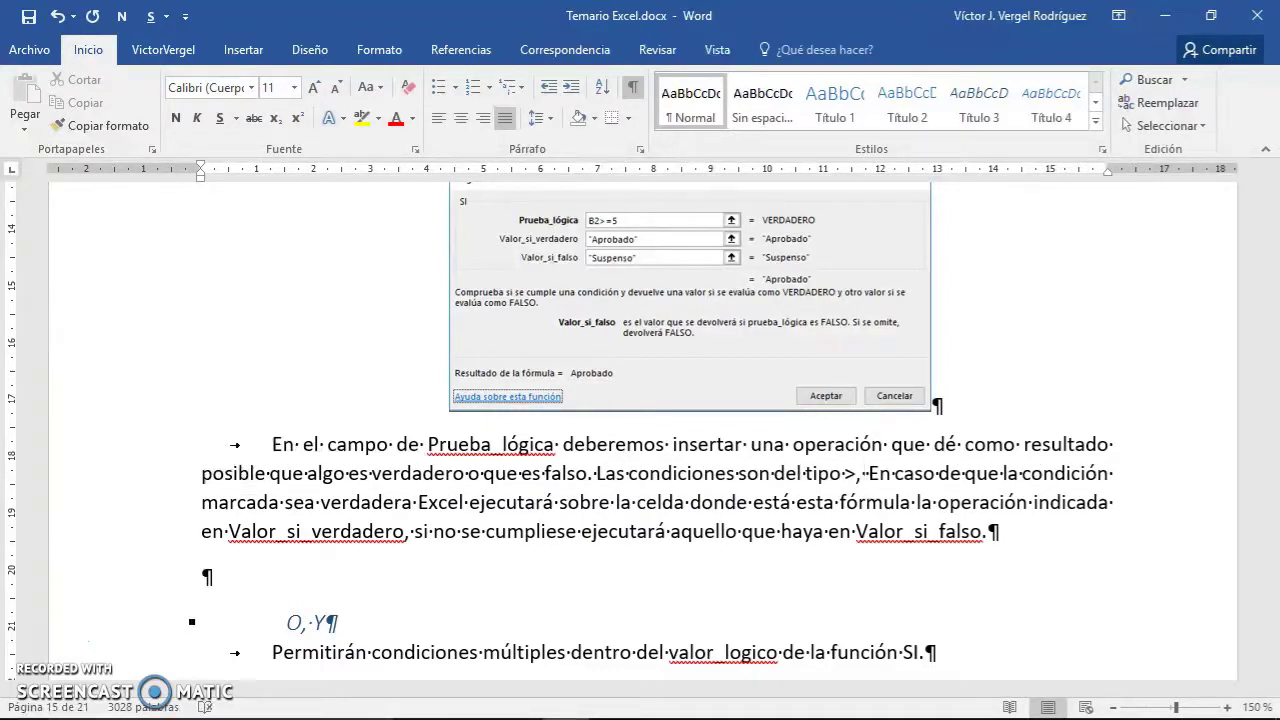
type("<, >=")
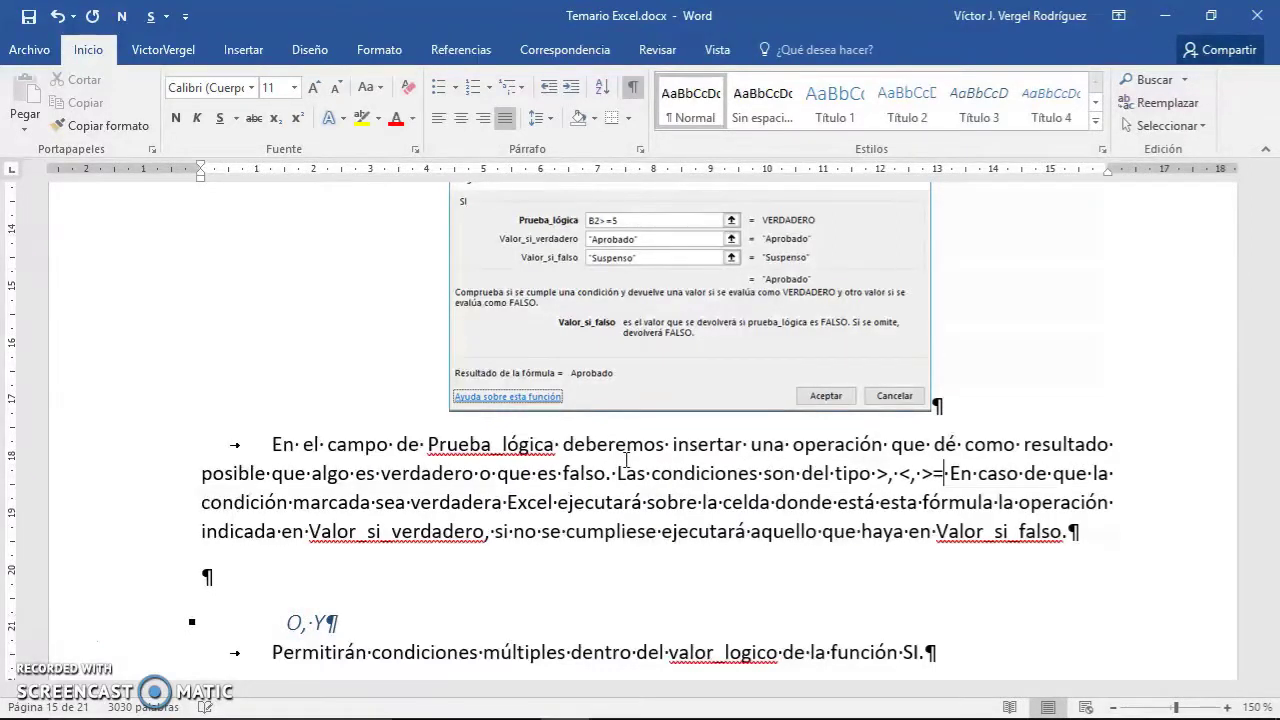
type(", <=")
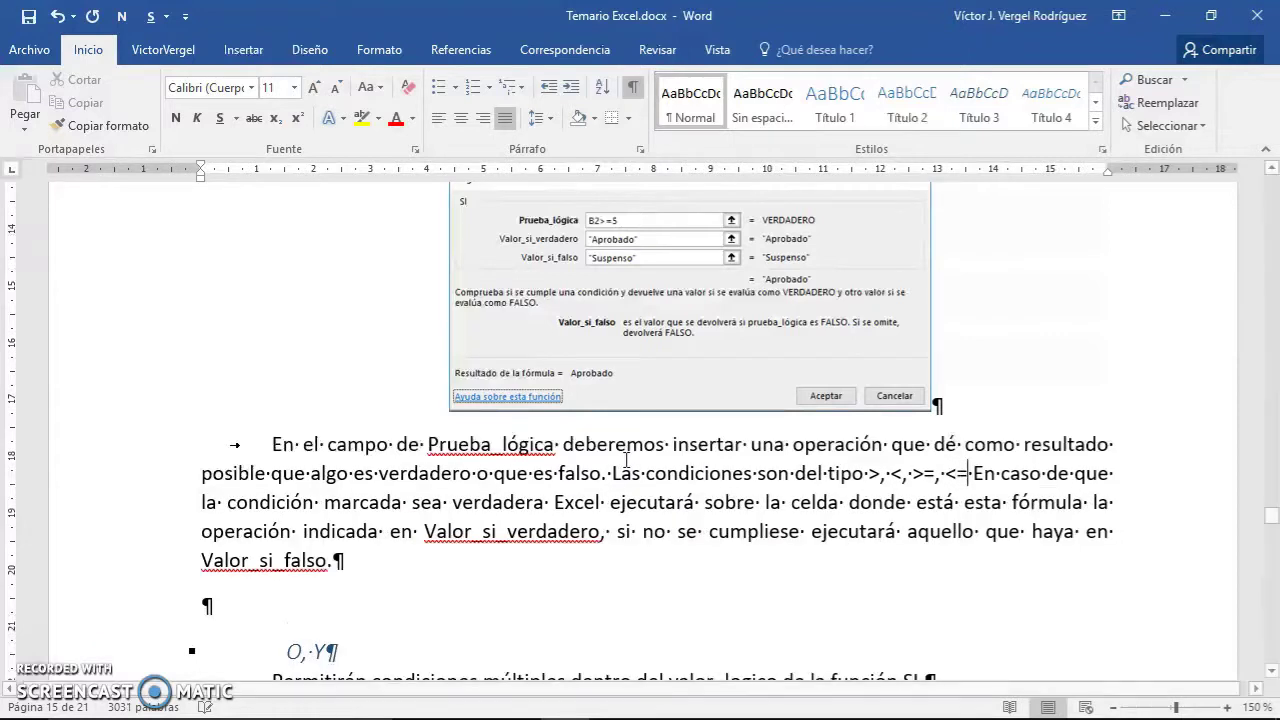
type(", <>")
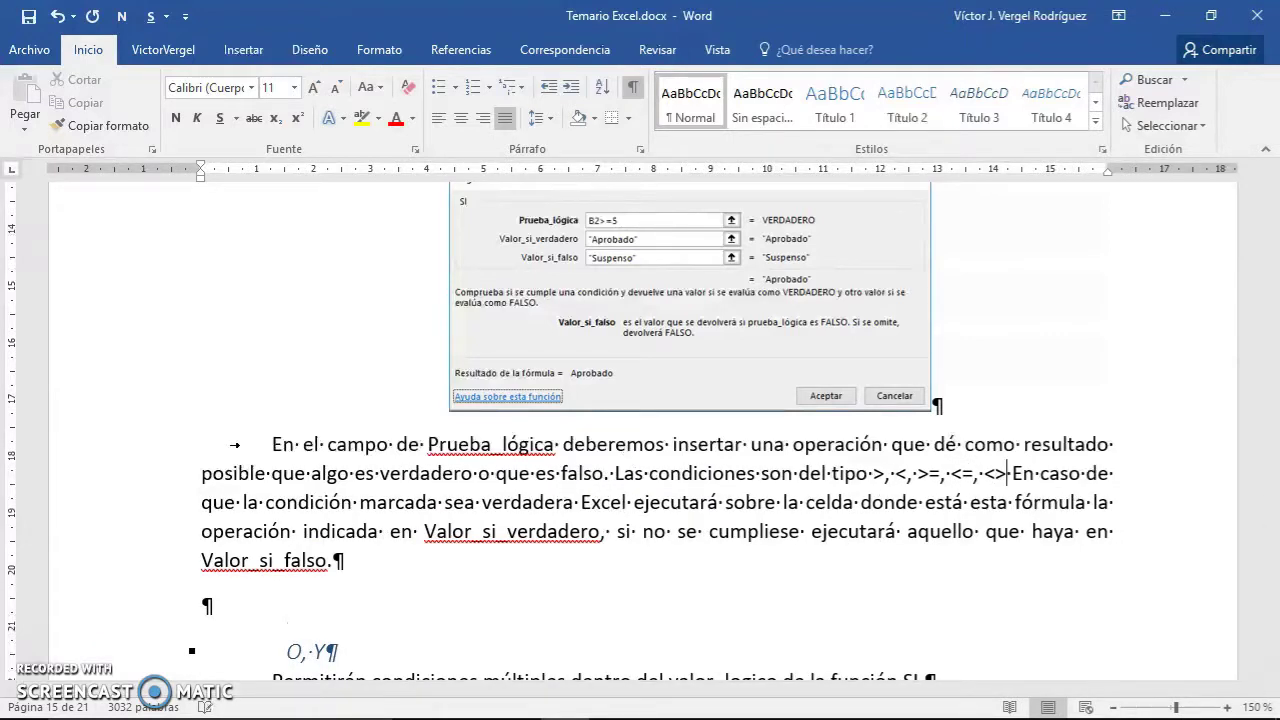
type(".")
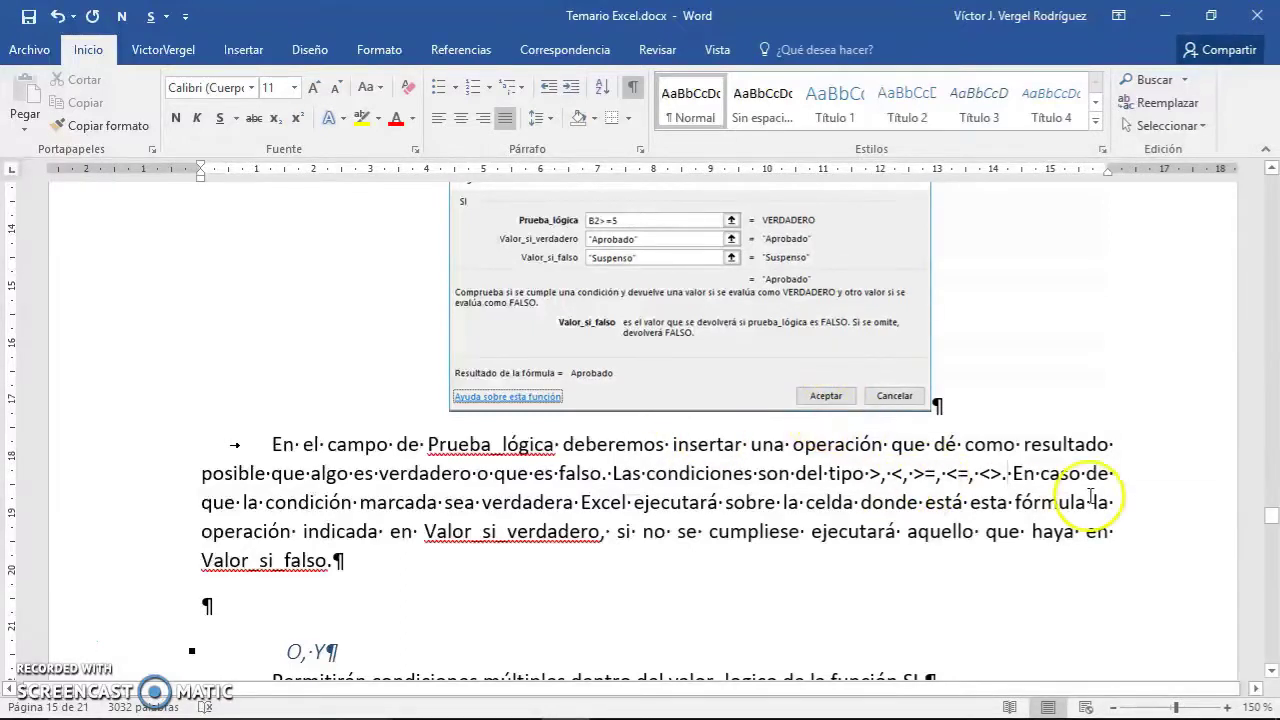
key("alt+Tab")
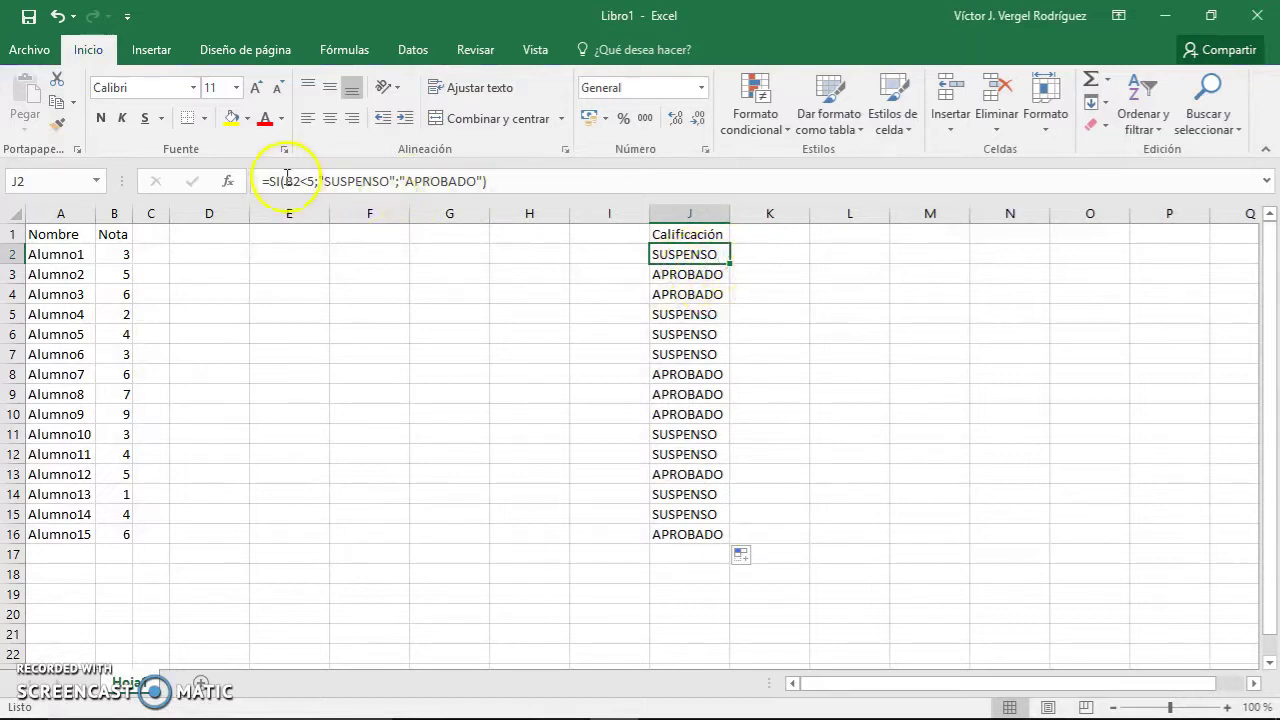
Change J2's SI logical test to B2>=5
left_click(227, 187)
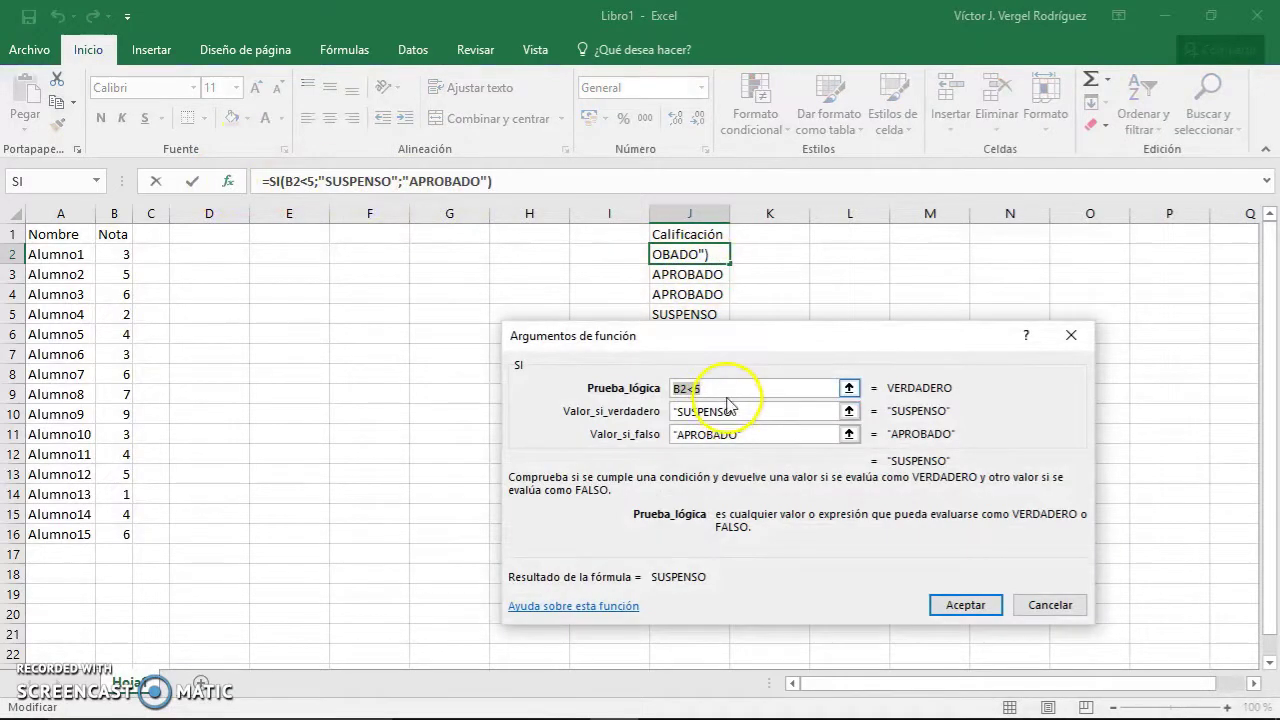
left_click(691, 390)
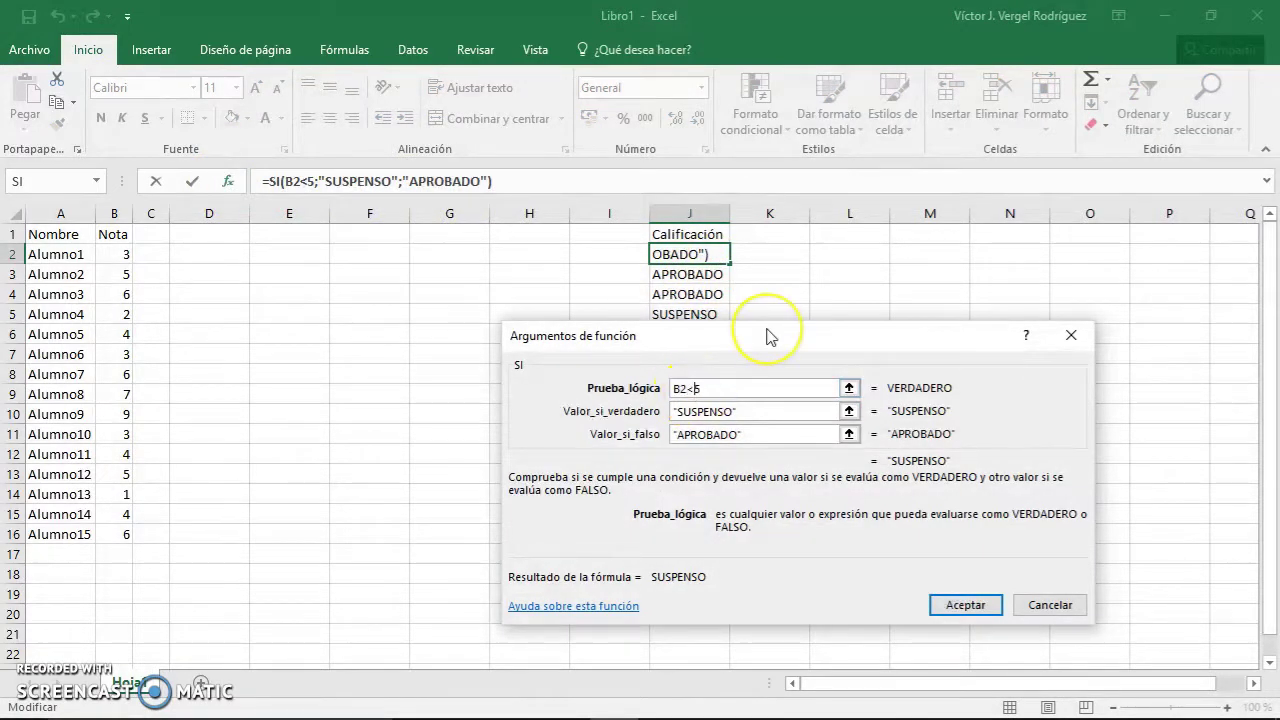
type("=")
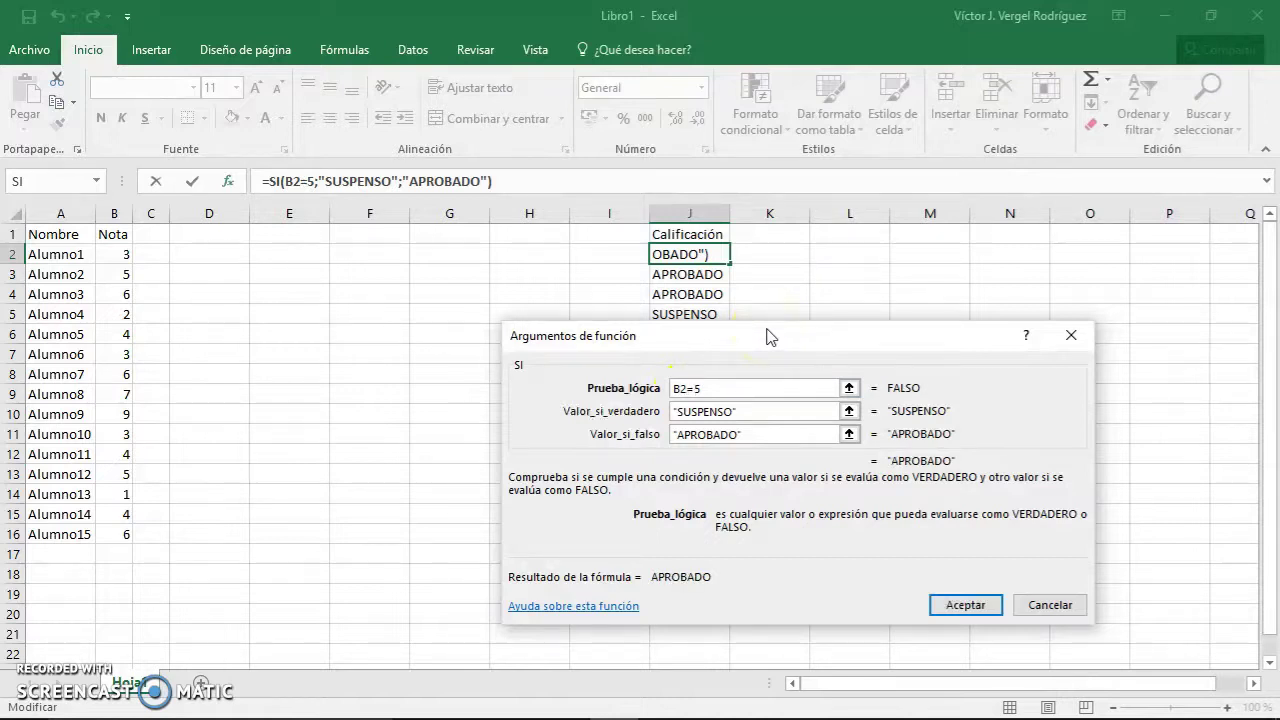
type(")")
key("BackSpace")
key("BackSpace")
type(">=")
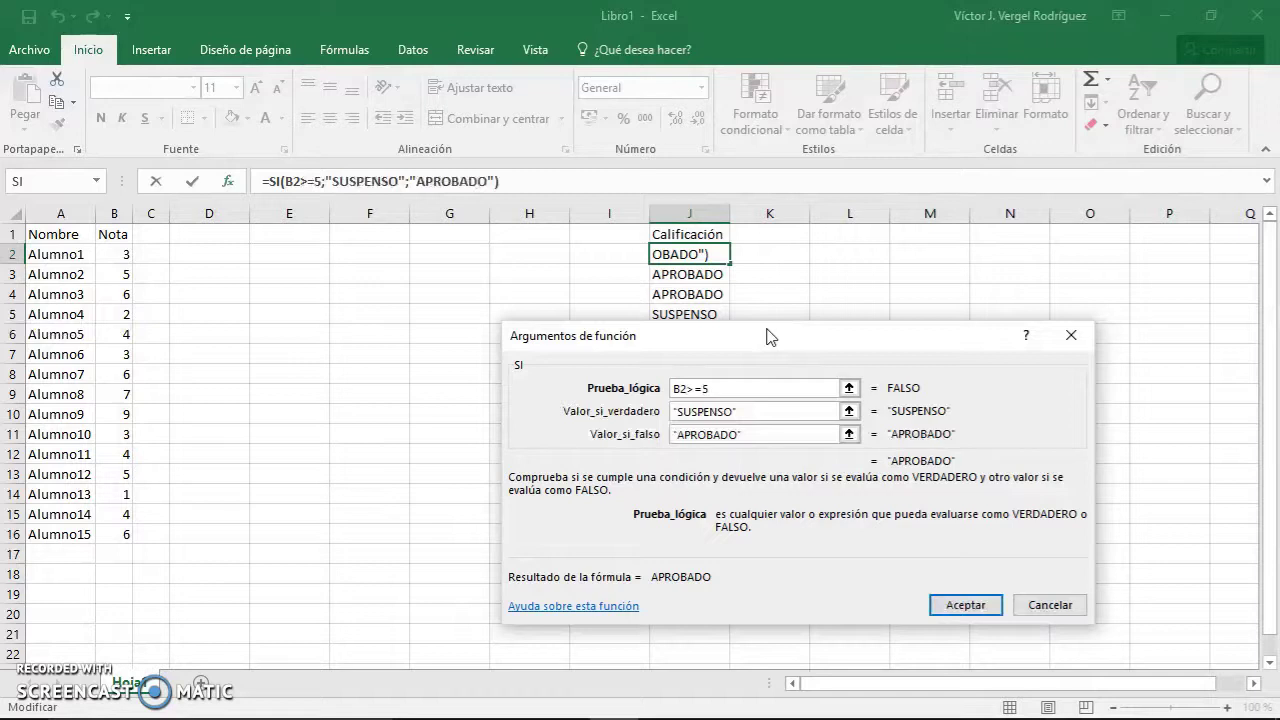
Replace the result values with aprobado if true and suspenso if false, and accept the formula
key("Tab")
key("Delete")
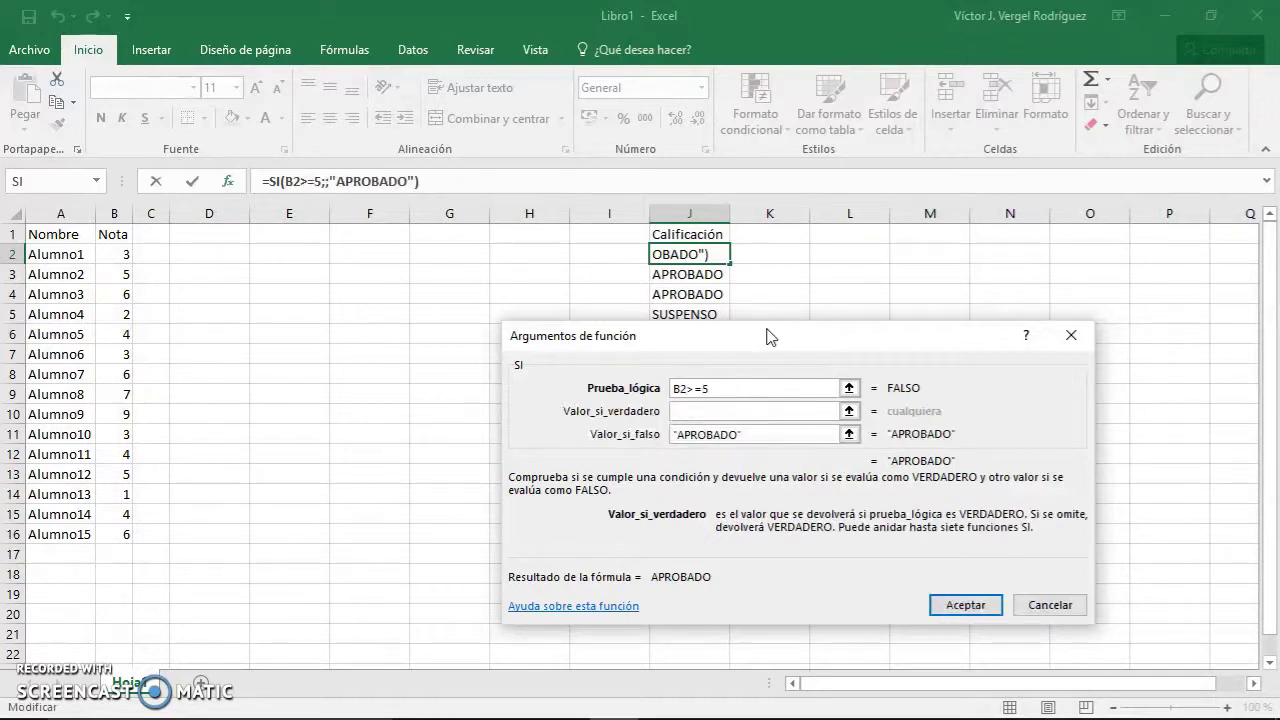
key("Tab")
key("Delete")
key("shift+Tab")
type("a")
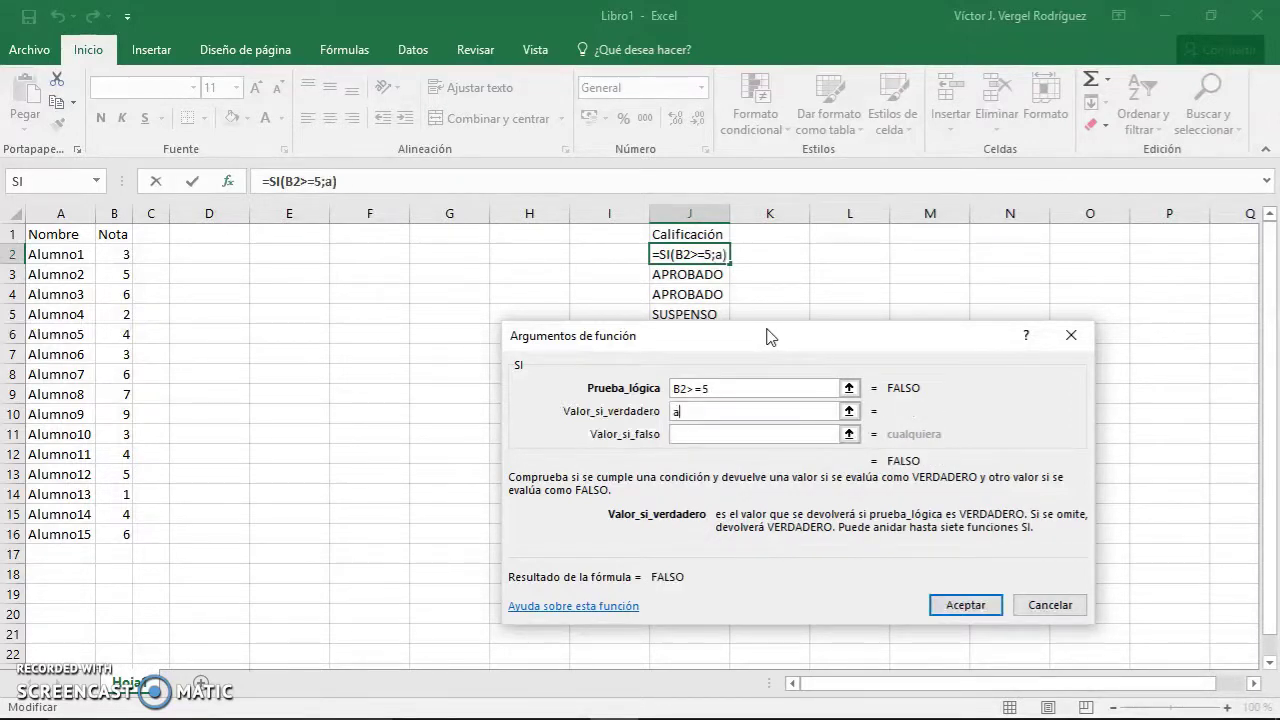
type("probado")
key("Tab")
type("s")
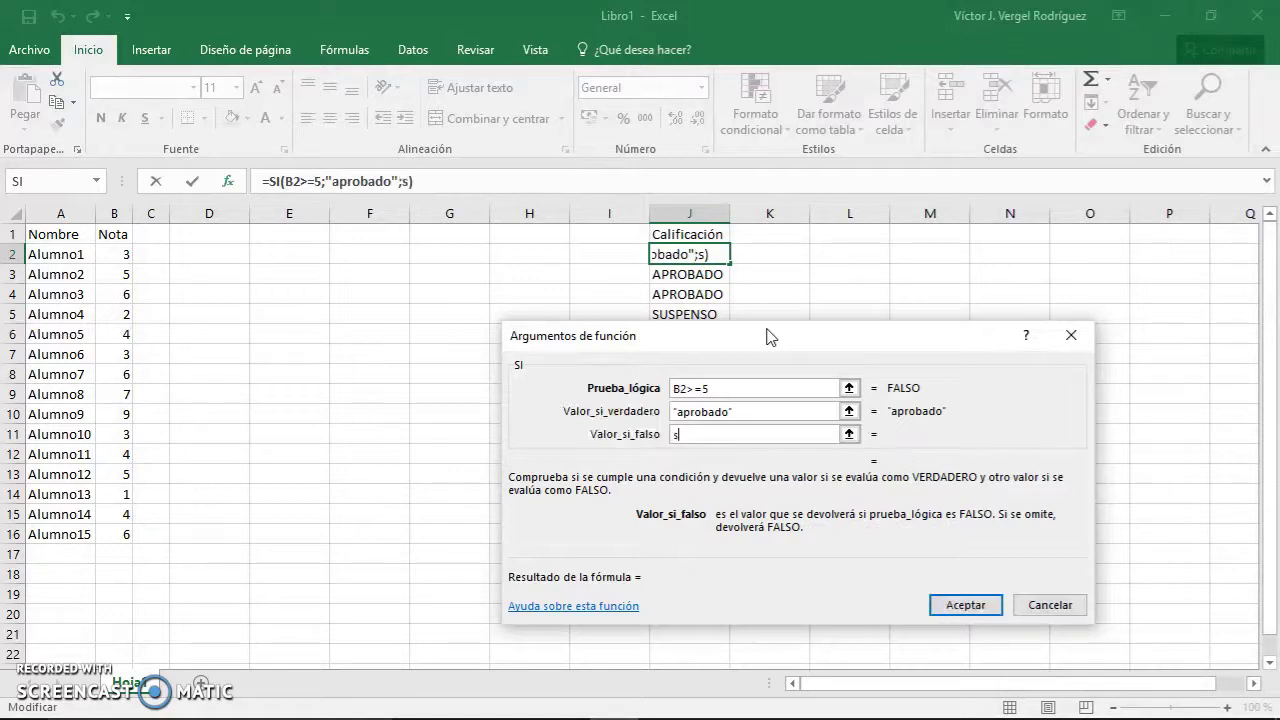
type("uspenso")
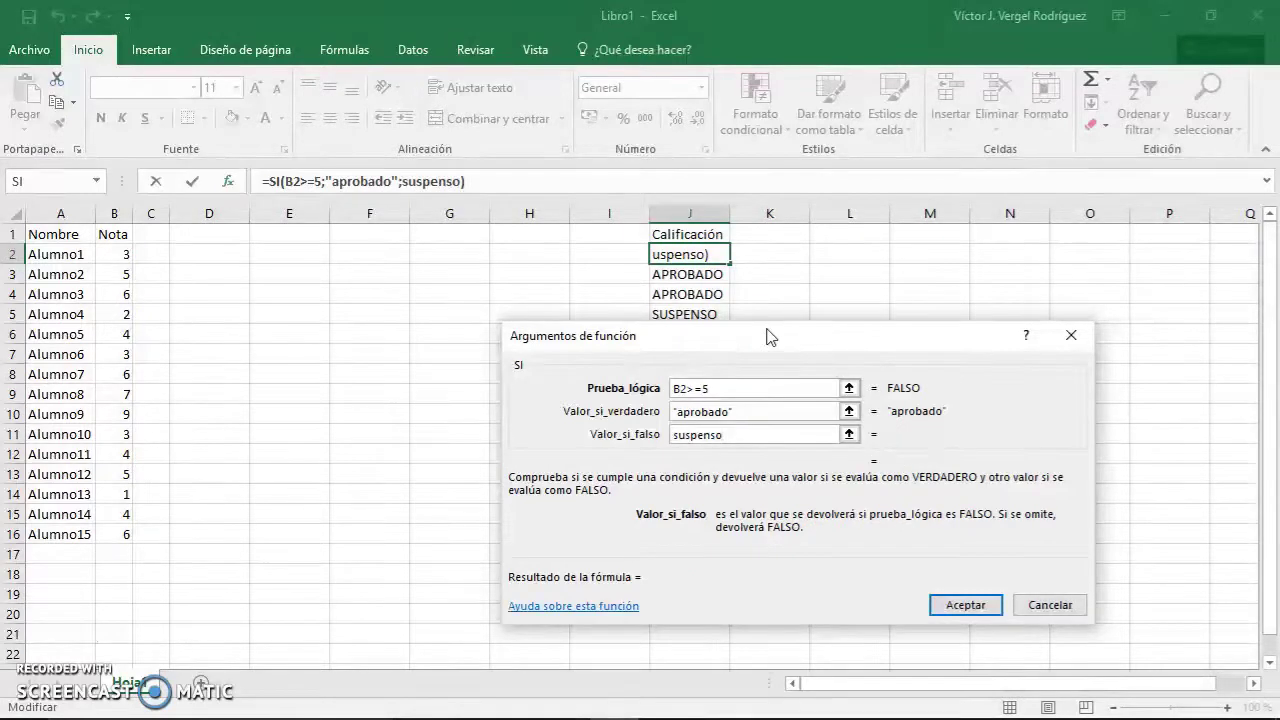
double_click(714, 411)
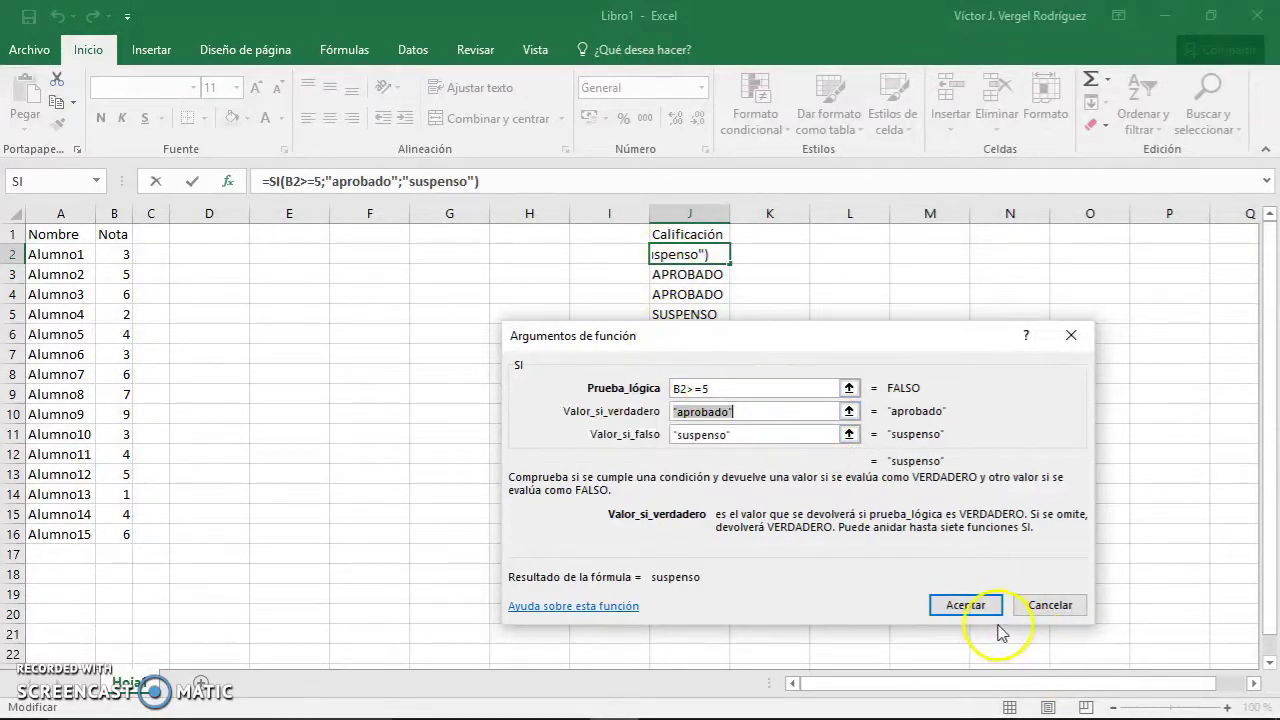
left_click(955, 606)
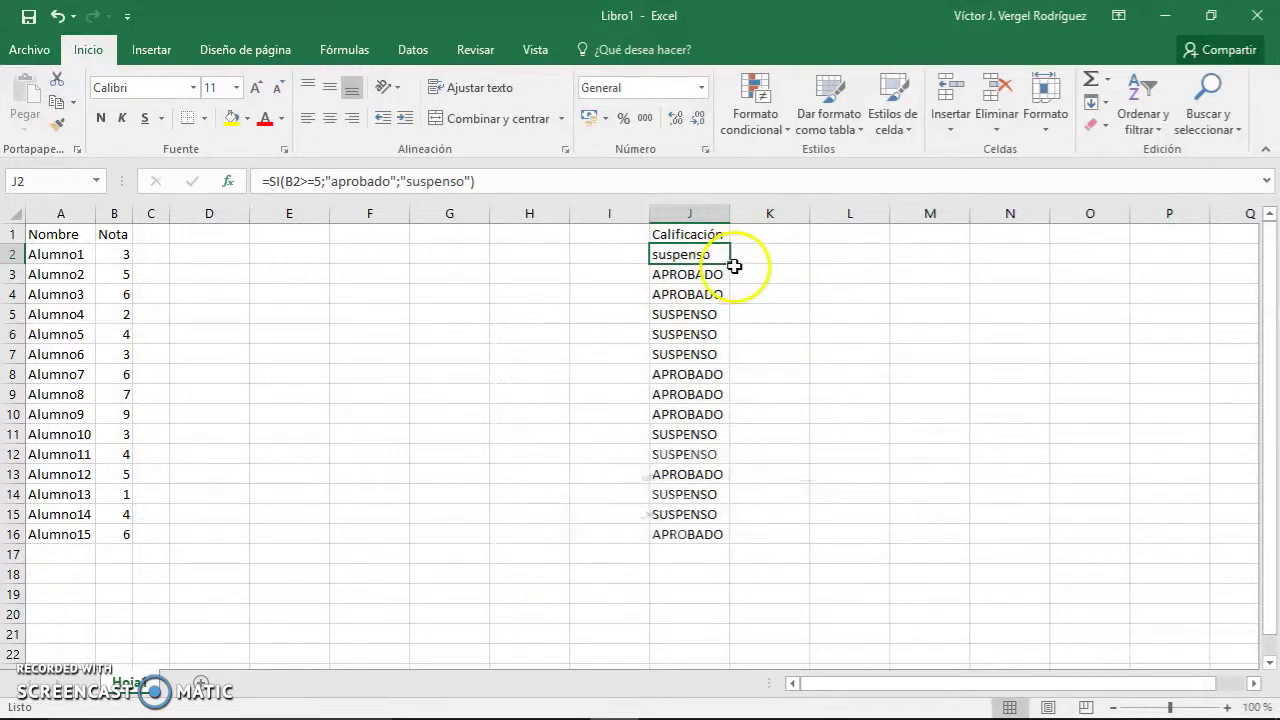
Fill J2's aprobado/suspenso formula down to J16 and reopen its SI arguments with Shift+F3
double_click(731, 264)
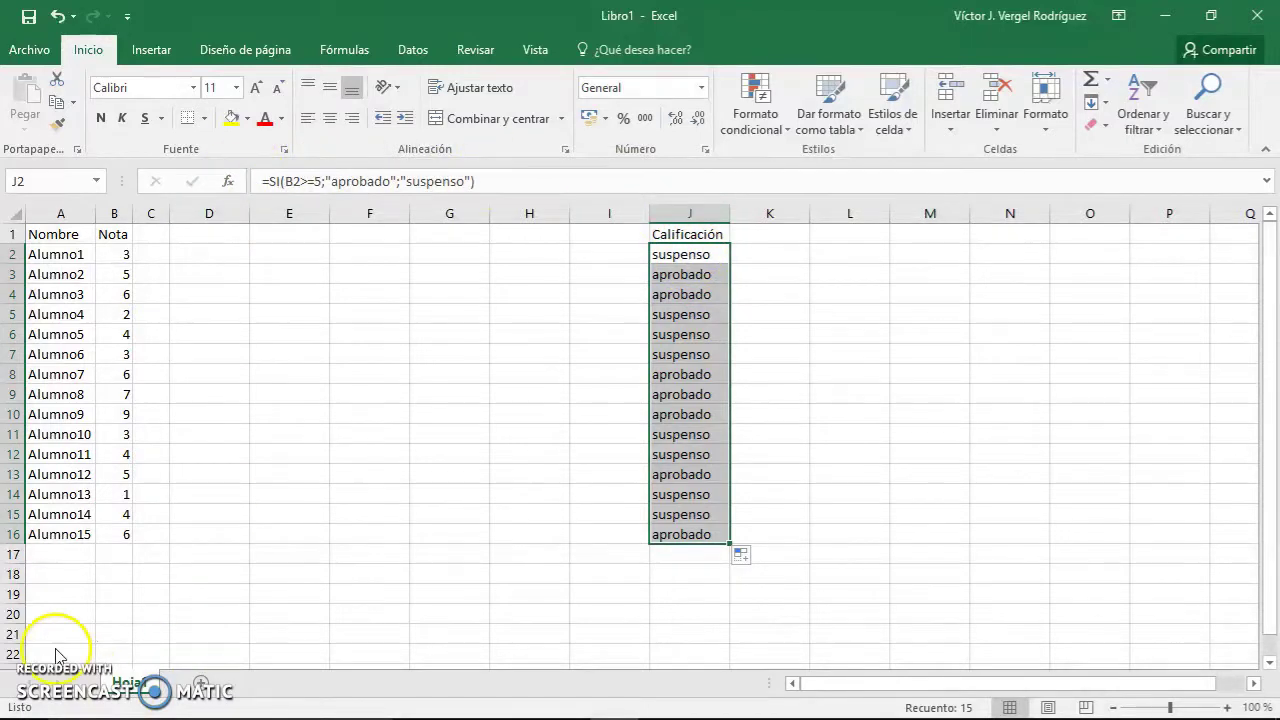
key("shift+F3")
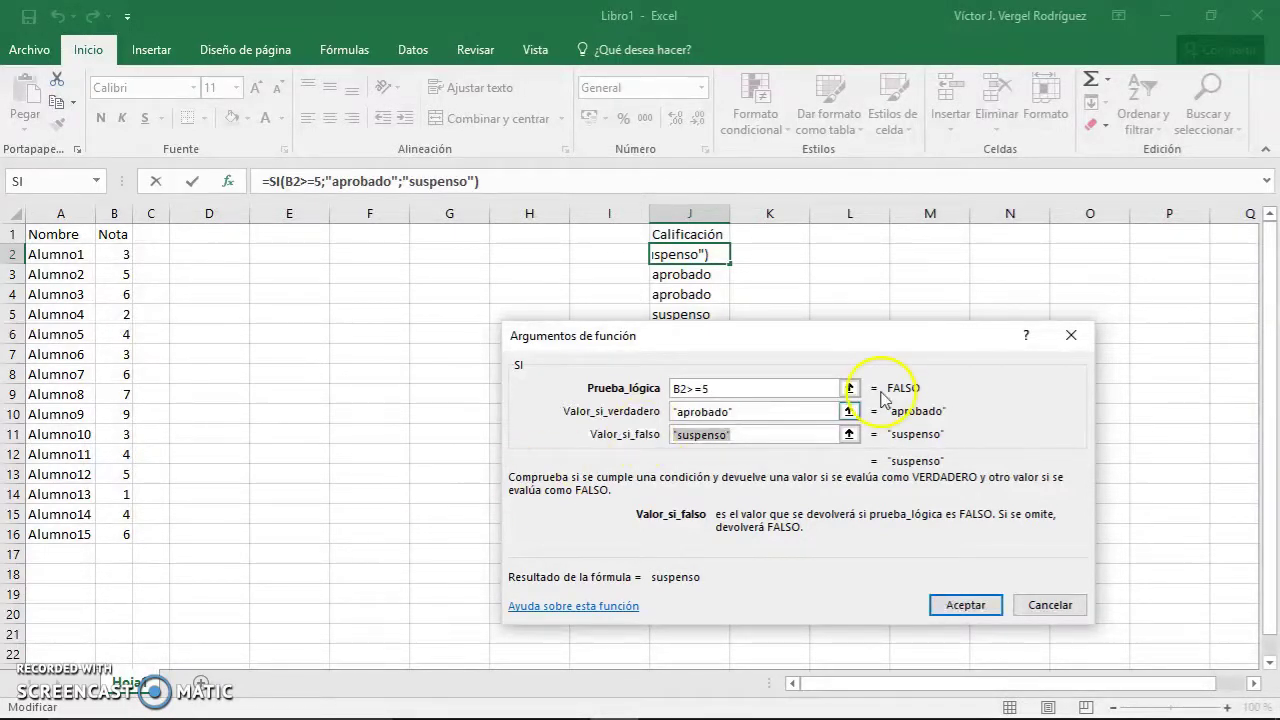
Review the aprobado and suspenso result values in the SI arguments and accept the formula
left_click(765, 411)
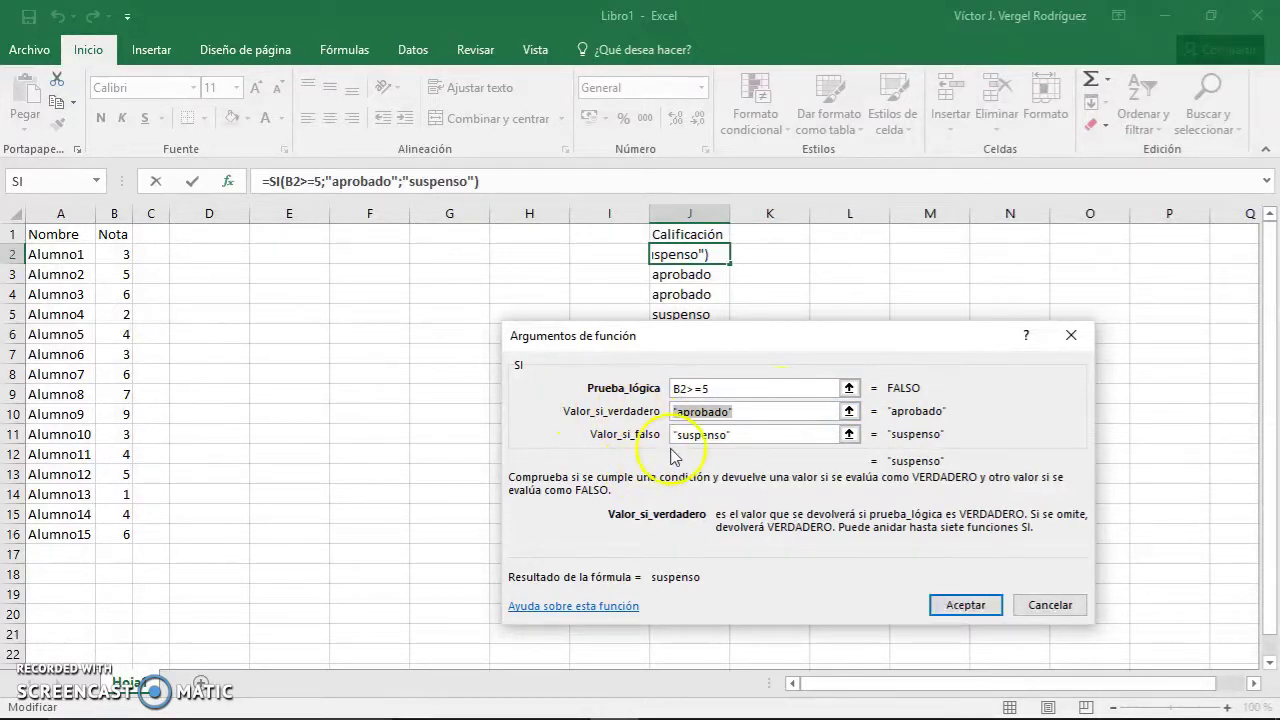
left_click(750, 434)
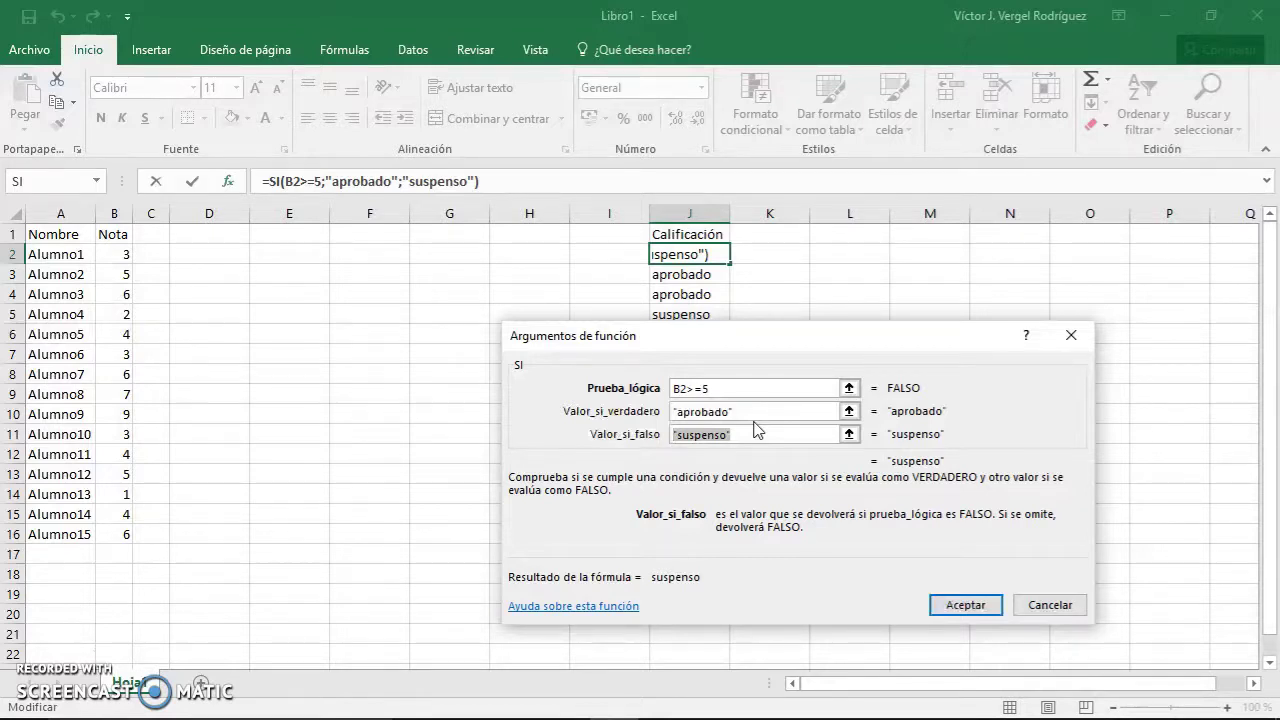
left_click(965, 605)
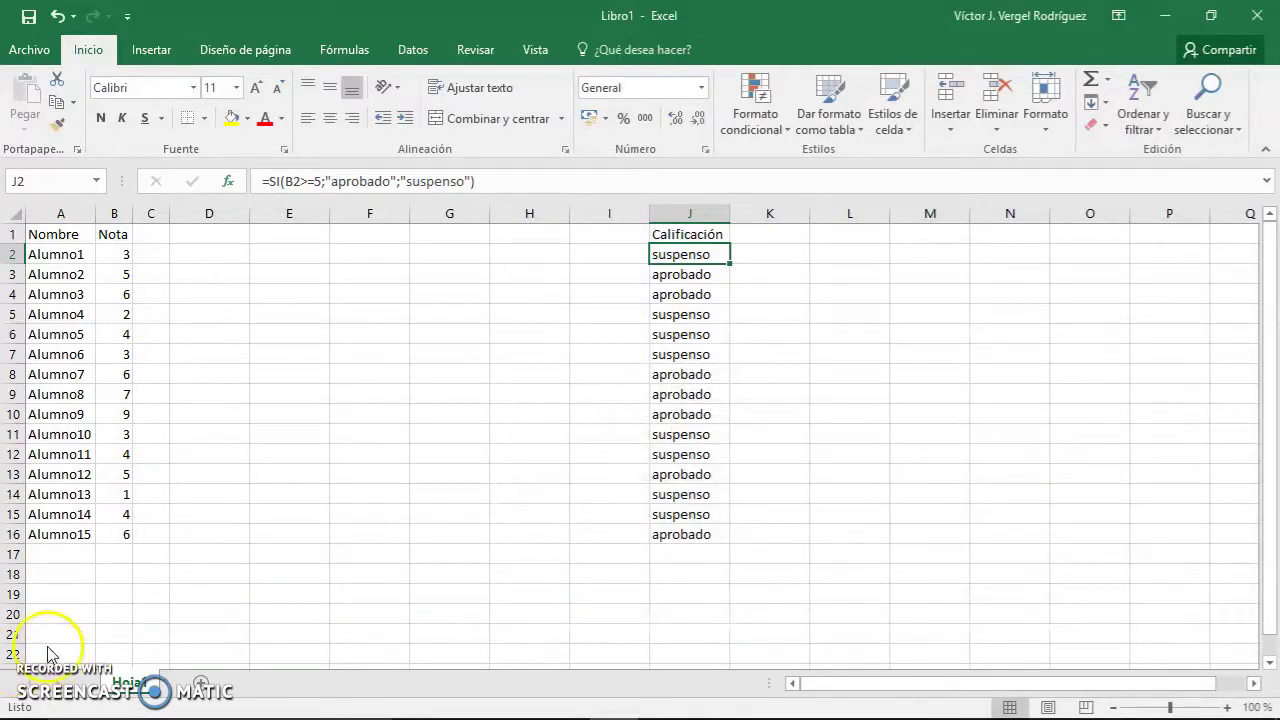
Enter the heading 'Calificación 2' in K1
left_click(675, 254)
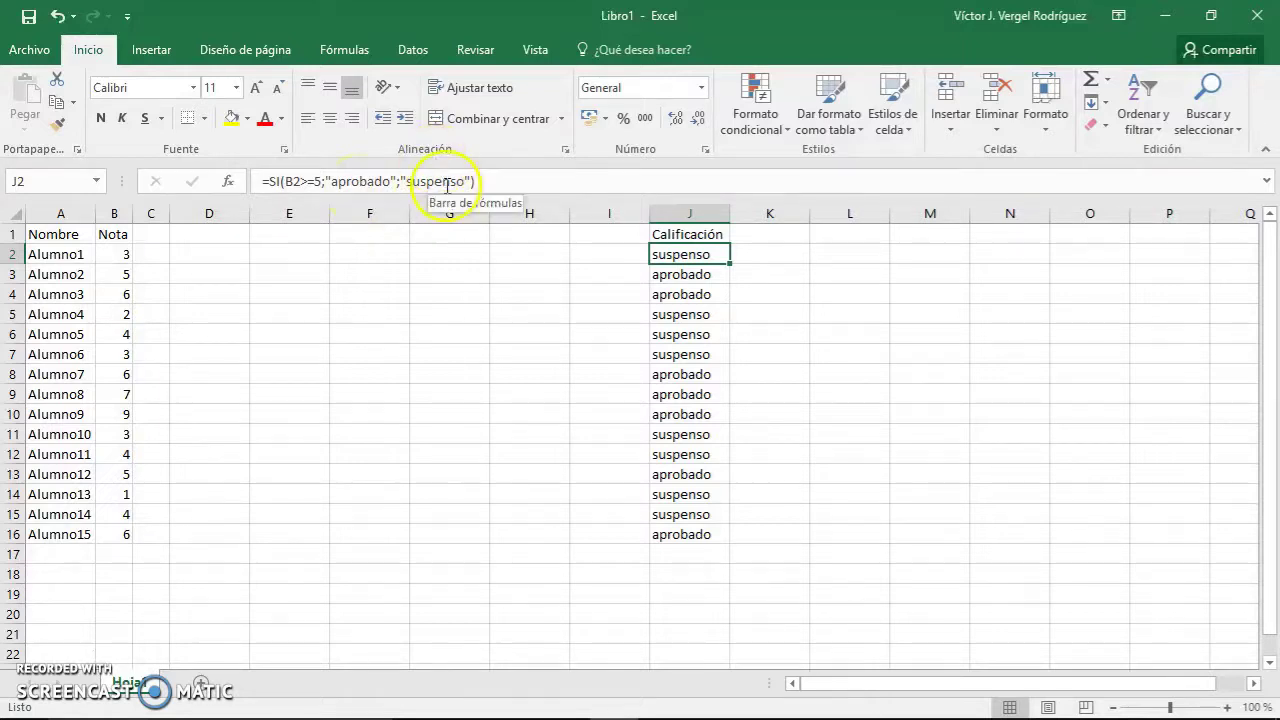
left_click(775, 238)
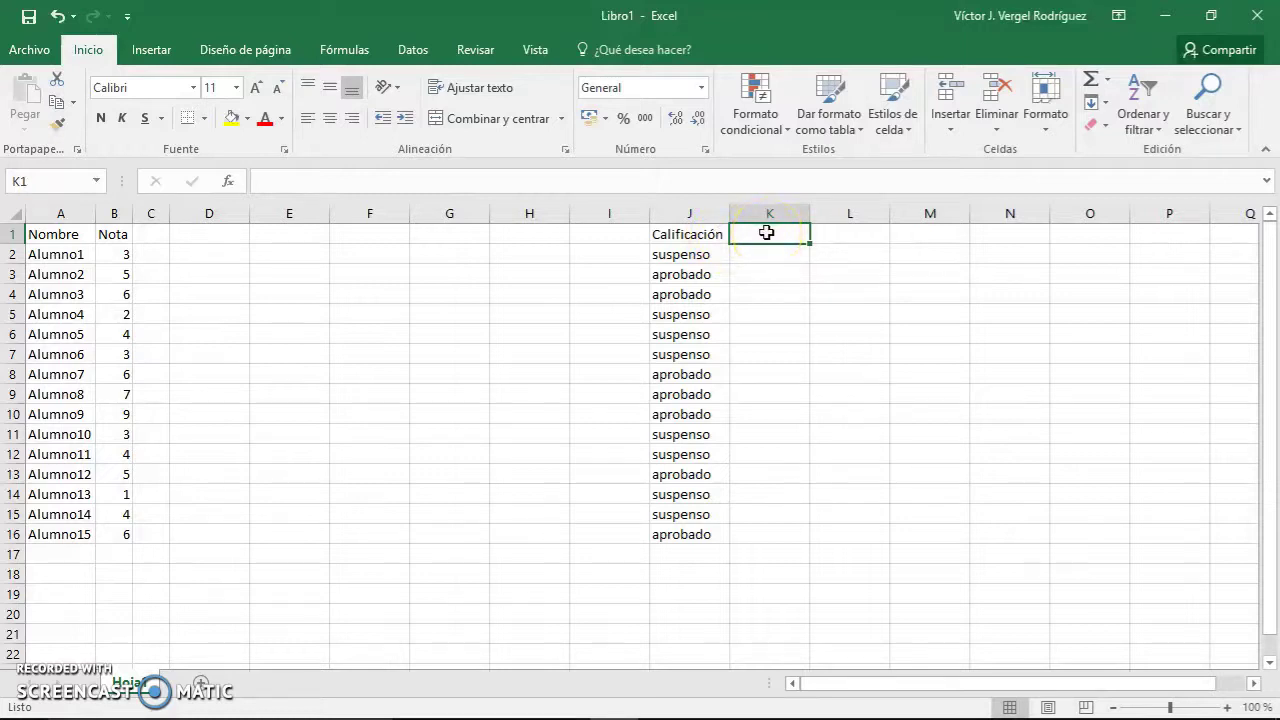
left_click(697, 258)
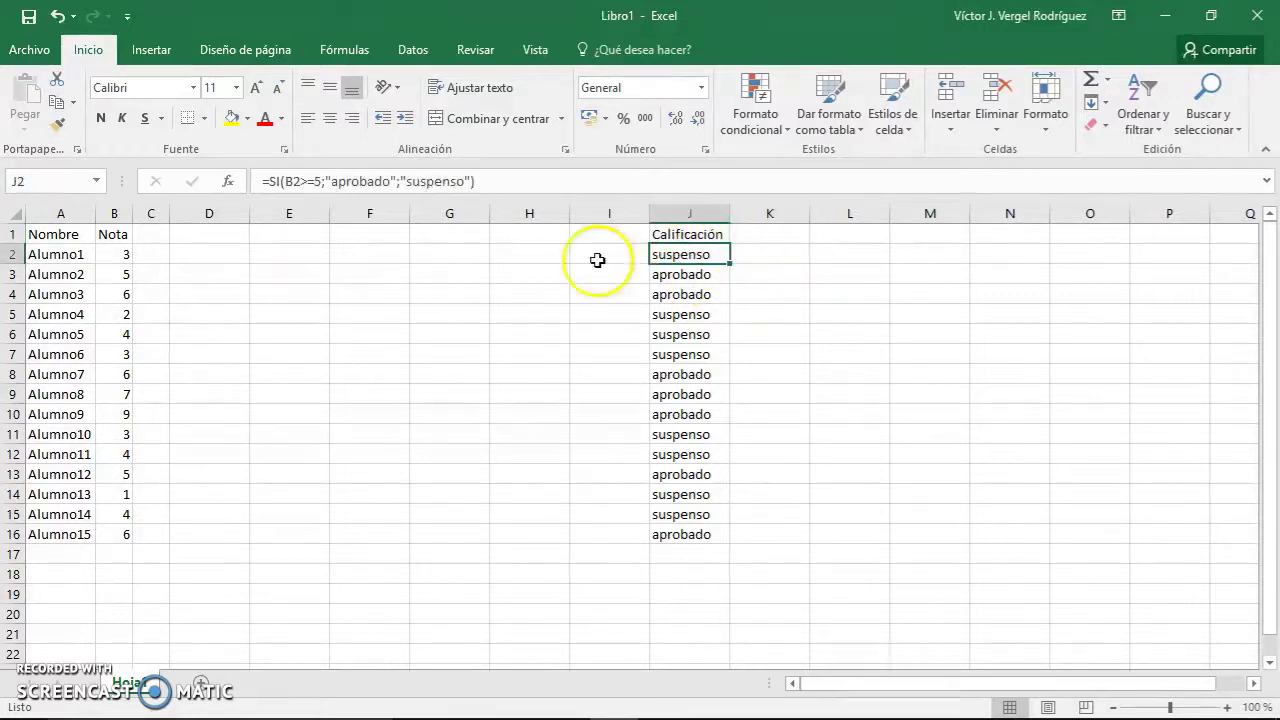
left_click(773, 237)
type("Califi")
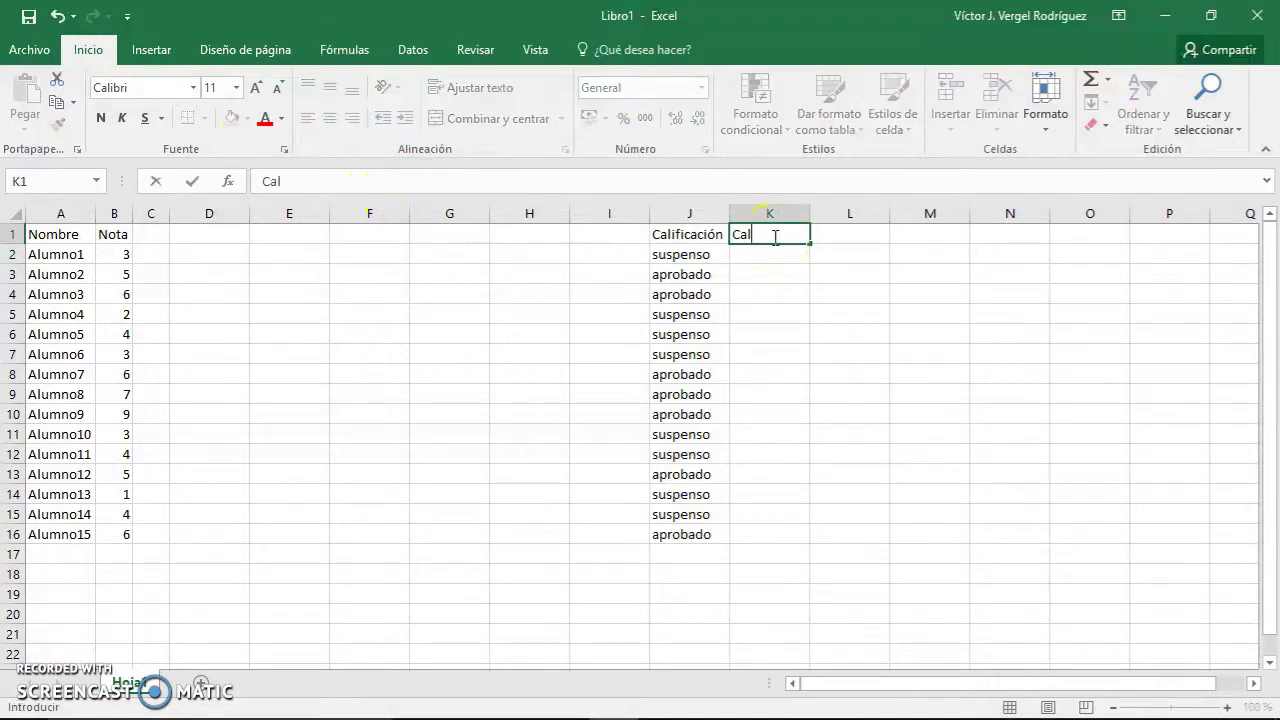
type("cación 2")
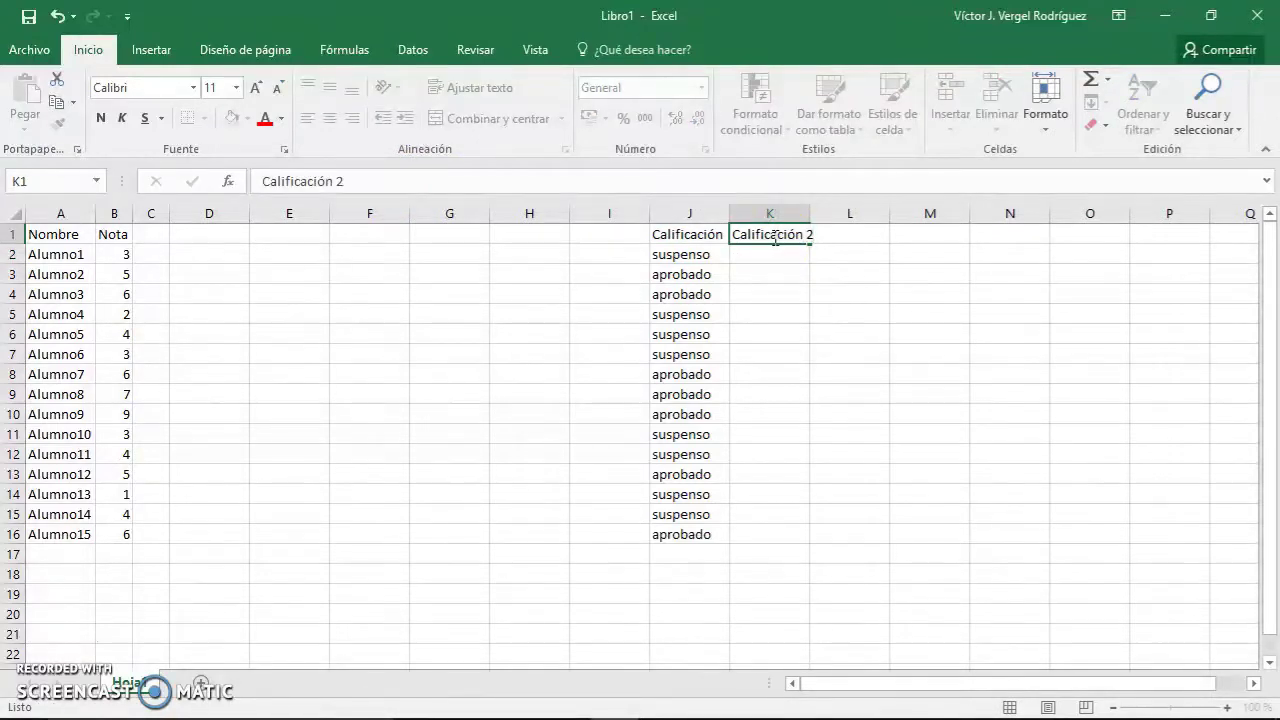
key("Return")
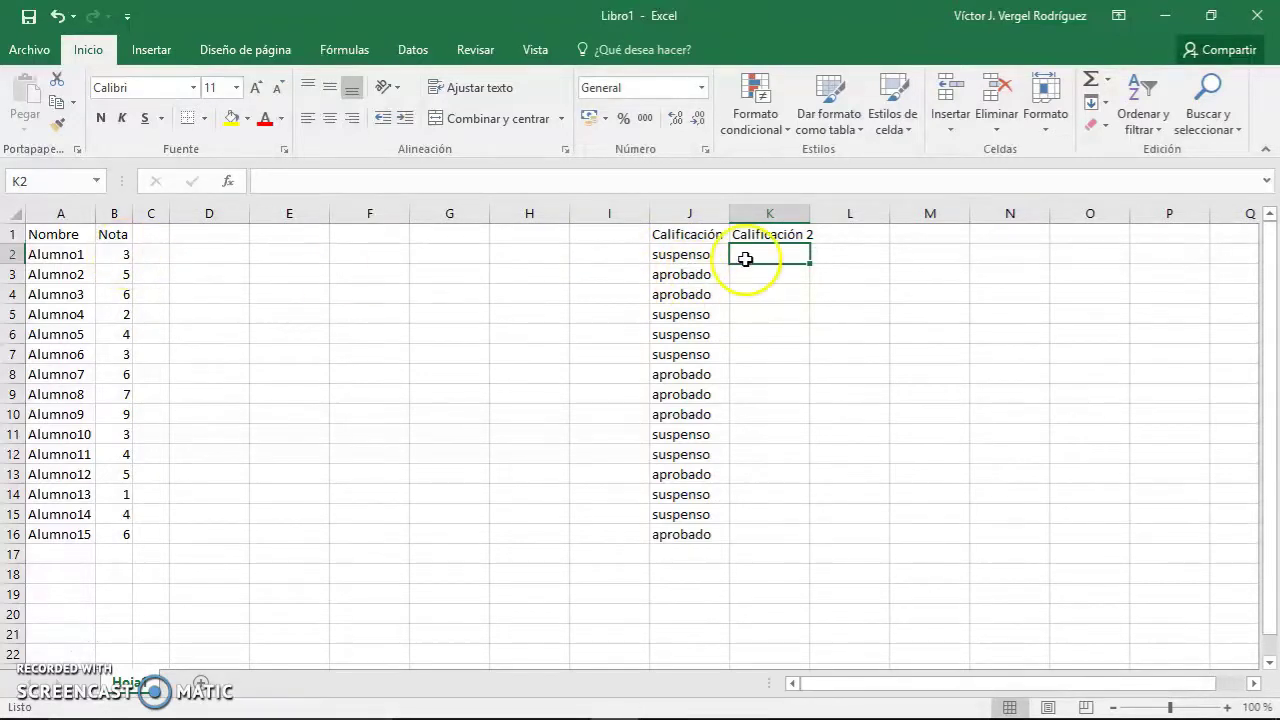
Insert SI into K2 with test B2>=5 and open the function list to nest in its true value
left_click(228, 181)
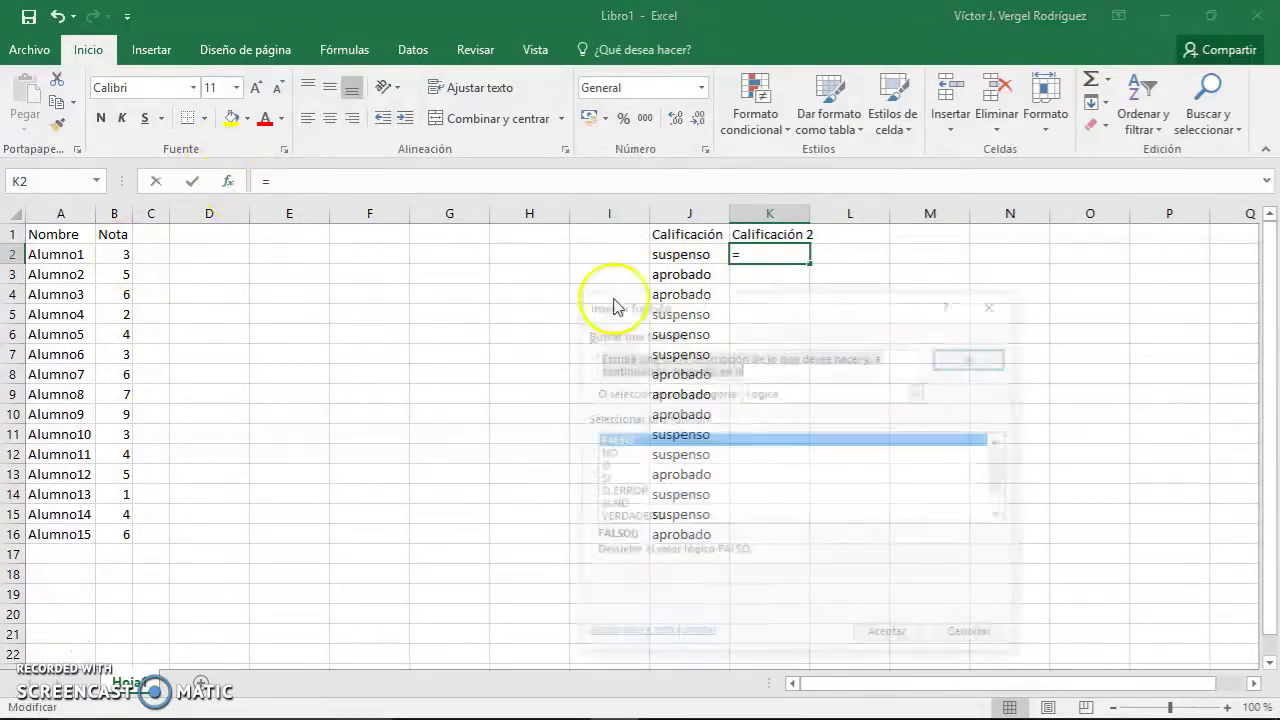
left_click(770, 392)
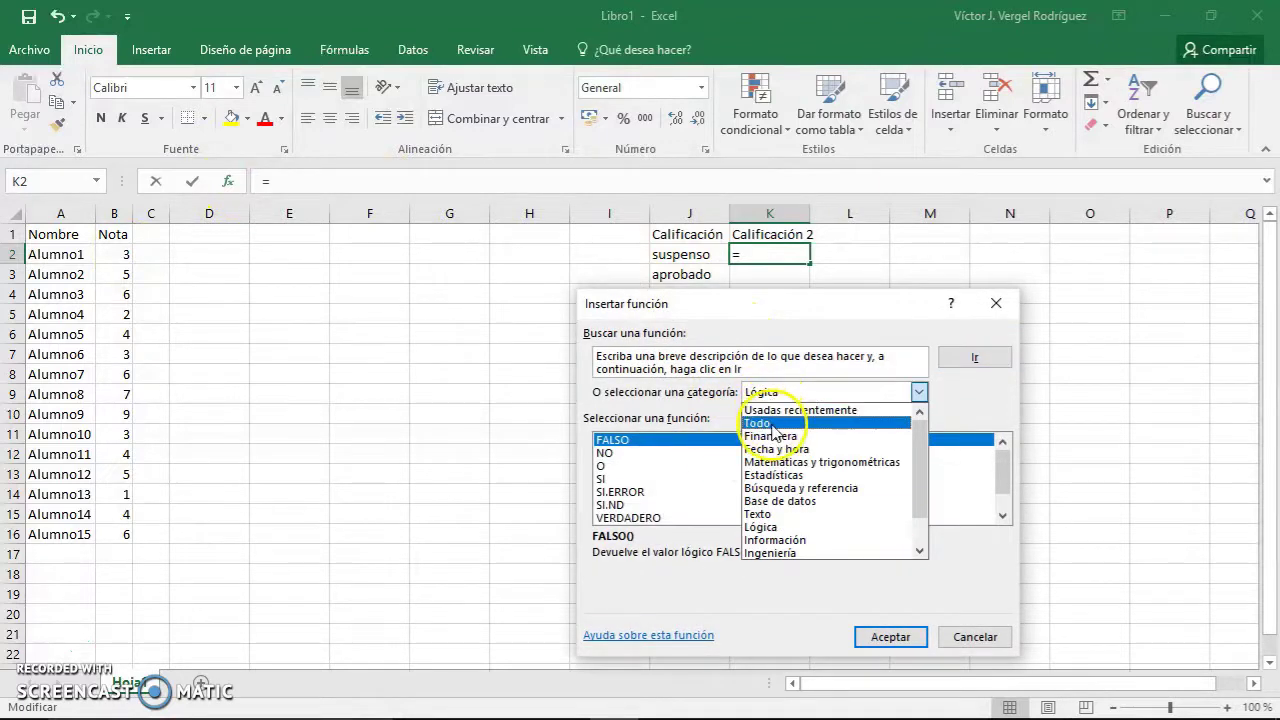
double_click(600, 478)
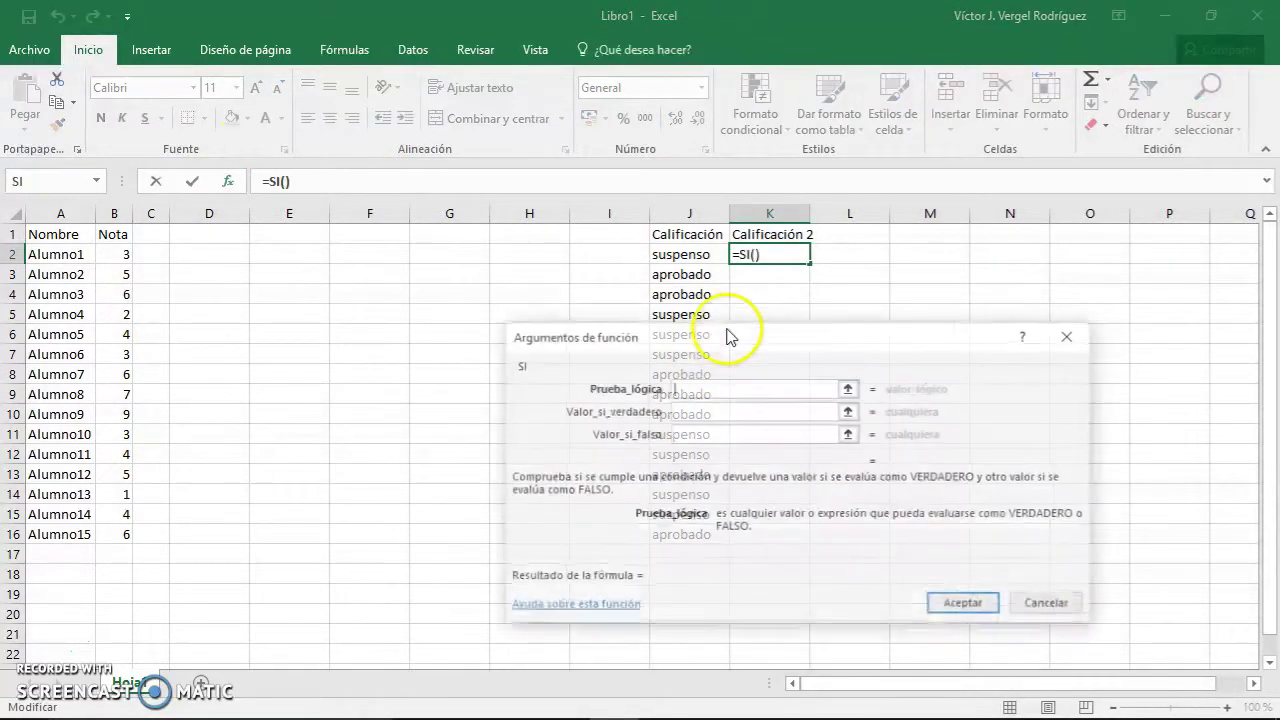
left_click(120, 256)
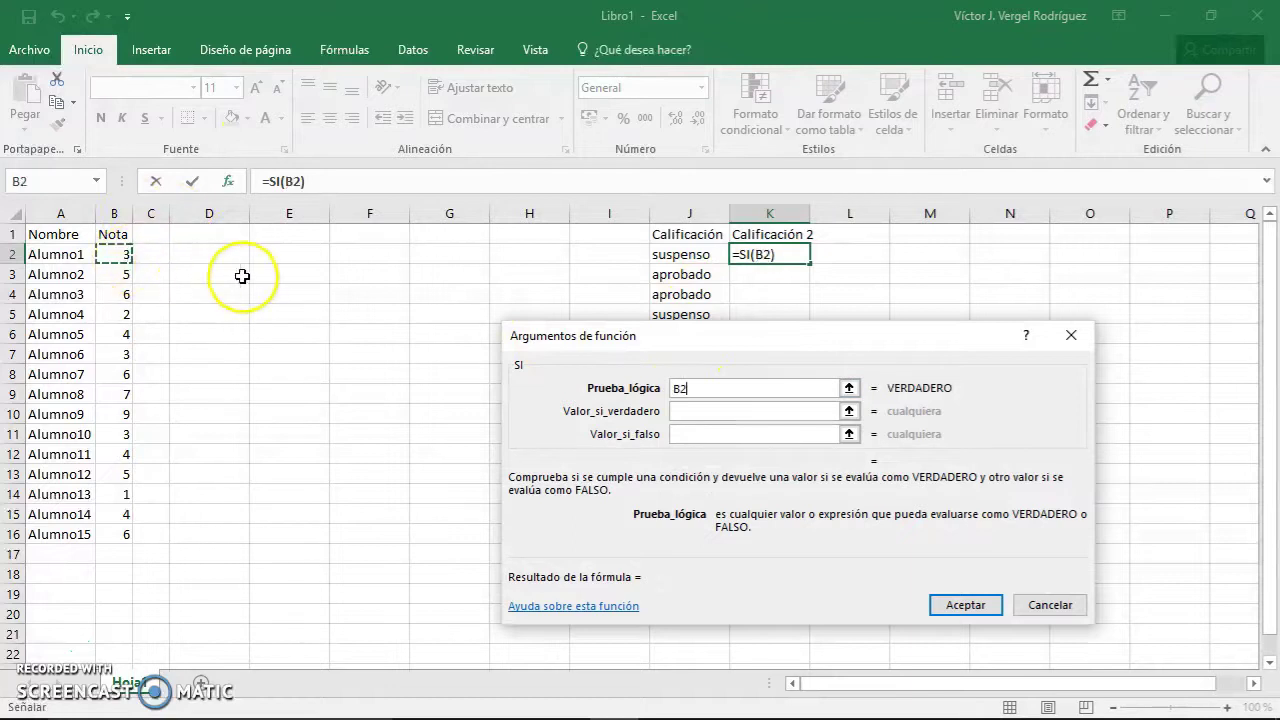
type(">")
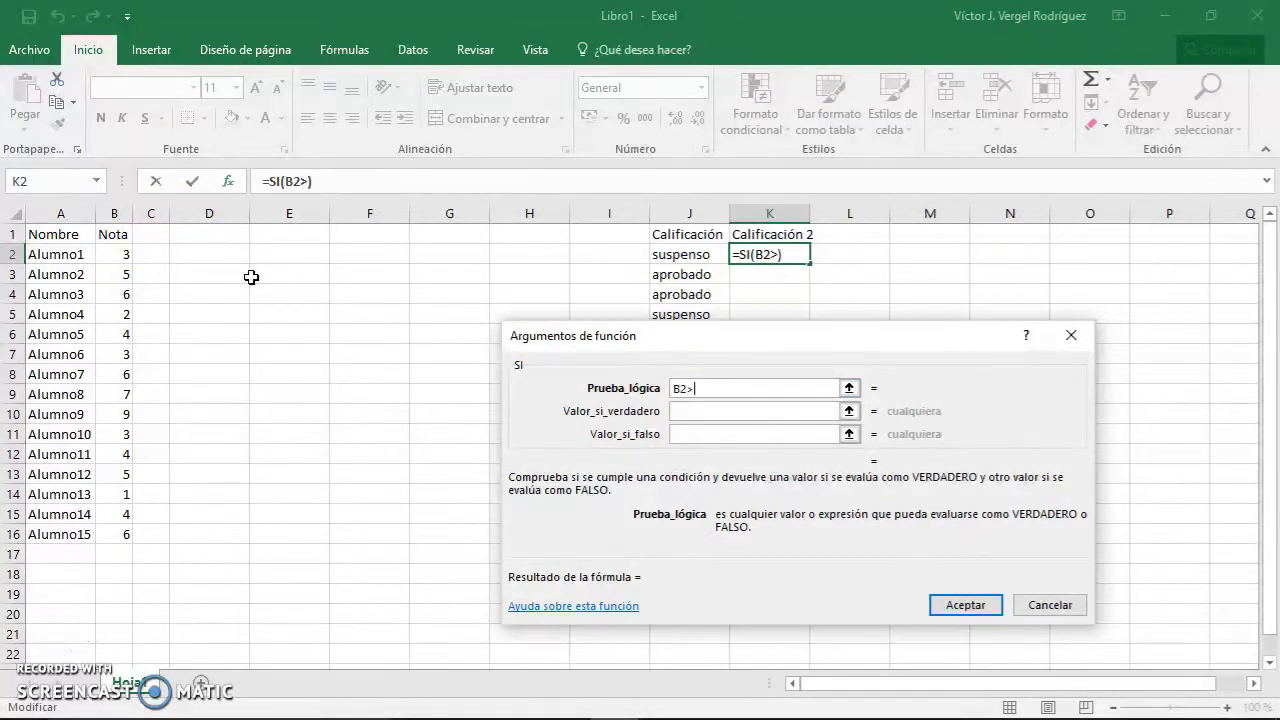
type("=5")
key("Tab")
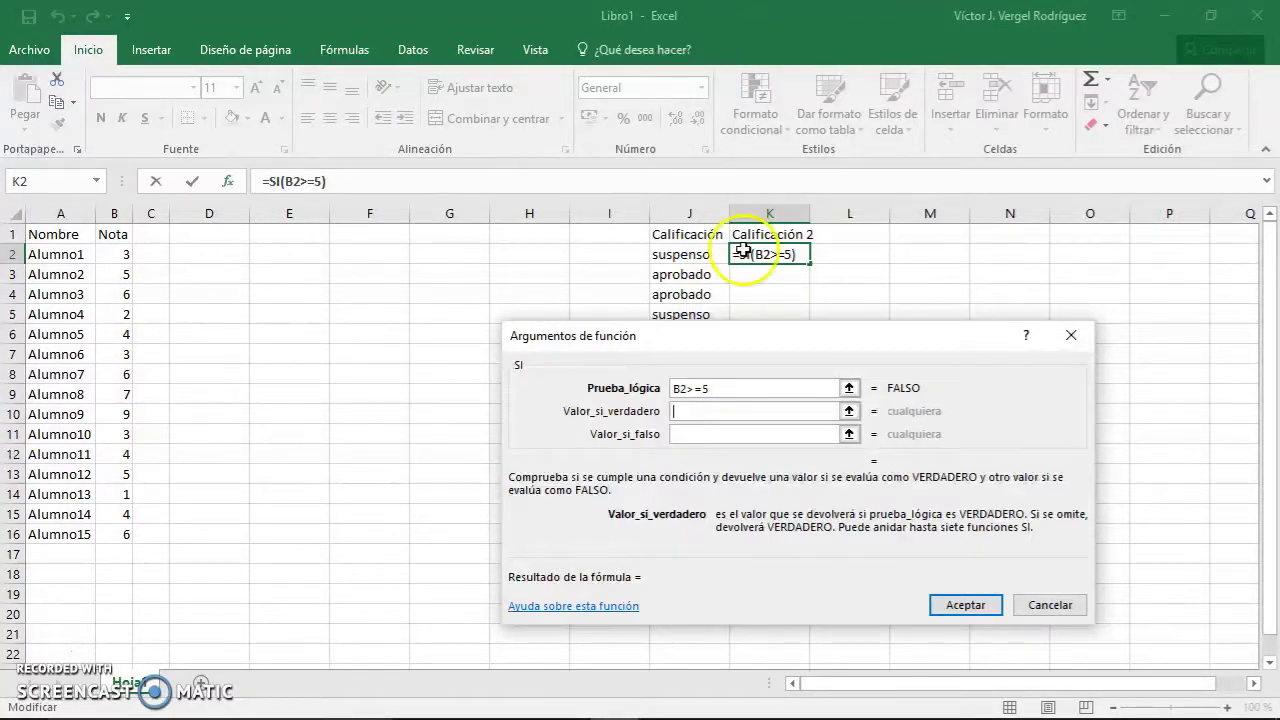
left_click(723, 411)
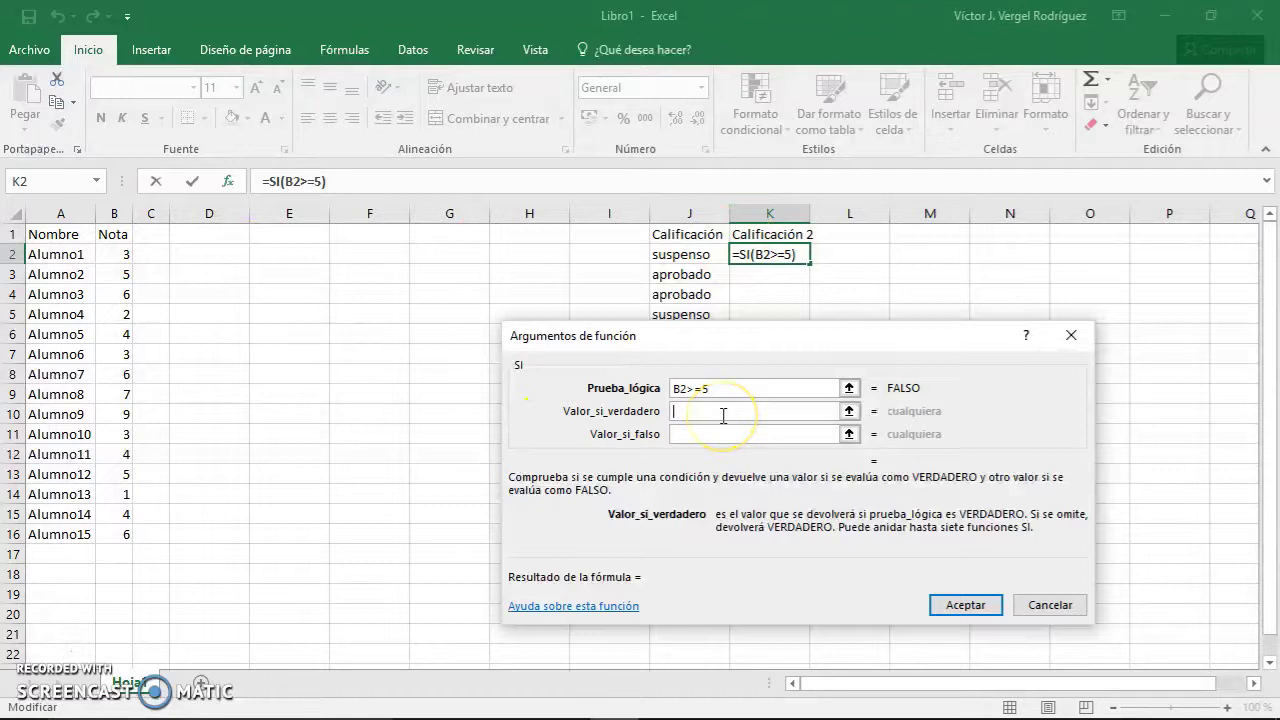
left_click(100, 181)
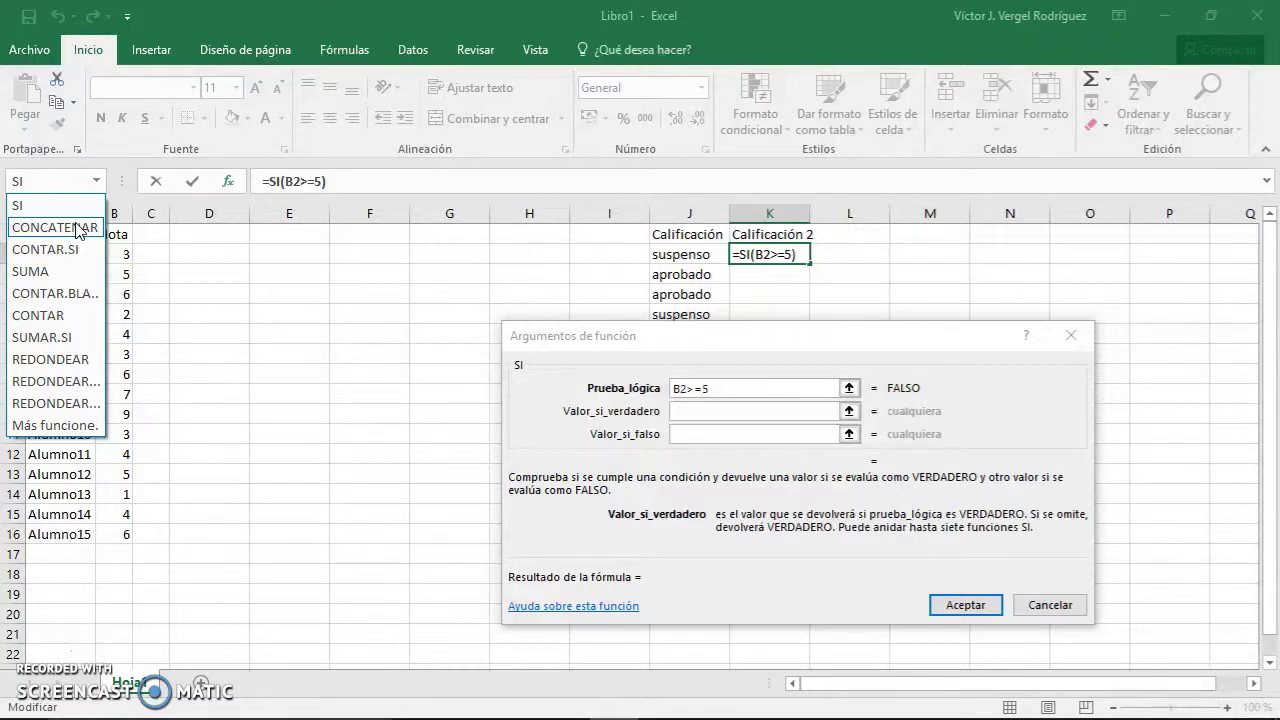
Nest CONCATENAR("Aprobado con un ";B2) as K2's value-if-true
left_click(79, 228)
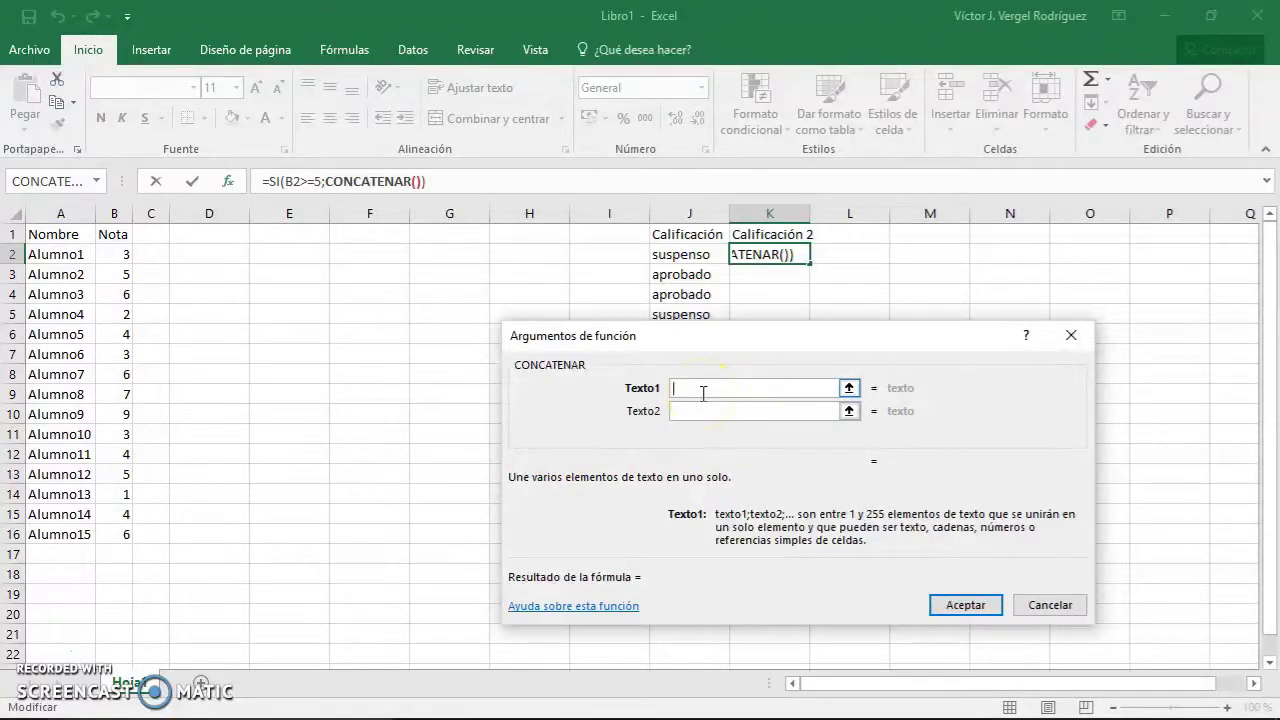
type("Aprobado")
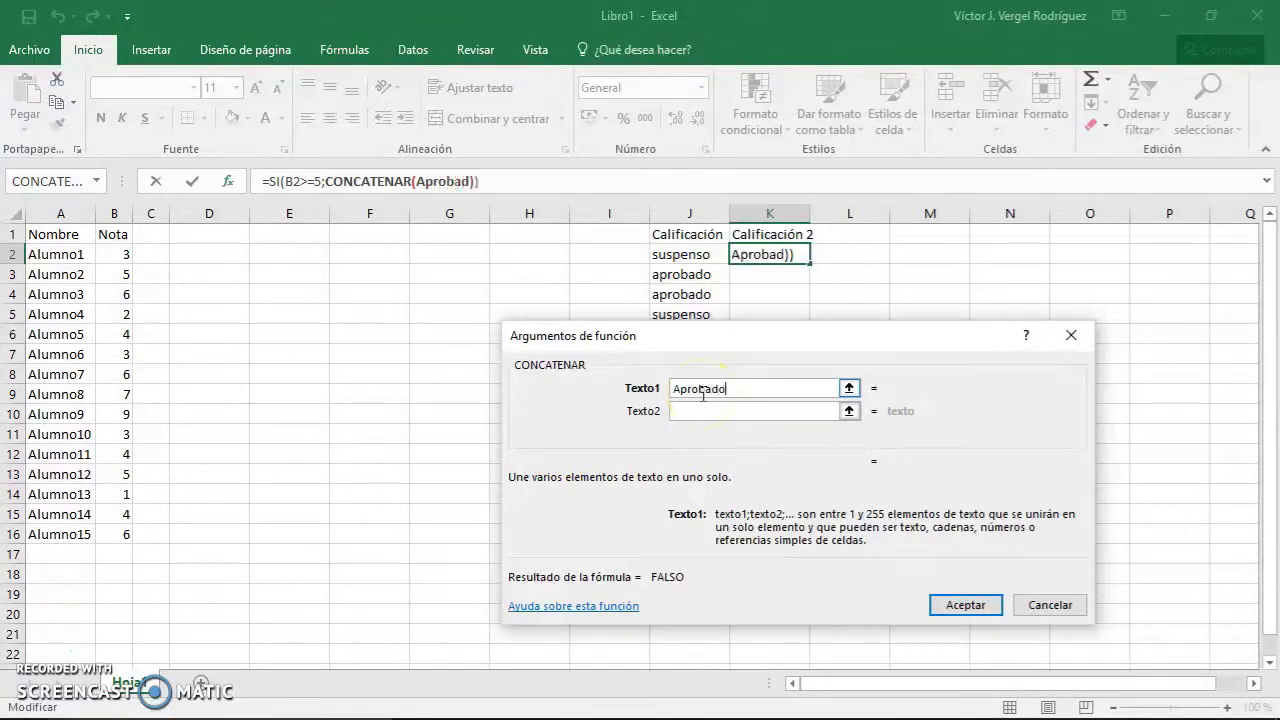
type(" con un")
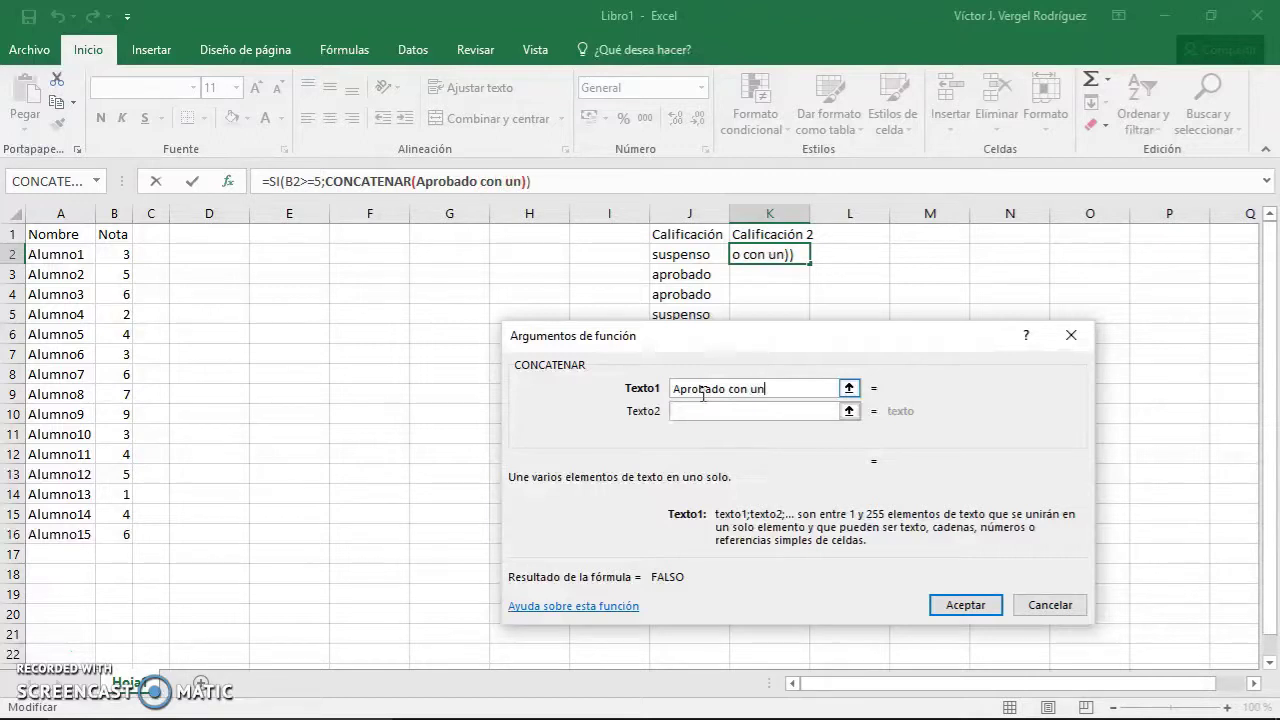
left_click(686, 410)
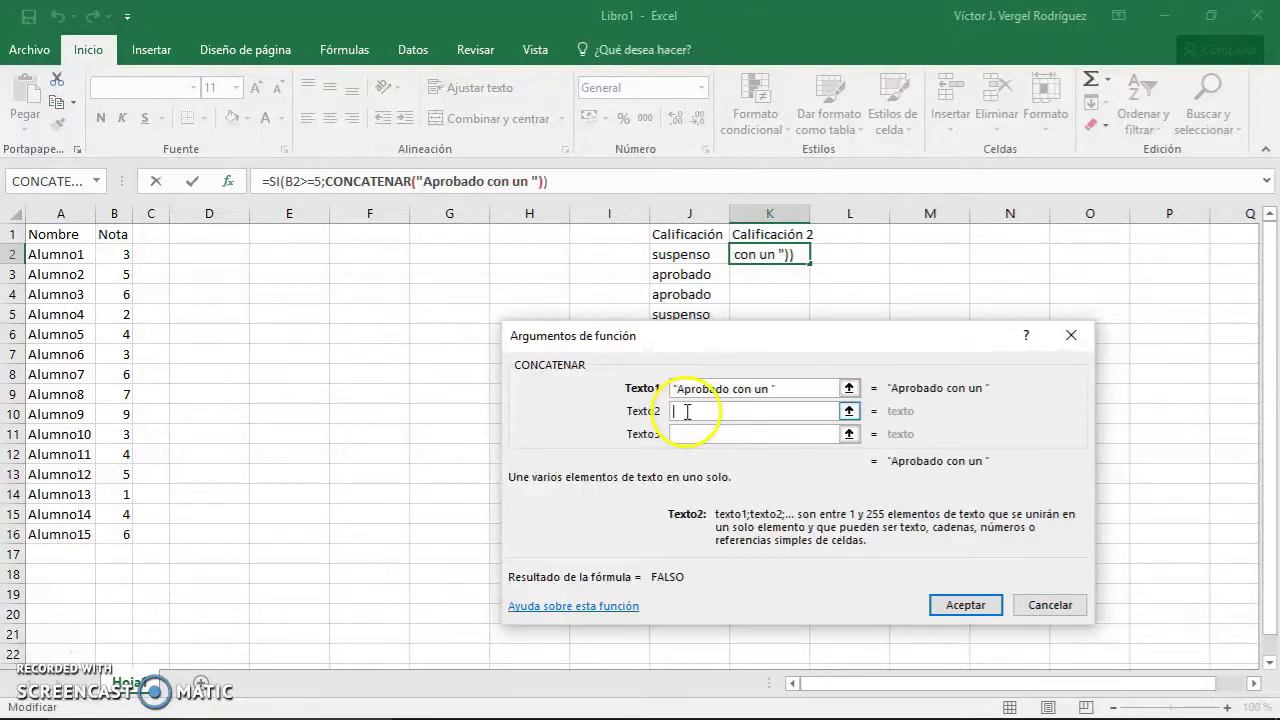
left_click(116, 253)
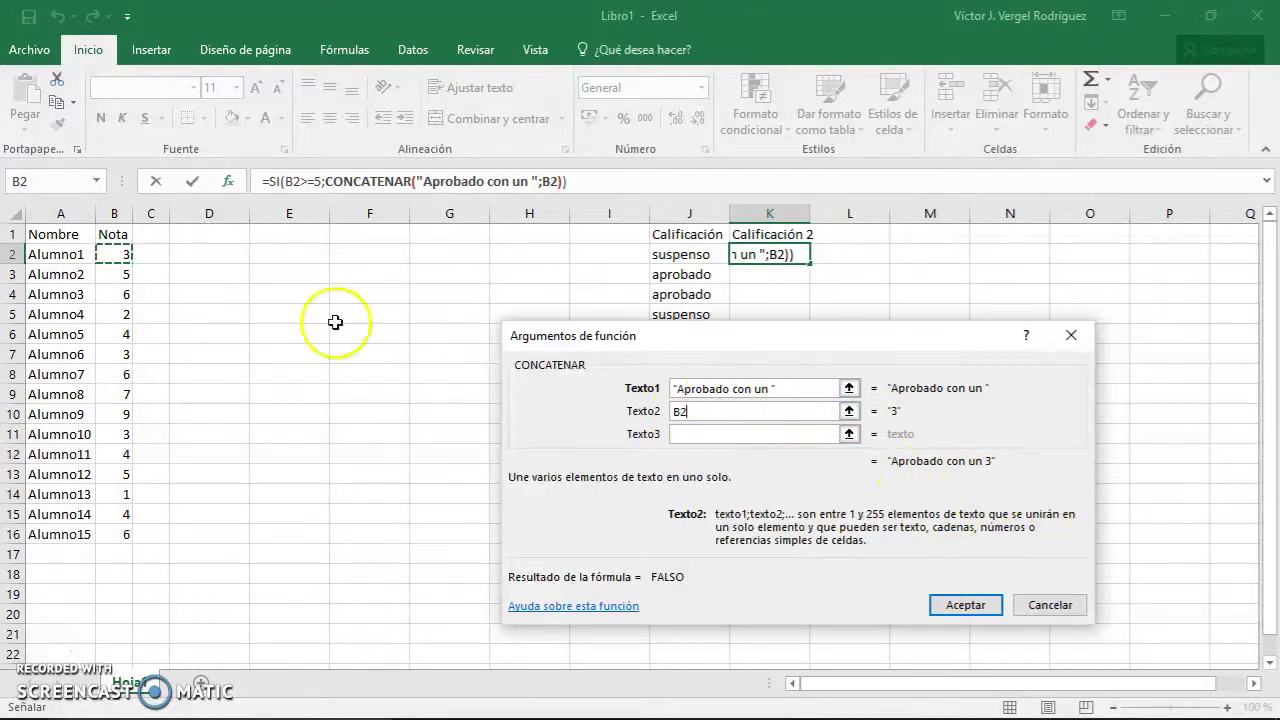
Return from the CONCATENAR arguments to SI and place the edit point in its value-if-false
left_click(308, 184)
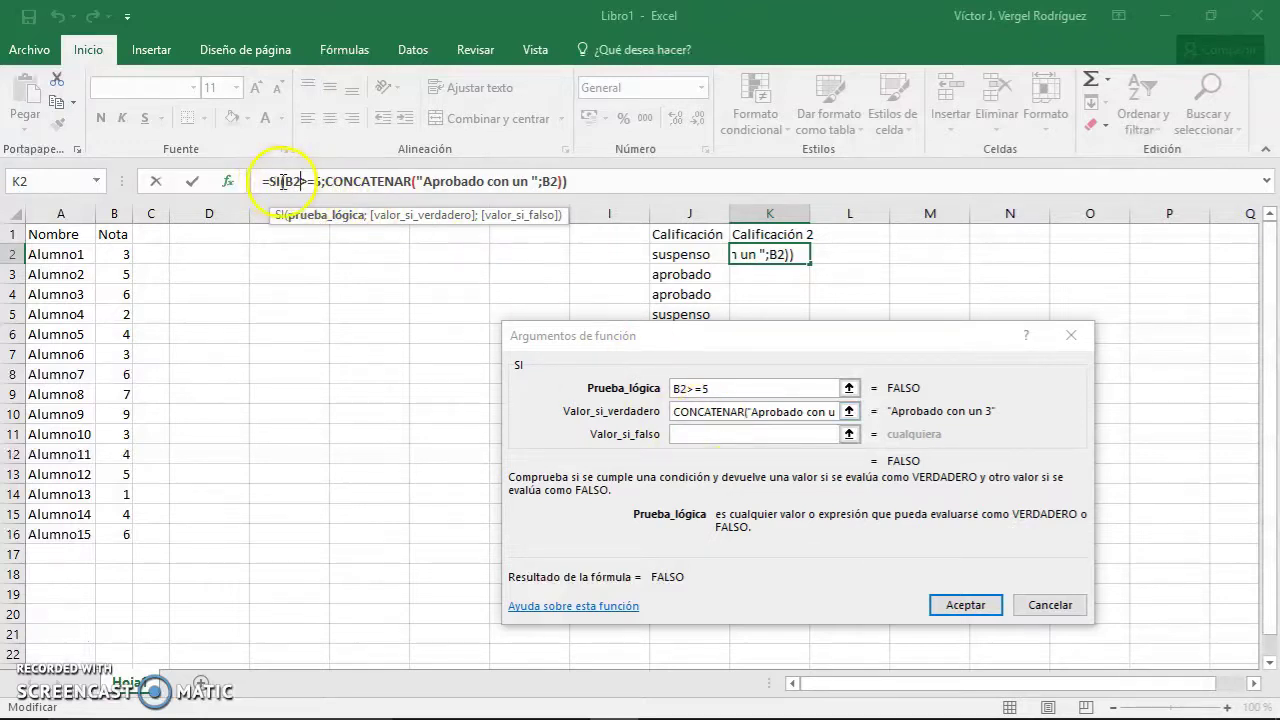
left_click(345, 181)
left_click(278, 181)
left_click(350, 181)
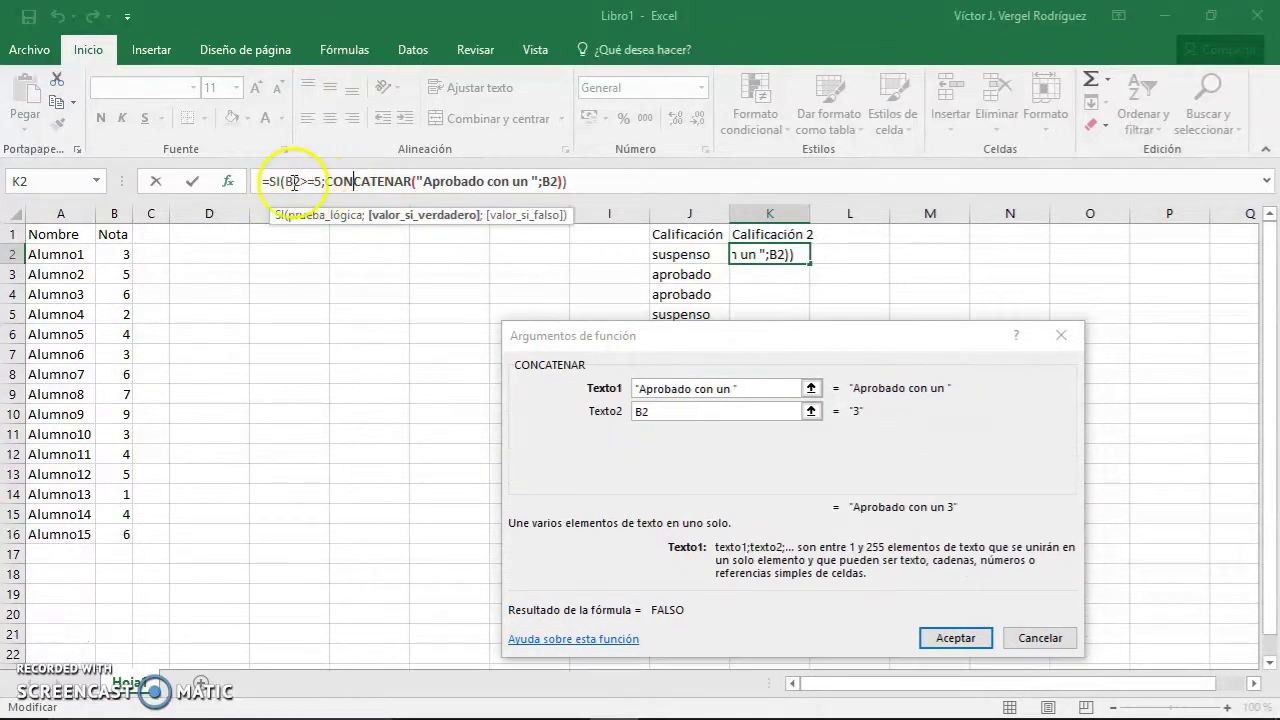
left_click(294, 181)
left_click(330, 181)
left_click(301, 181)
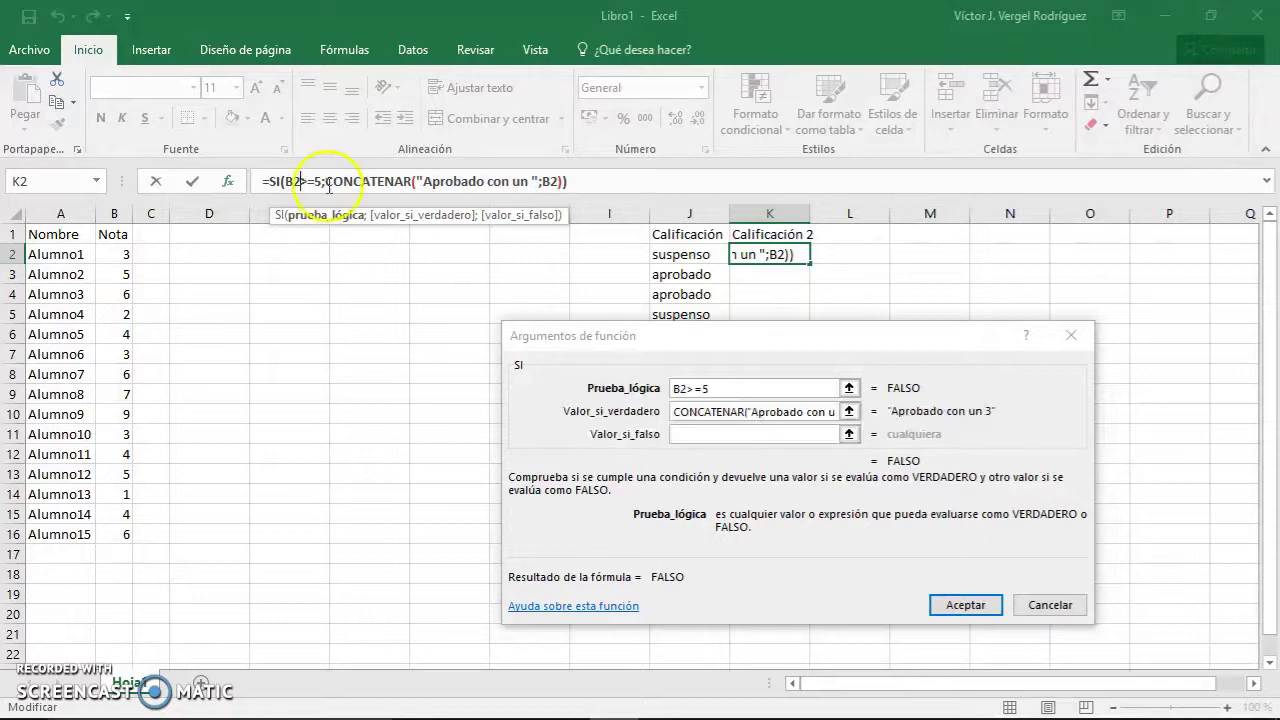
left_click(343, 181)
left_click(300, 181)
left_click(340, 181)
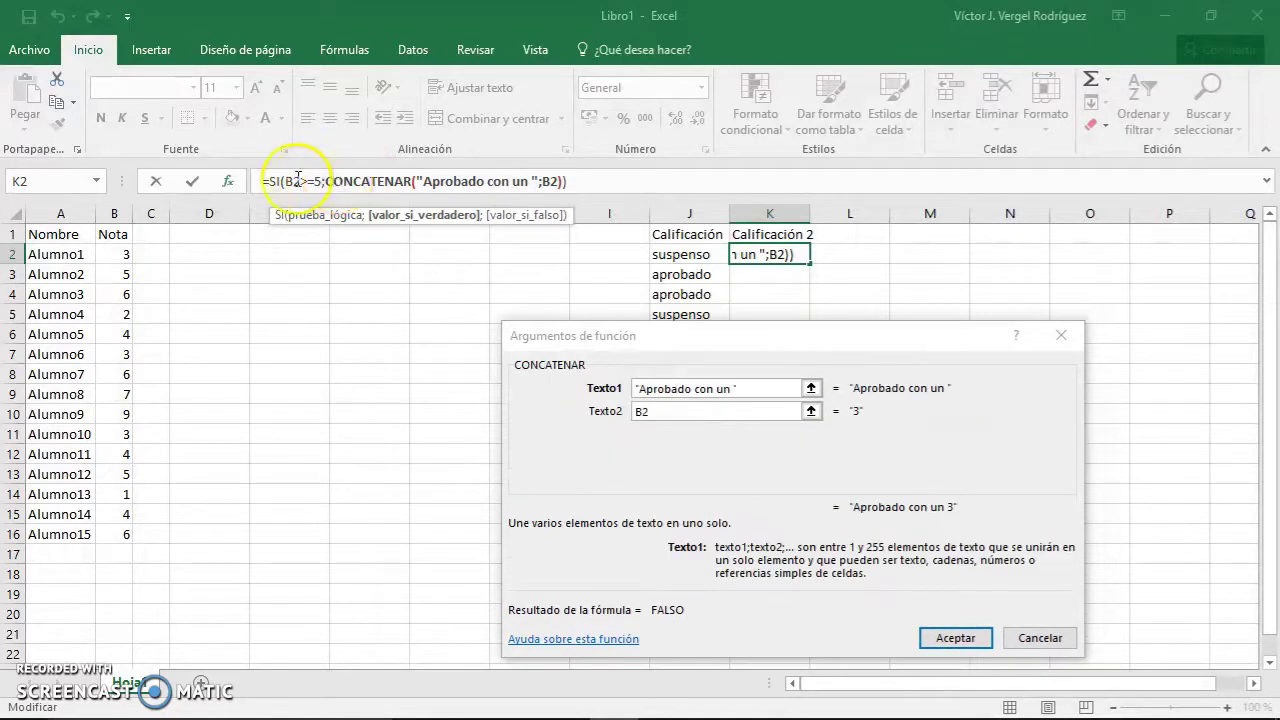
left_click(298, 181)
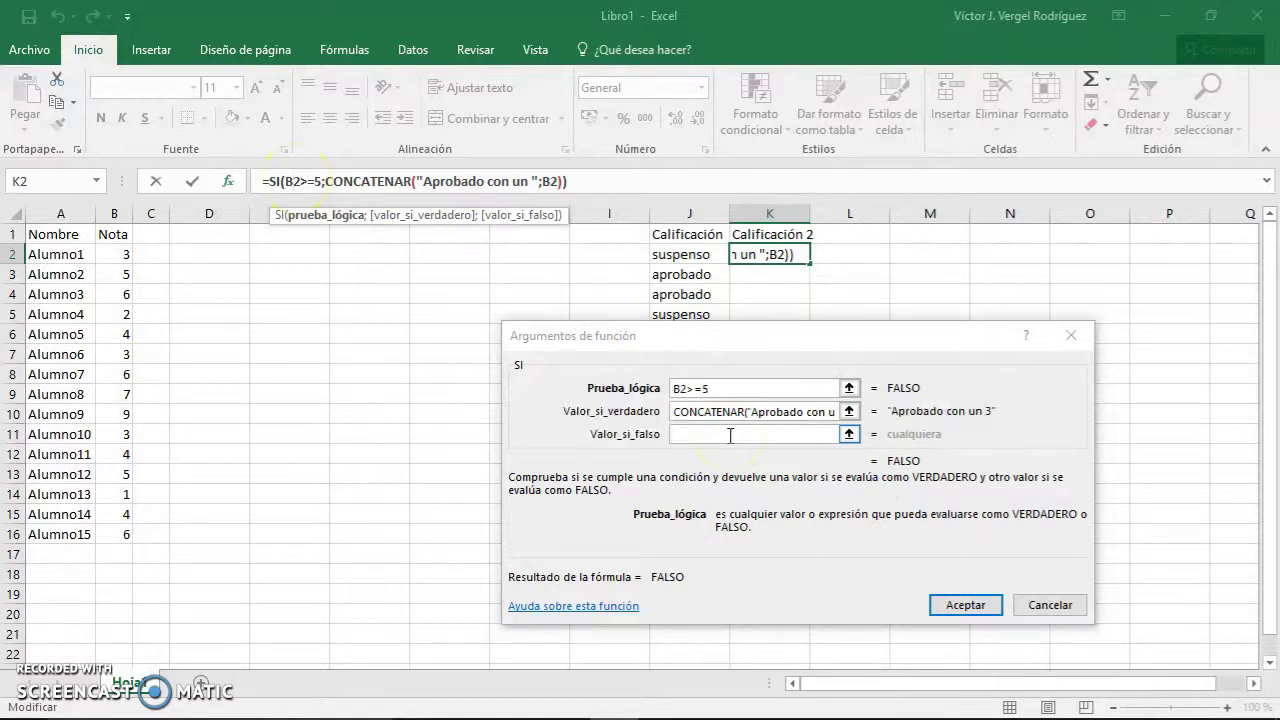
left_click(680, 435)
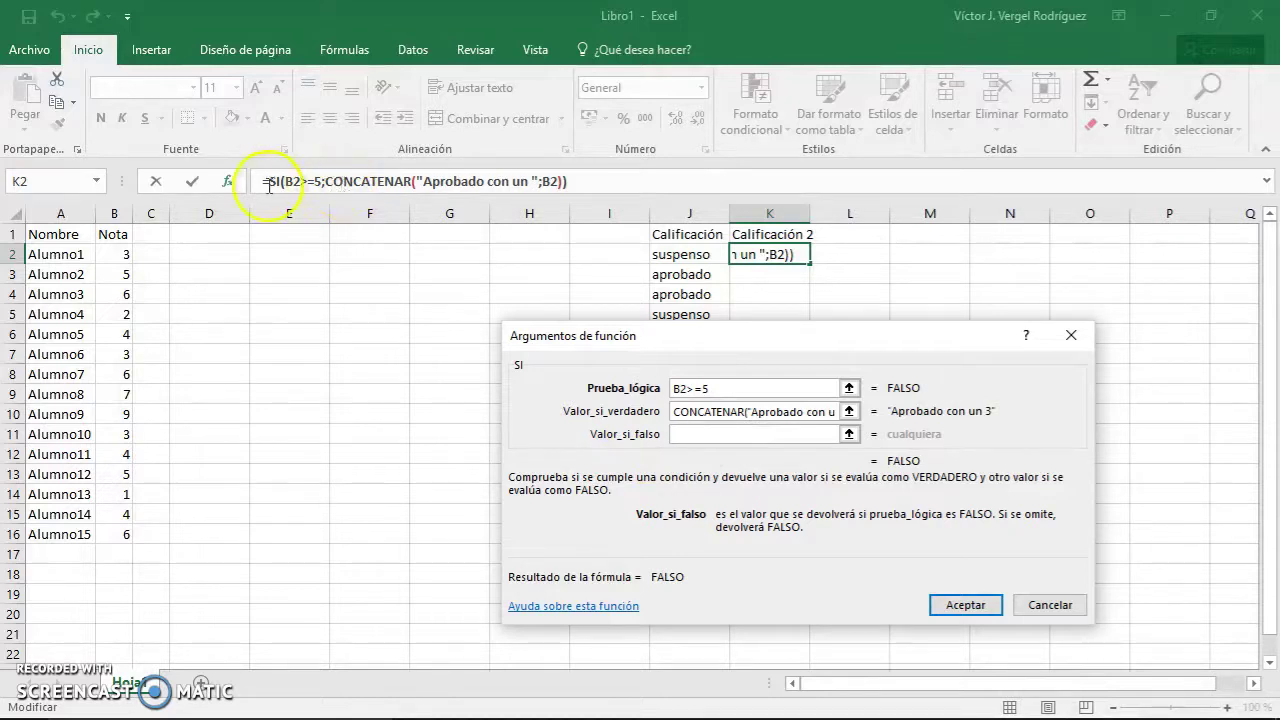
left_click(562, 184)
Nest CONCATENAR("Suspenso con un ";B2) as the value-if-false, add the trailing space, and confirm
left_click(97, 182)
left_click(83, 210)
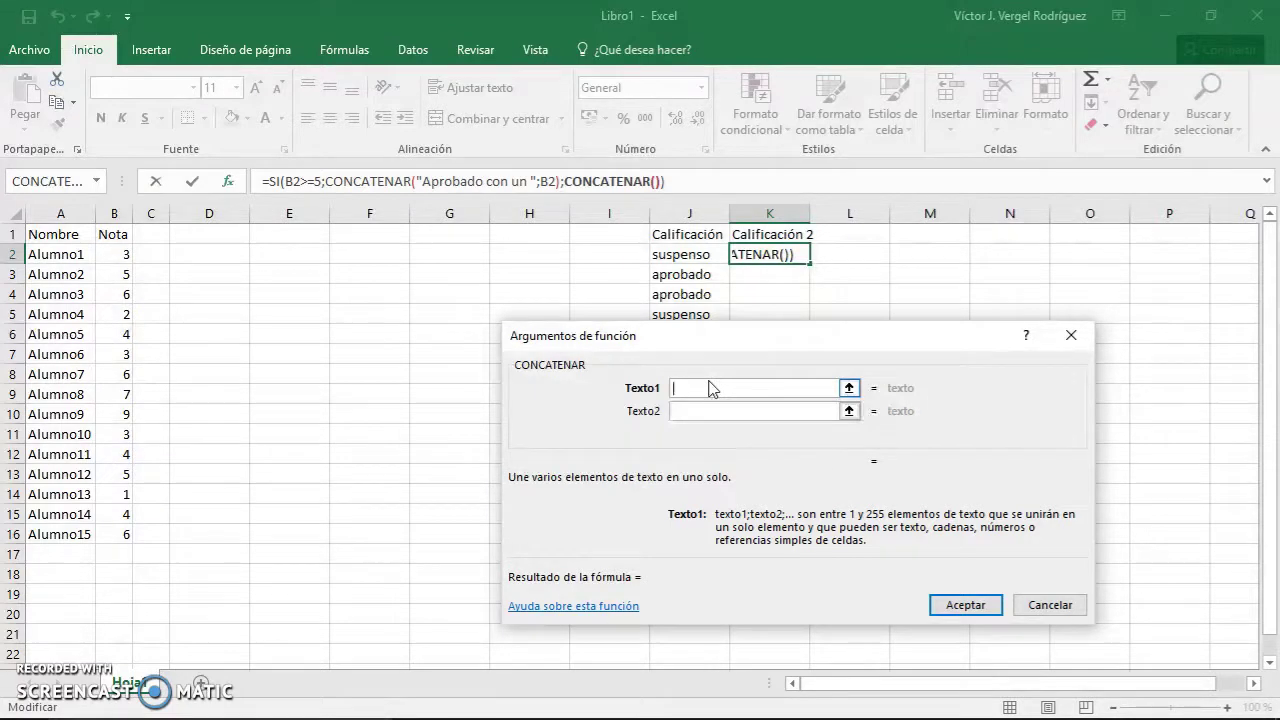
type("Su")
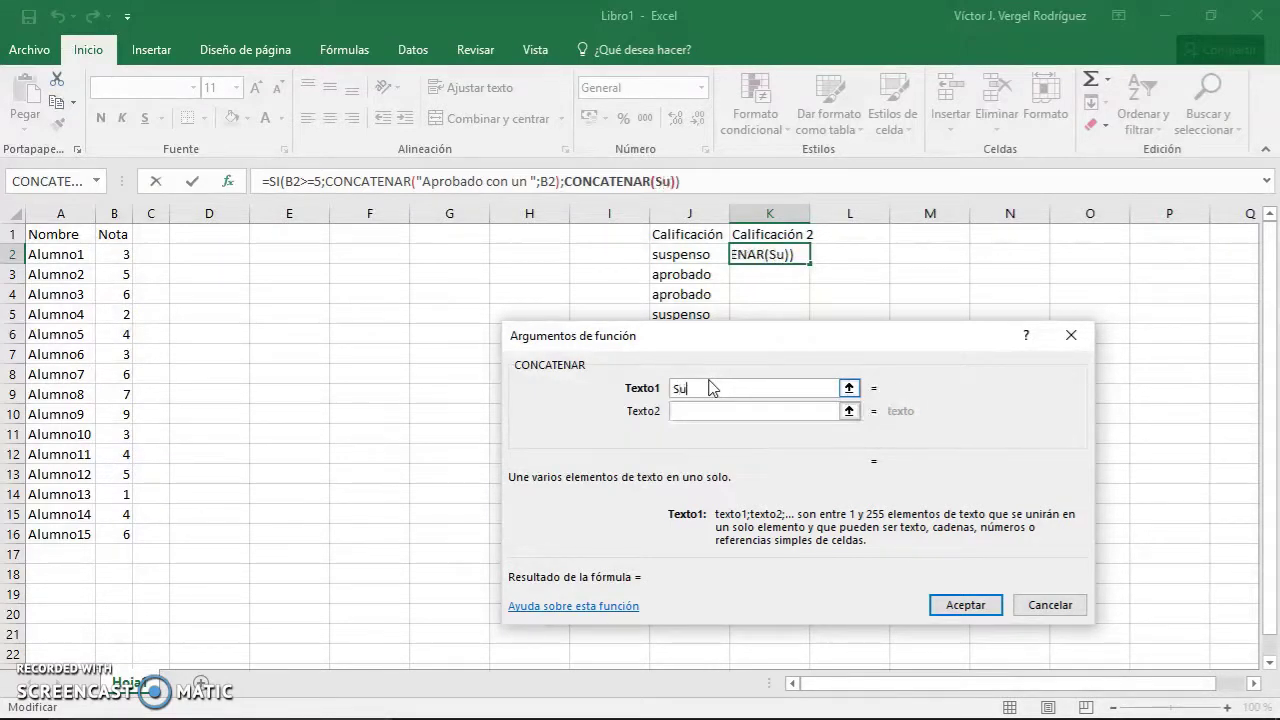
type("spenso con un")
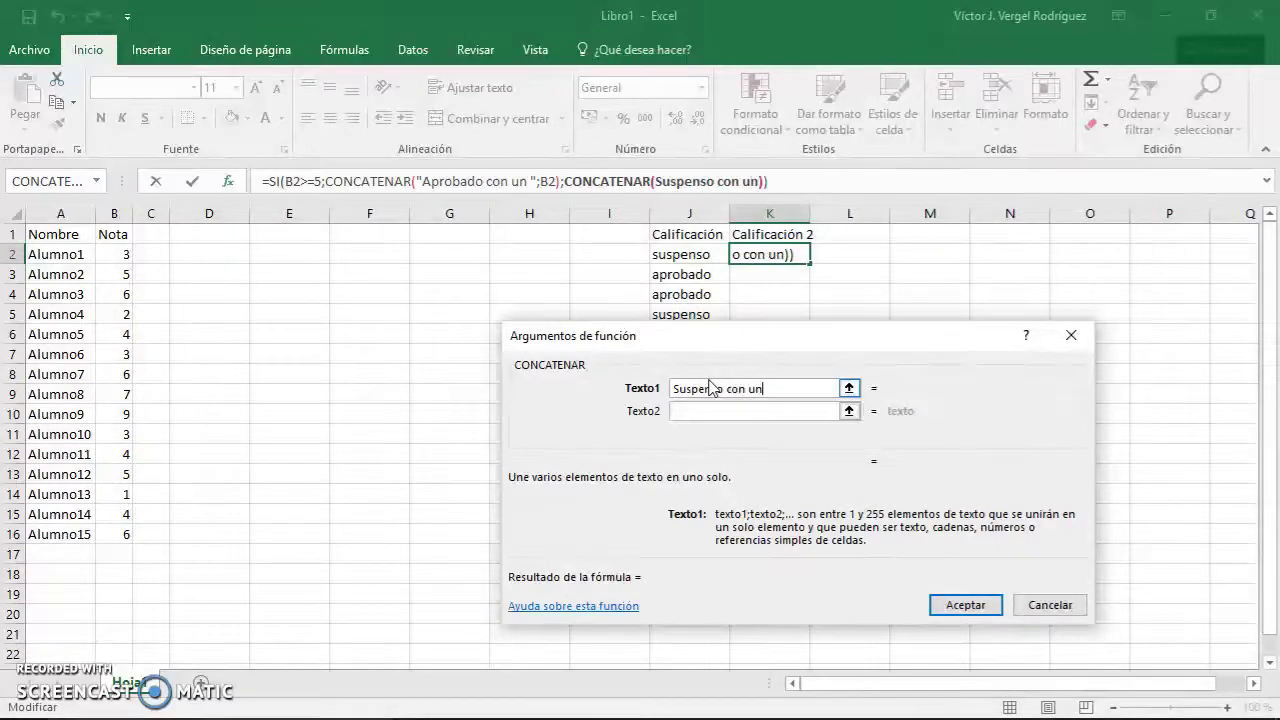
key("Tab")
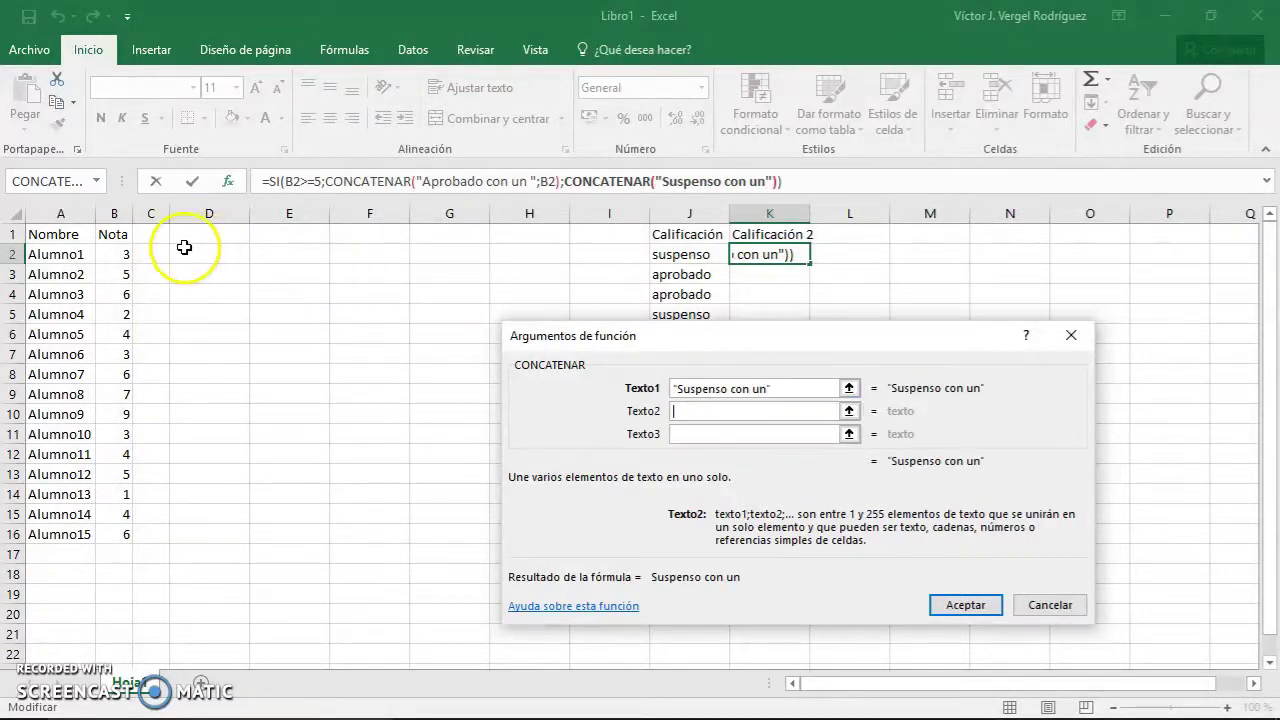
left_click(110, 258)
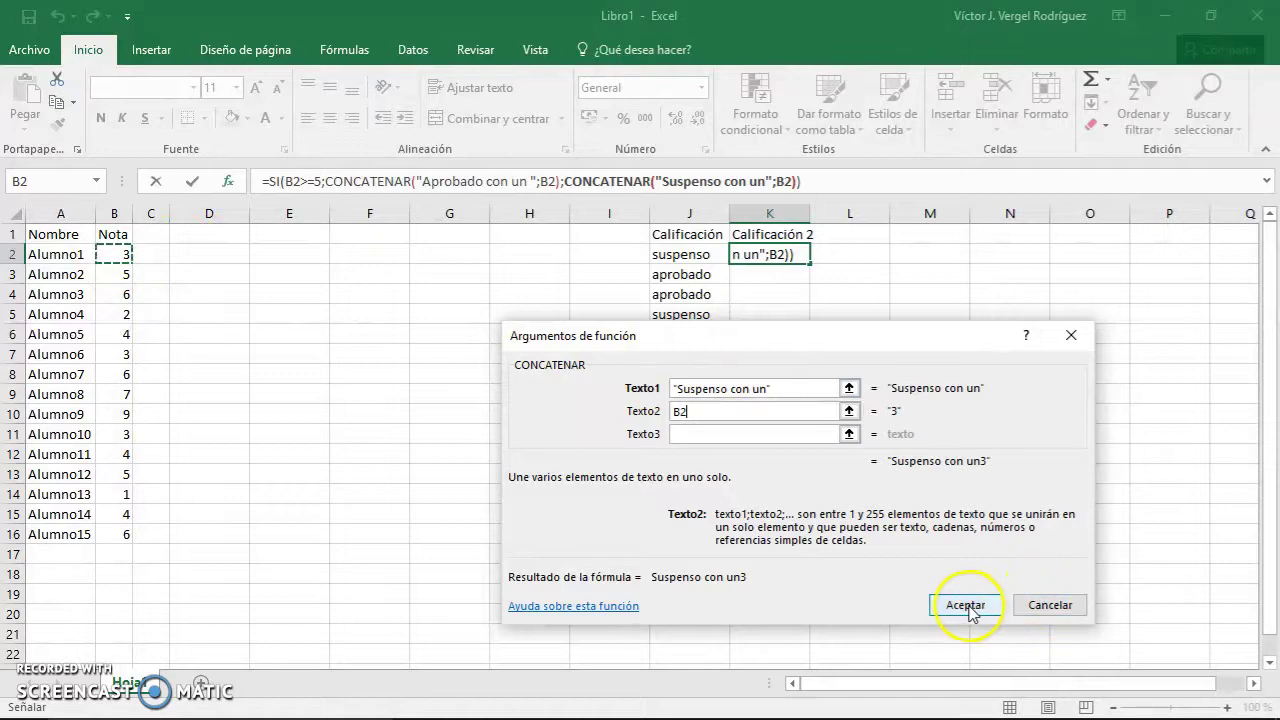
left_click(276, 178)
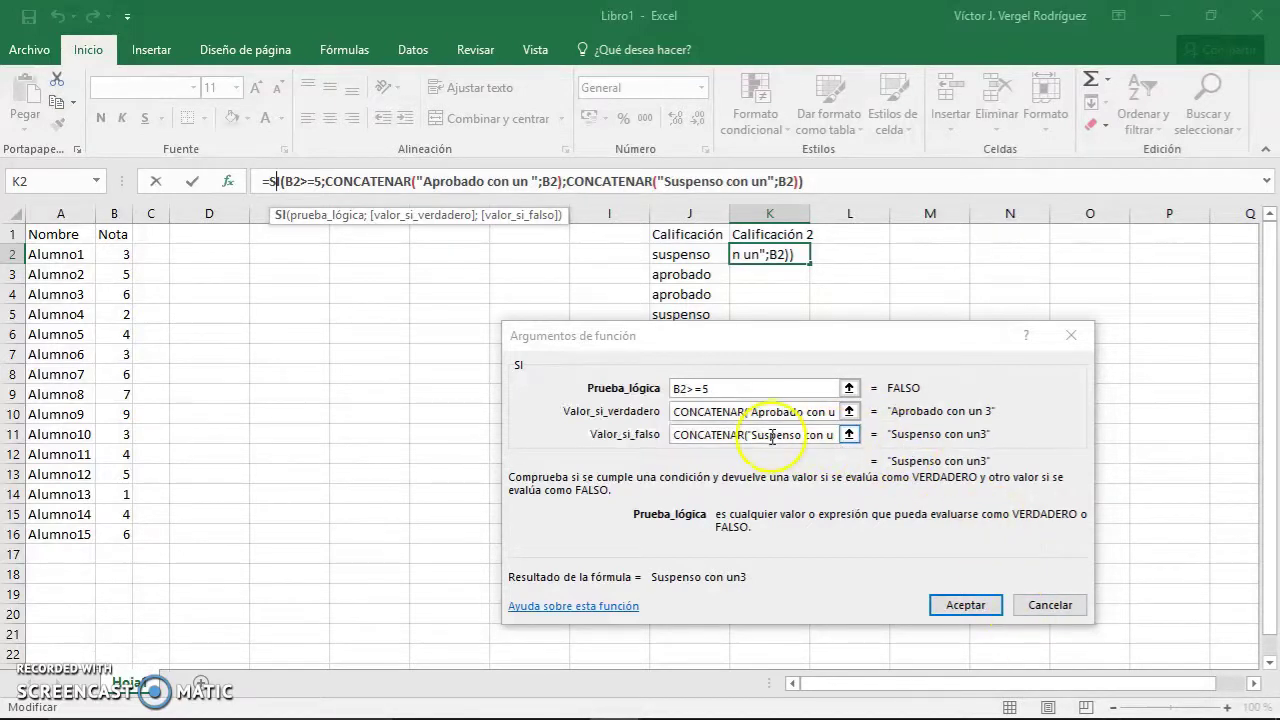
left_click_drag(752, 435, 820, 437)
left_click(817, 436)
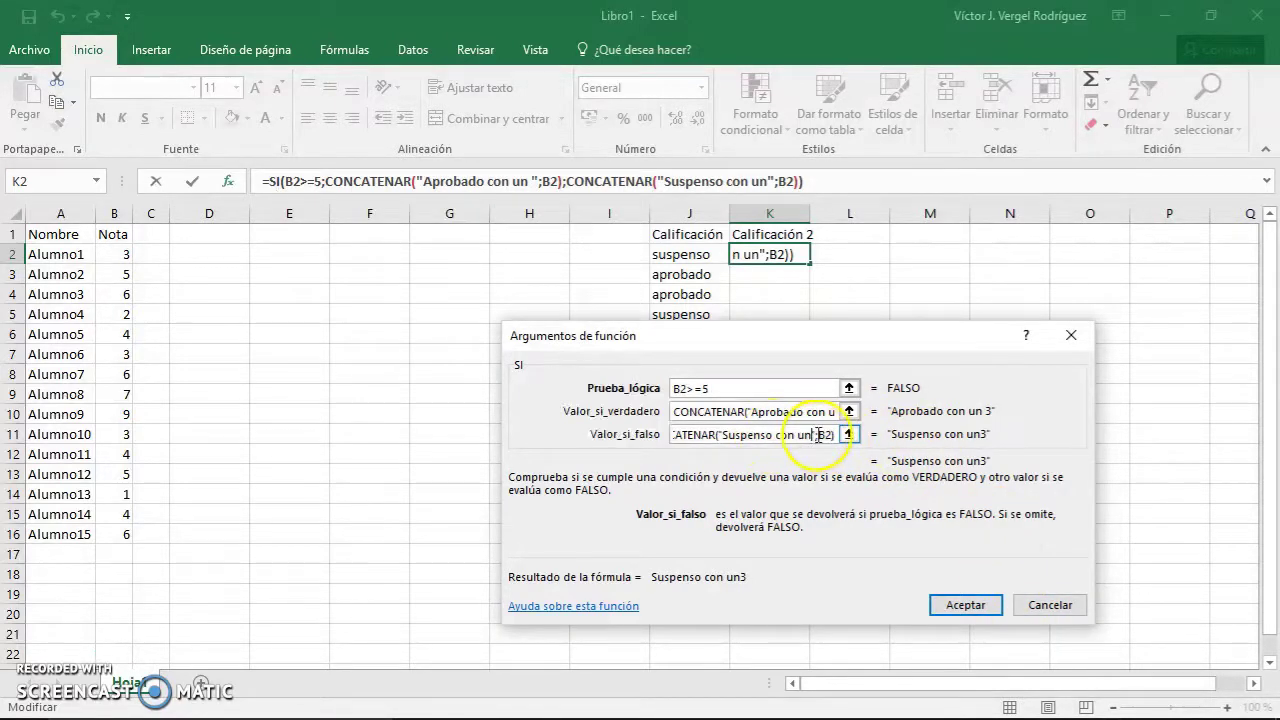
left_click(958, 606)
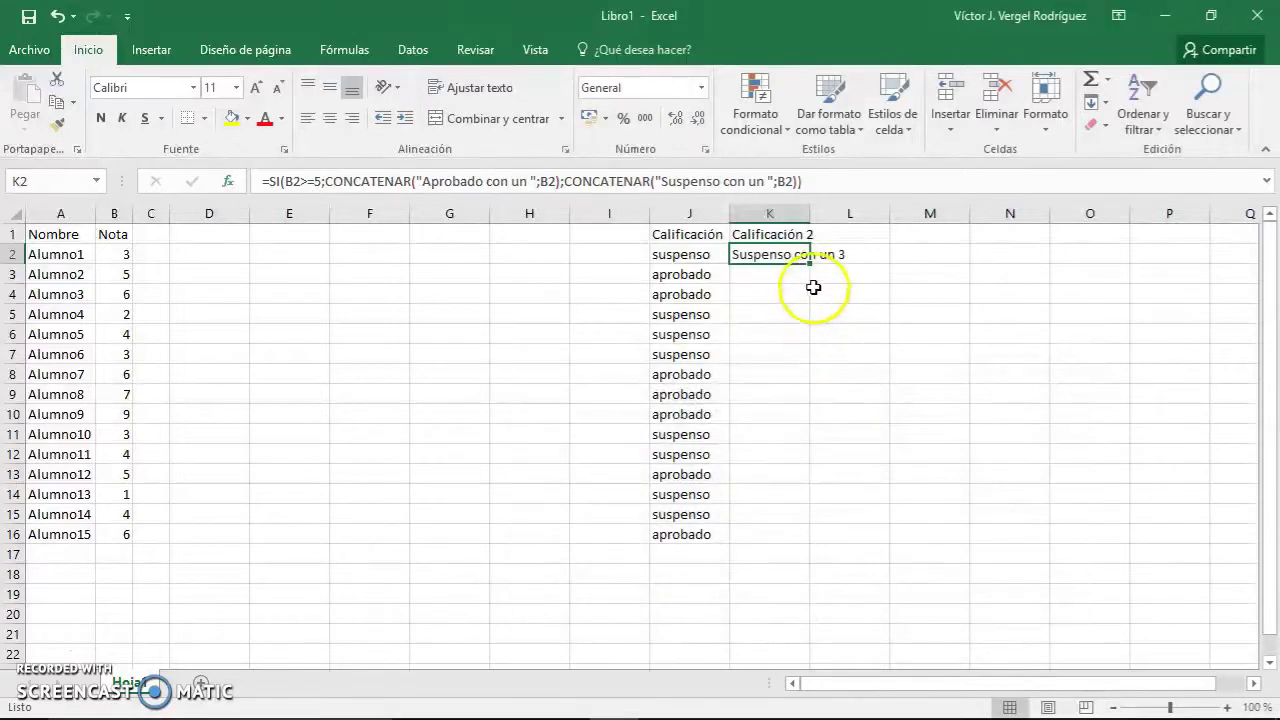
Fill K2's formula down to K16 and autofit column K
double_click(810, 264)
left_click_drag(750, 214, 727, 214)
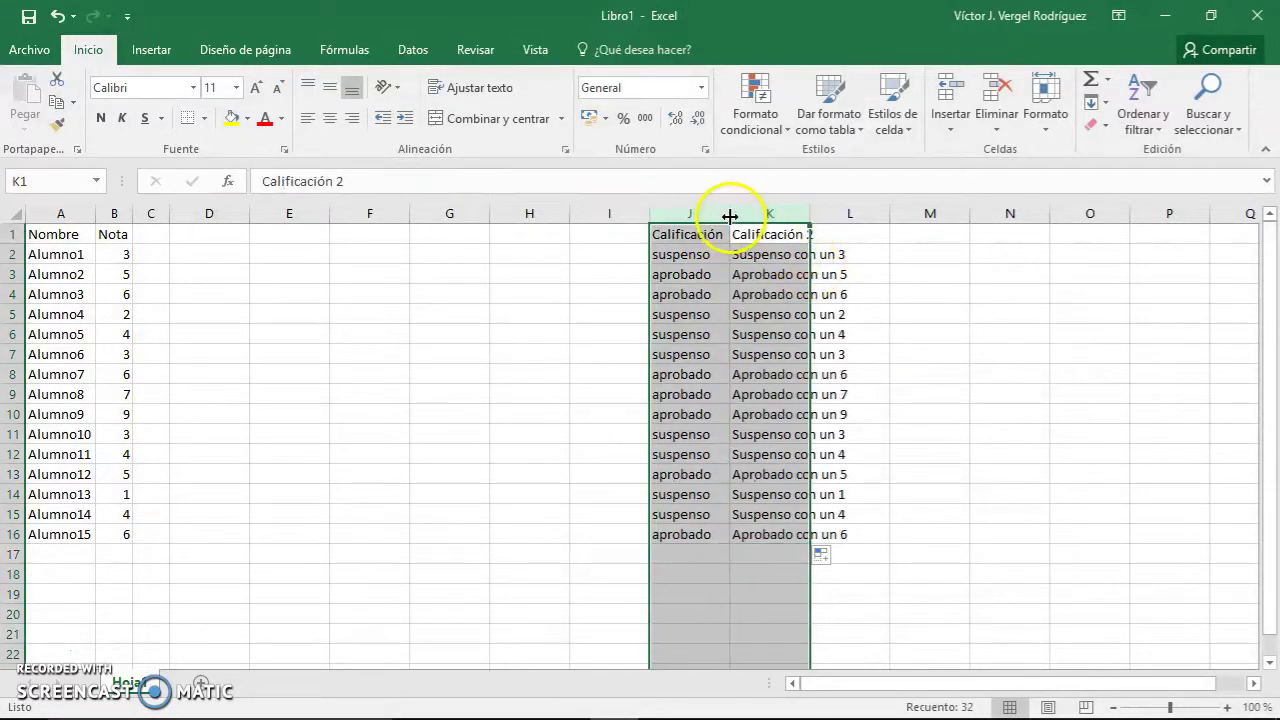
double_click(729, 214)
left_click(885, 274)
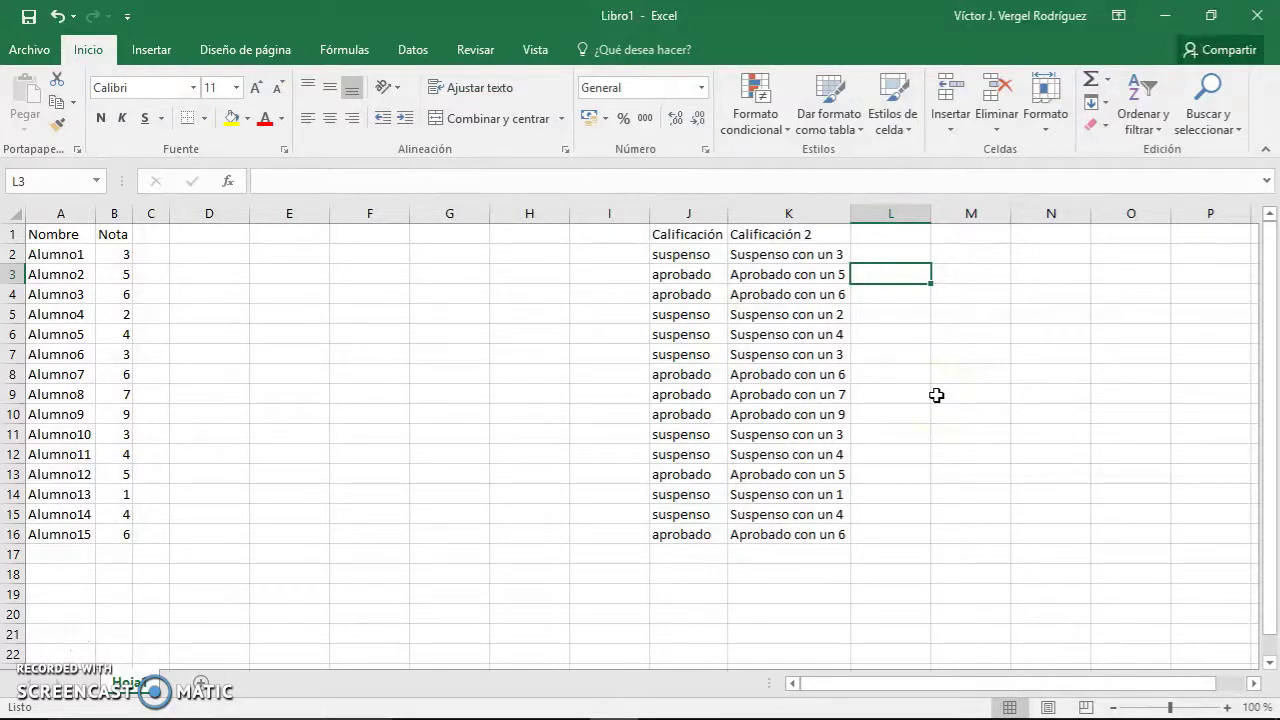
Reopen the SI arguments of K2's formula to review it
left_click(812, 256)
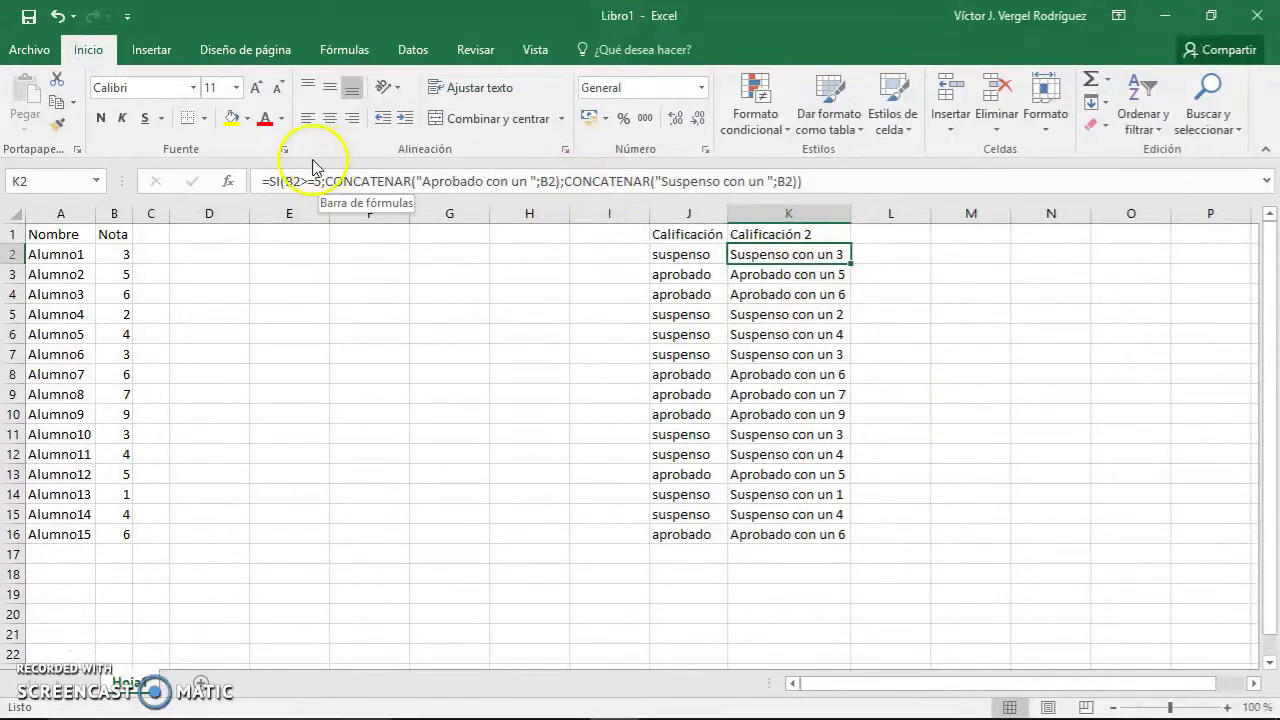
left_click(275, 181)
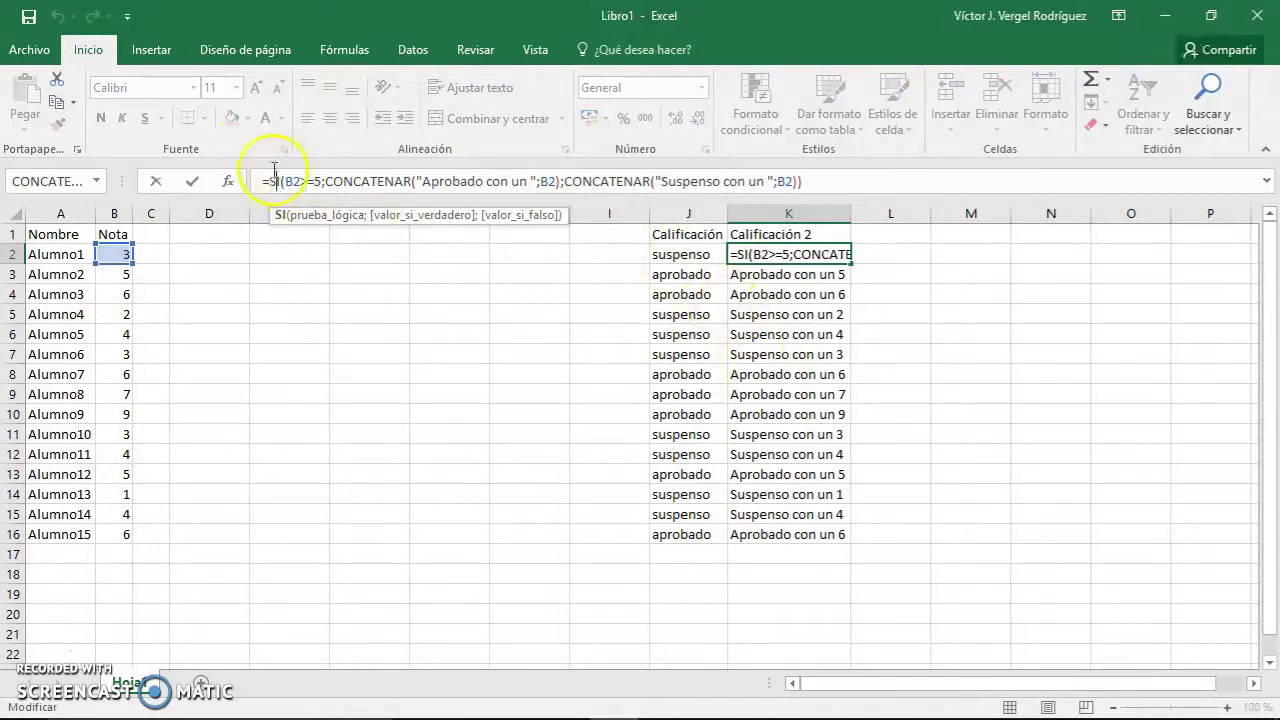
left_click(228, 181)
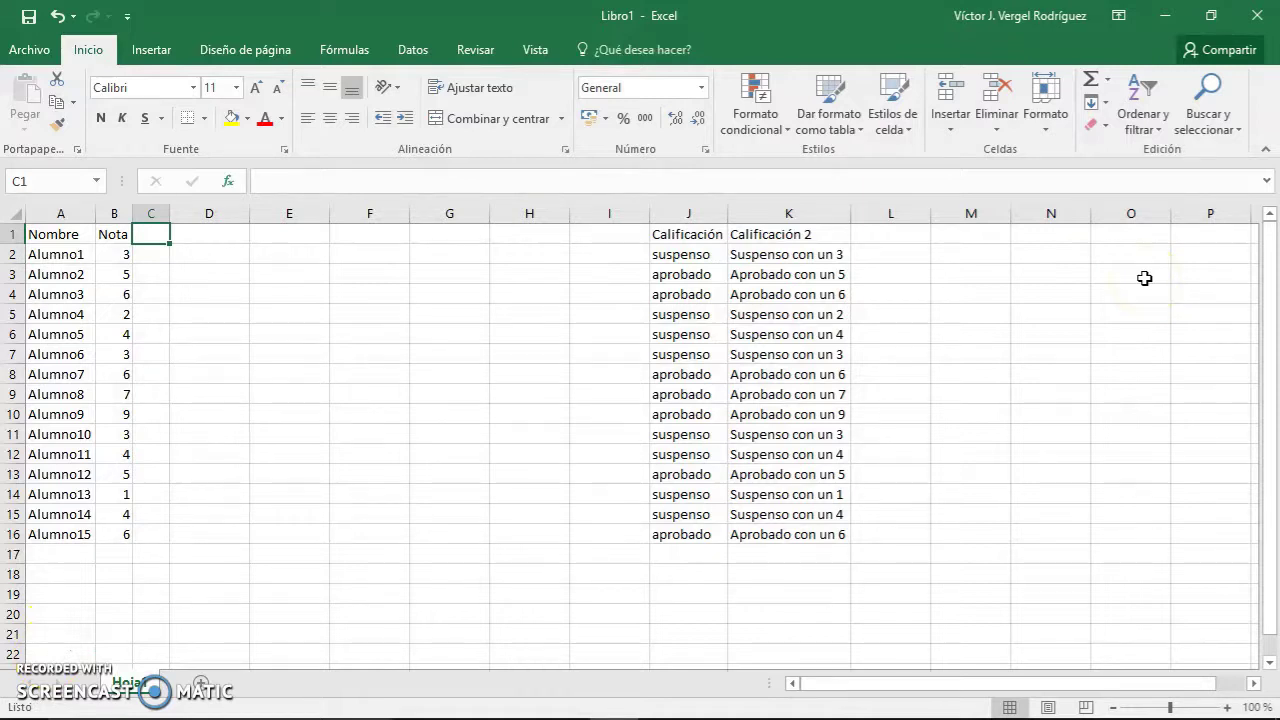
Enter the 'Falta de trabajo en clase' header in C1 and -1 for Alumno1
type("f")
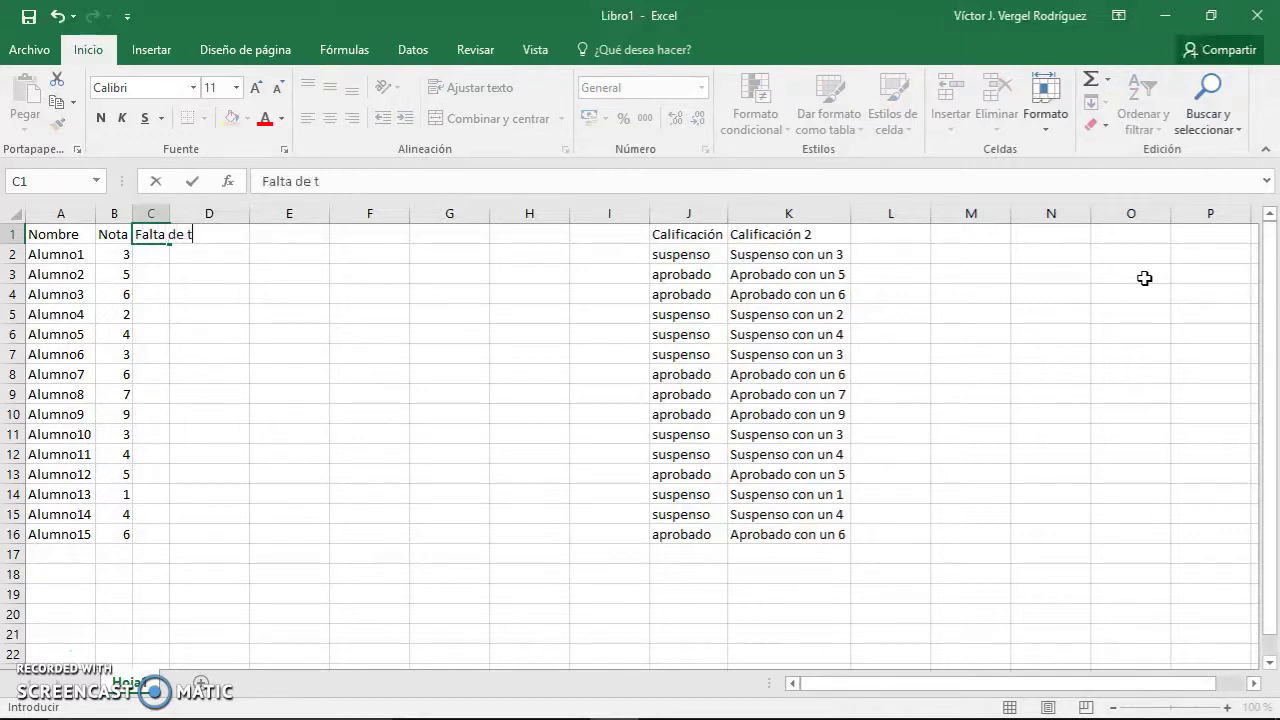
type("abajo")
type(" en clas")
key("Return")
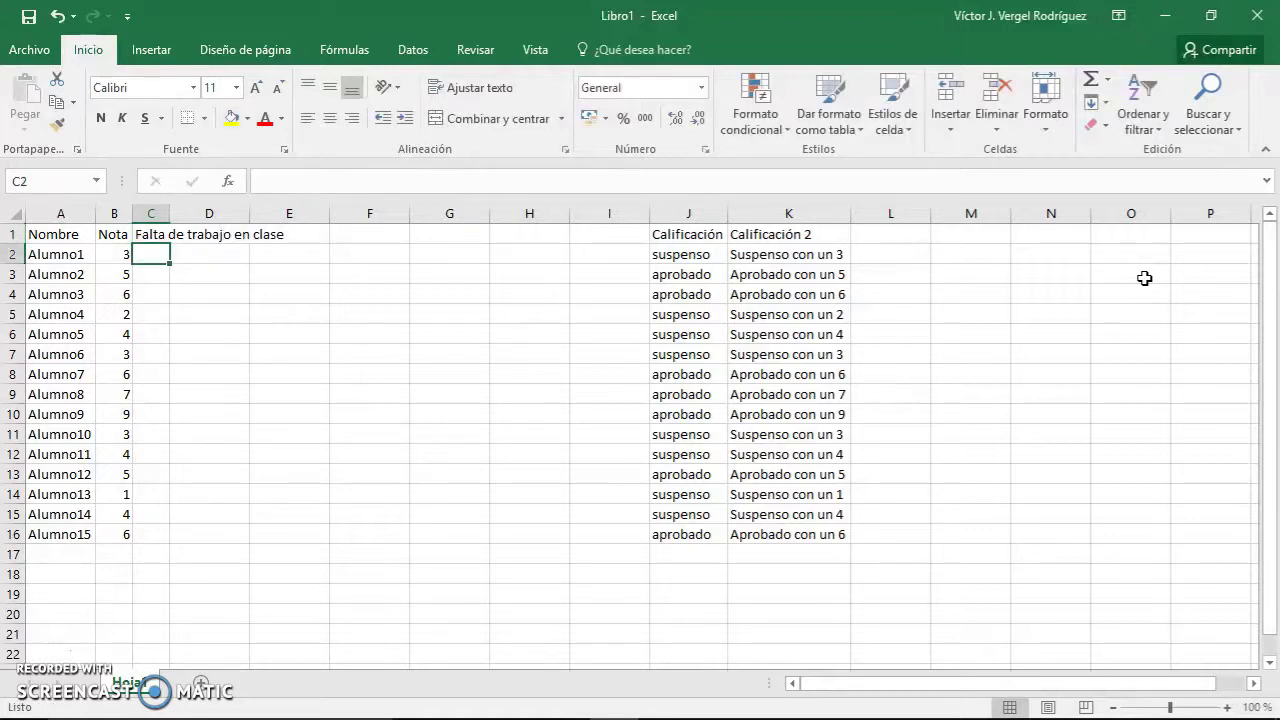
type("-1")
key("Return")
Enter -1 for Alumno4, 8, 9, 10, 14 and 15
key("Down")
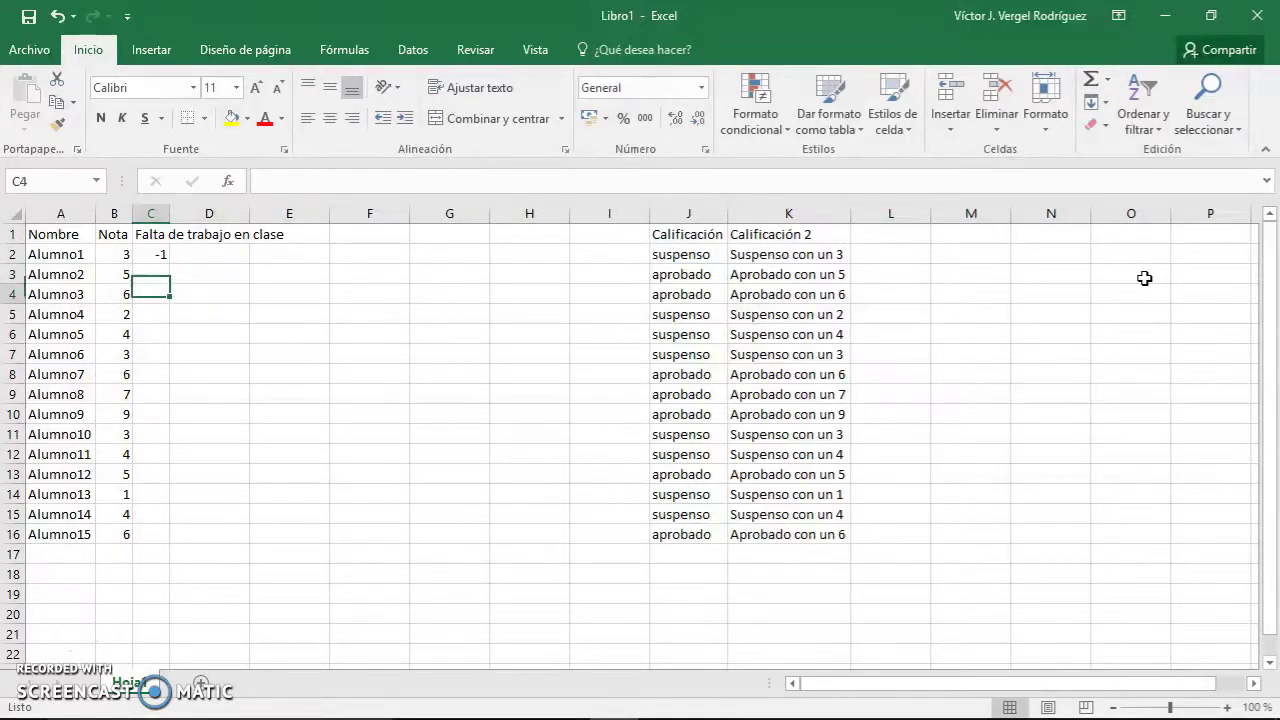
key("Down")
type("-1")
key("Return")
key("Down")
key("Down")
key("Down")
type("-")
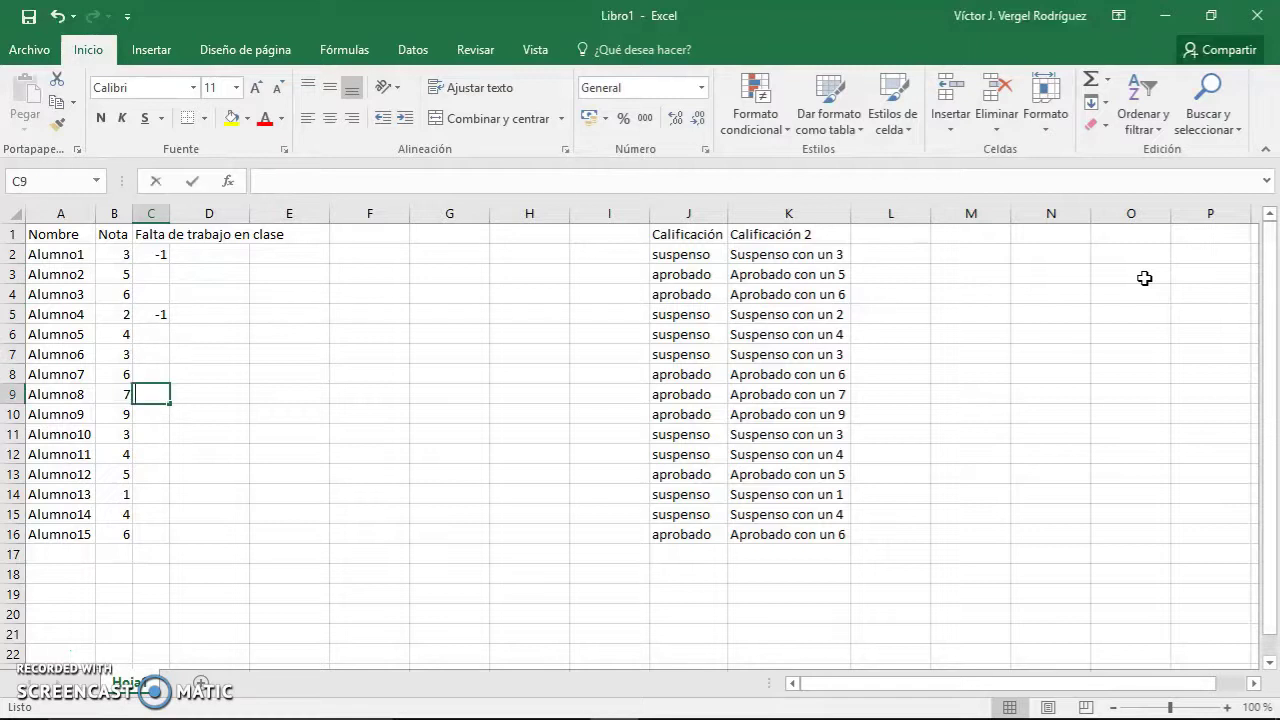
type("1")
key("Return")
type("-1")
key("Return")
type("-1")
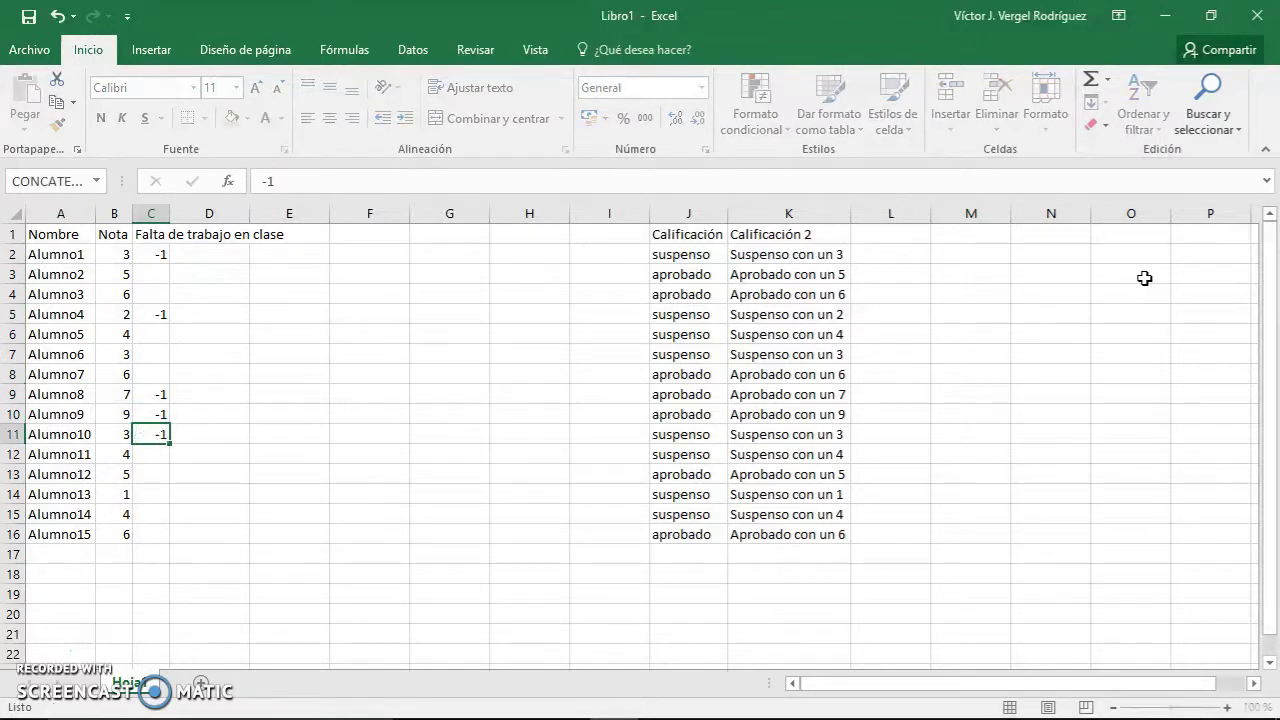
key("Return")
key("Down")
key("Down")
key("Down")
type("-1")
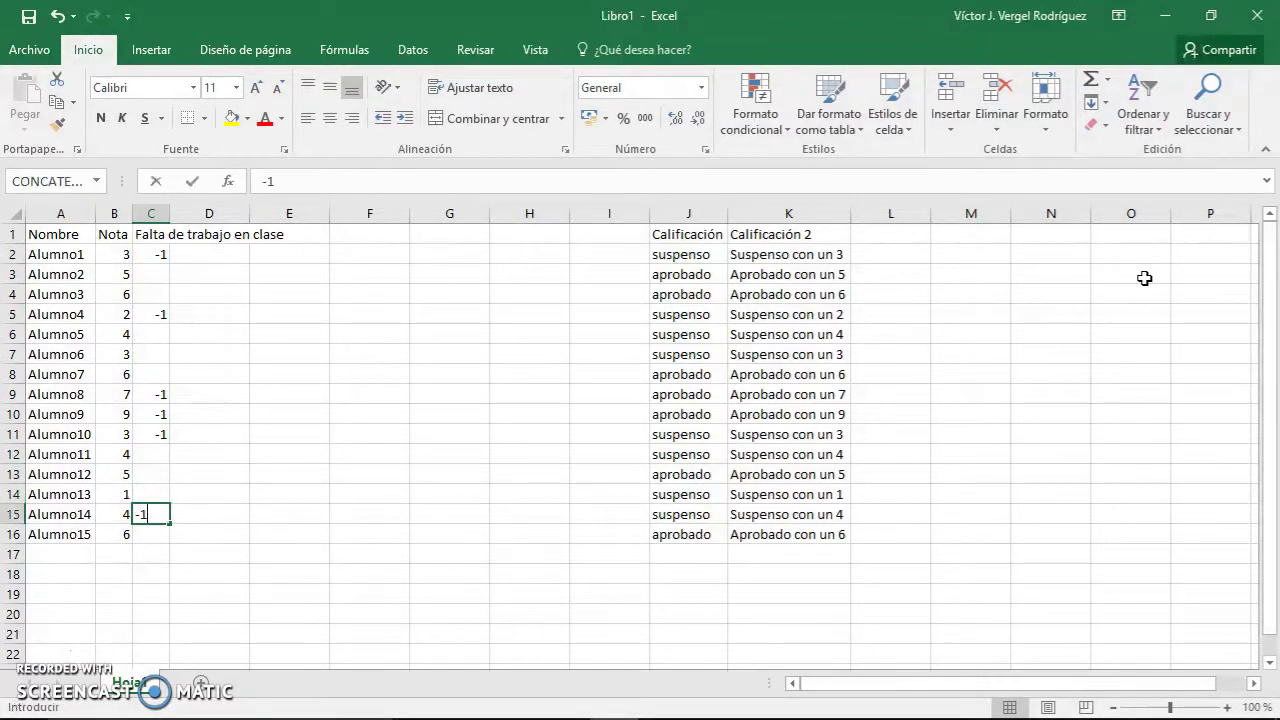
key("Return")
key("Return")
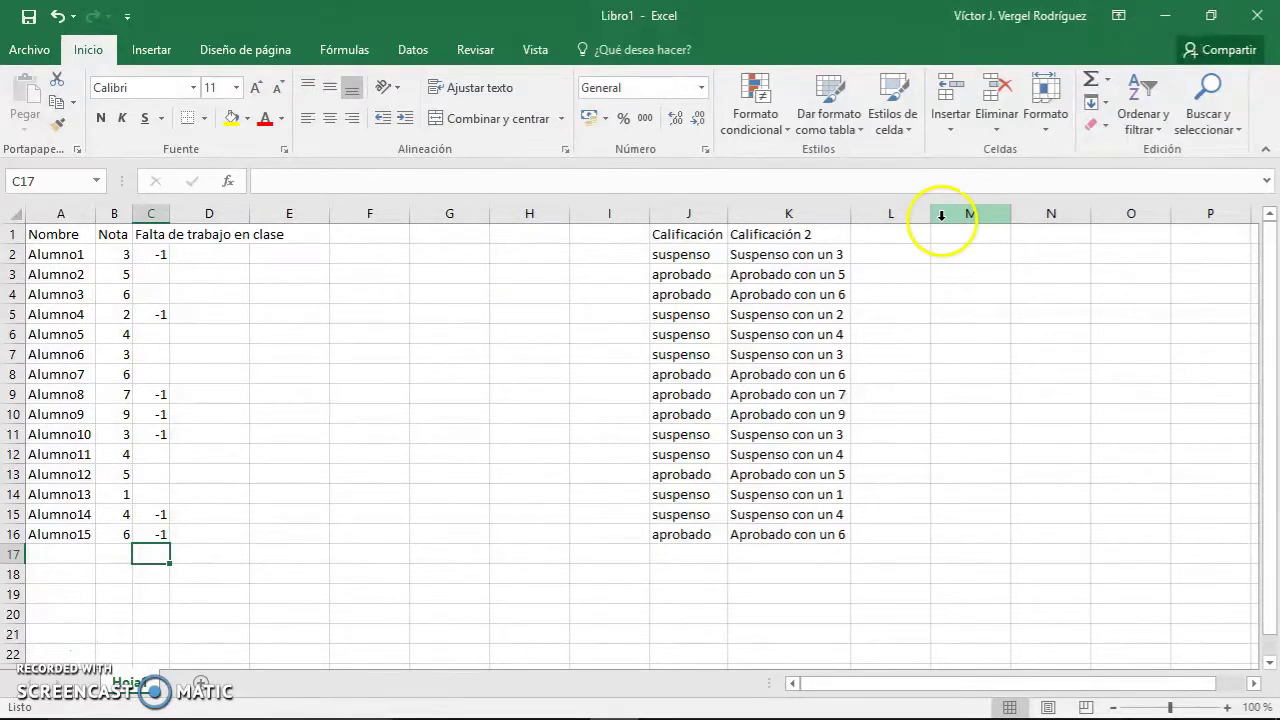
Add the Calificación3 header in L1
left_click(879, 228)
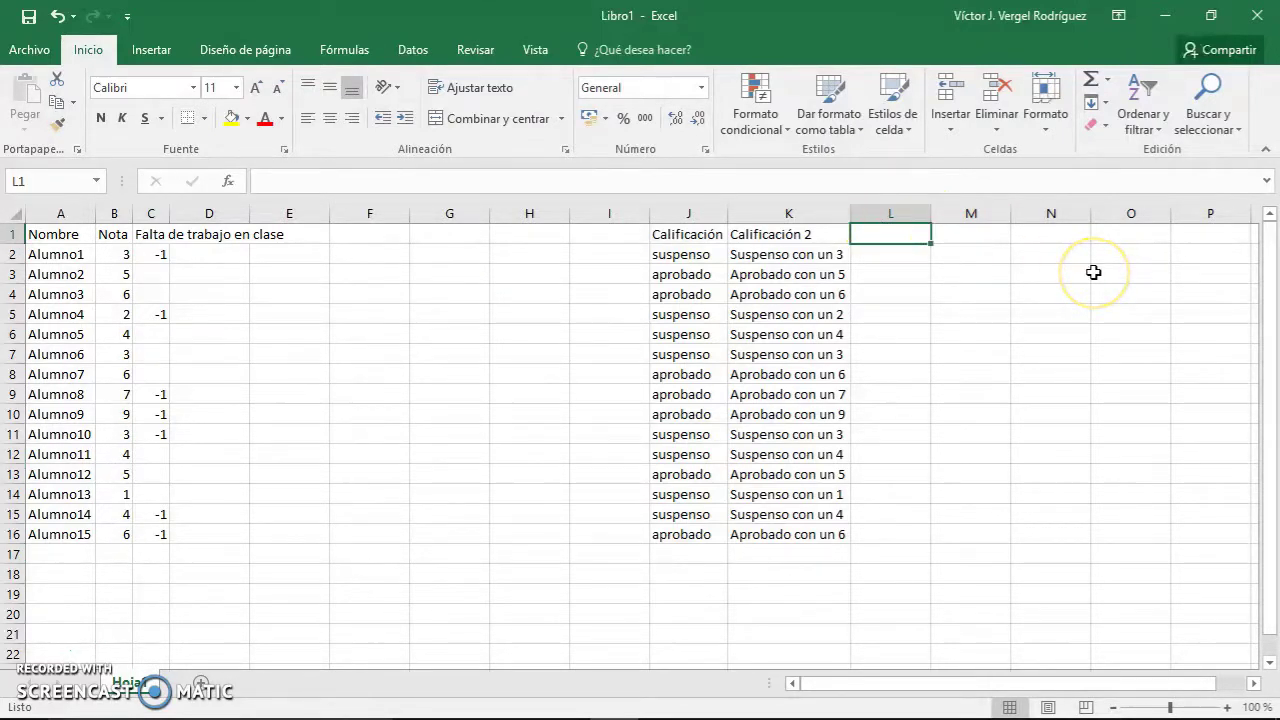
type("Calificación3")
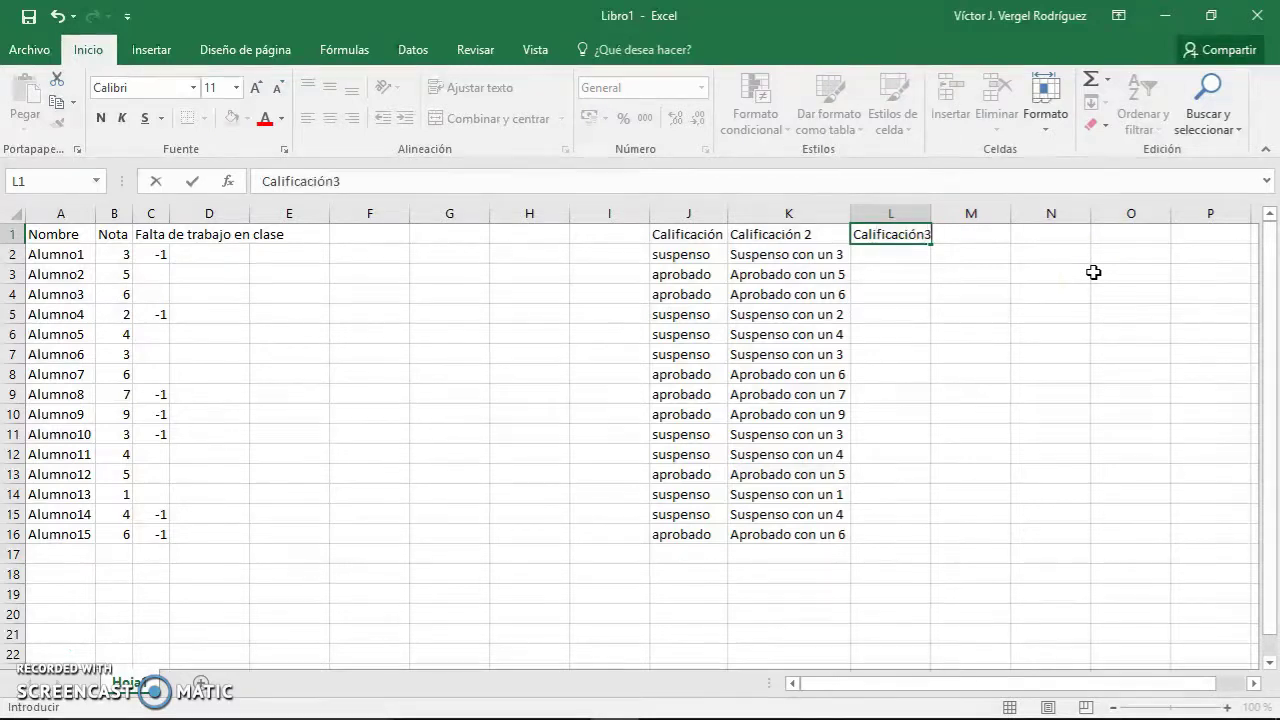
key("Return")
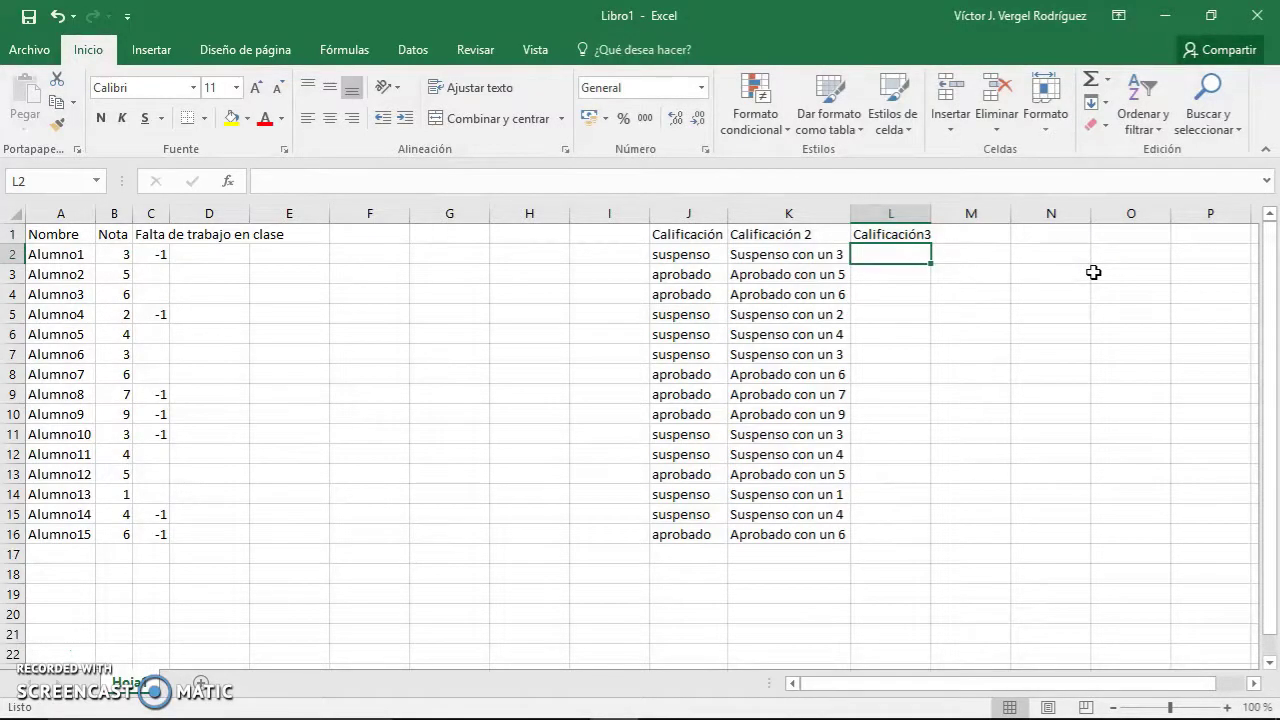
Insert SI in L2 with the logical test (B2+C2)
left_click(228, 181)
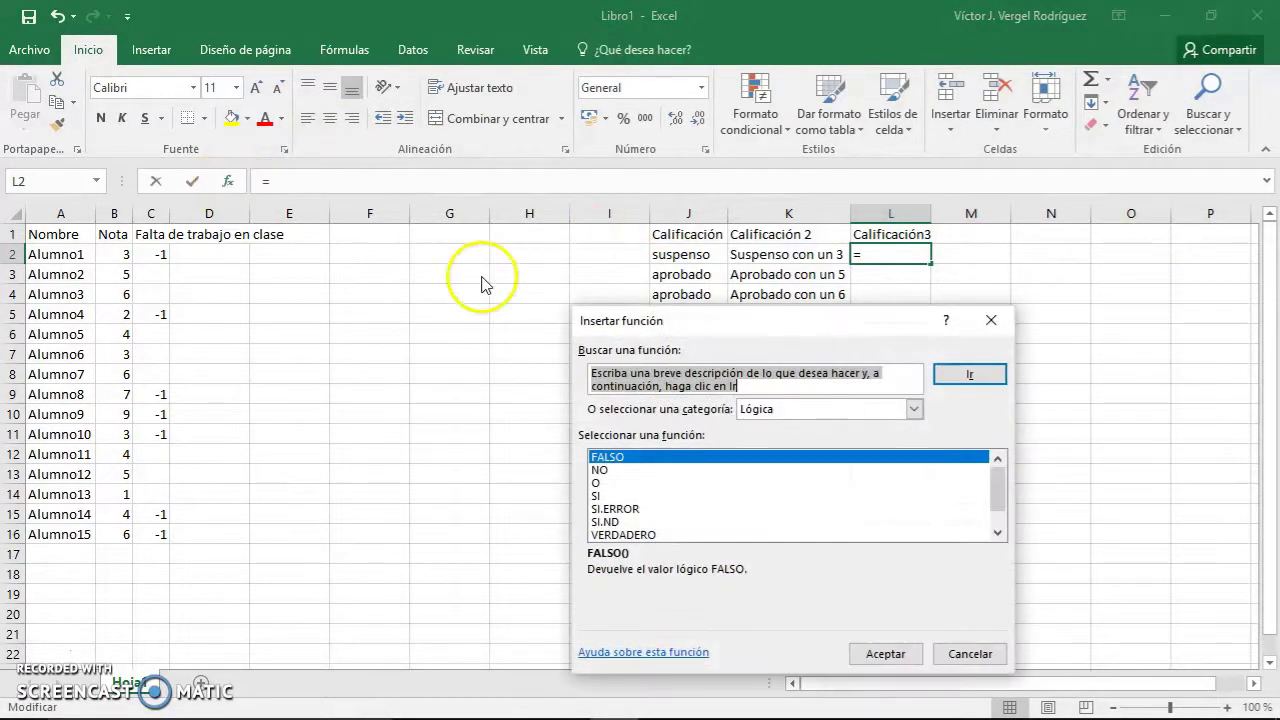
left_click(620, 495)
left_click(884, 653)
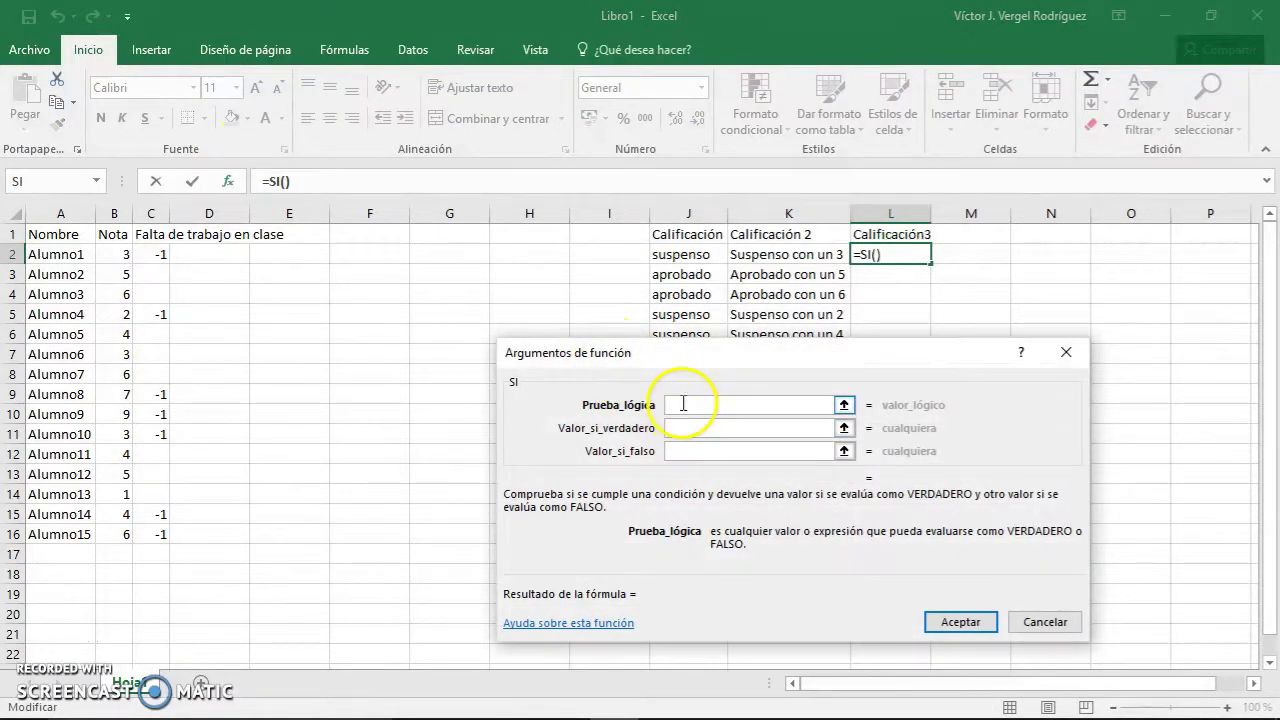
left_click(123, 254)
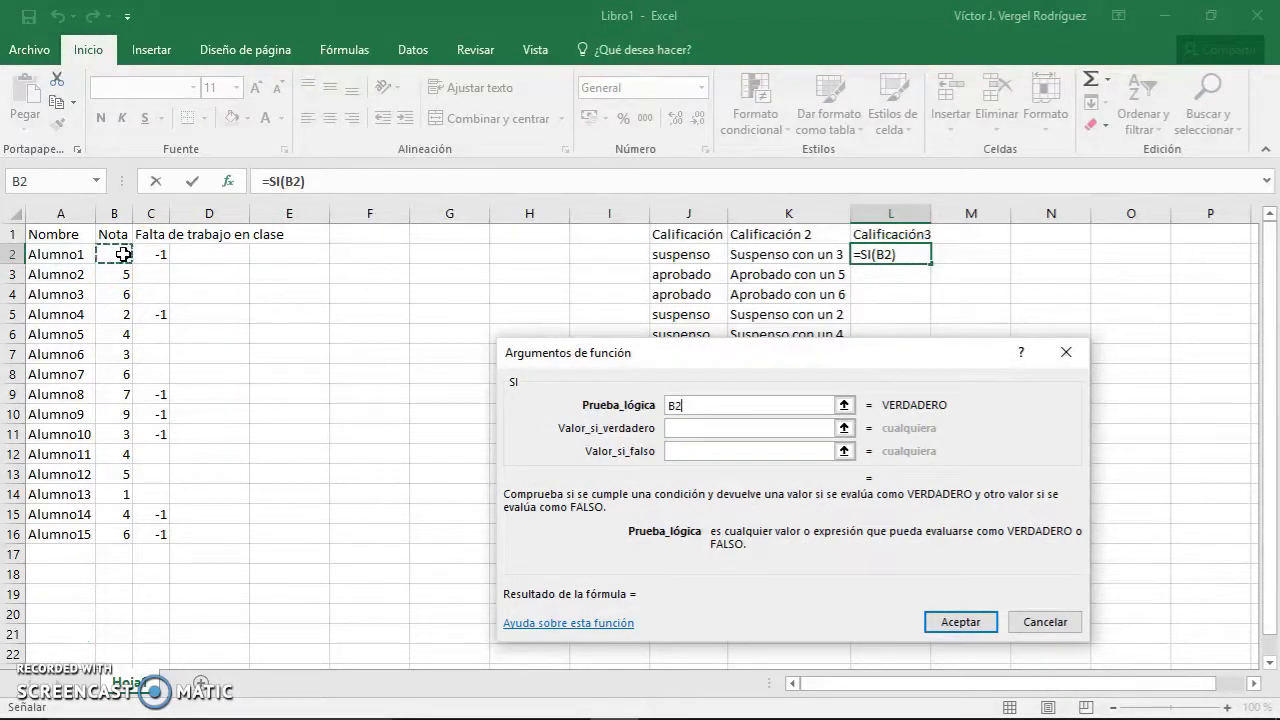
type("-")
left_click(155, 256)
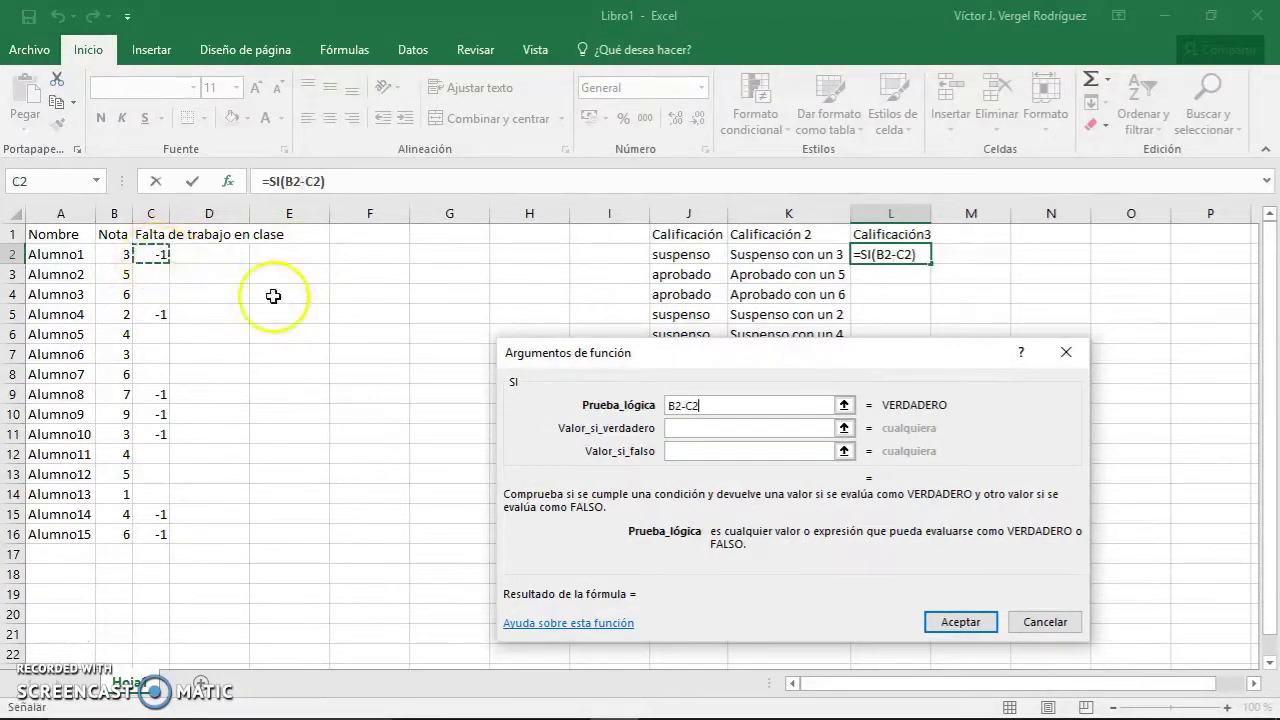
left_click(752, 427)
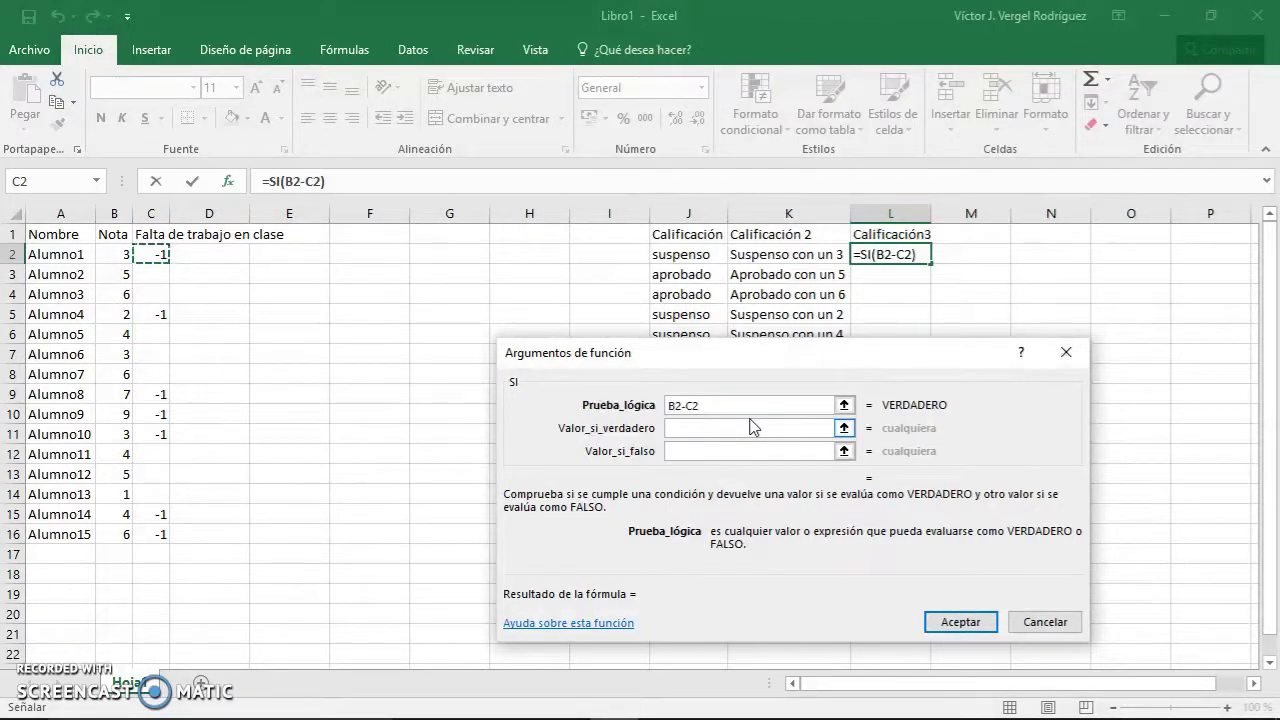
key("BackSpace")
key("BackSpace")
type("+")
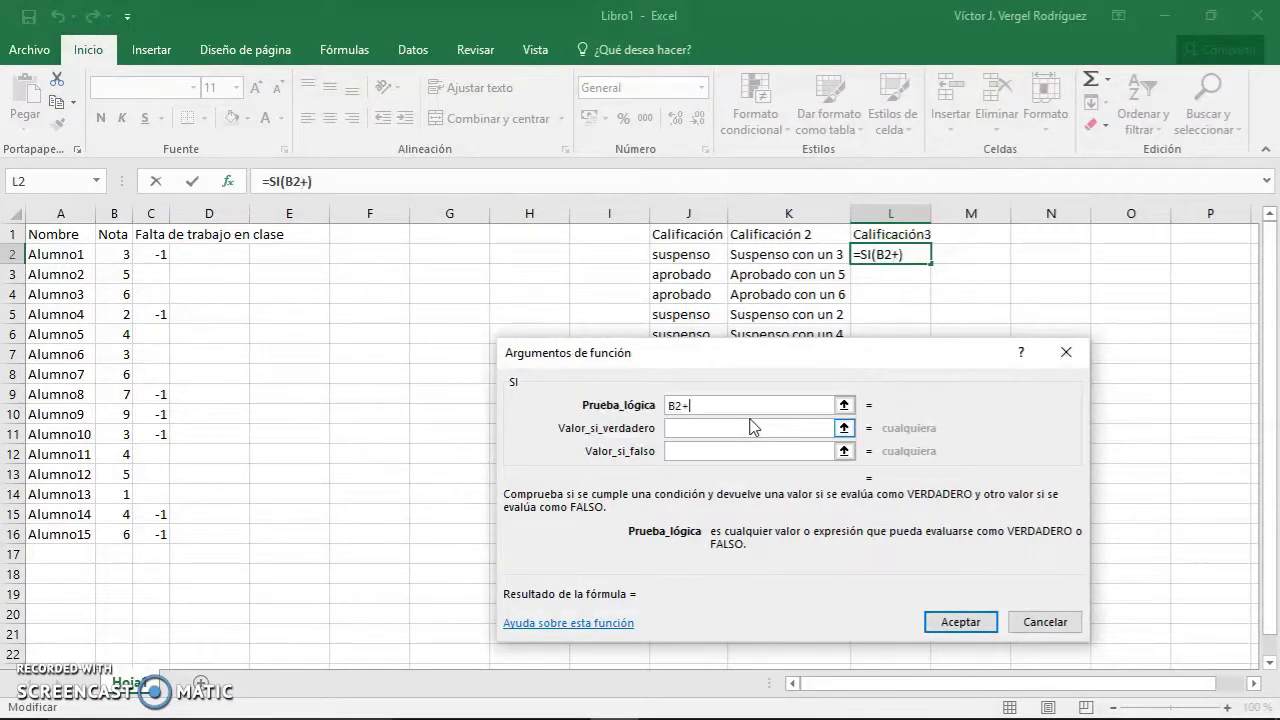
left_click(145, 250)
type(")")
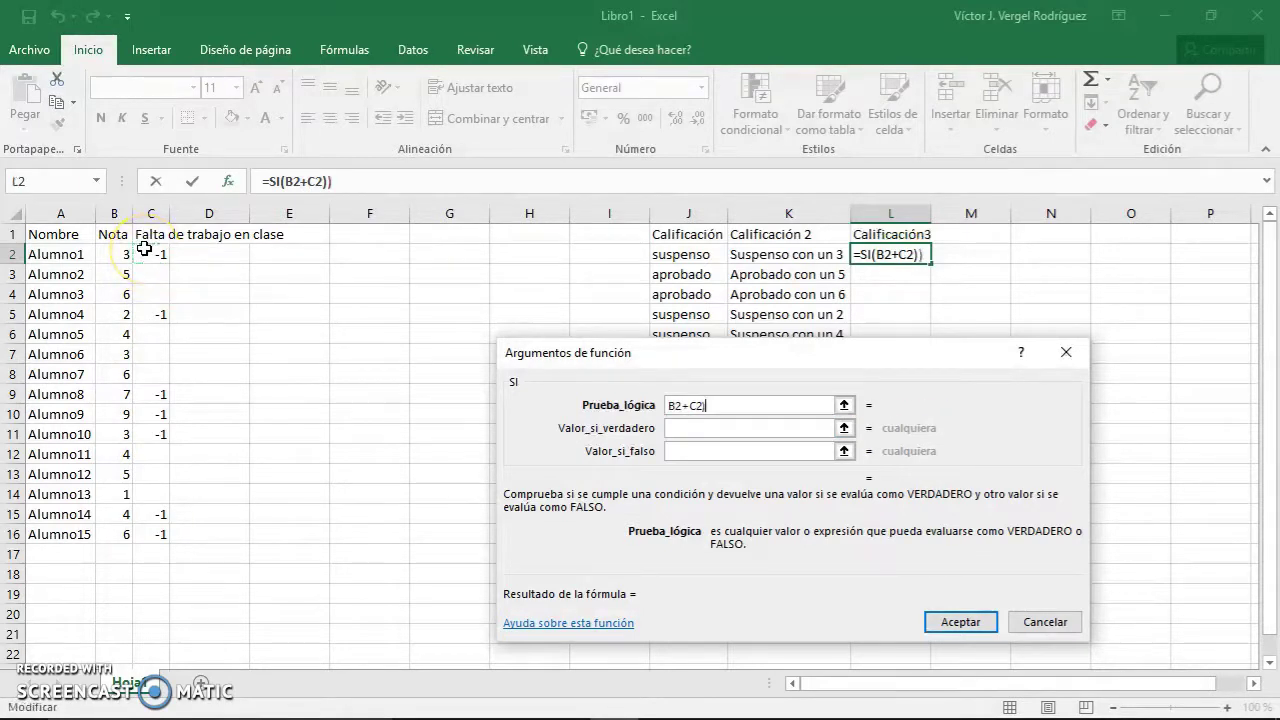
type("(")
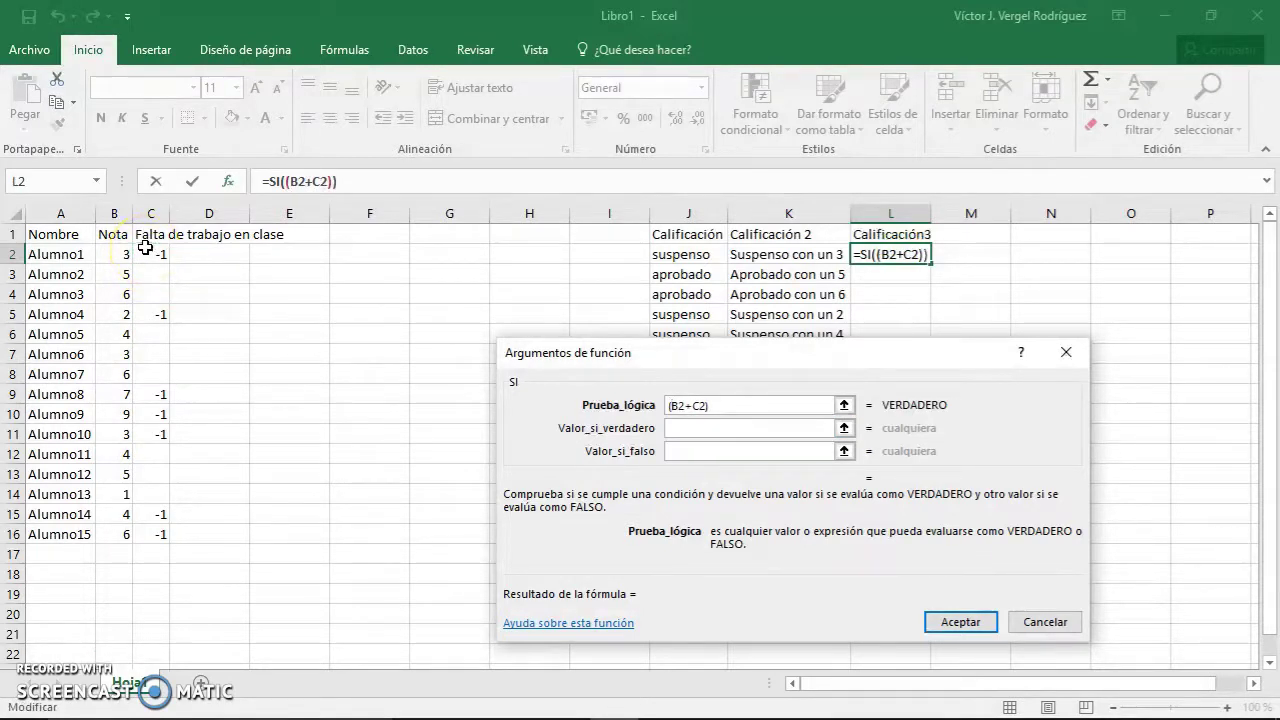
Complete the test as (B2+C2)>=5 with Aprobado/Suspenso and fill it down column L
left_click(720, 428)
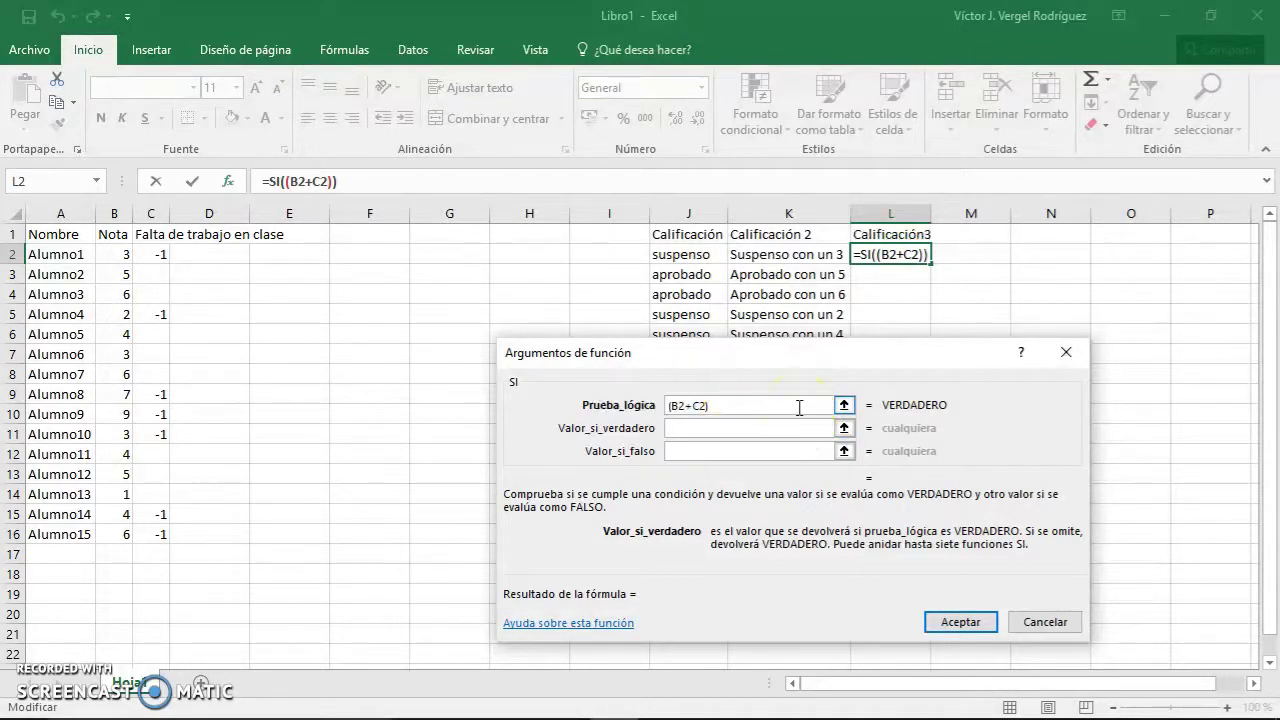
left_click(744, 433)
left_click_drag(744, 430, 699, 429)
left_click_drag(670, 406, 722, 406)
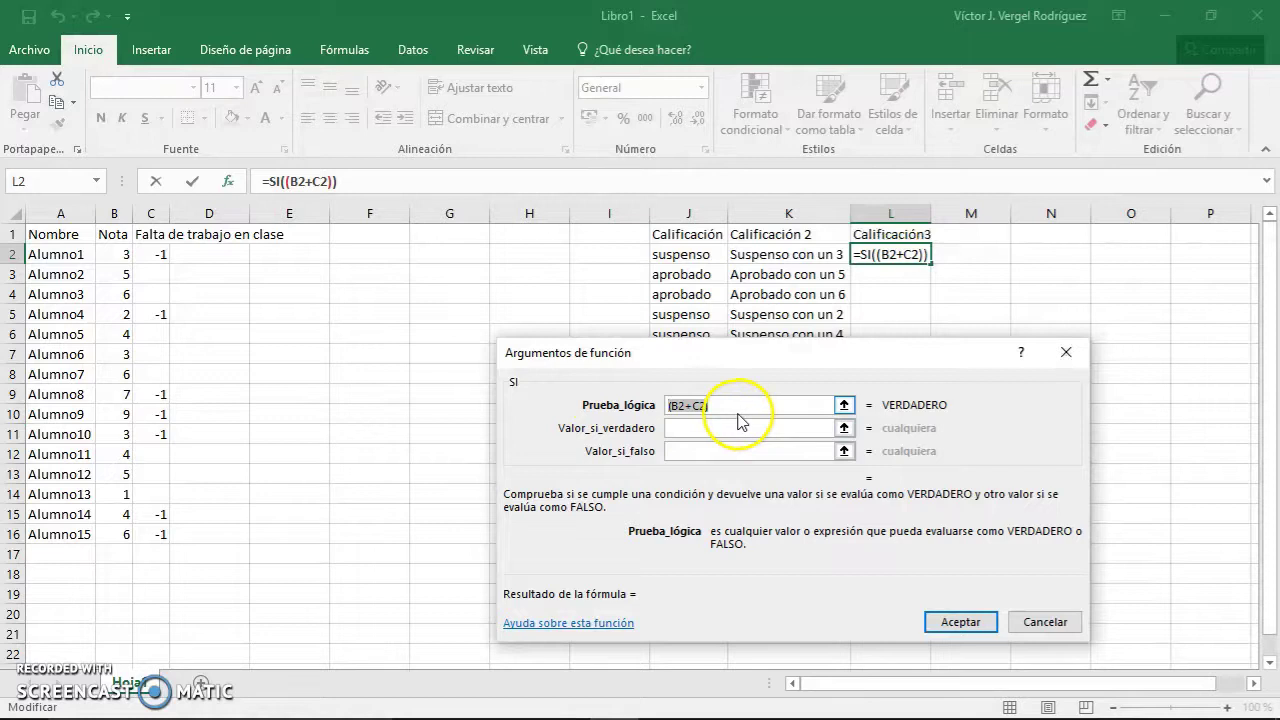
left_click(739, 404)
type(">")
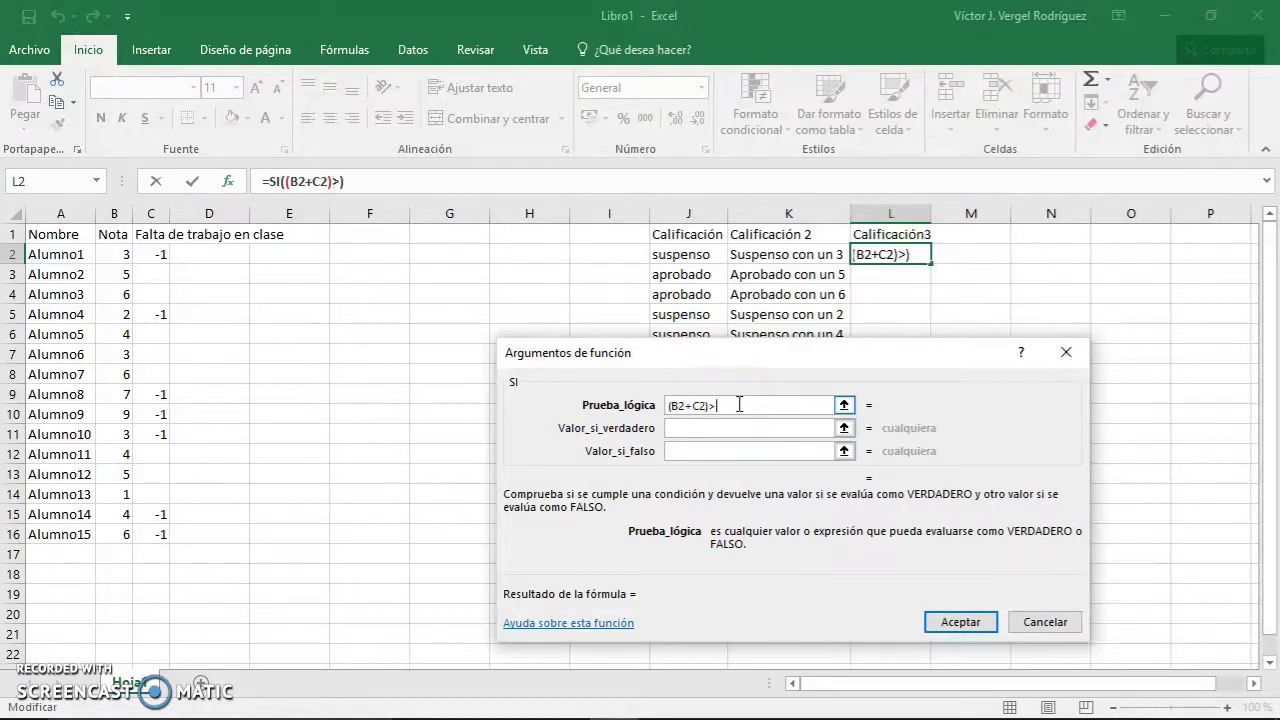
type("=5")
key("Tab")
type("Aprob")
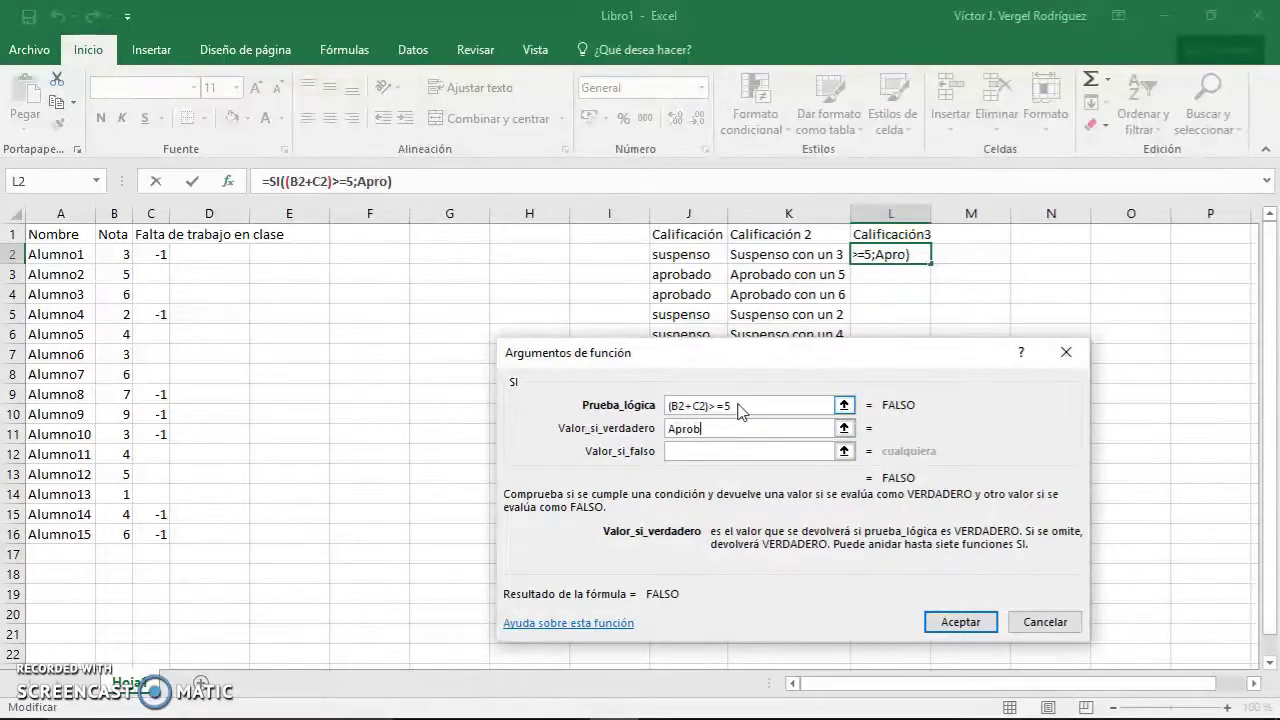
type("ado")
key("Tab")
type("Suspenso")
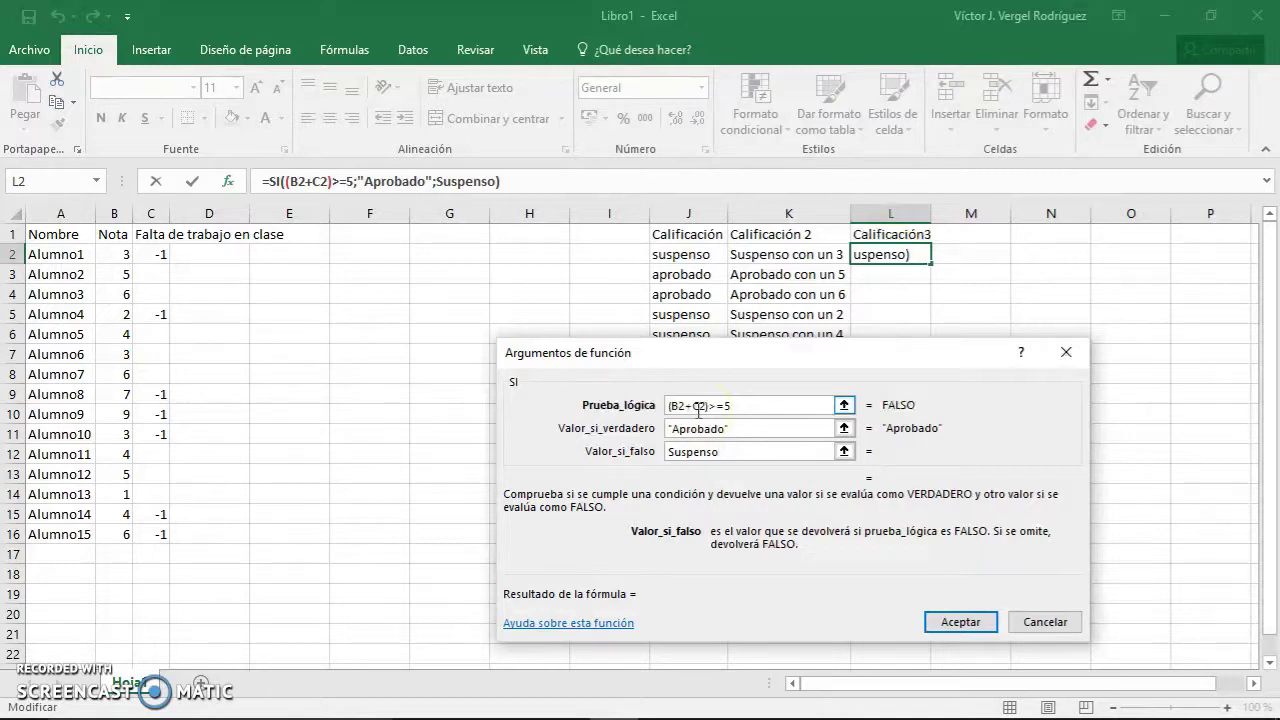
left_click(962, 622)
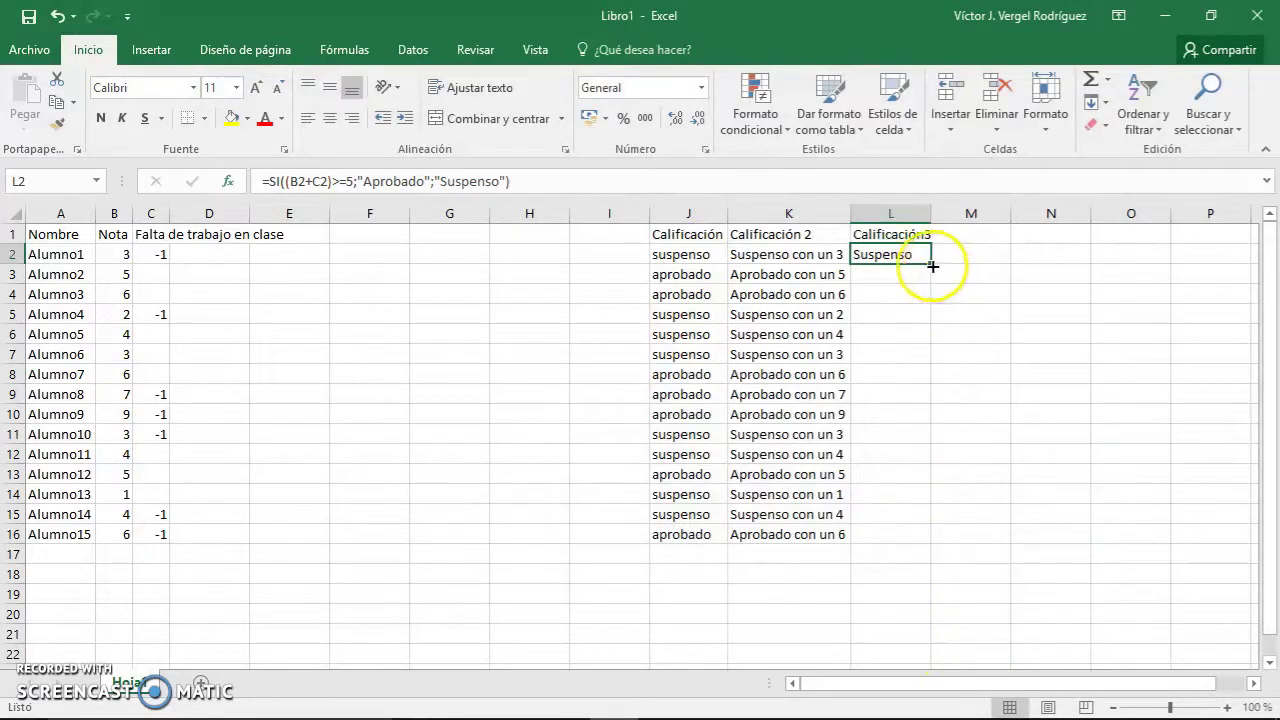
double_click(931, 264)
Enter =ALEATORIO.ENTRE(0;10) in D2
scroll(910, 270, "up", 1, "ctrl")
scroll(912, 274, "up", 2, "ctrl")
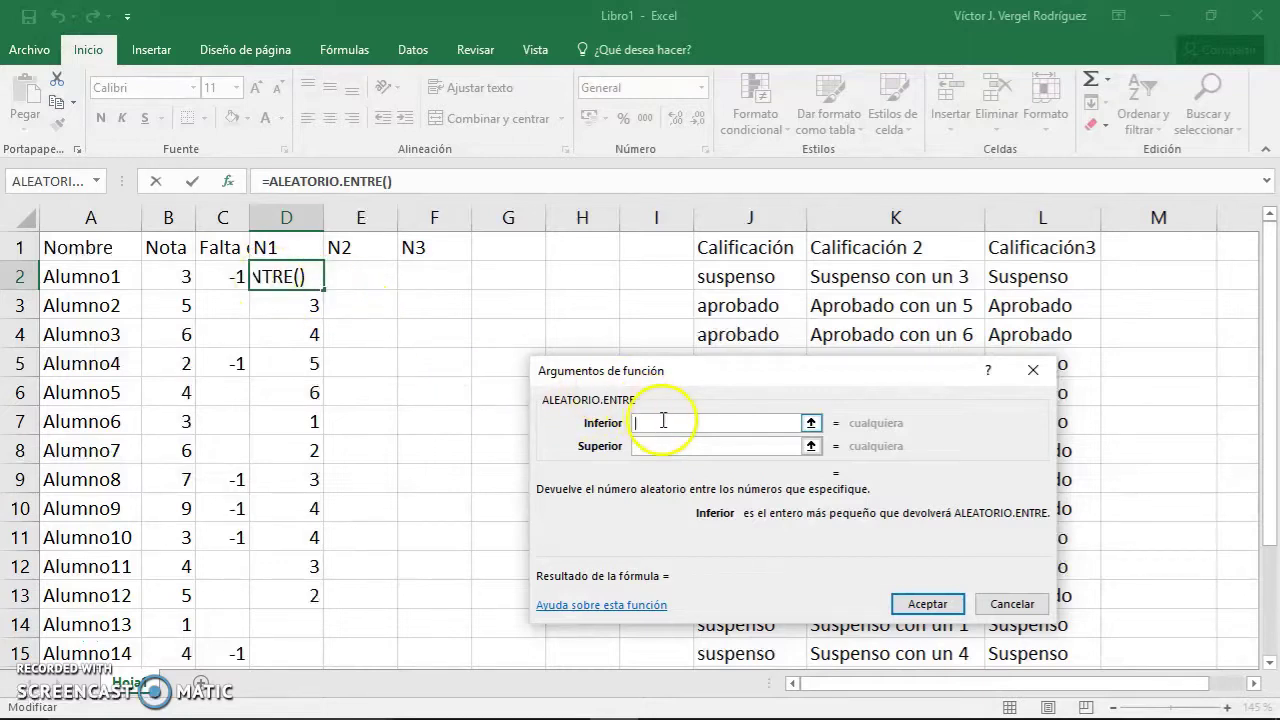
type("0")
key("Tab")
type("1")
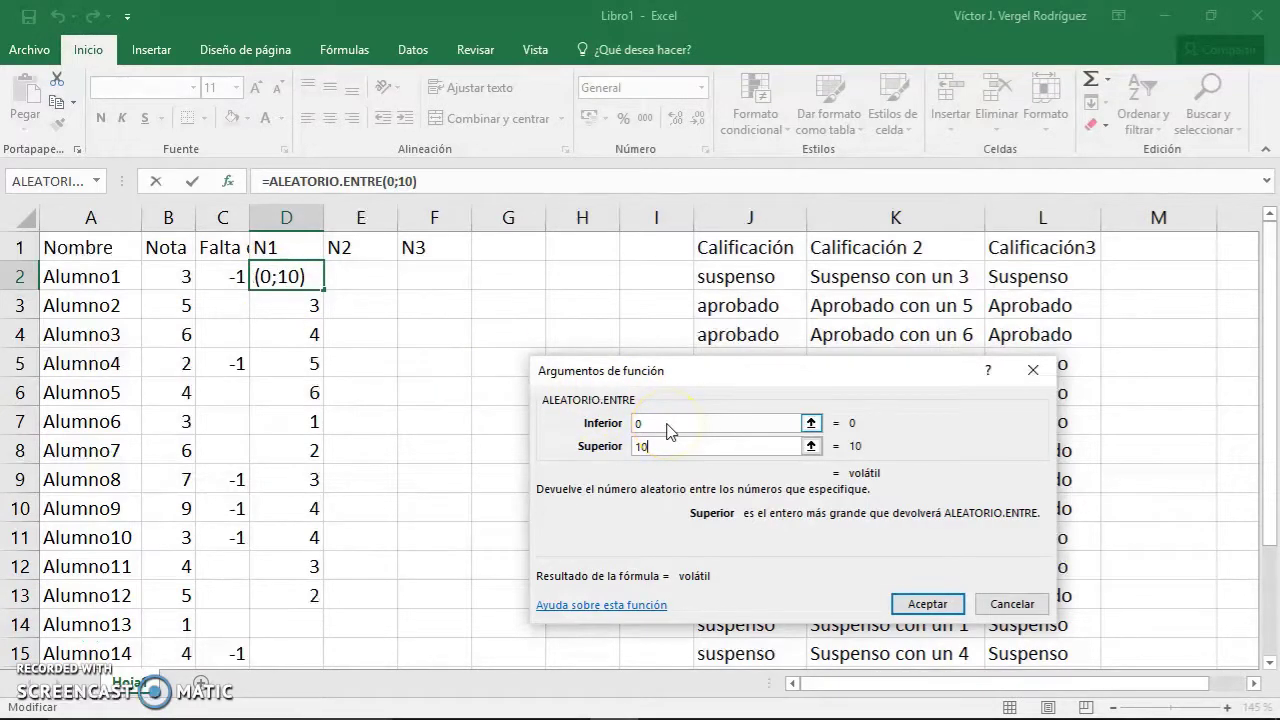
left_click(927, 604)
Fill the random marks across D:F down to row 16 and autofit columns D to F
mouse_move(323, 289)
left_mouse_down()
mouse_move(470, 290)
mouse_move(466, 620)
left_mouse_up()
left_click(425, 217)
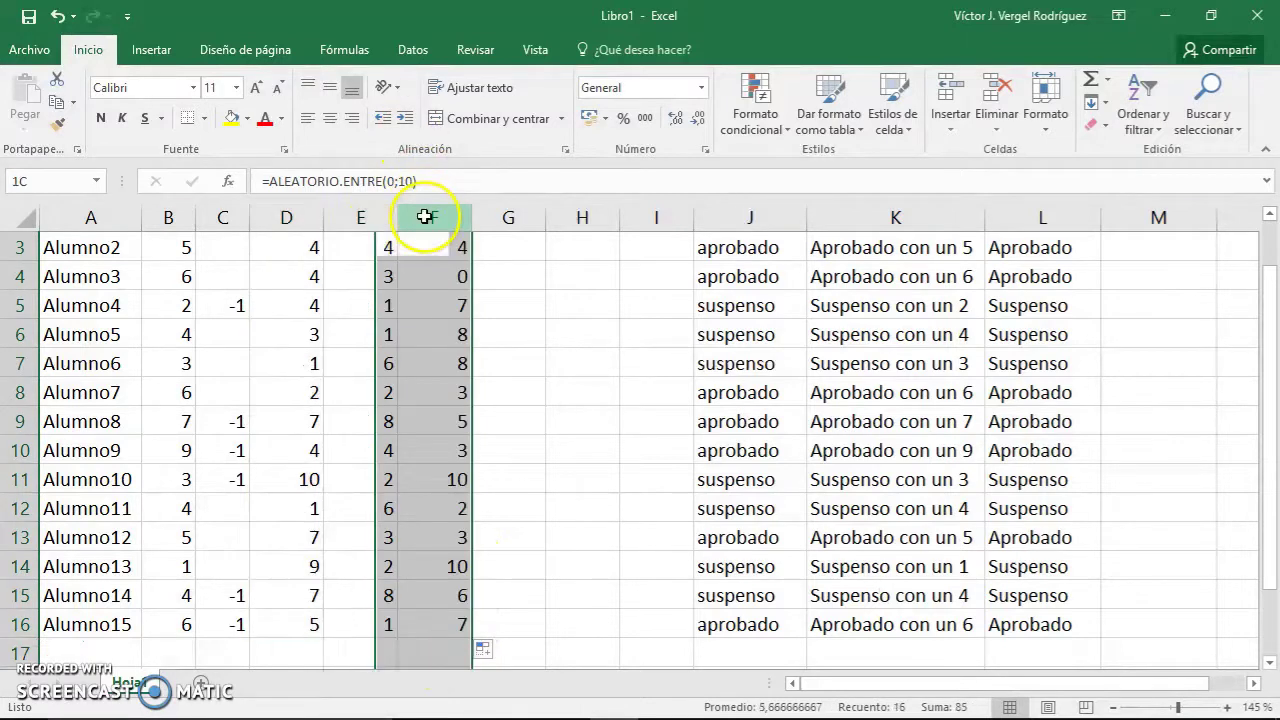
left_click_drag(425, 217, 315, 220)
double_click(323, 217)
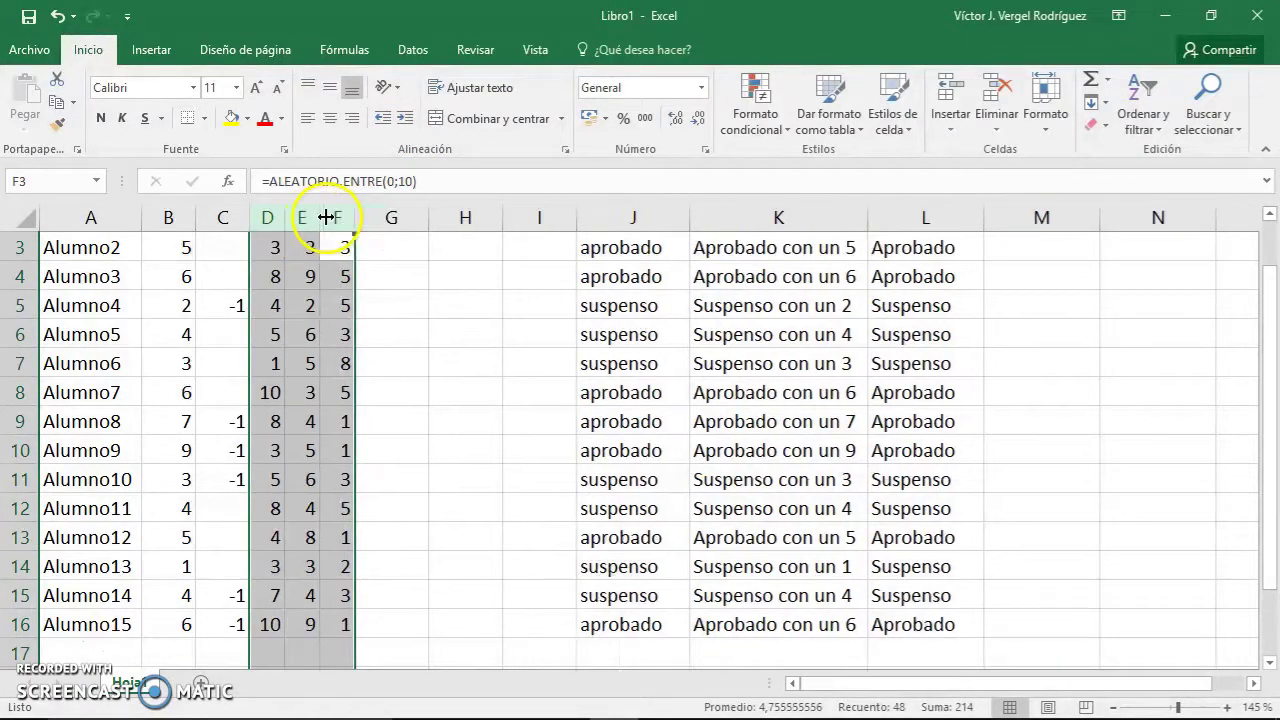
scroll(389, 251, "up", 1)
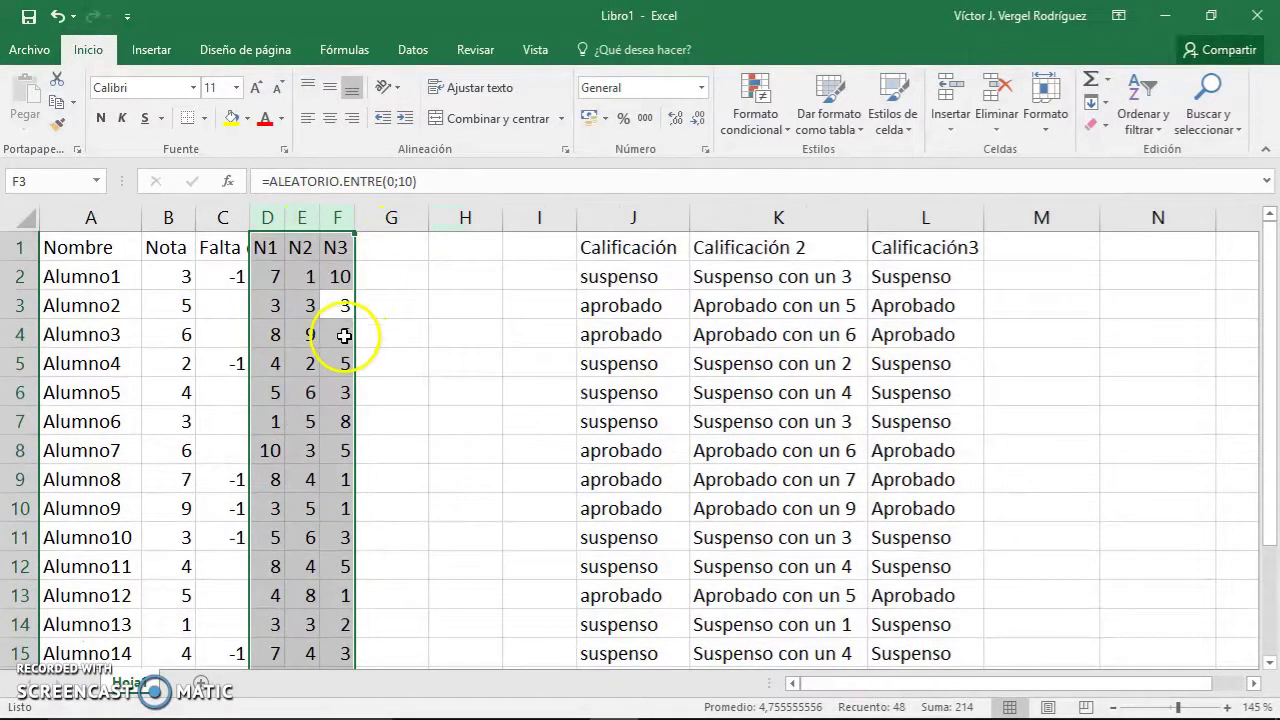
left_click(342, 360)
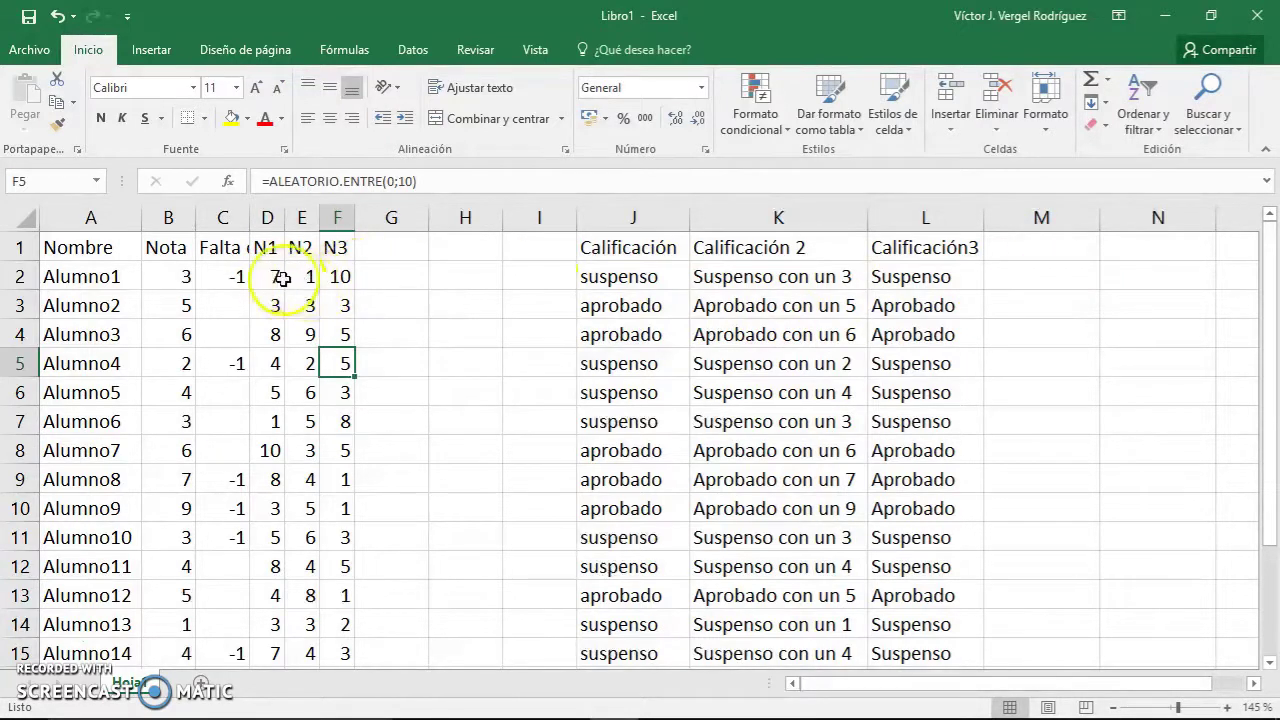
Select the marks of Alumno1 to Alumno4 to inspect them
left_click_drag(274, 276, 343, 276)
left_click_drag(275, 305, 337, 309)
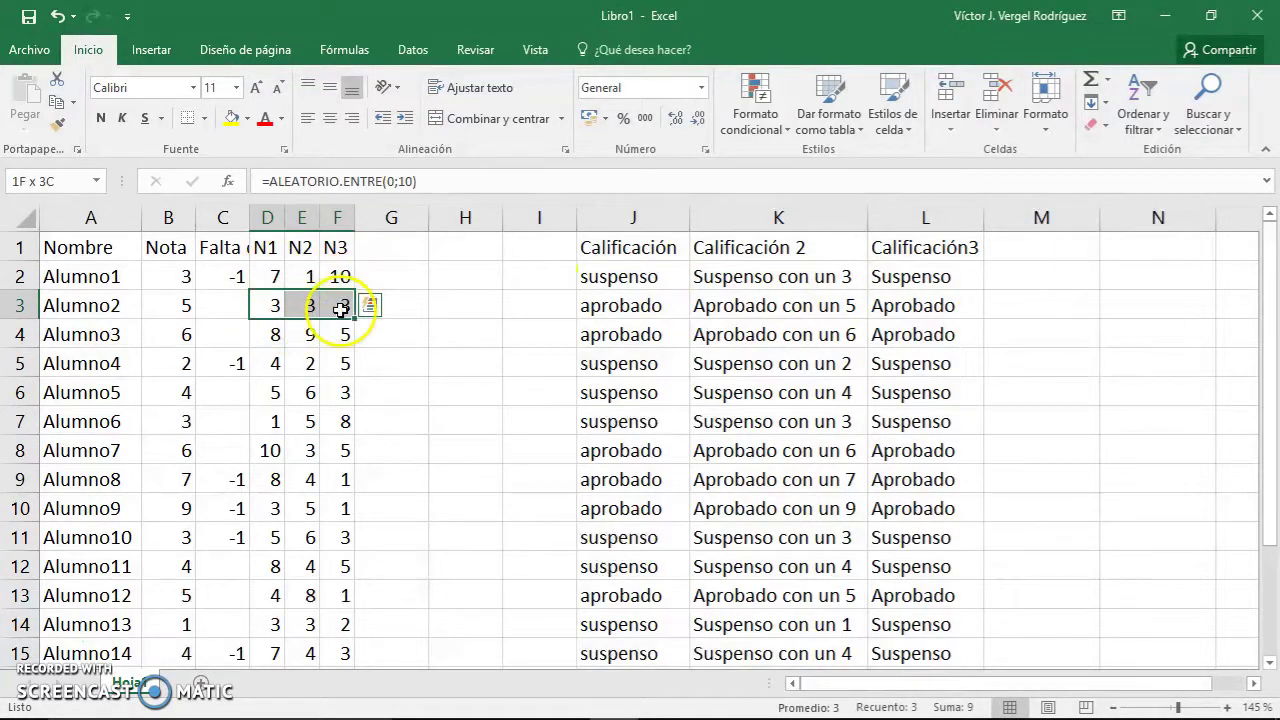
left_click_drag(266, 334, 340, 363)
left_click(276, 334)
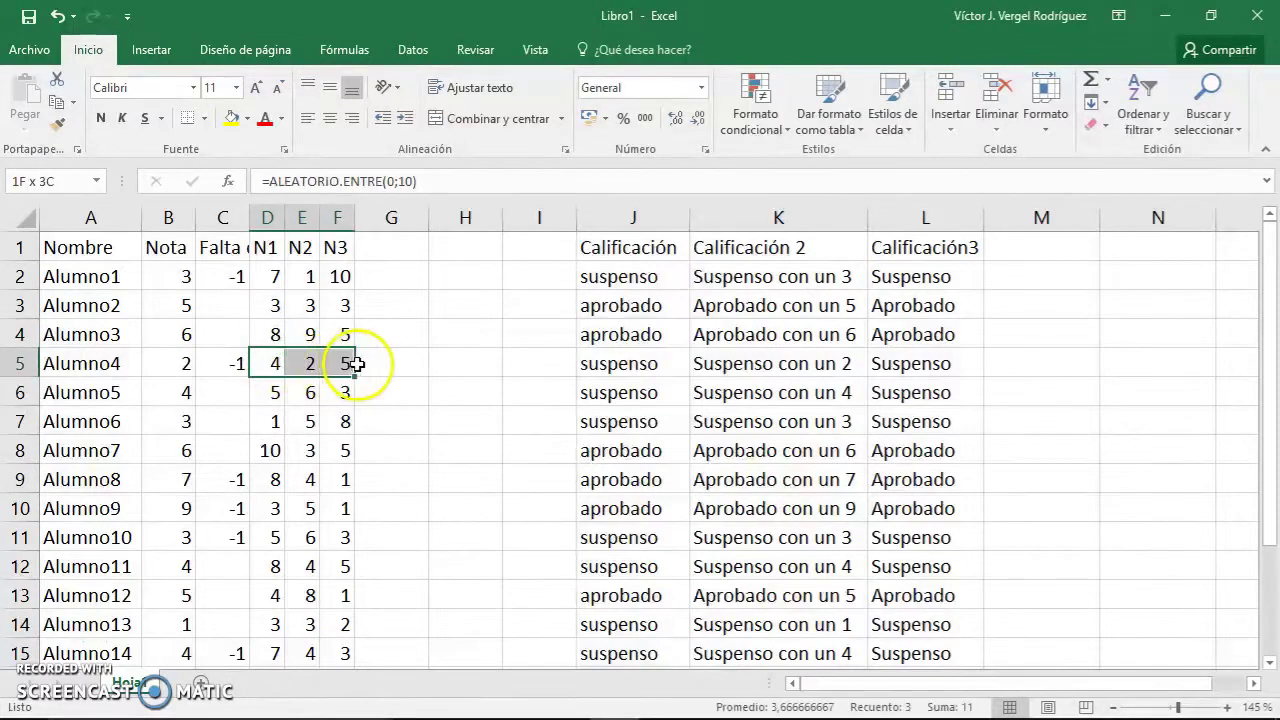
left_click(1005, 246)
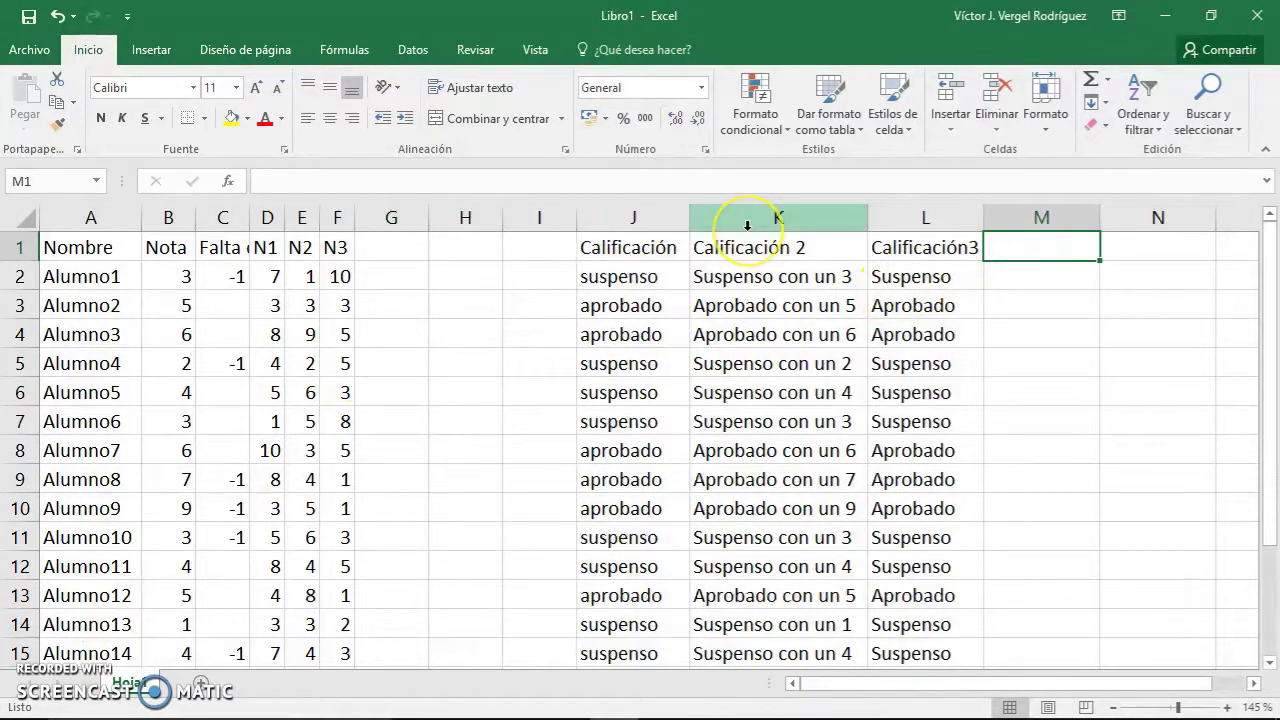
Head M1 'Calificacion4' and insert the SI function in M2
type("Calificacion")
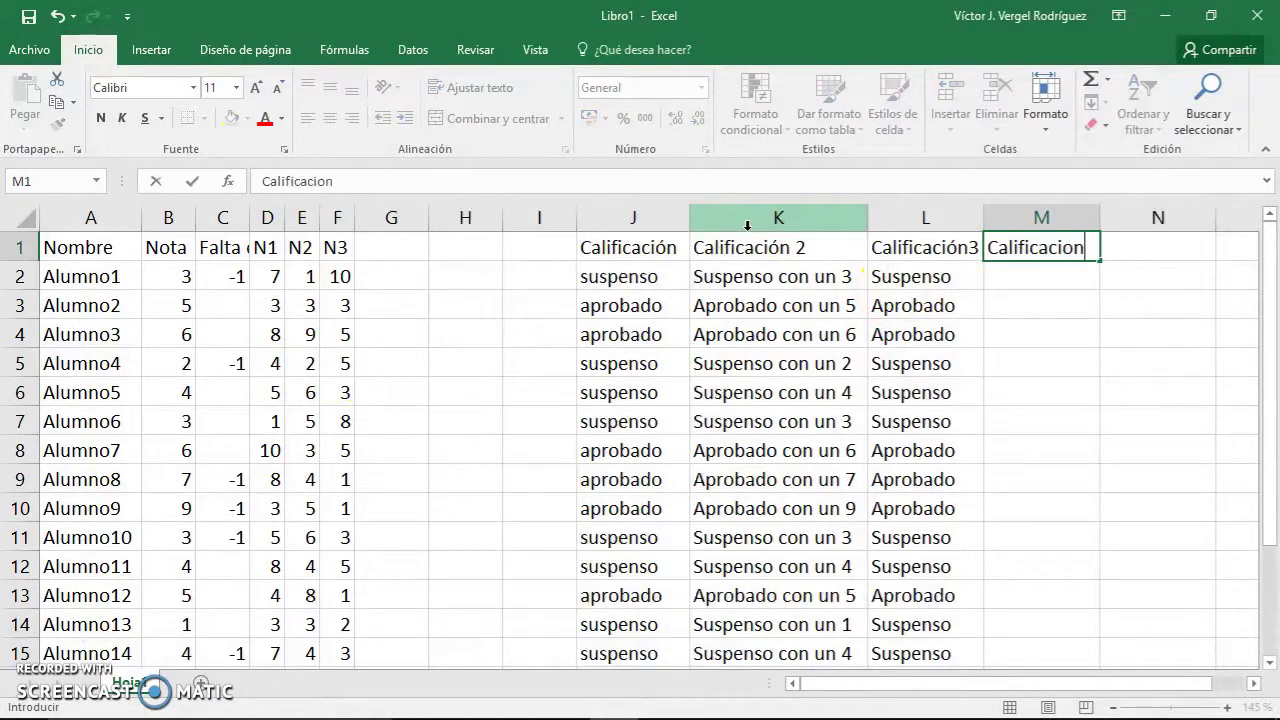
type("4")
key("Return")
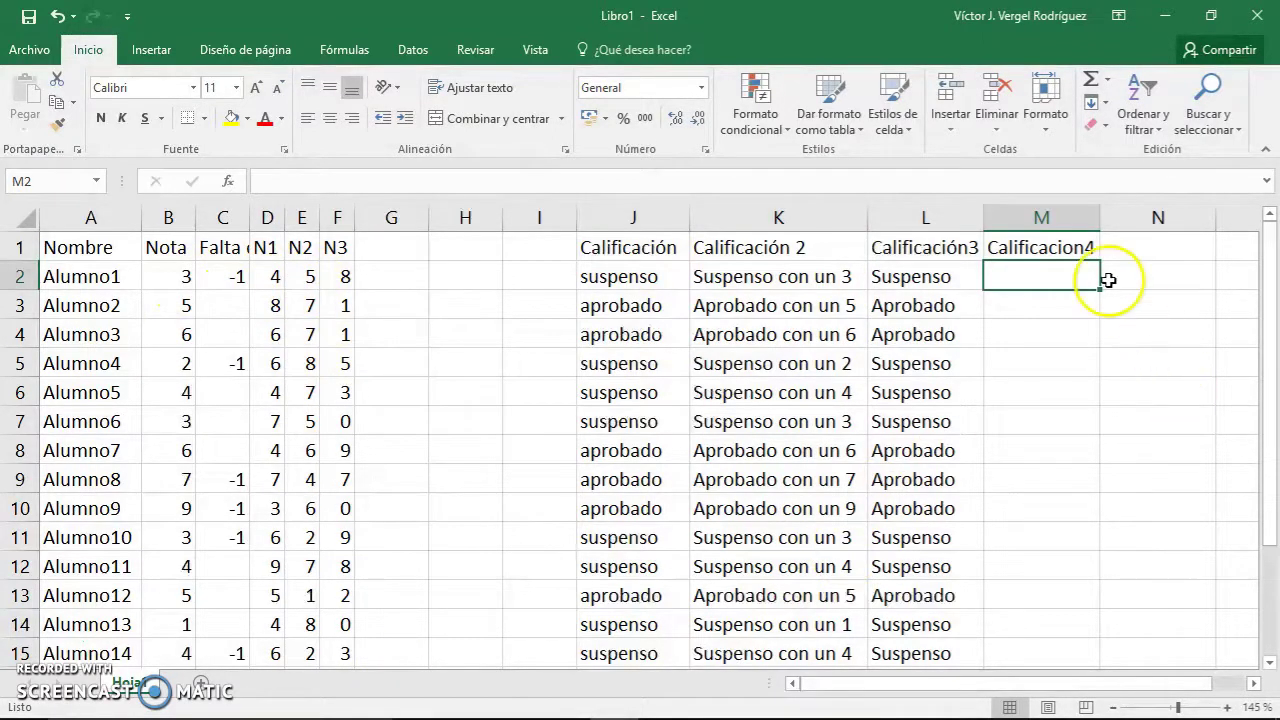
left_click(229, 182)
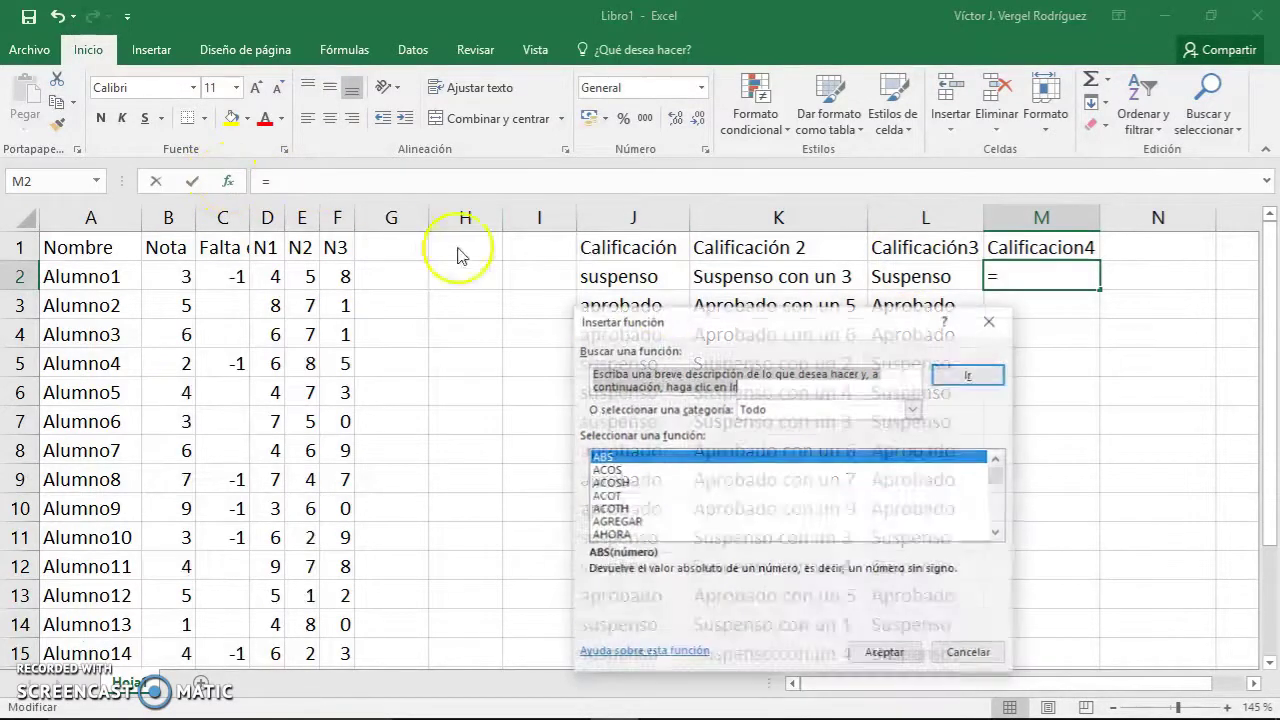
left_click(688, 485)
type("si")
double_click(663, 533)
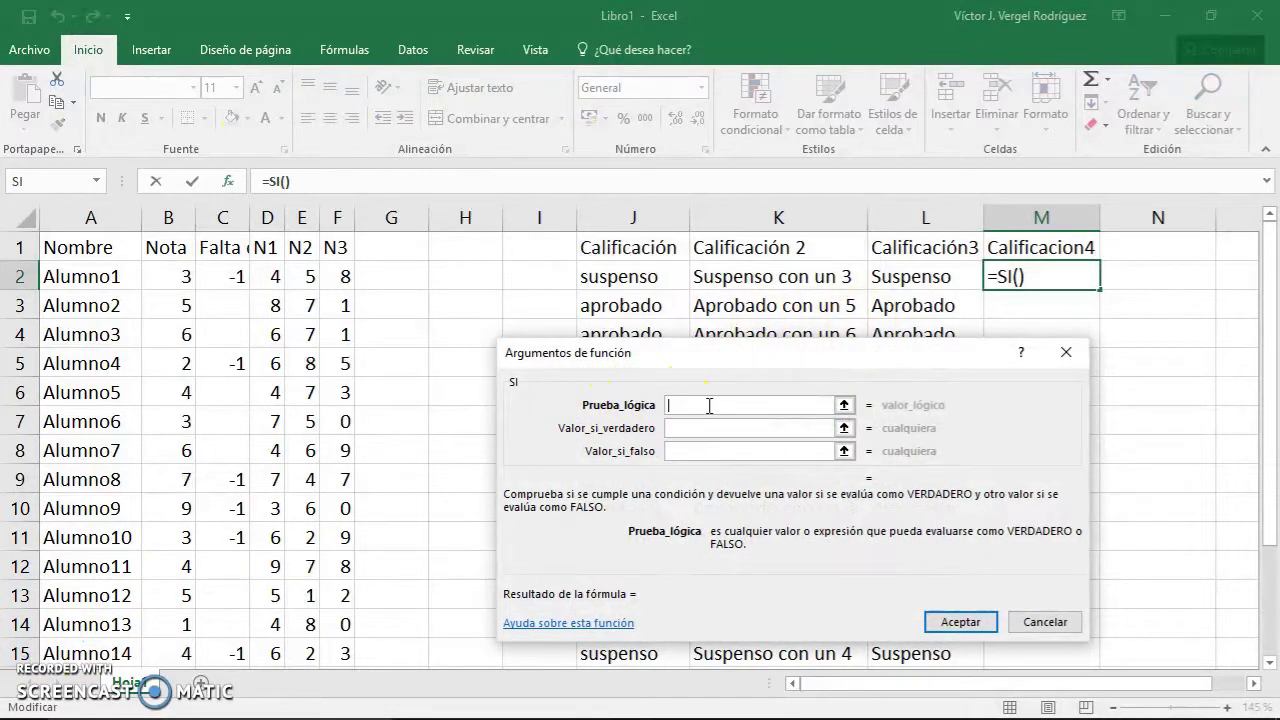
Nest PROMEDIO(D2:F2) as the SI logical test
left_click(97, 181)
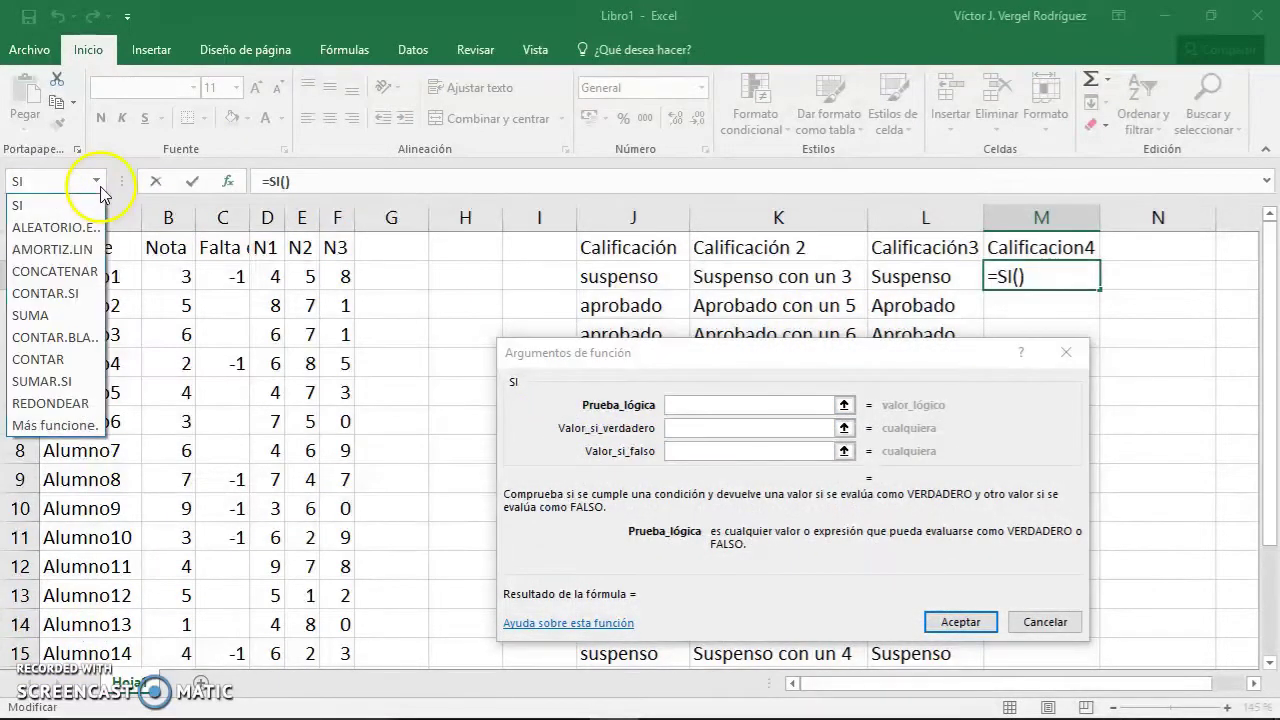
left_click(75, 425)
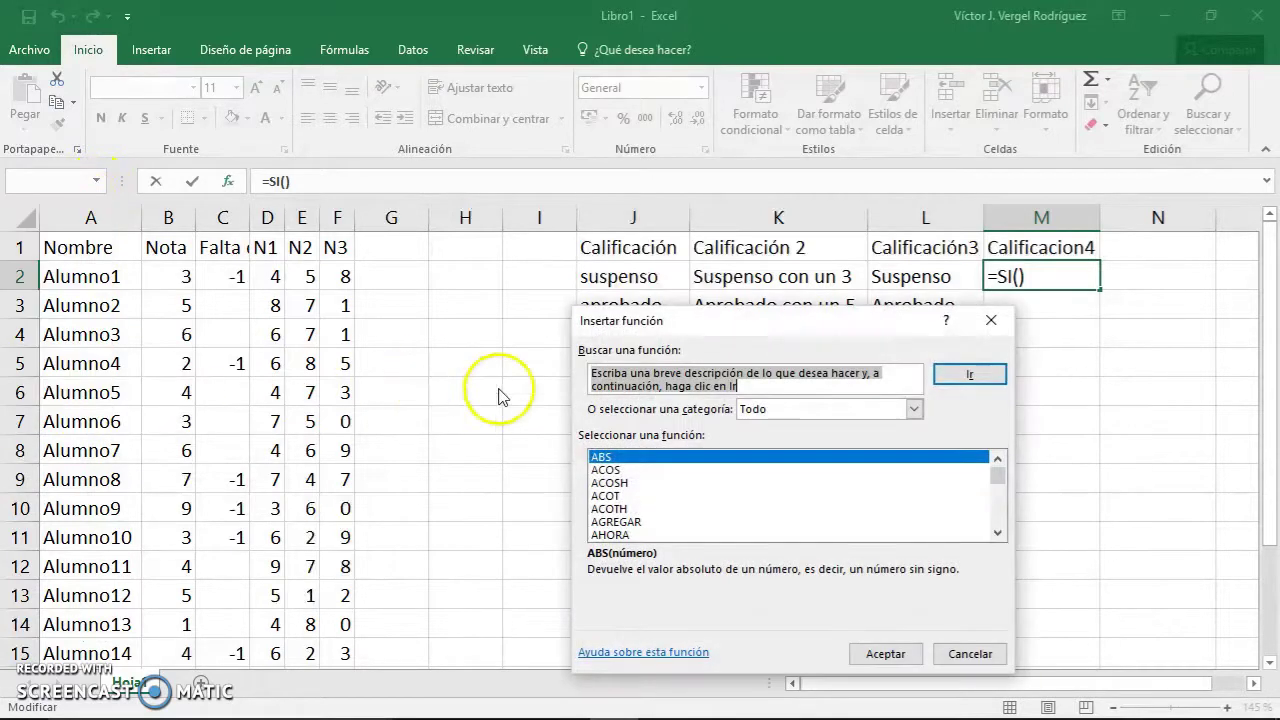
left_click(672, 497)
type("prom")
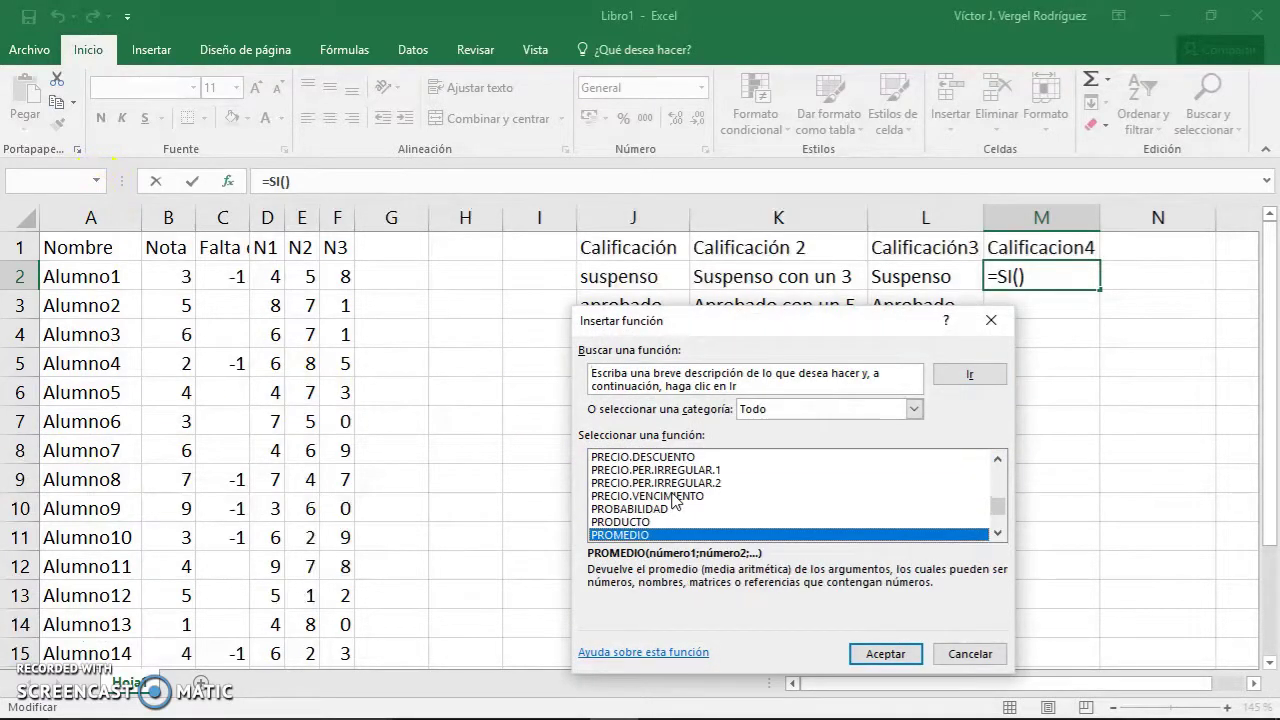
left_click(886, 654)
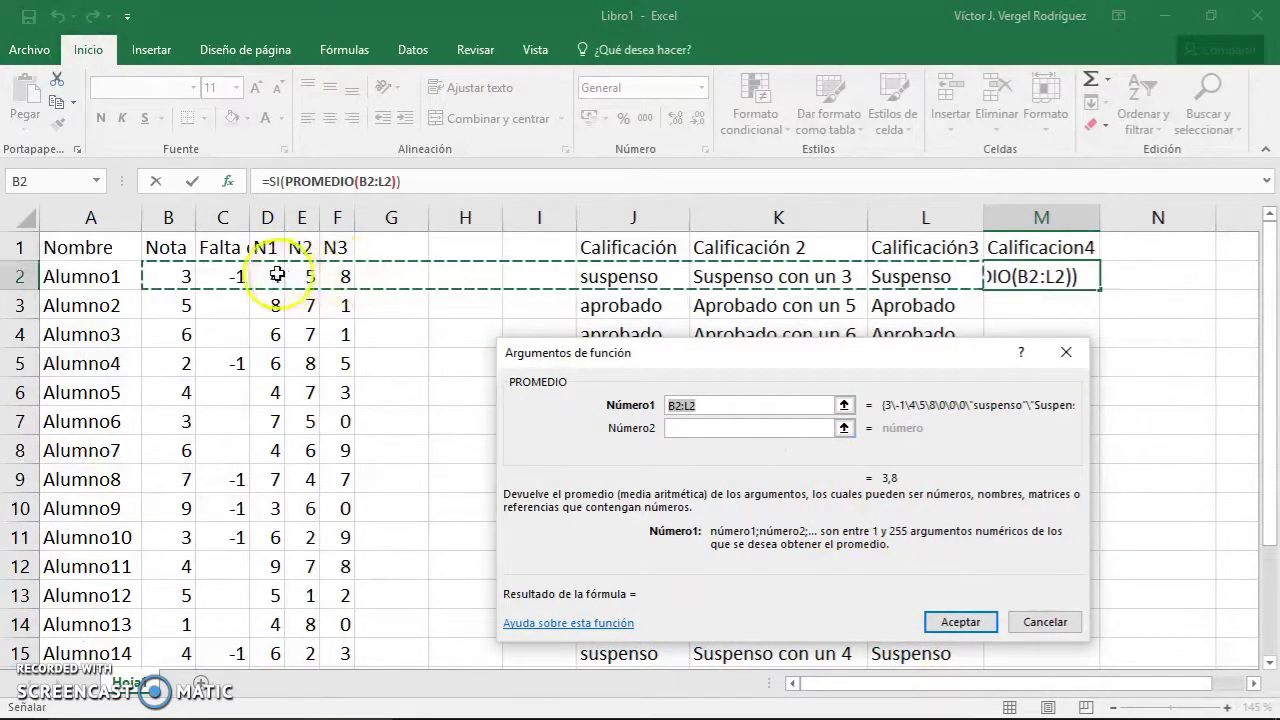
left_click_drag(277, 274, 337, 274)
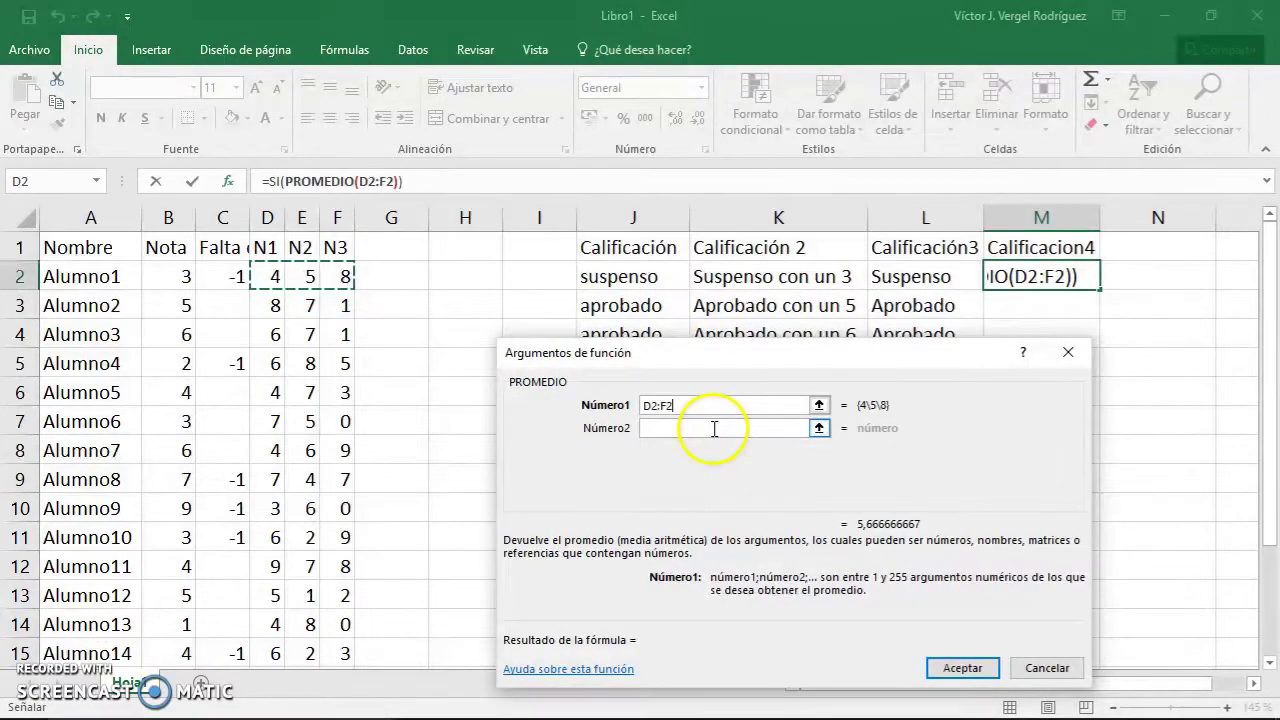
left_click(276, 181)
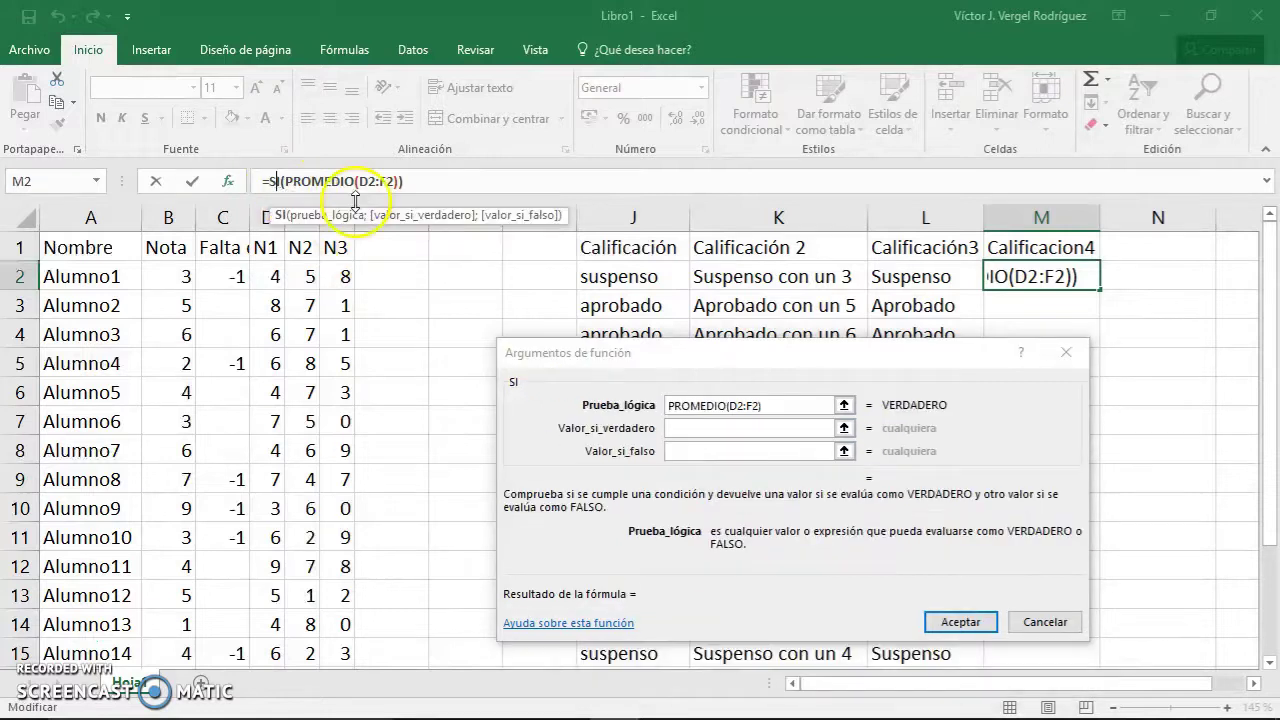
Add >=5 to the test with Aprobado if true and Suspenso if false
left_click(706, 428)
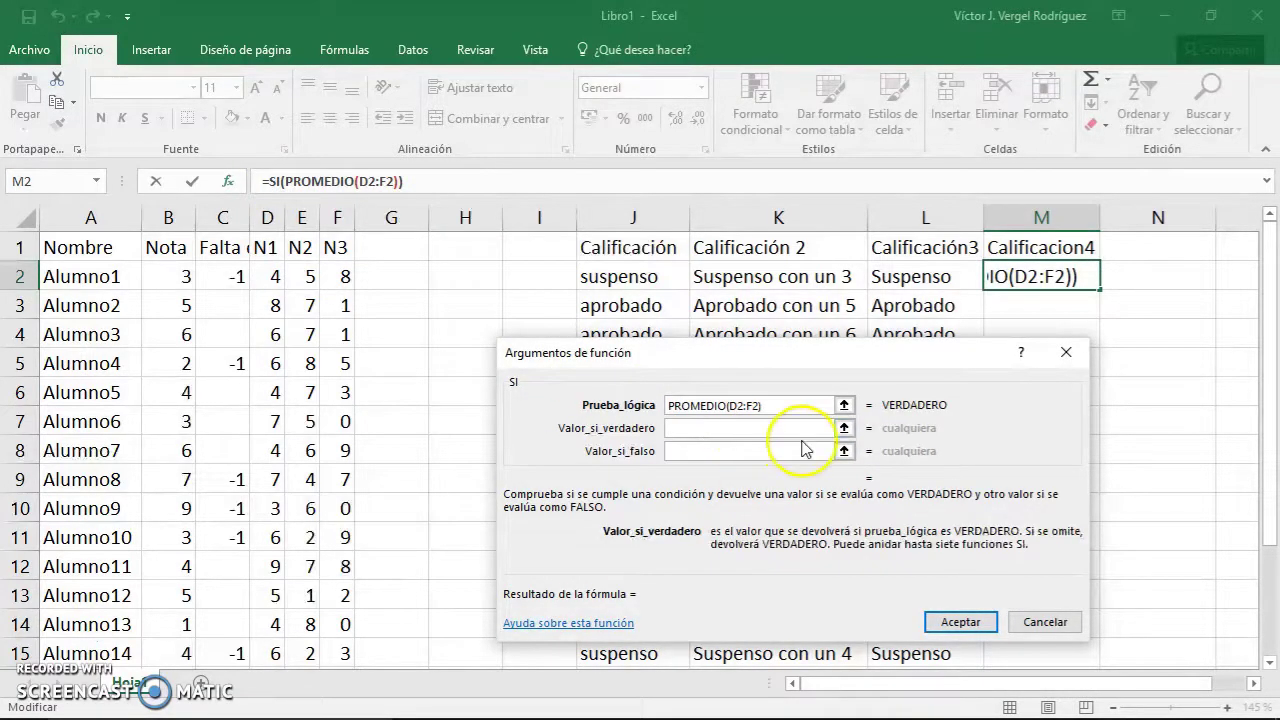
left_click(719, 428)
type("a")
key("BackSpace")
left_click(775, 405)
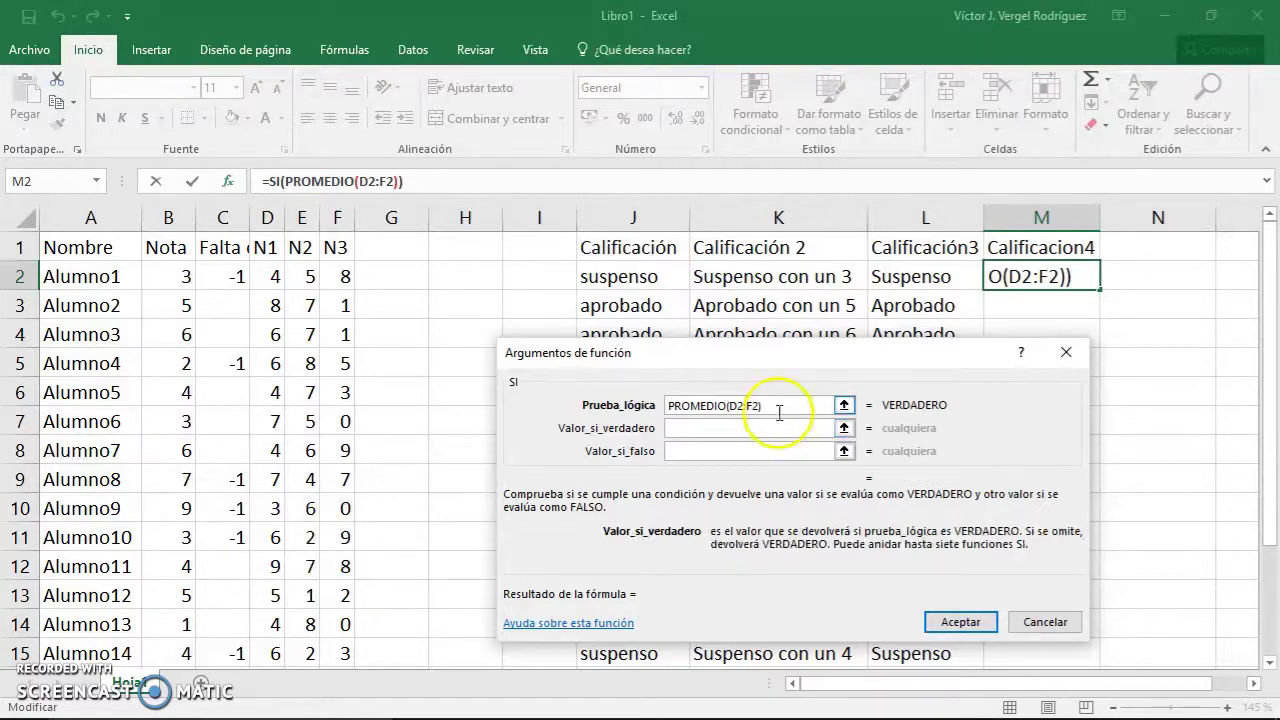
type(">=")
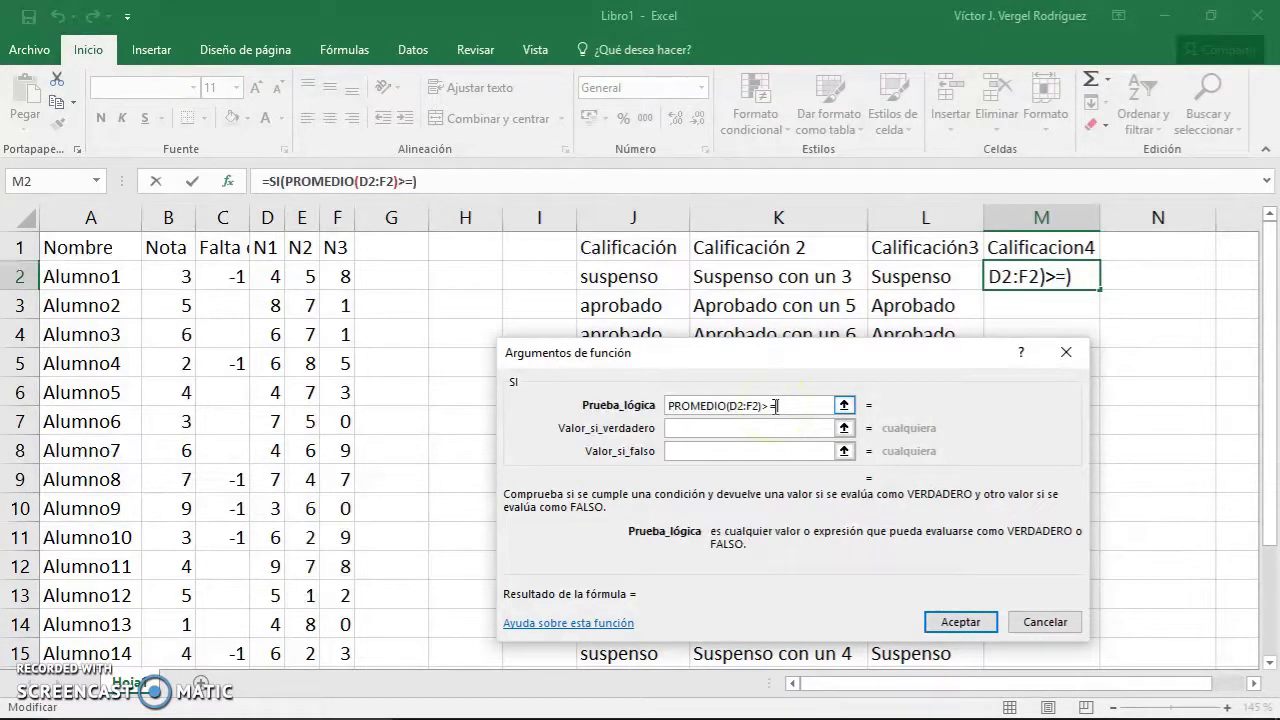
type("5")
left_click(792, 430)
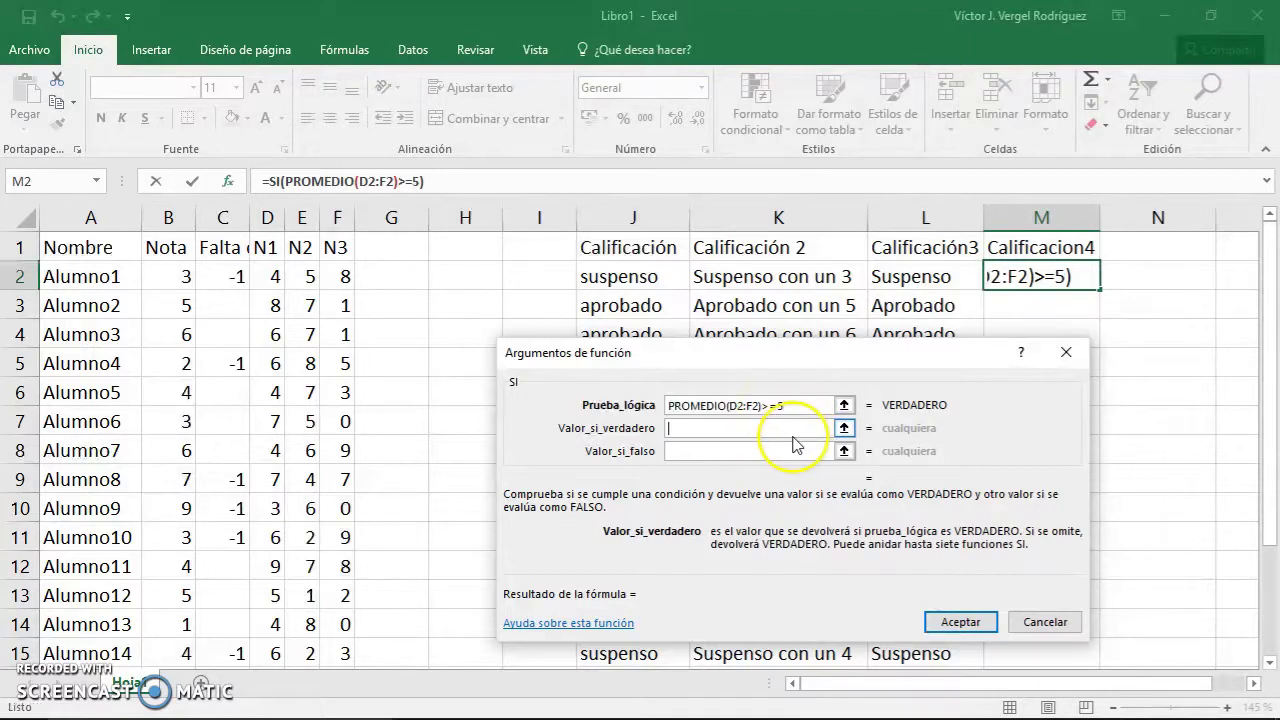
type("Apro")
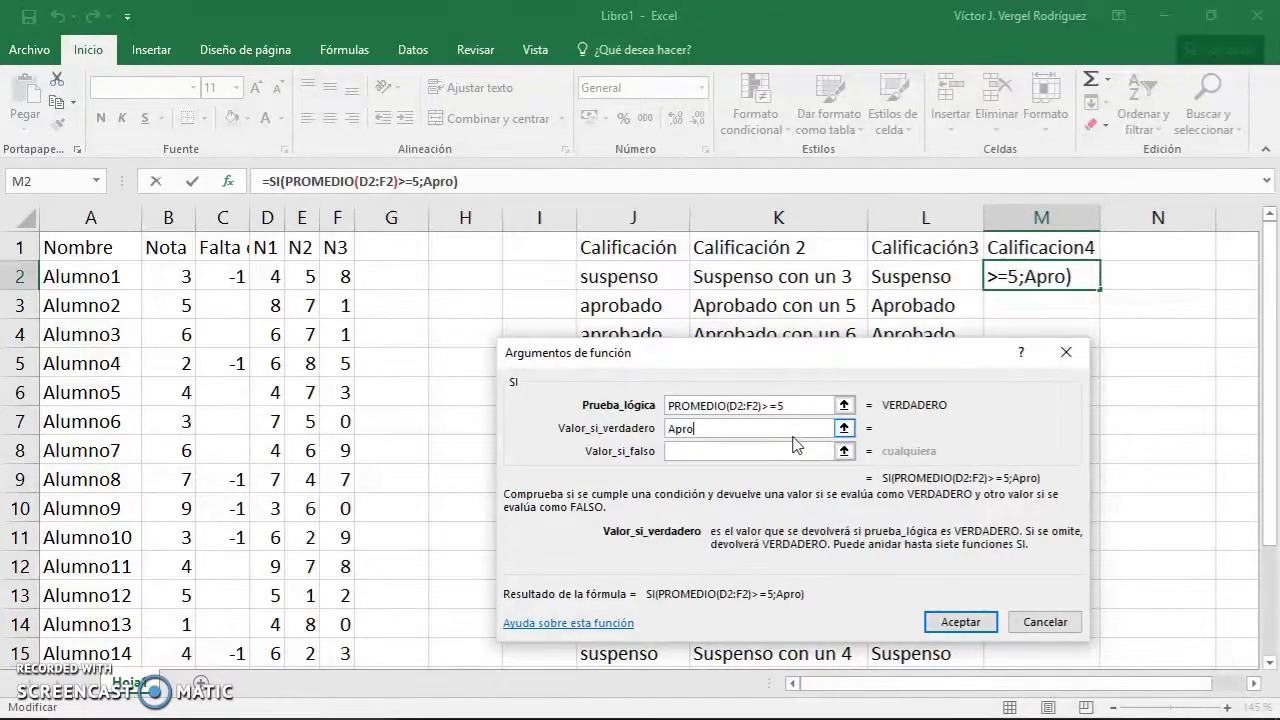
type("bado")
key("Tab")
type("Suspe")
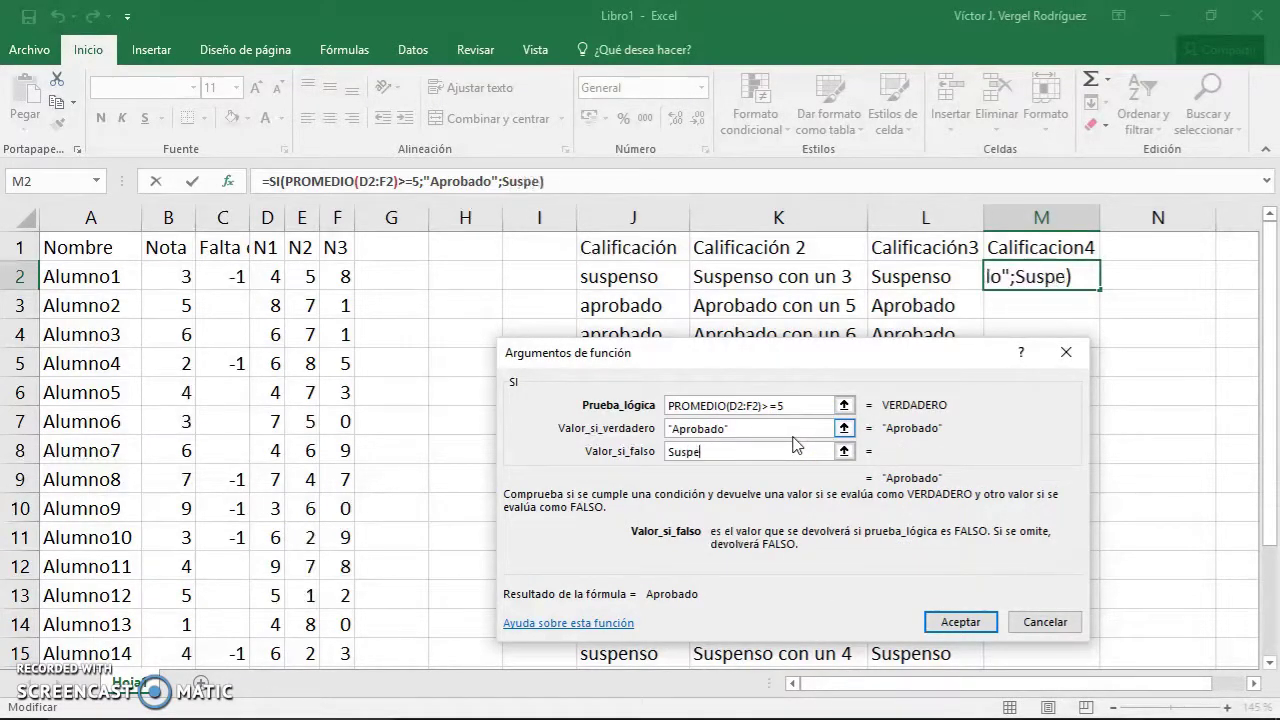
type("nso")
key("Tab")
Place the edit point just after the PROMEDIO term in the logical test
left_click(709, 400)
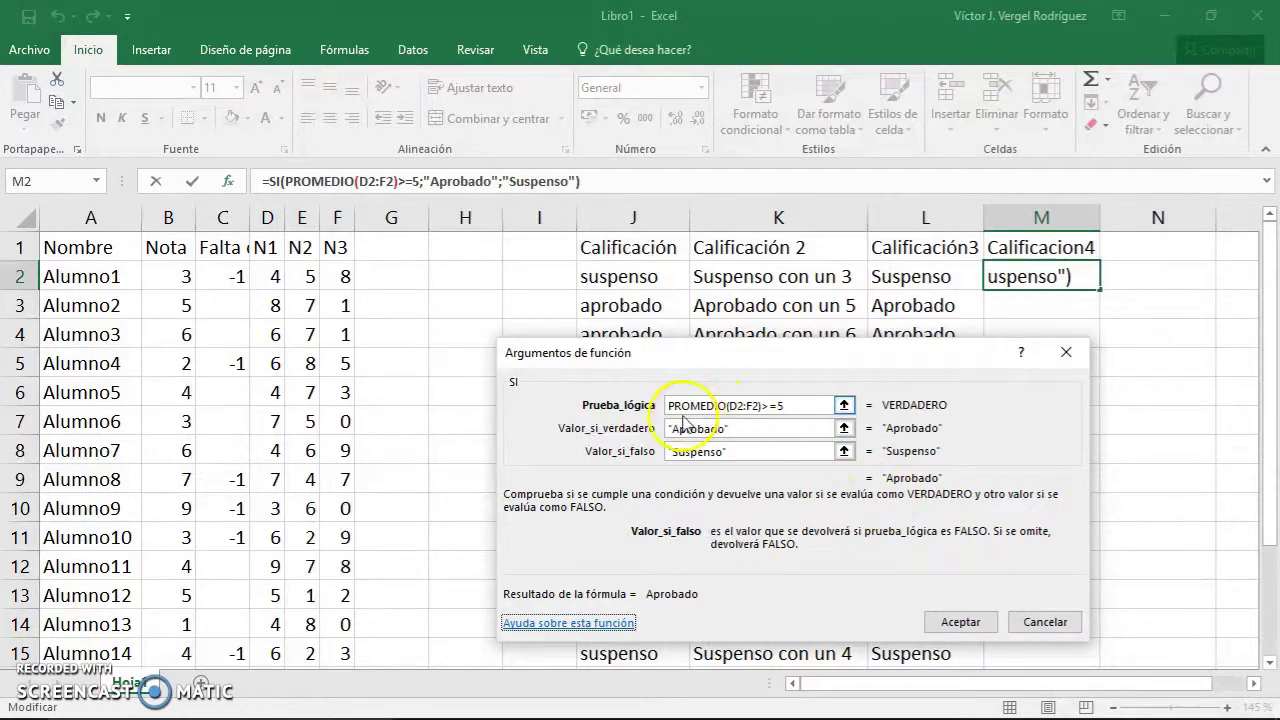
left_click(787, 404)
left_click(787, 404)
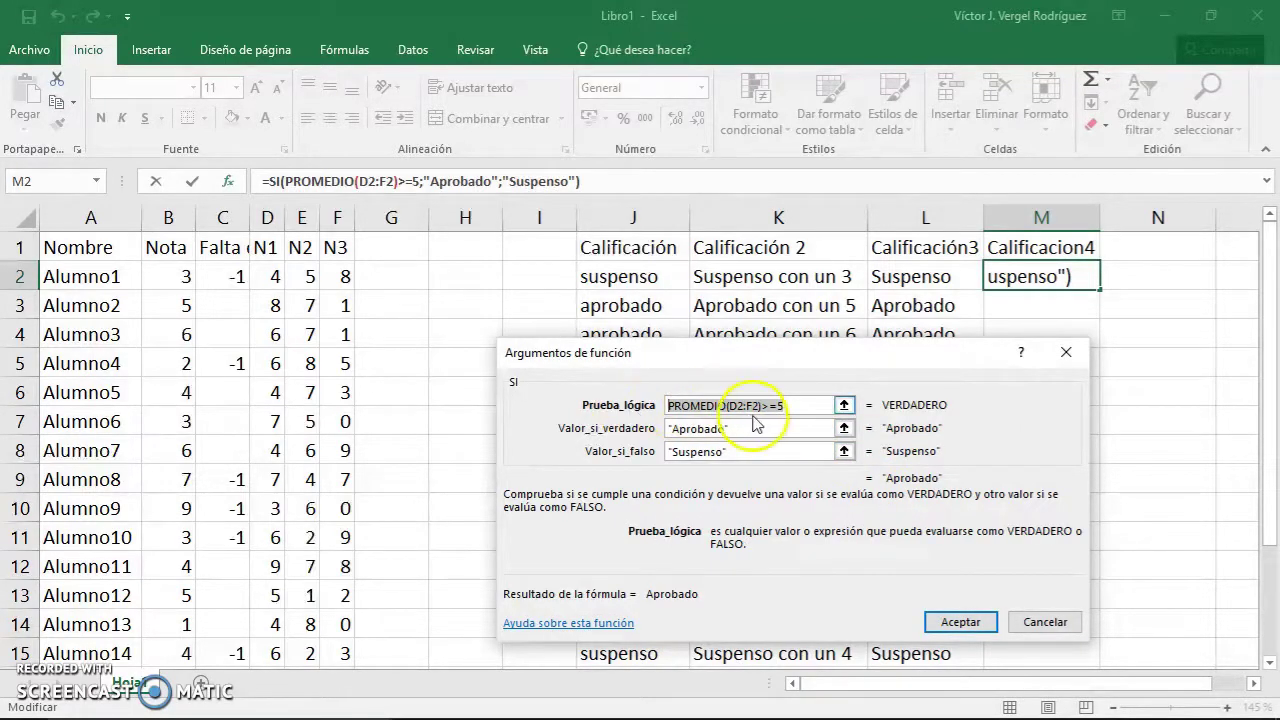
left_click(798, 410)
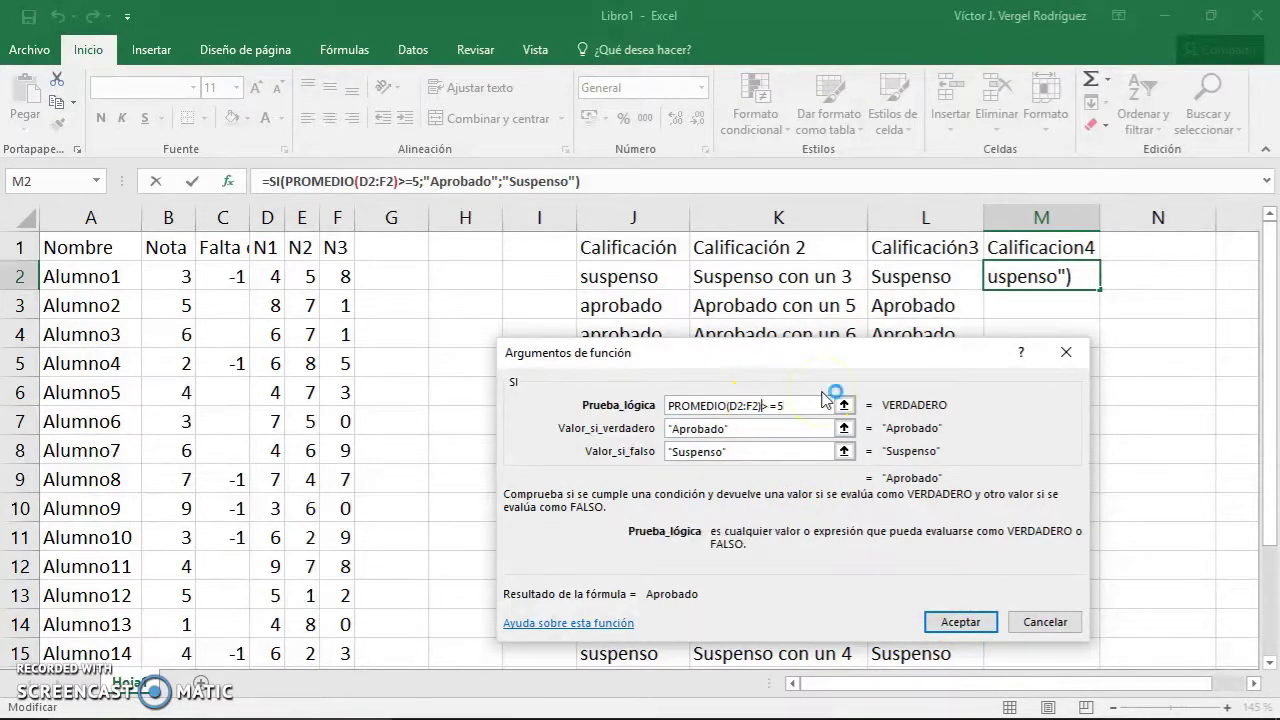
key("super+plus")
key("super+plus")
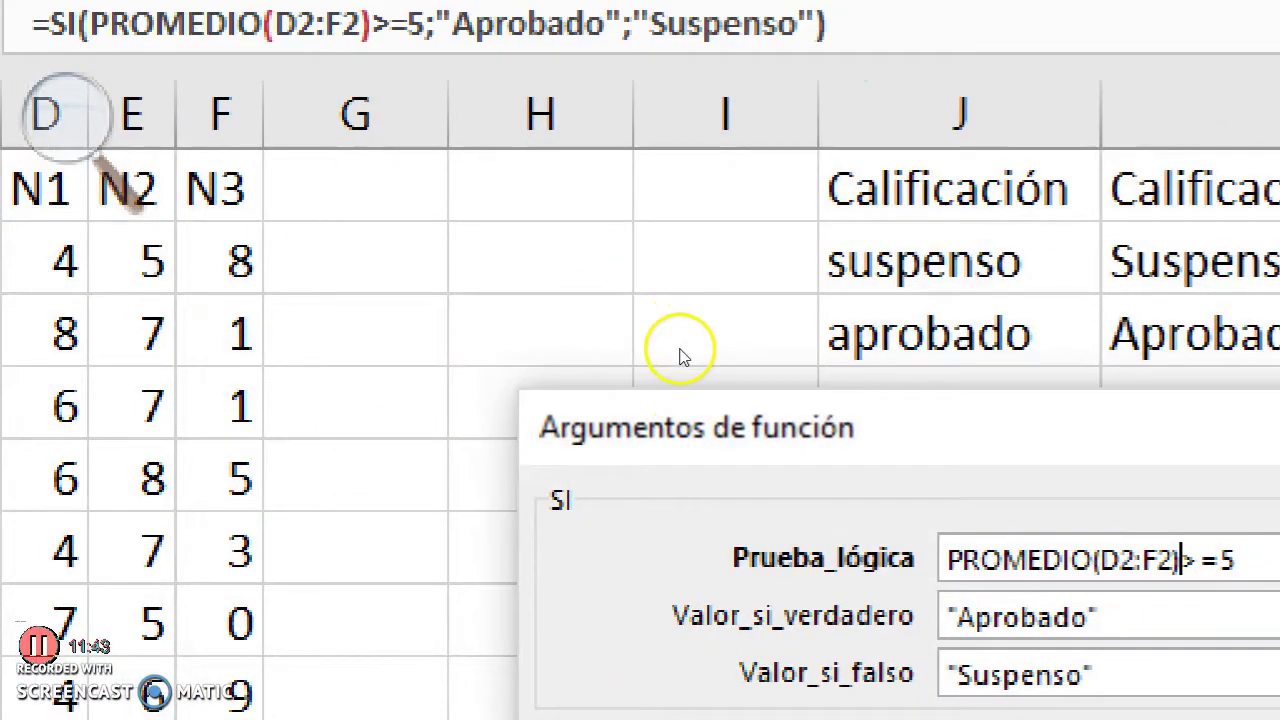
Add C2 to the D2:F2 average, making the test (PROMEDIO(D2:F2)+C2)>=5
left_click_drag(700, 390, 580, 260)
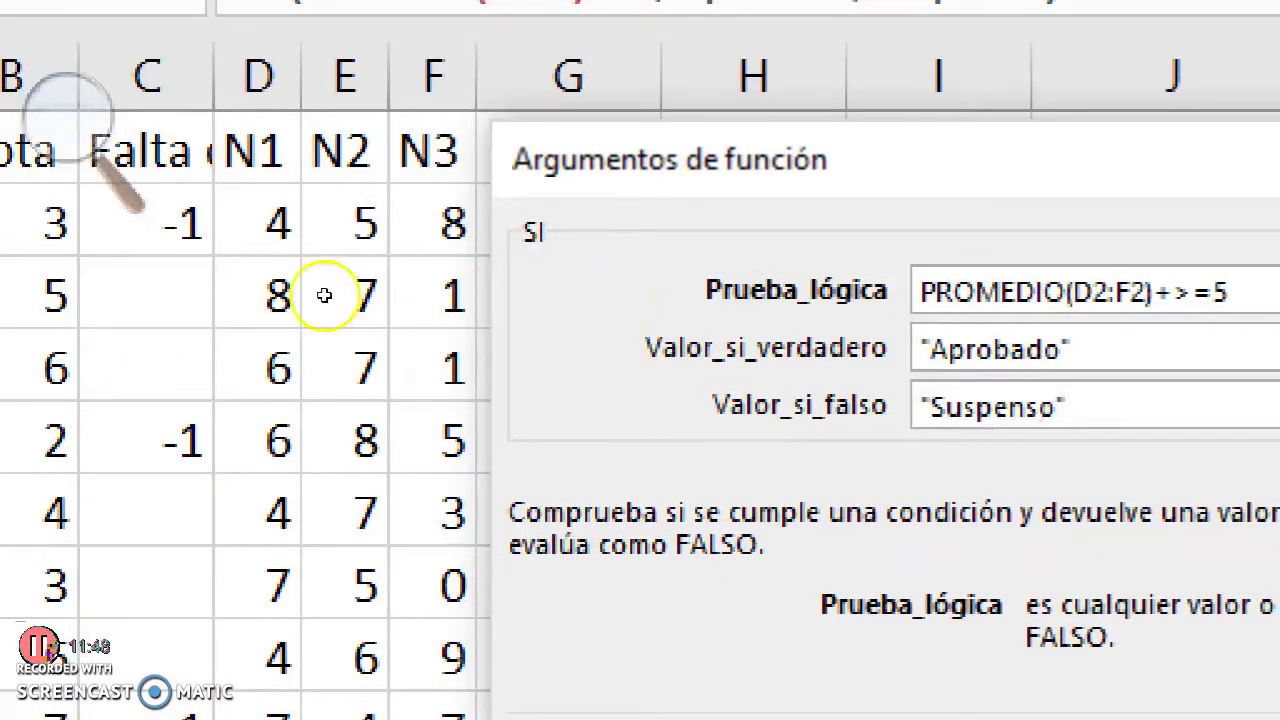
left_click(235, 279)
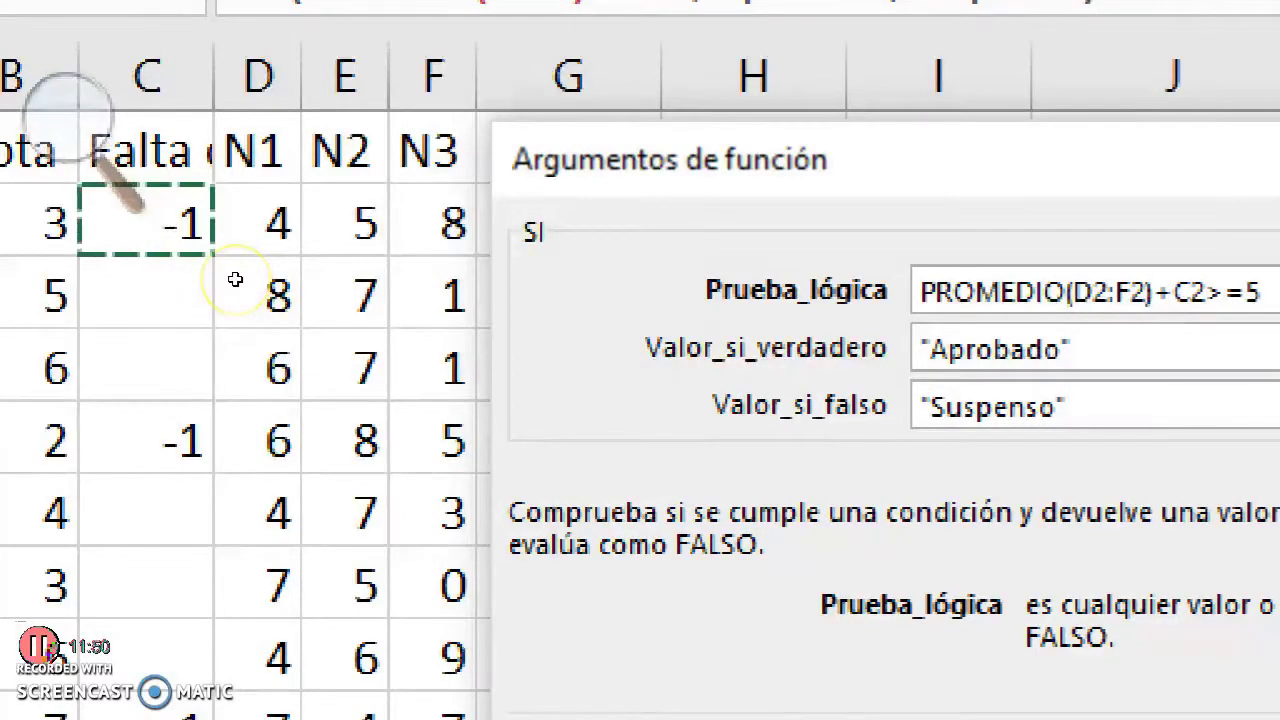
type(")")
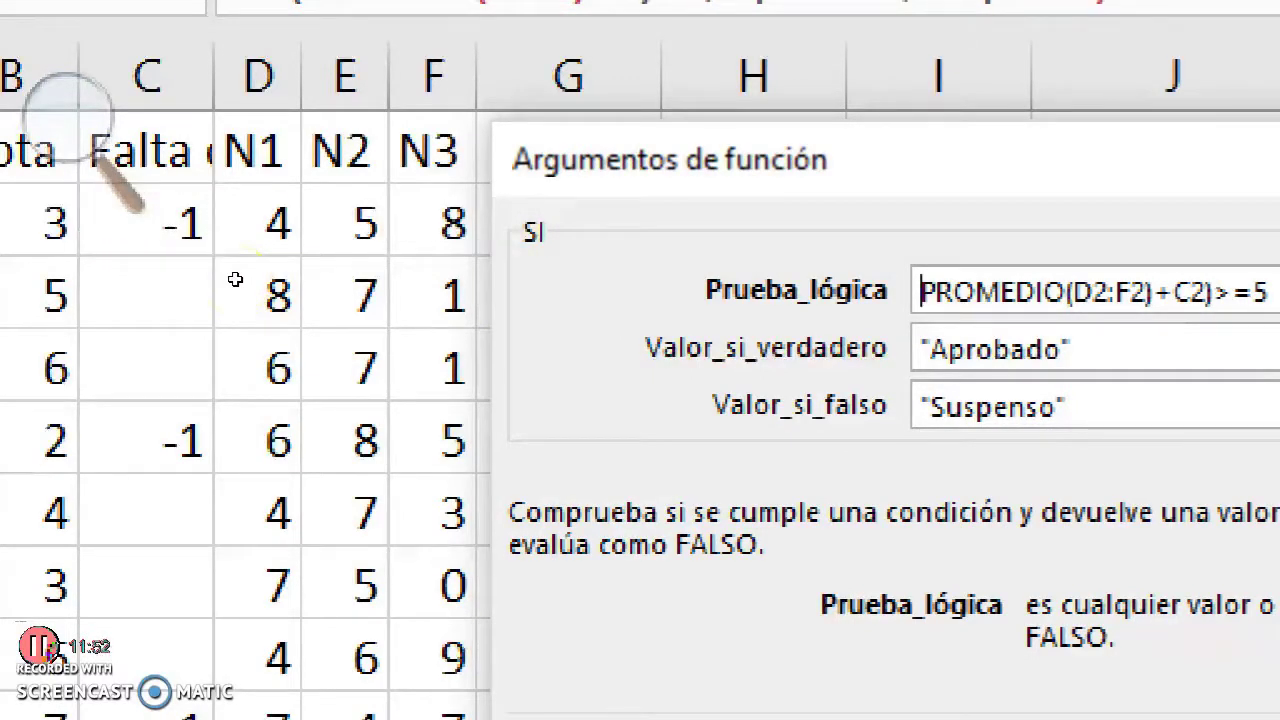
type("(")
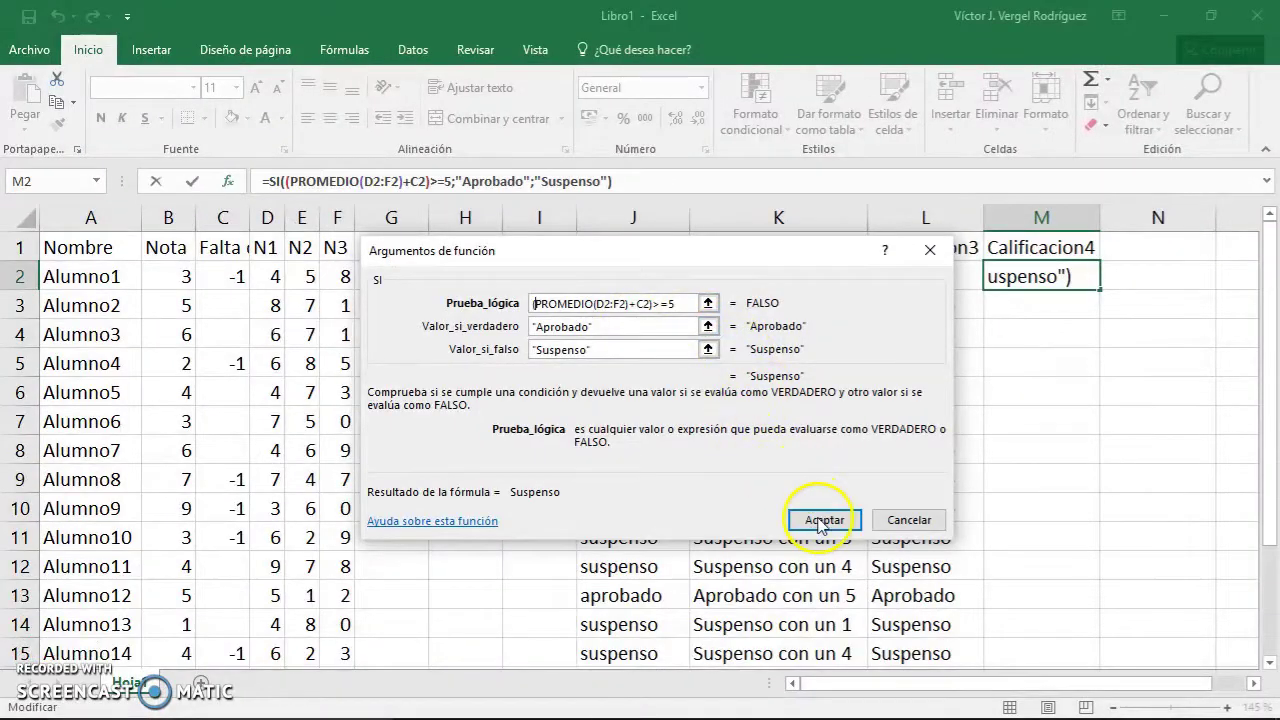
Confirm M2's formula, fill it down column M, and open M11's formula
left_click(820, 520)
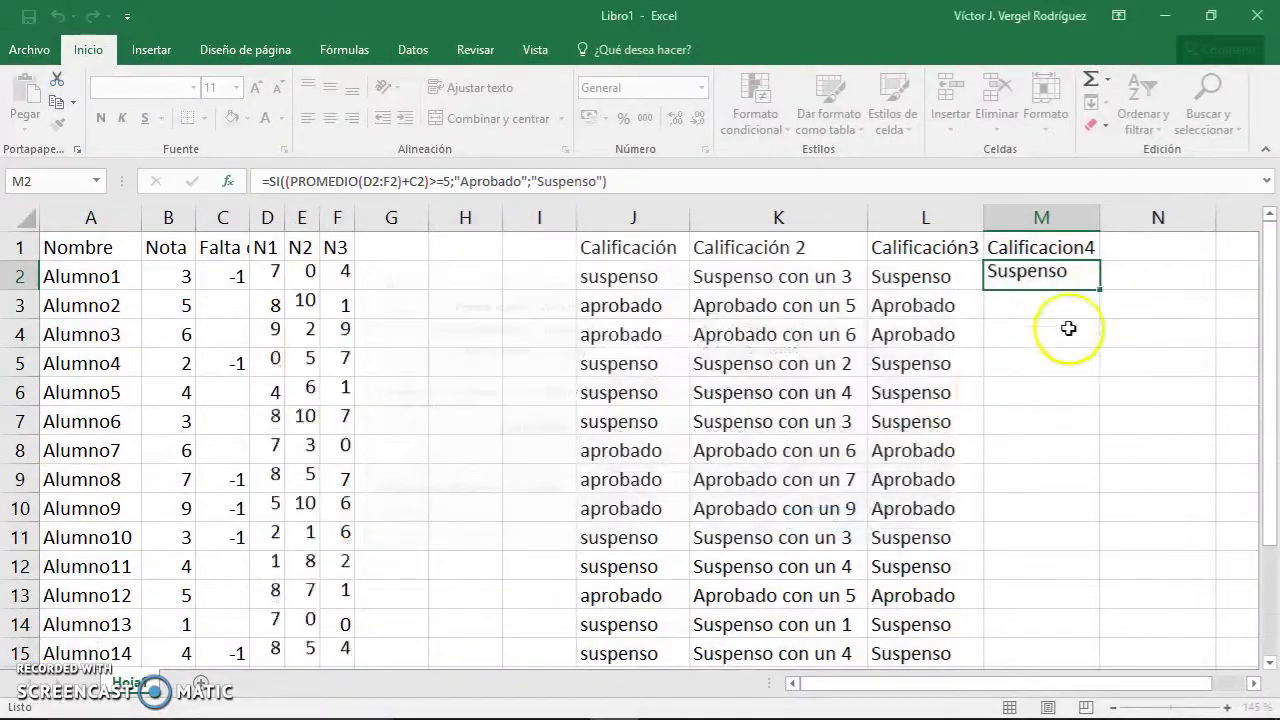
double_click(1099, 289)
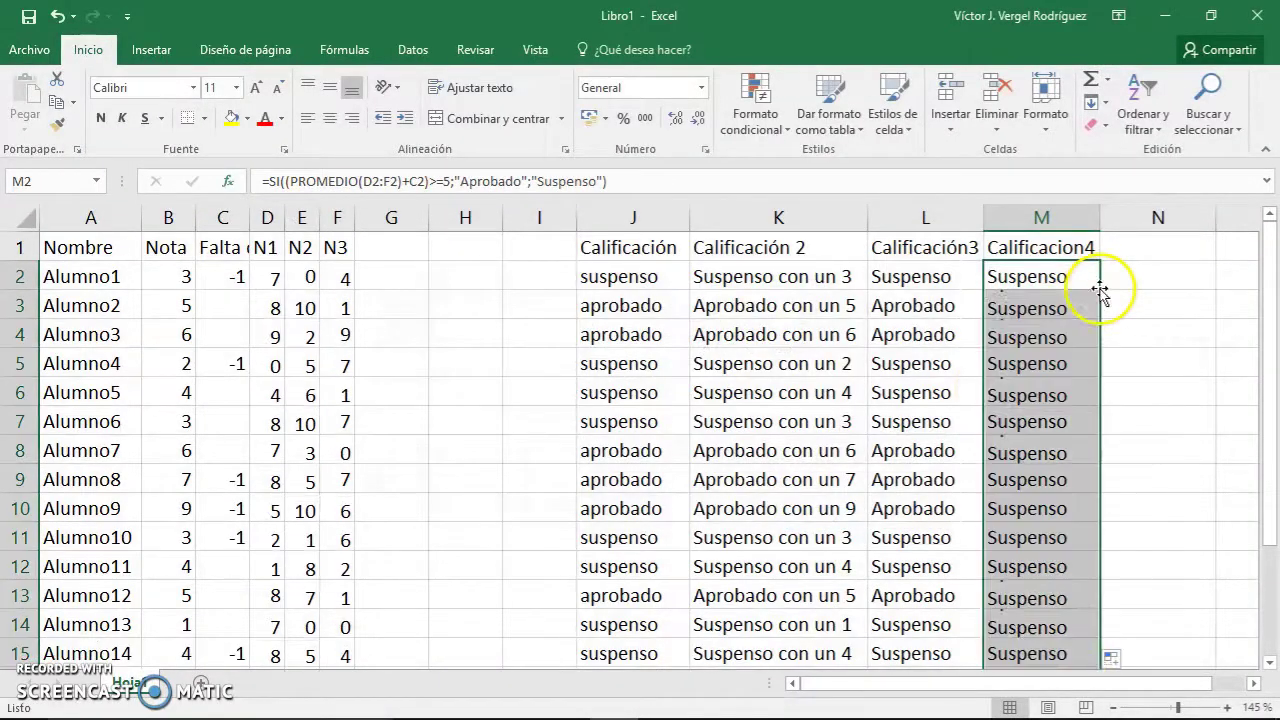
left_click(1045, 540)
left_click(410, 181)
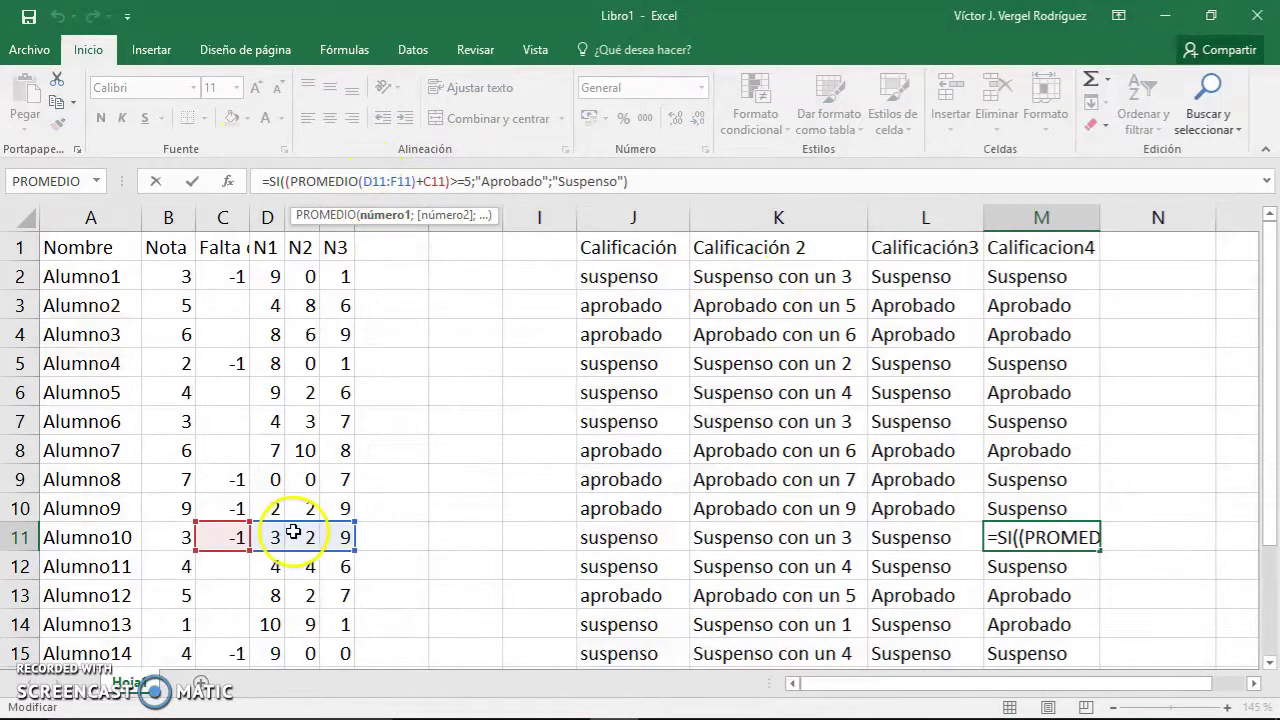
Re-select D11:F11 as M11's averaged range and commit the formula
left_click_drag(293, 533, 345, 533)
key("ctrl+Return")
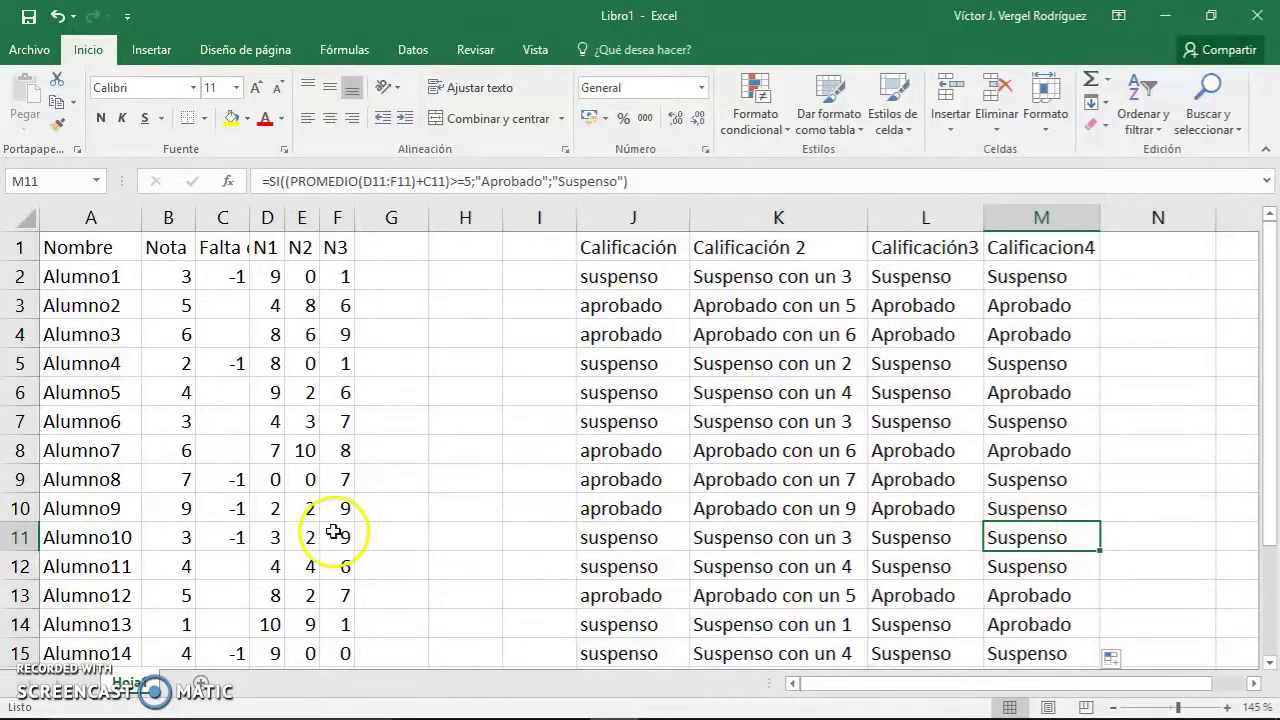
left_click_drag(281, 535, 1014, 534)
left_click(1010, 537)
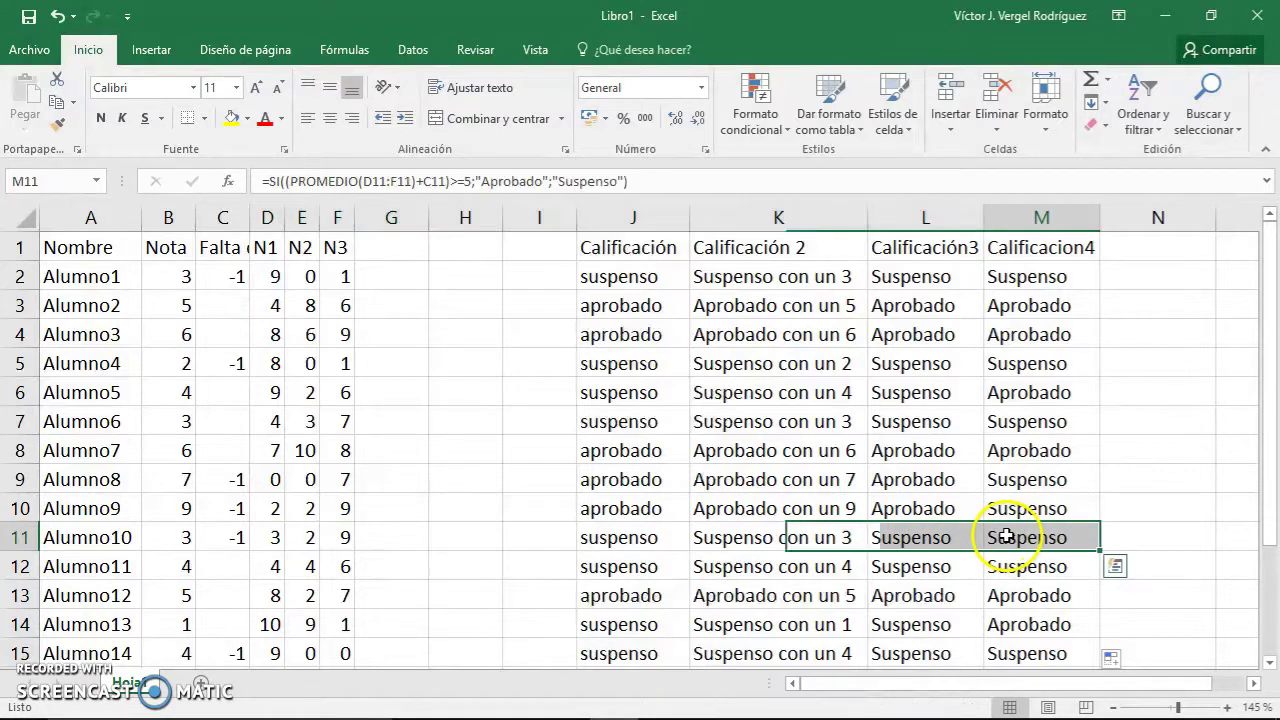
Leave the Save As page, cancel the pending copy, and select N2 for Calificacion5
left_click(28, 16)
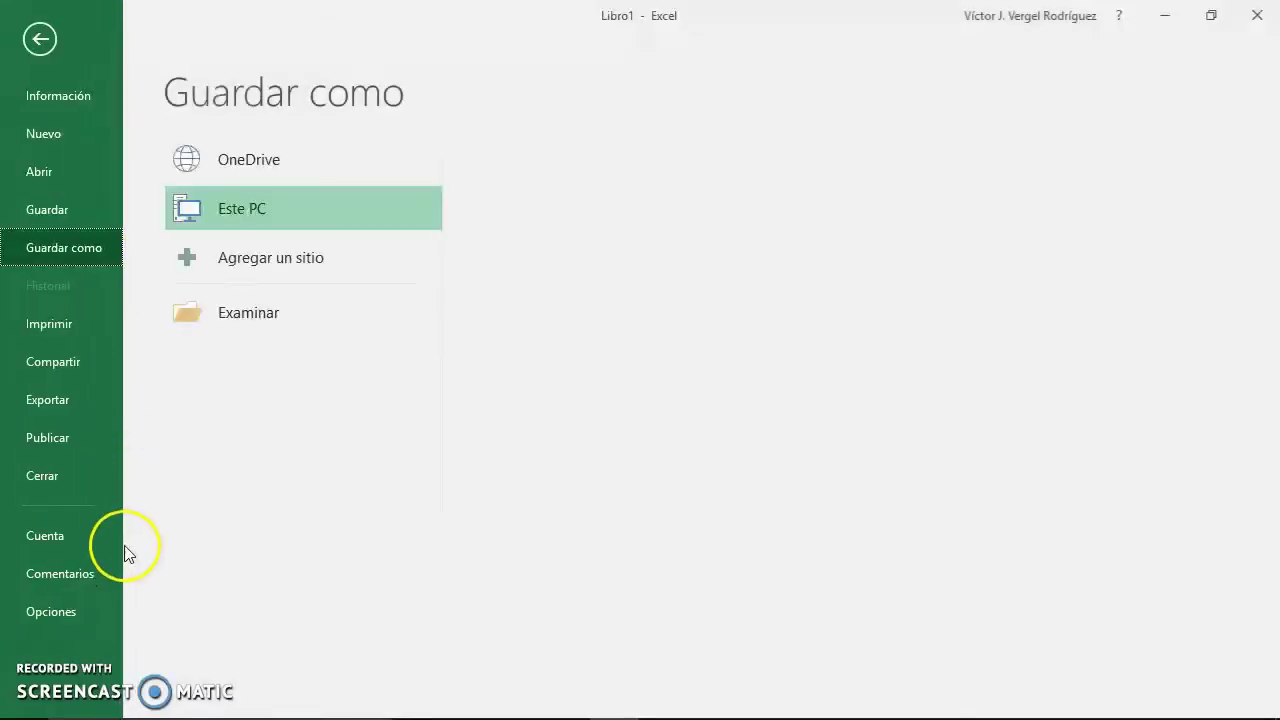
key("Escape")
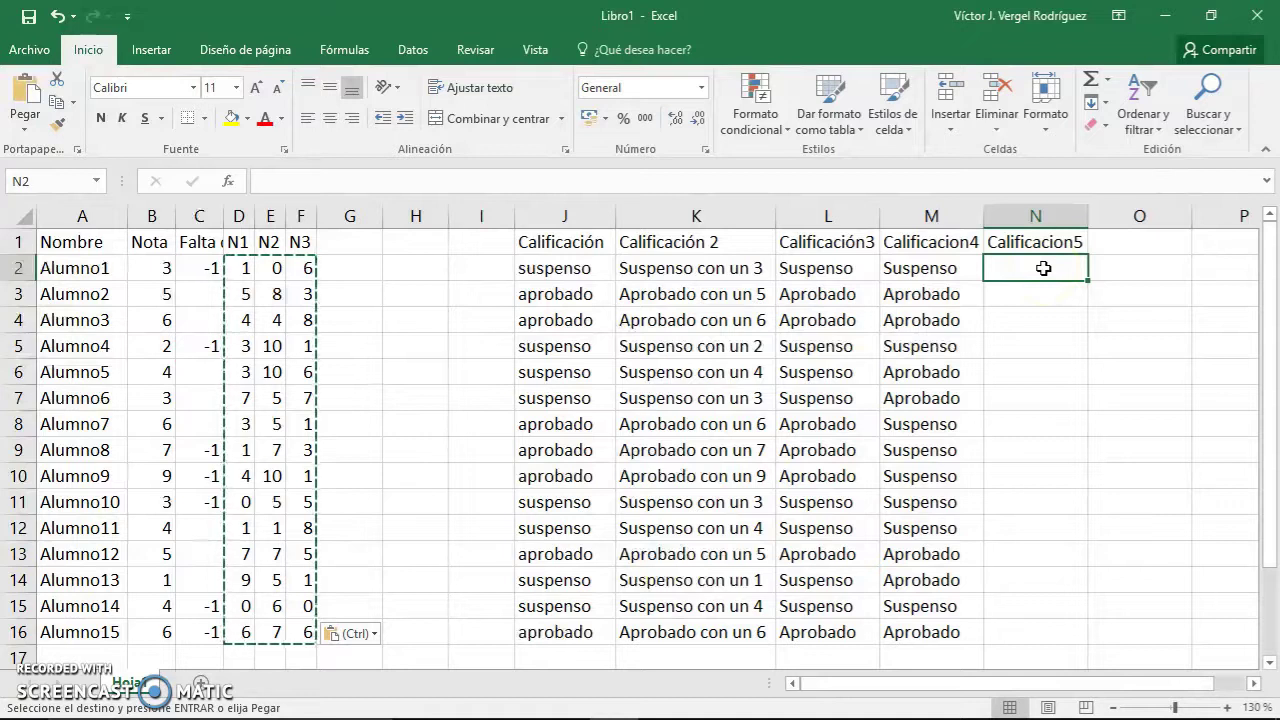
key("Escape")
left_click(161, 267)
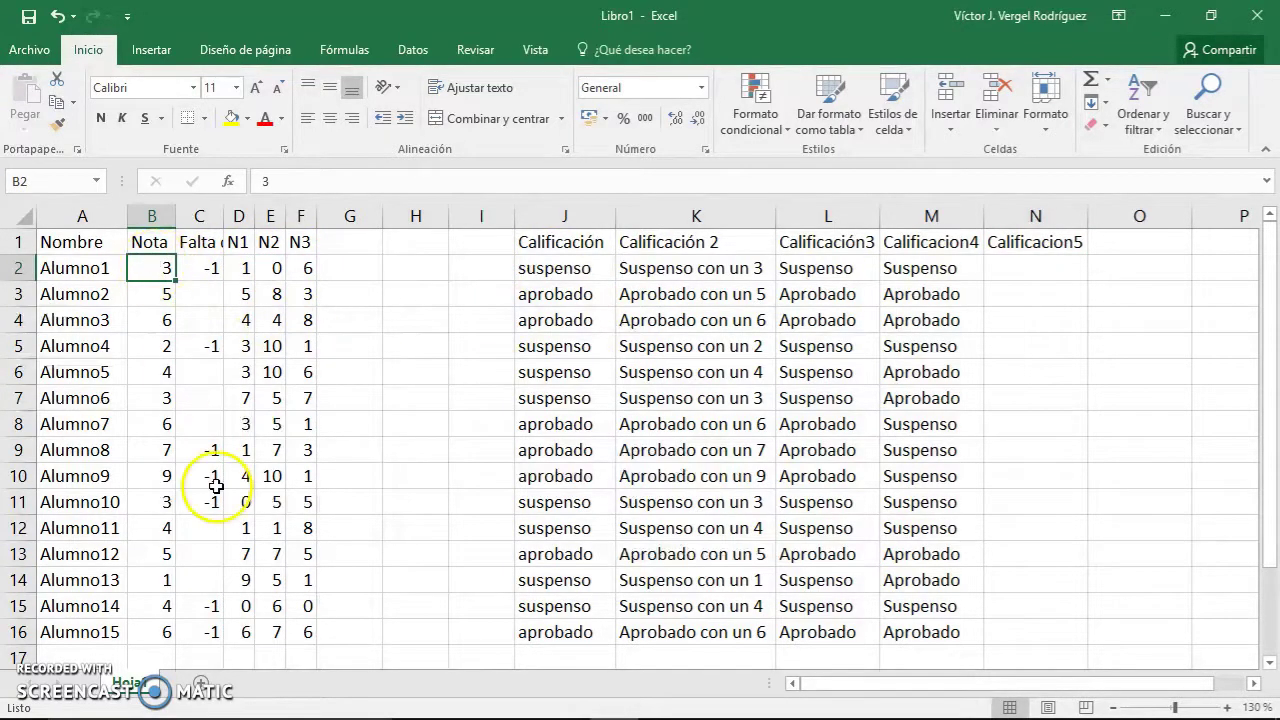
left_click(1011, 267)
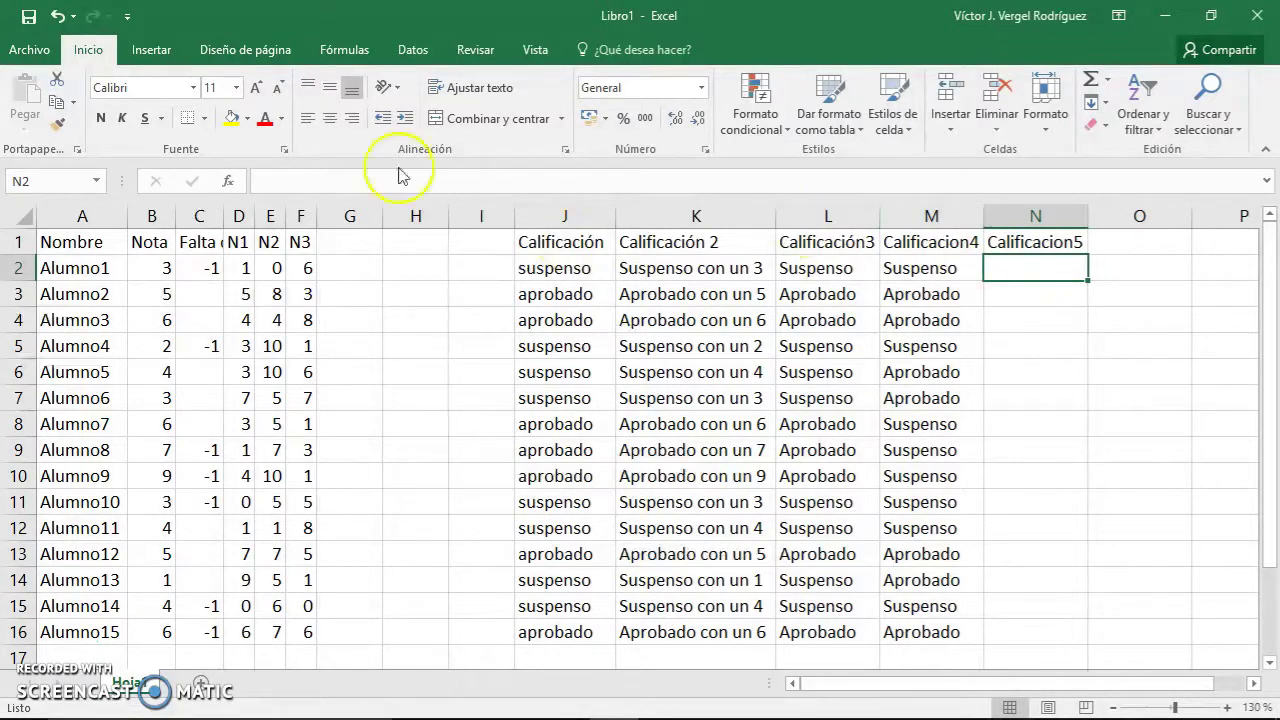
left_click(228, 182)
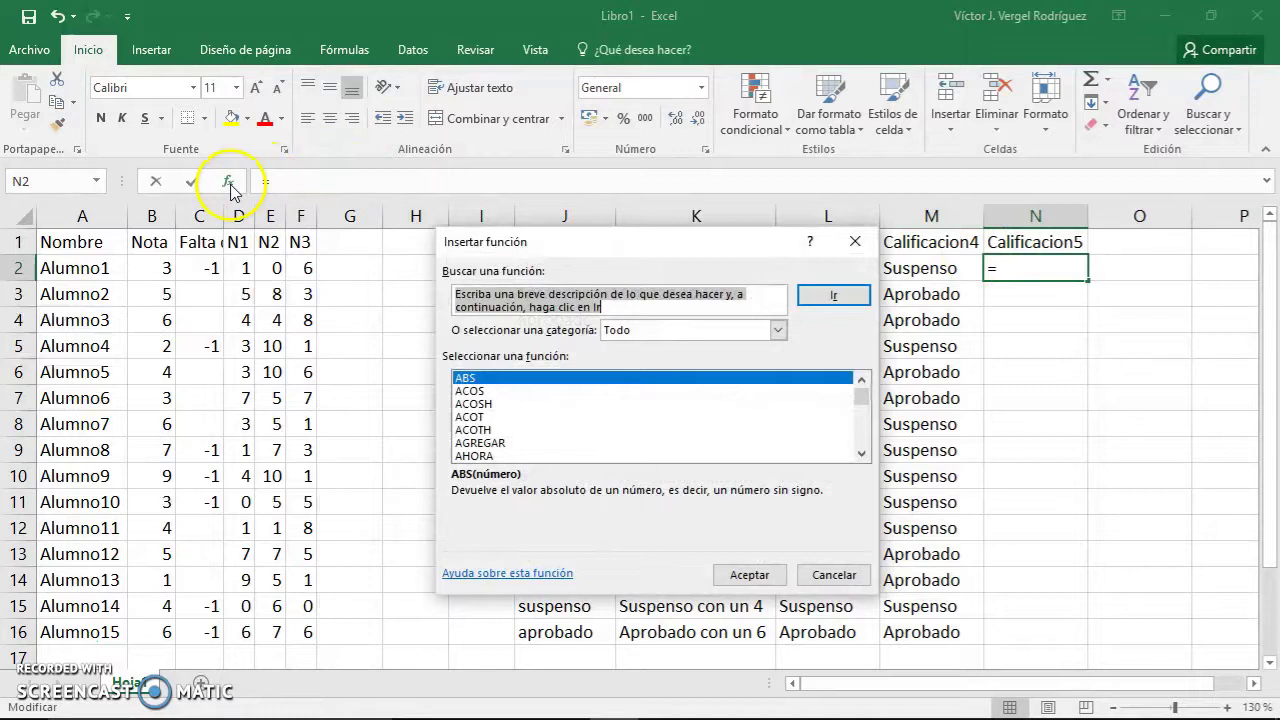
left_click(490, 430)
type("si")
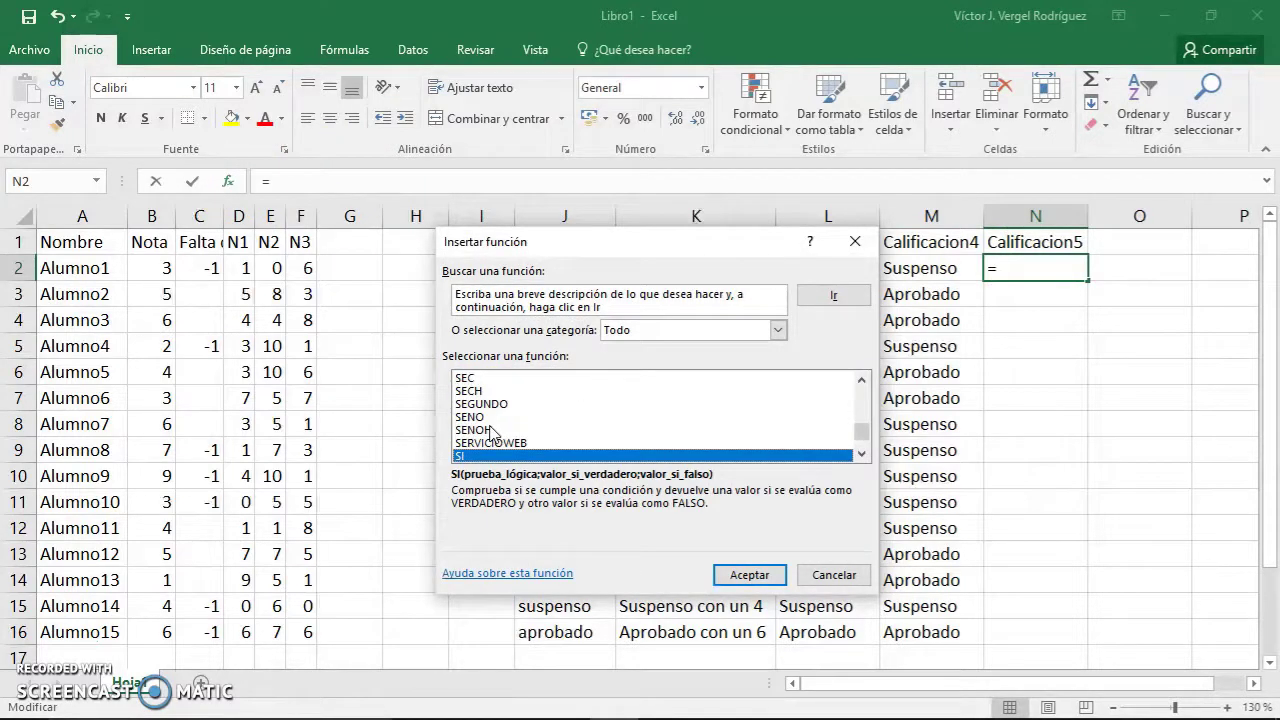
left_click(749, 575)
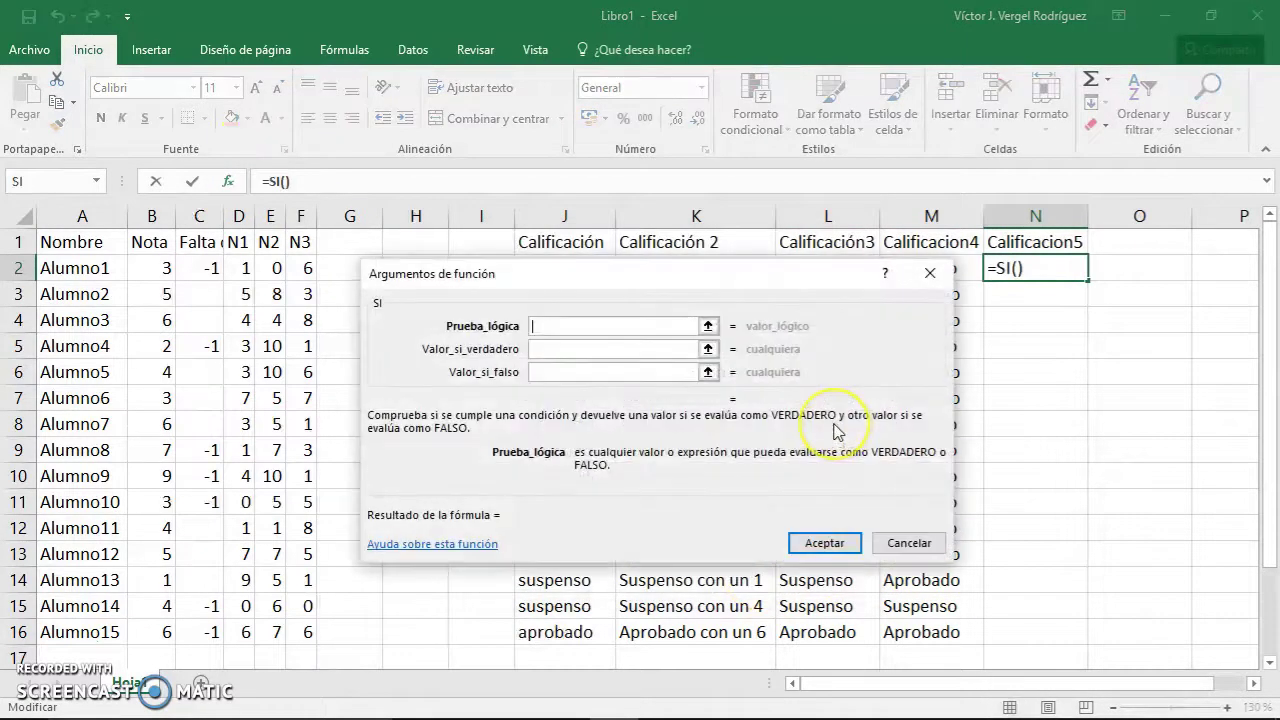
left_click_drag(663, 283, 700, 333)
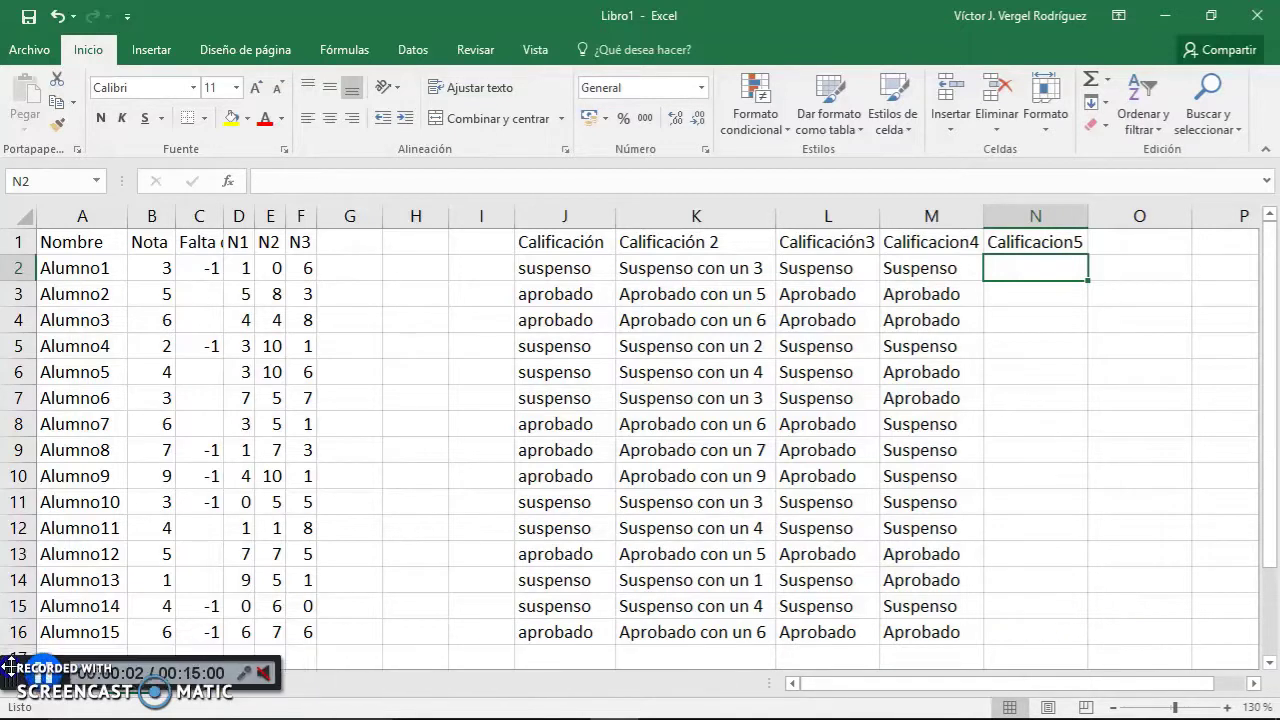
Start an SI formula in N2 that returns "SUSPENSO" when B2<5
left_click(229, 181)
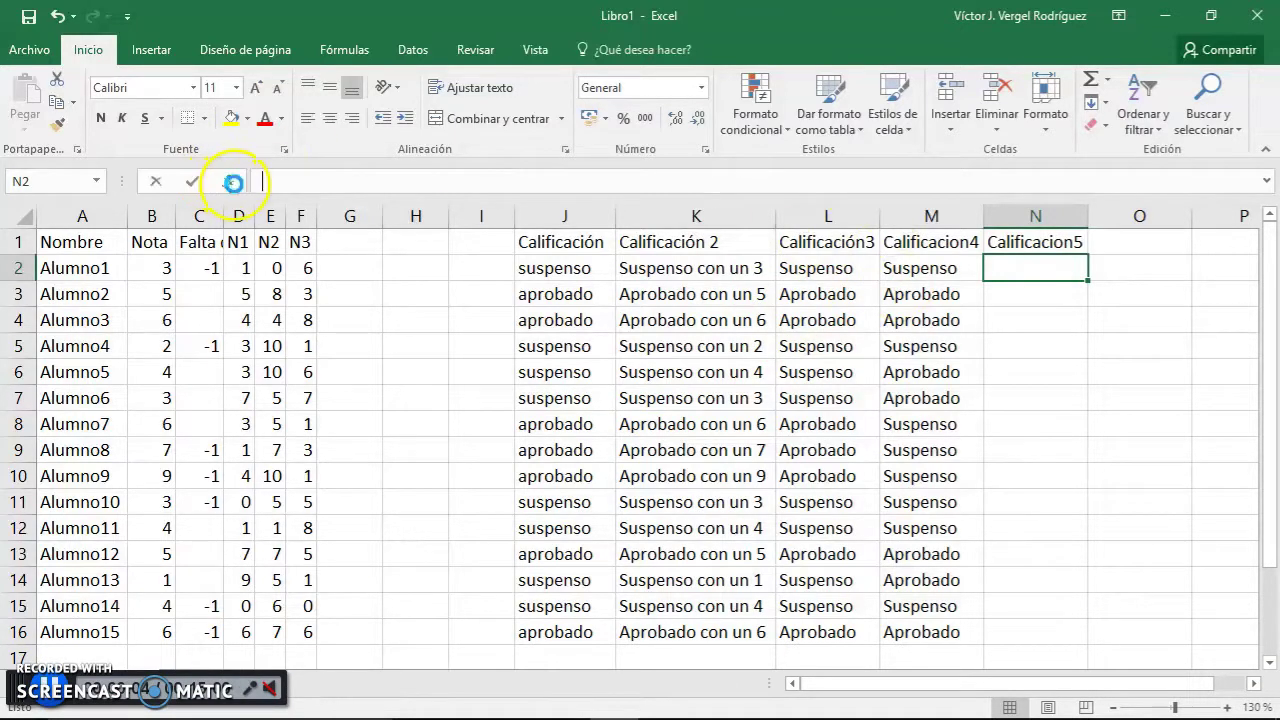
left_click(583, 467)
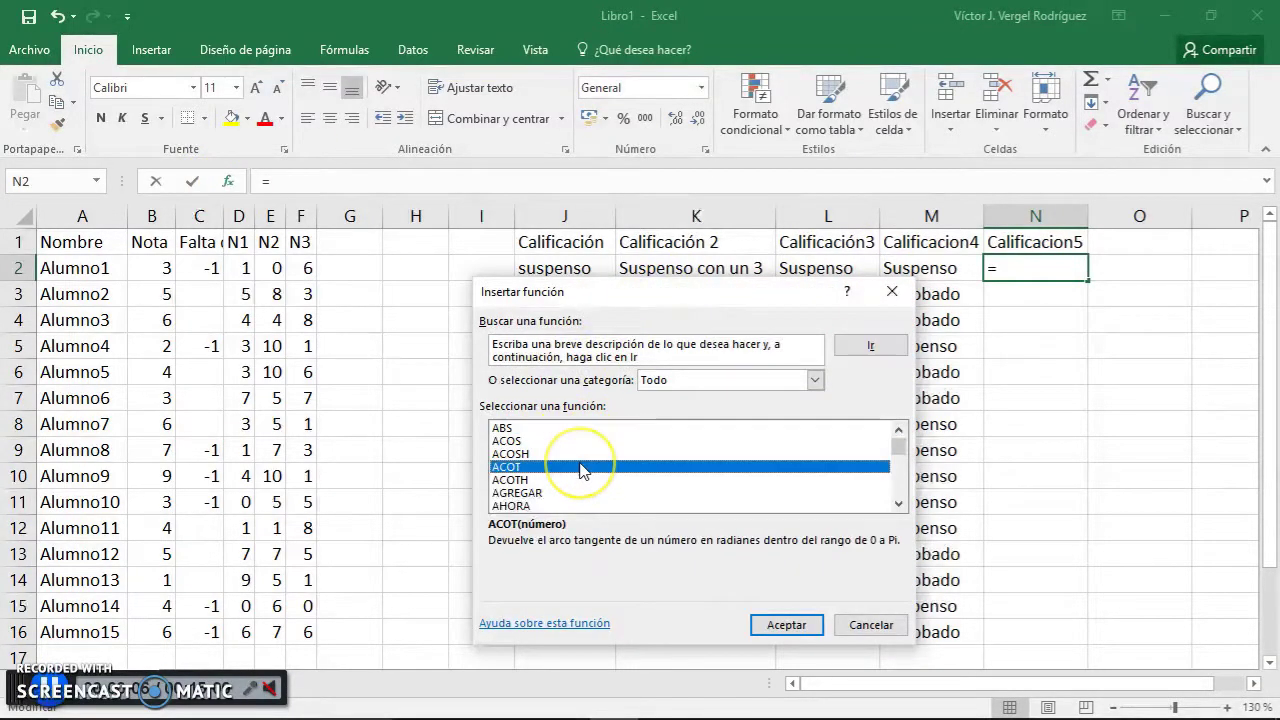
type("si")
left_click(778, 625)
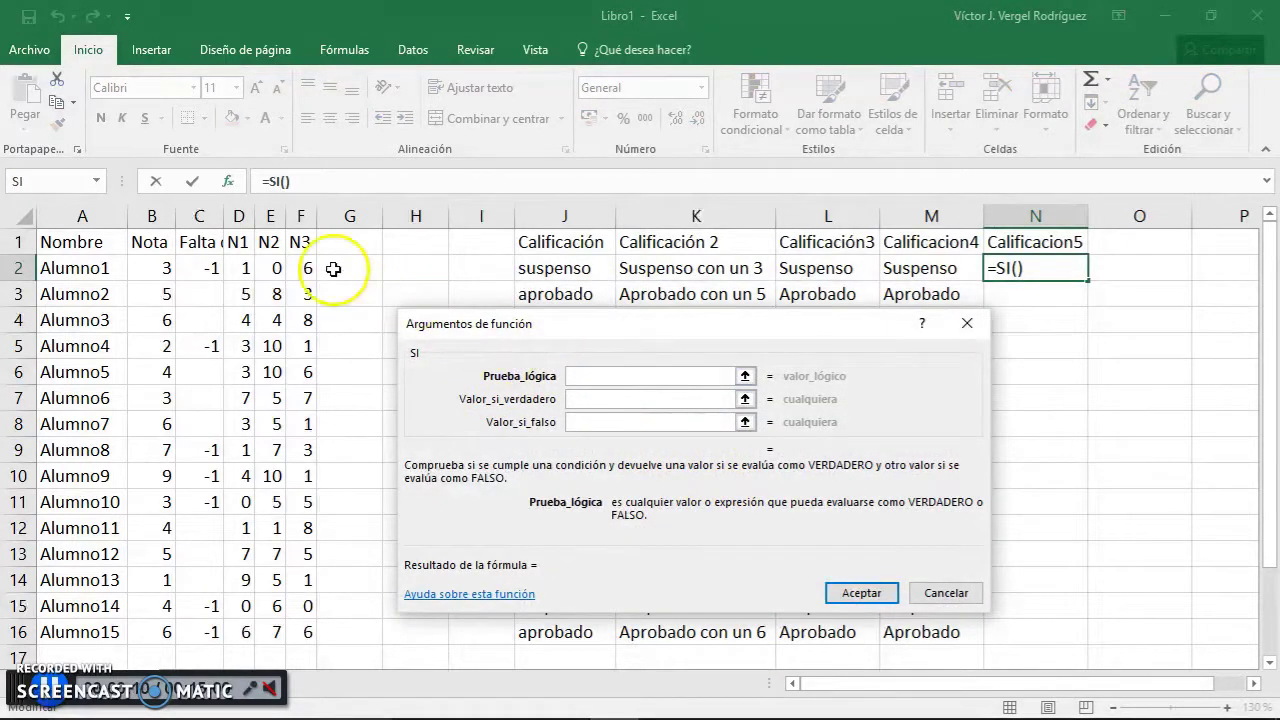
left_click(163, 268)
type("<")
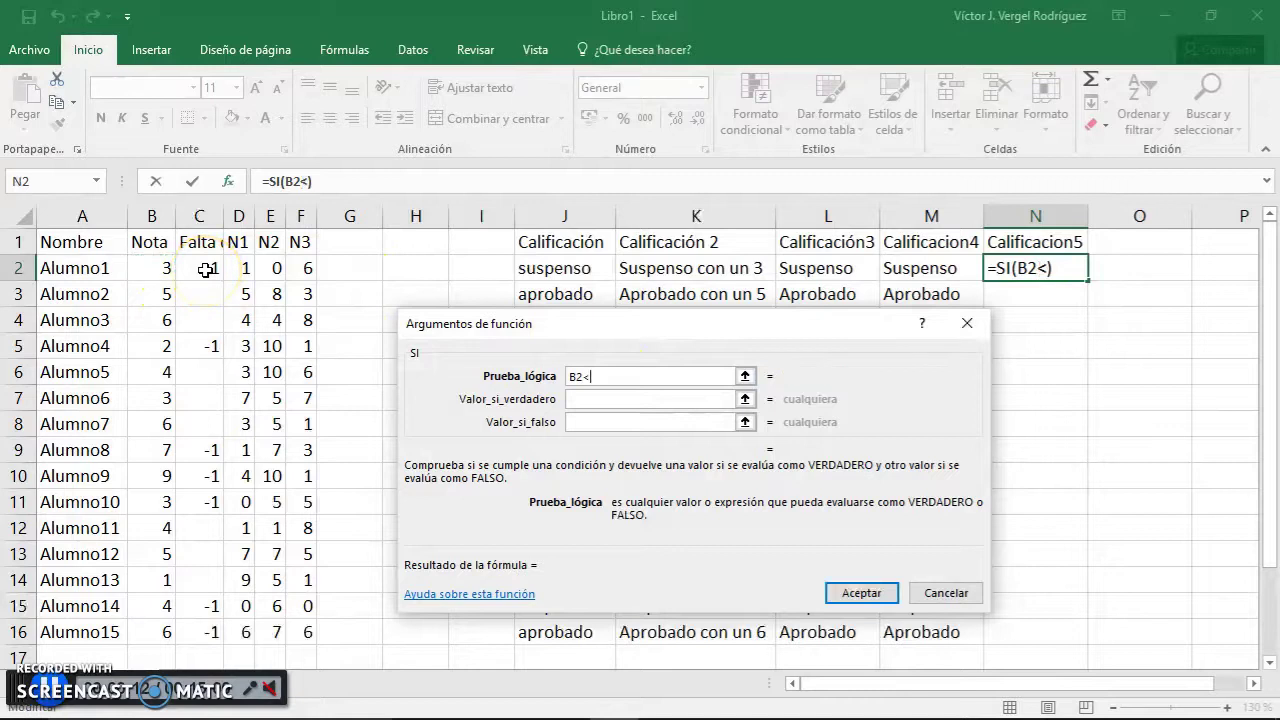
type("5")
left_click(595, 400)
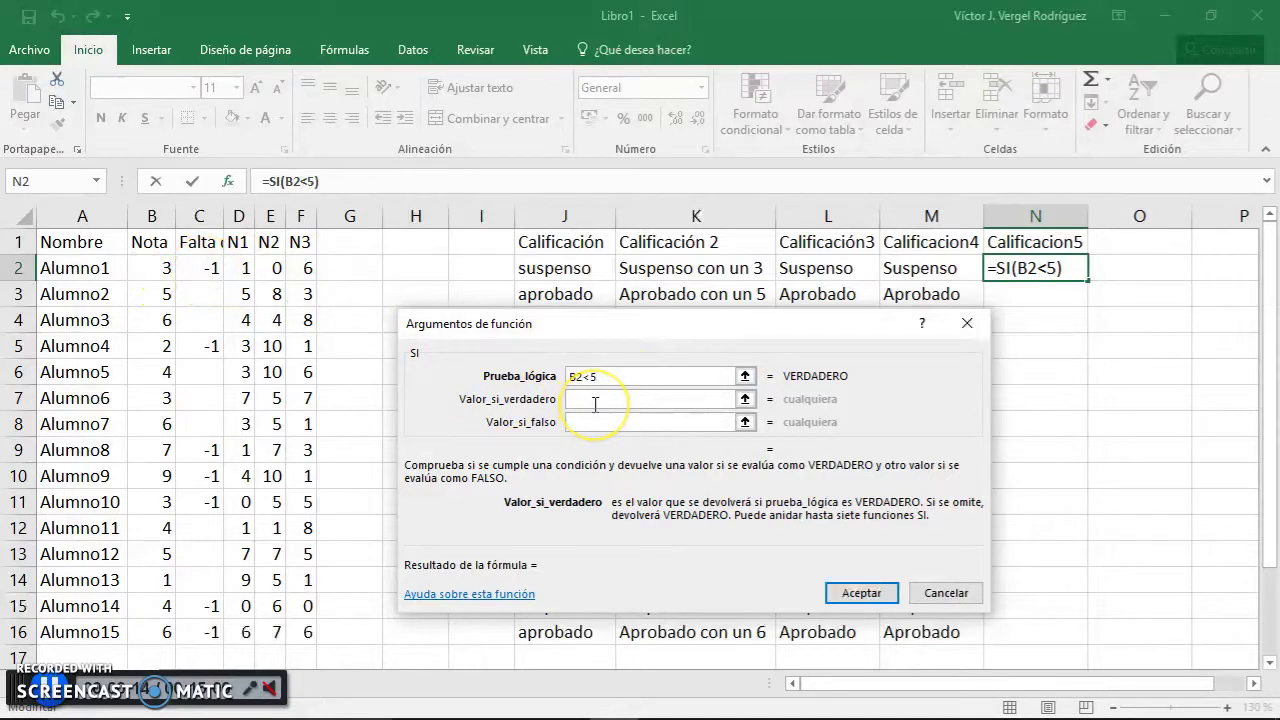
type("SUSPENSO")
key("Tab")
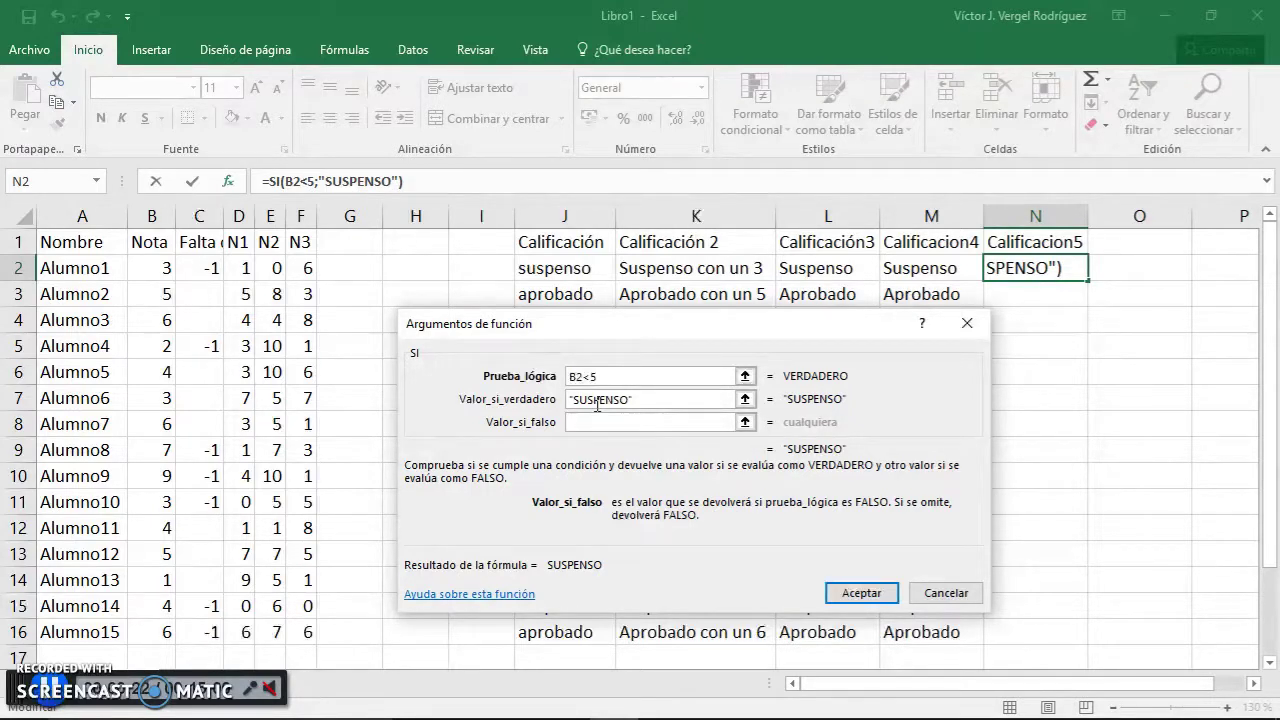
left_click(369, 366)
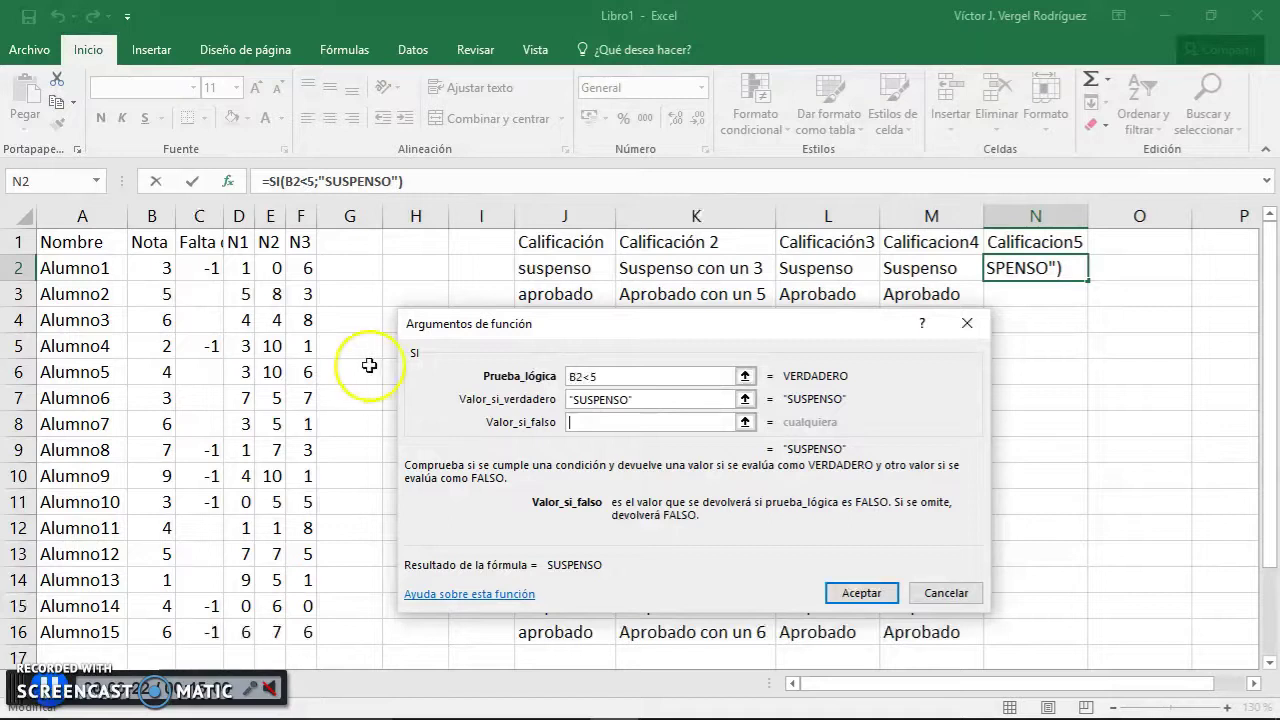
Pick SI from Más funciones to nest it as the false value
left_click(228, 184)
type(";")
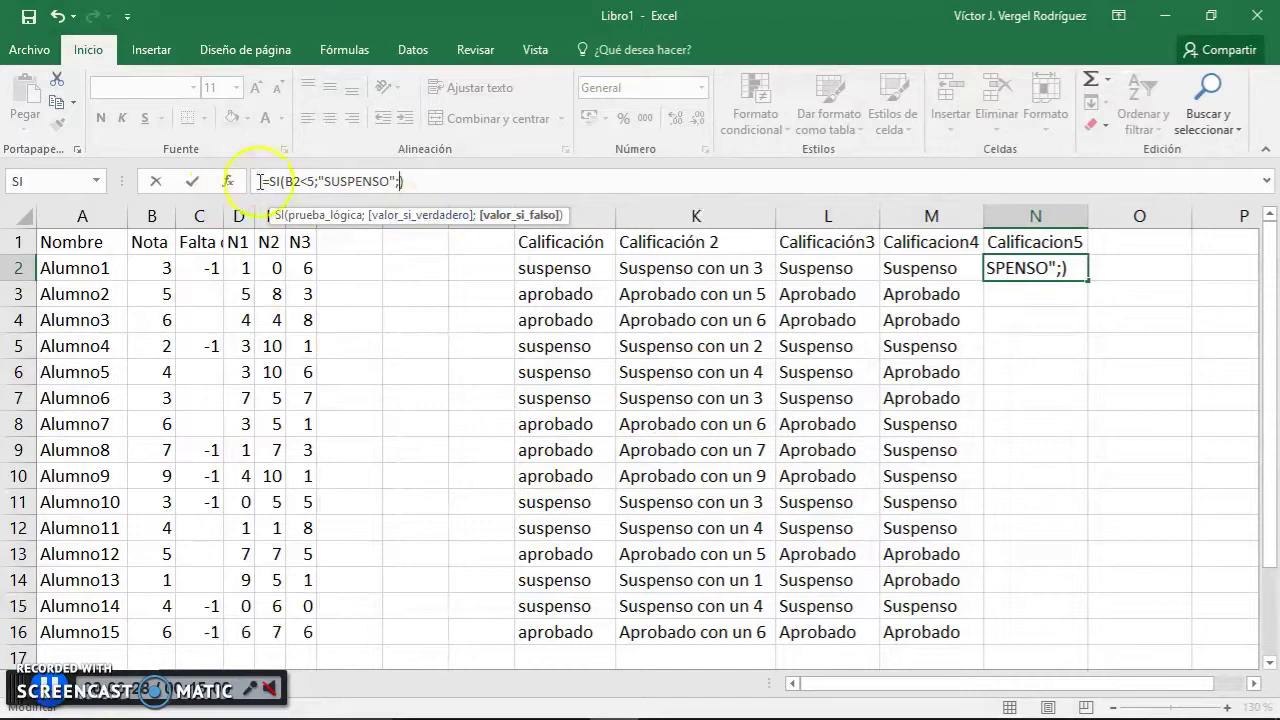
left_click(229, 184)
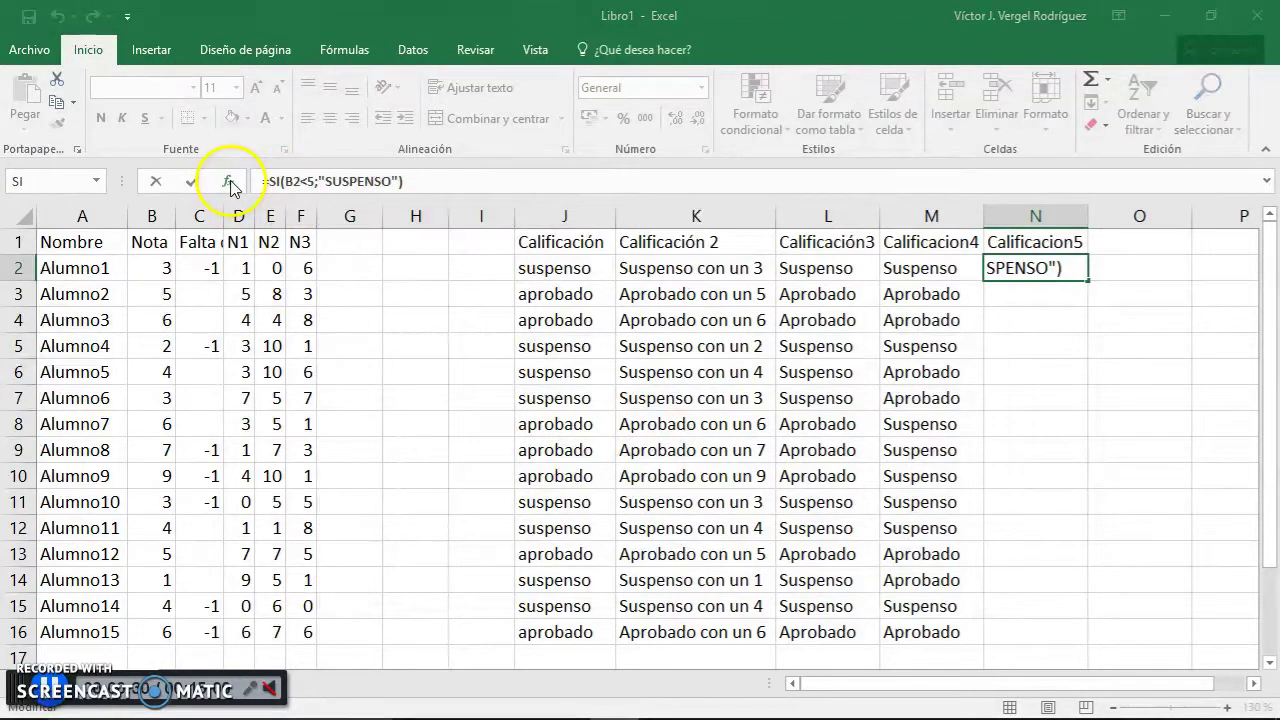
left_click(683, 421)
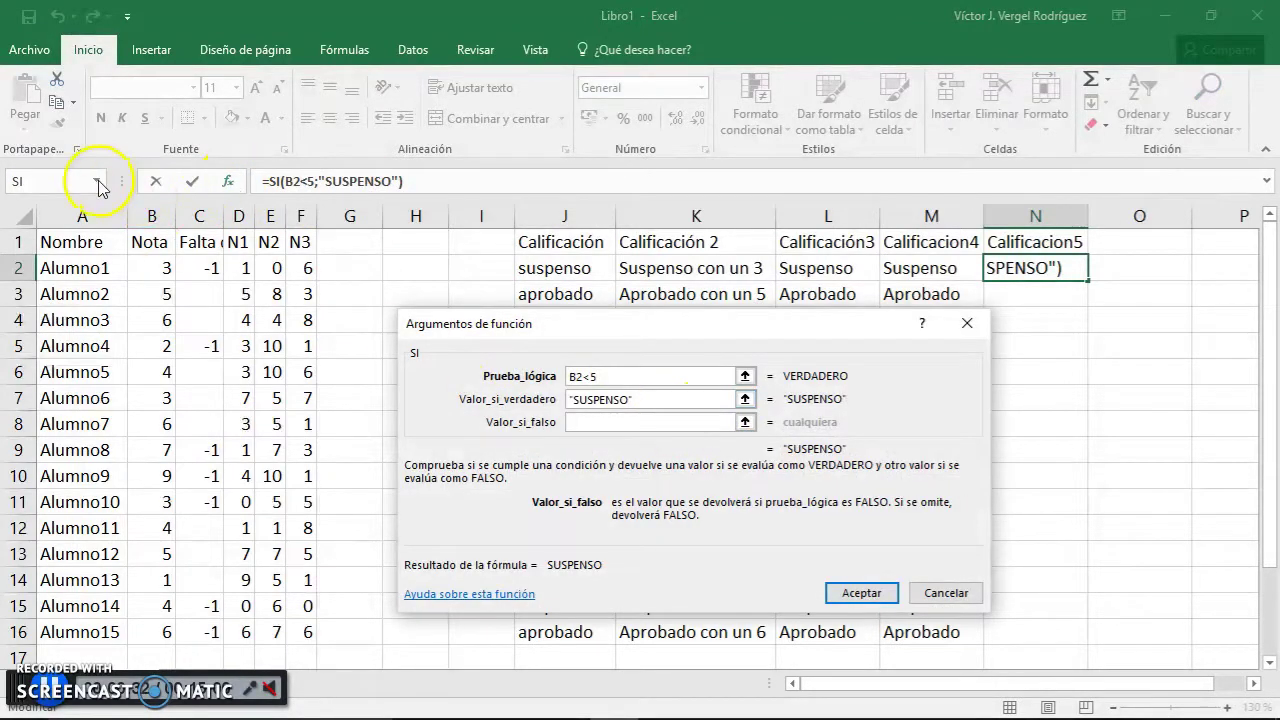
left_click(96, 181)
left_click(82, 426)
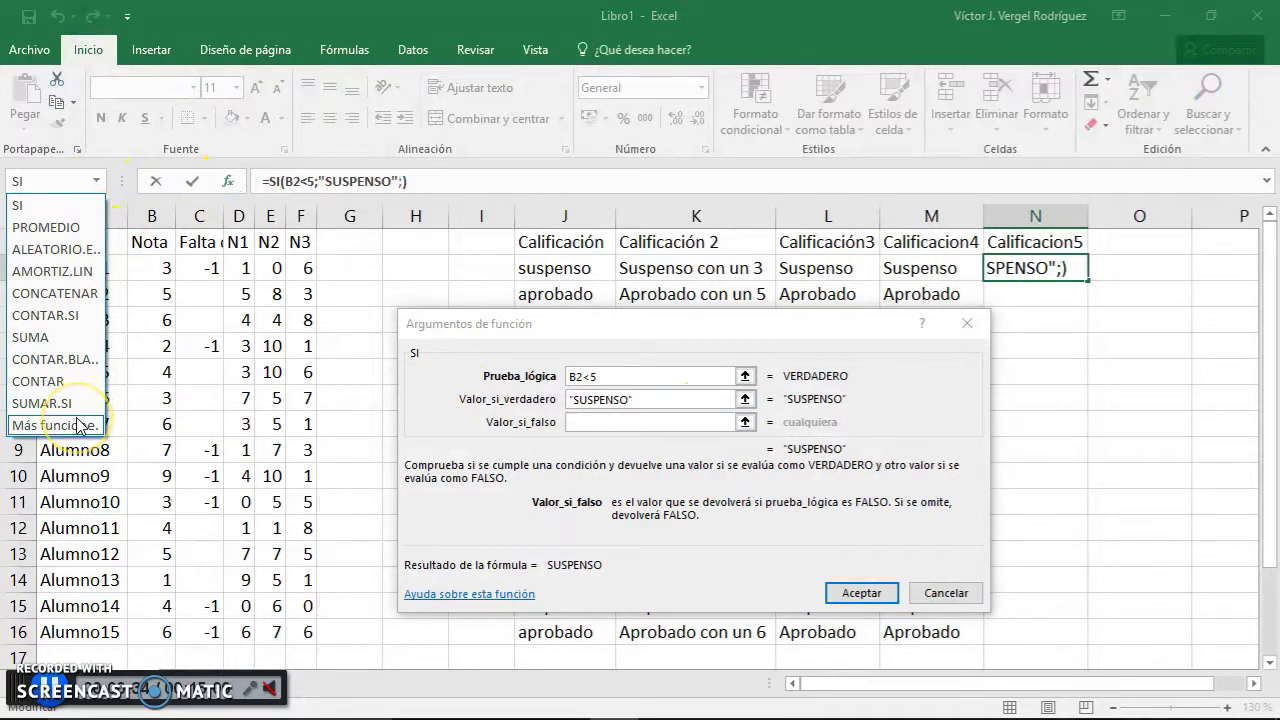
left_click(510, 467)
Fill the inner SI with test B2>=8, true value Sobresaliente and false value Aprobado
type("si")
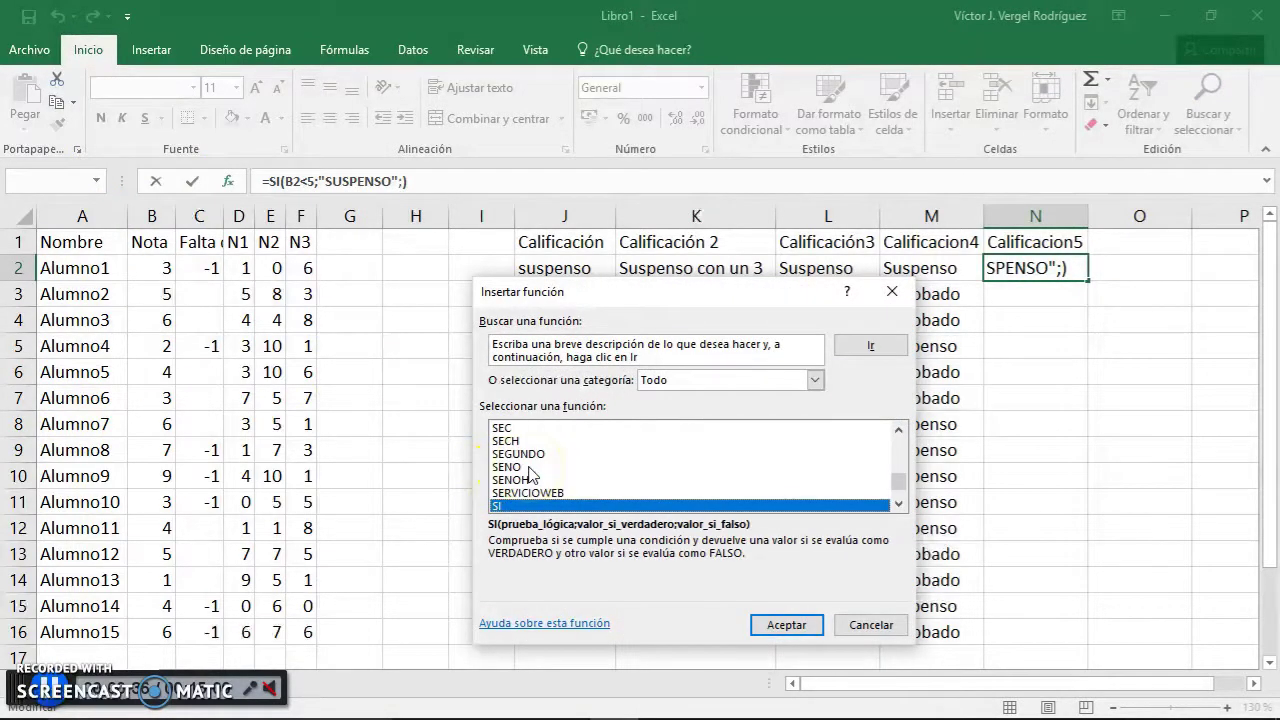
left_click(786, 624)
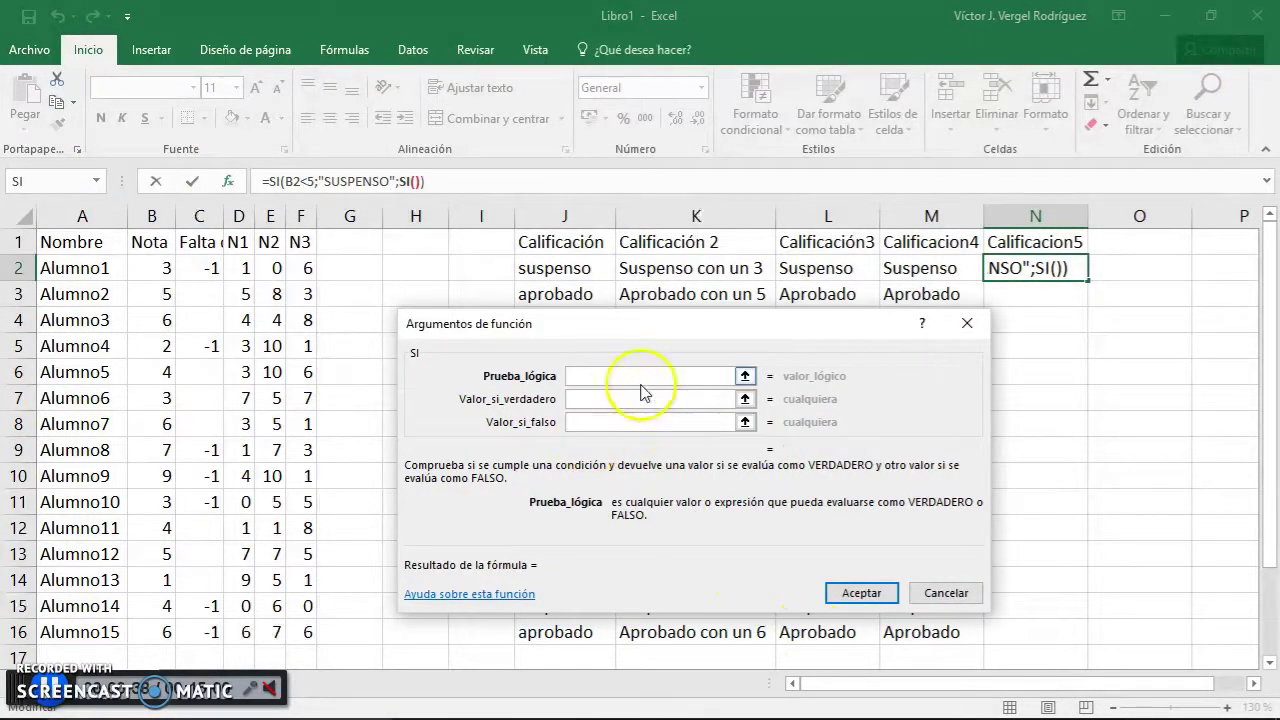
left_click_drag(627, 331, 589, 357)
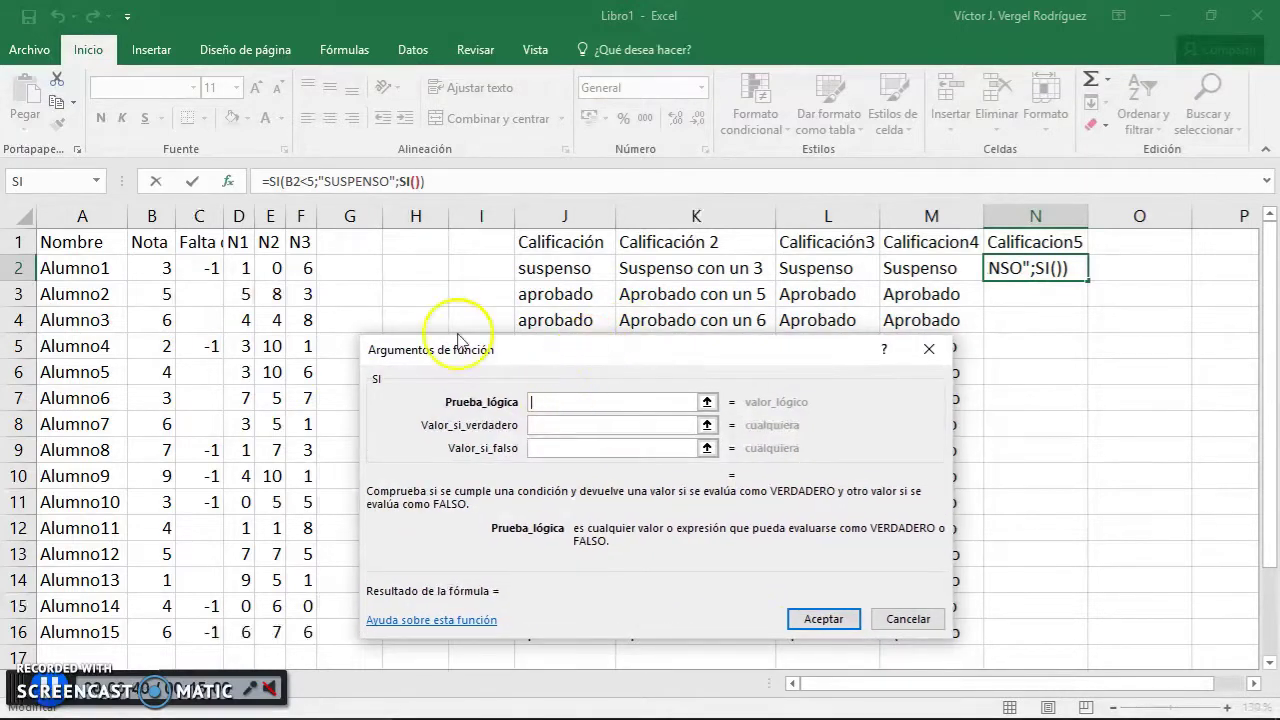
left_click(160, 268)
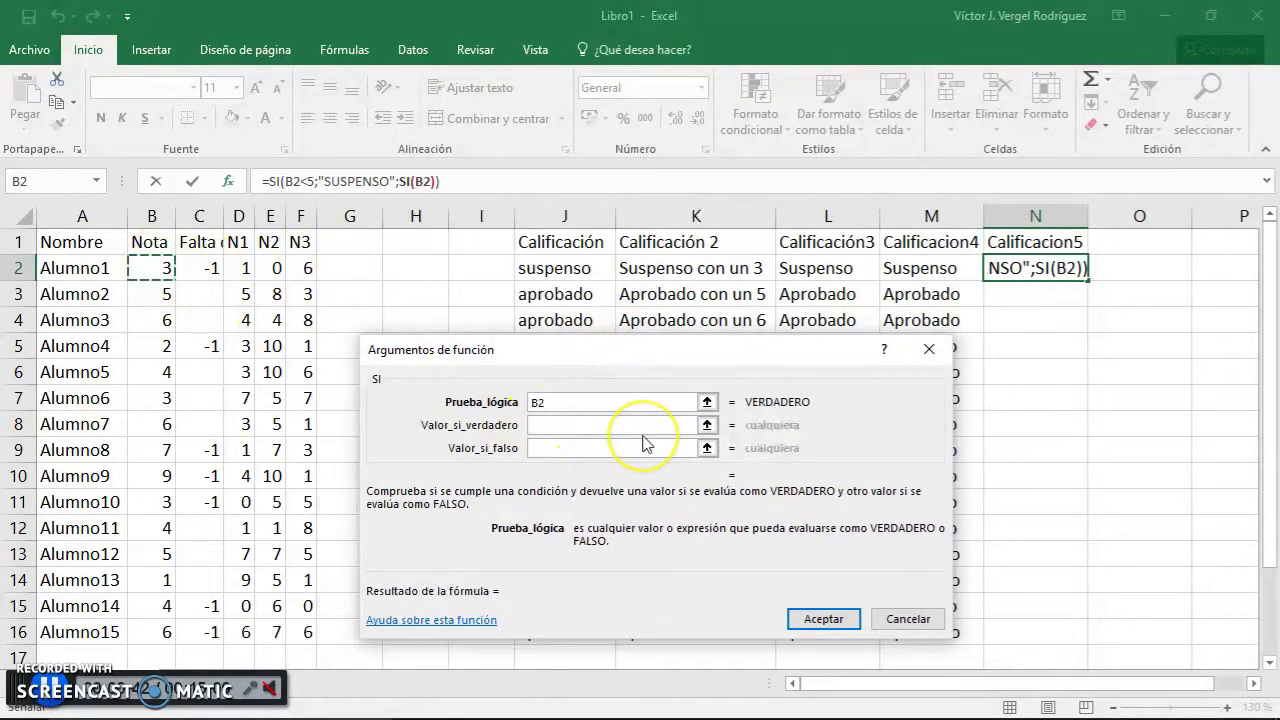
type("<")
key("BackSpace")
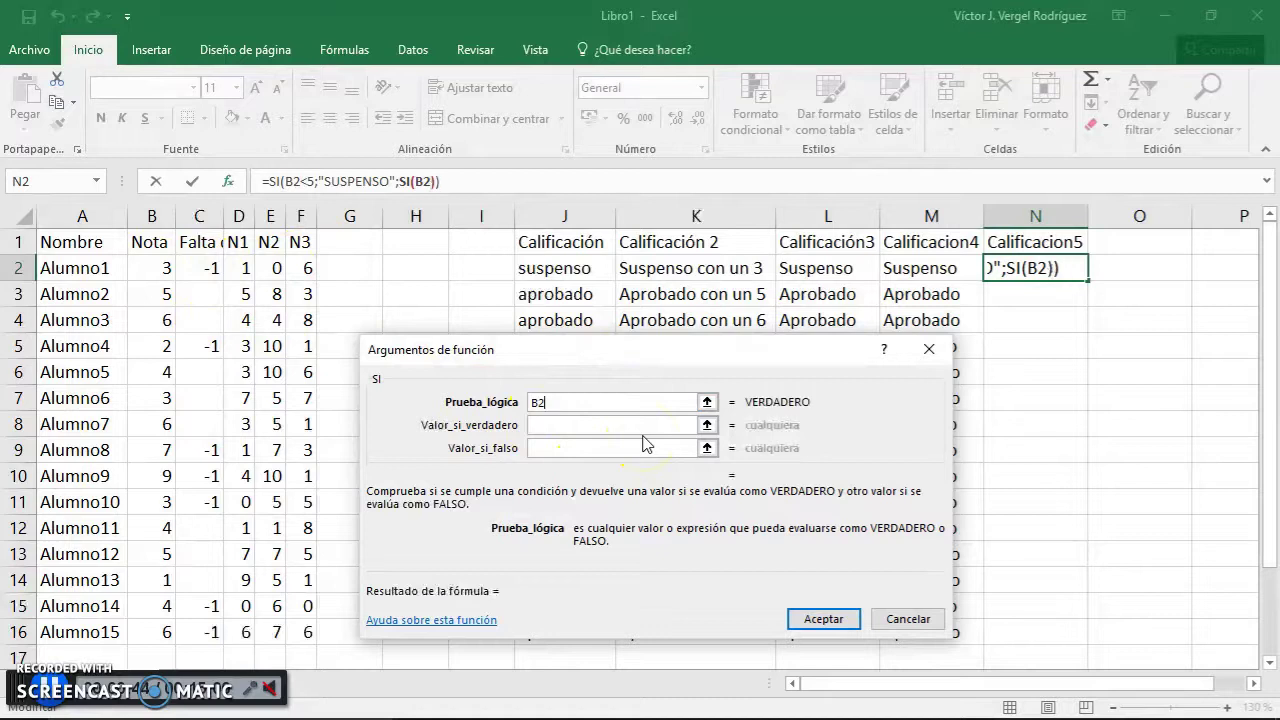
type(">")
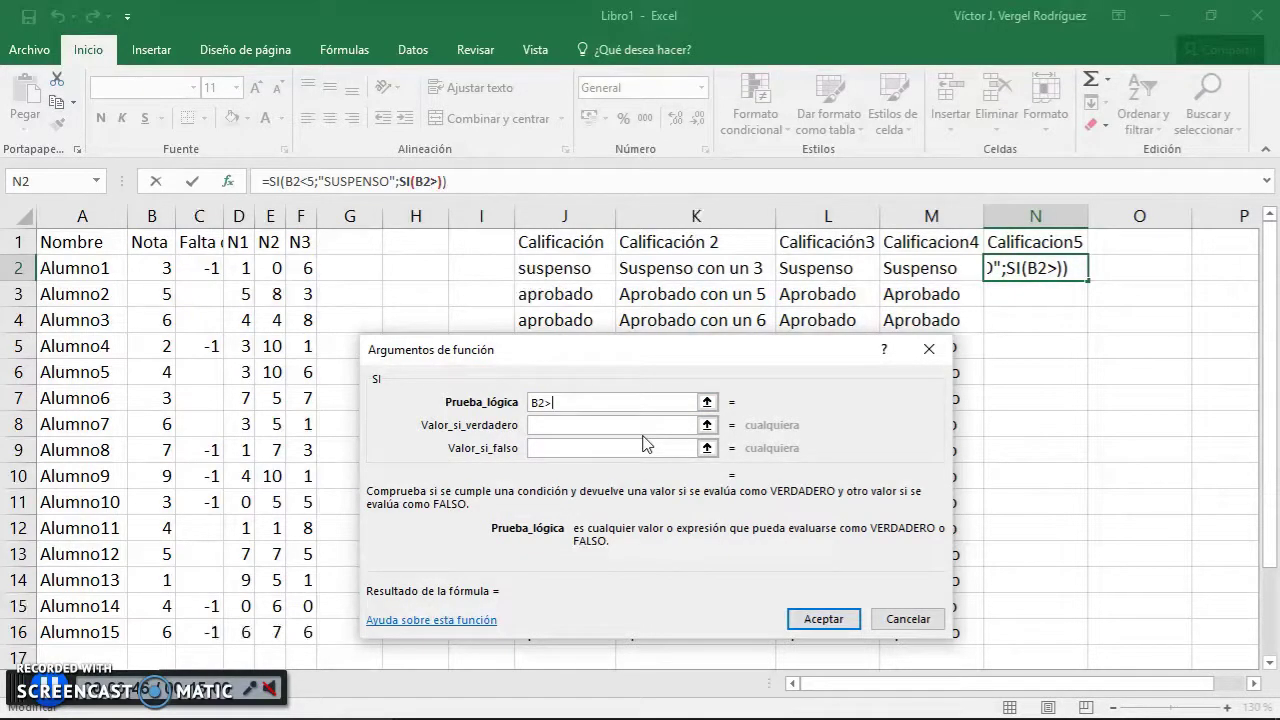
type("=8")
key("Tab")
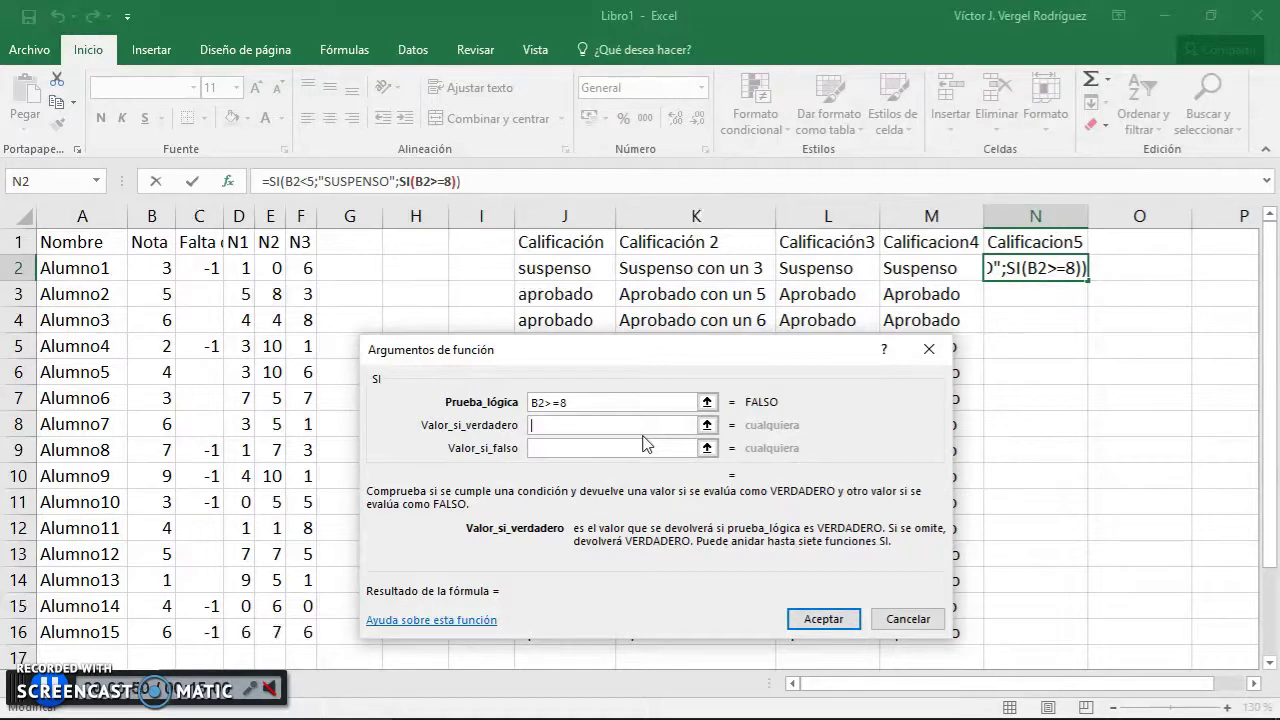
type("S")
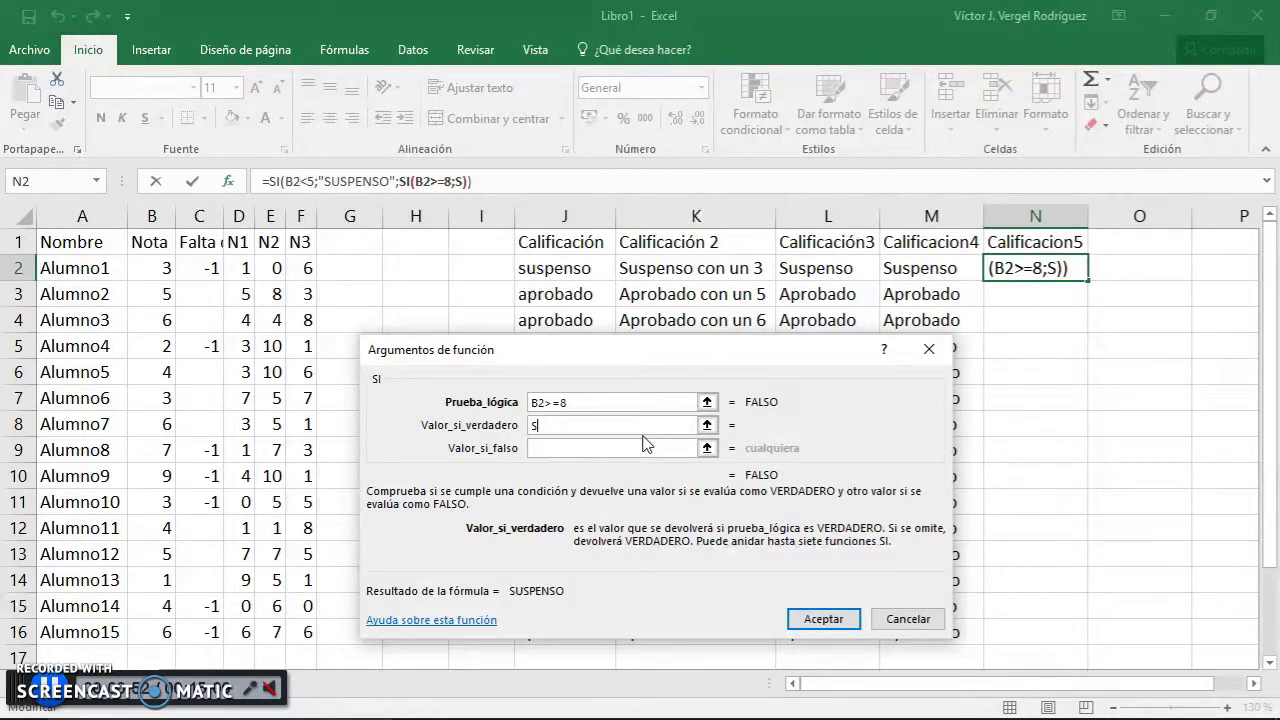
type("obresaliente")
key("Tab")
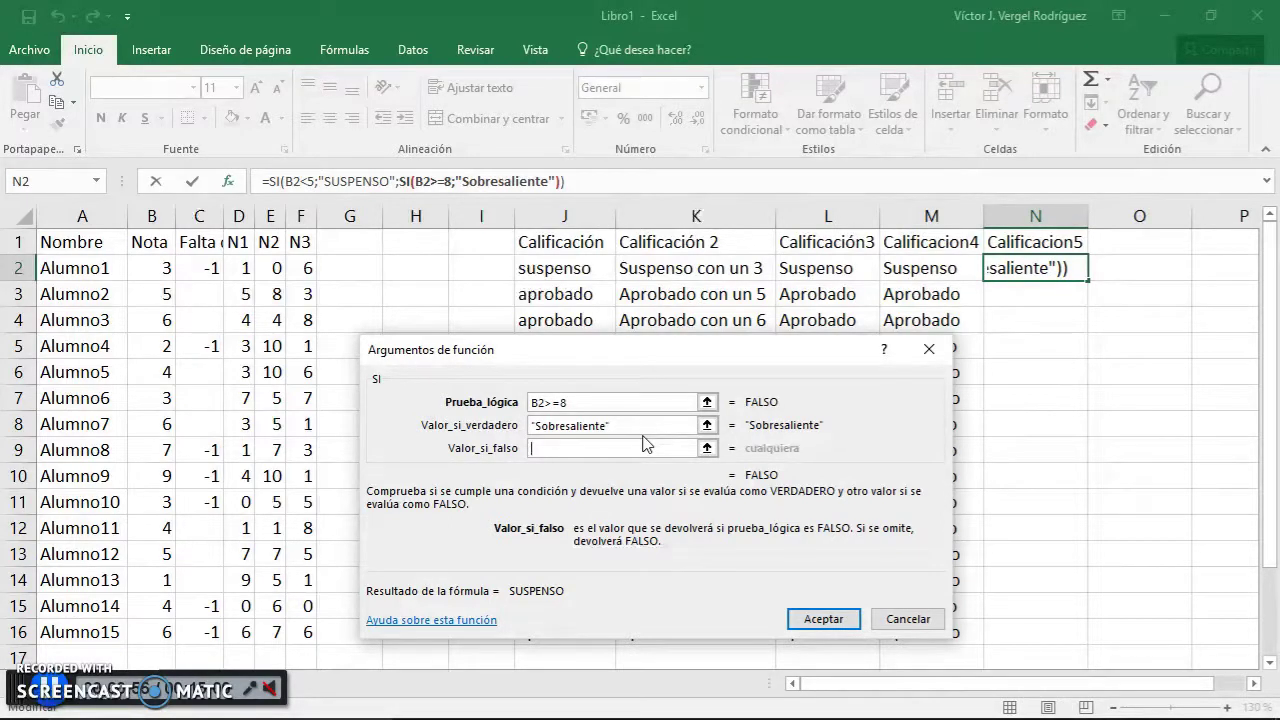
type("A")
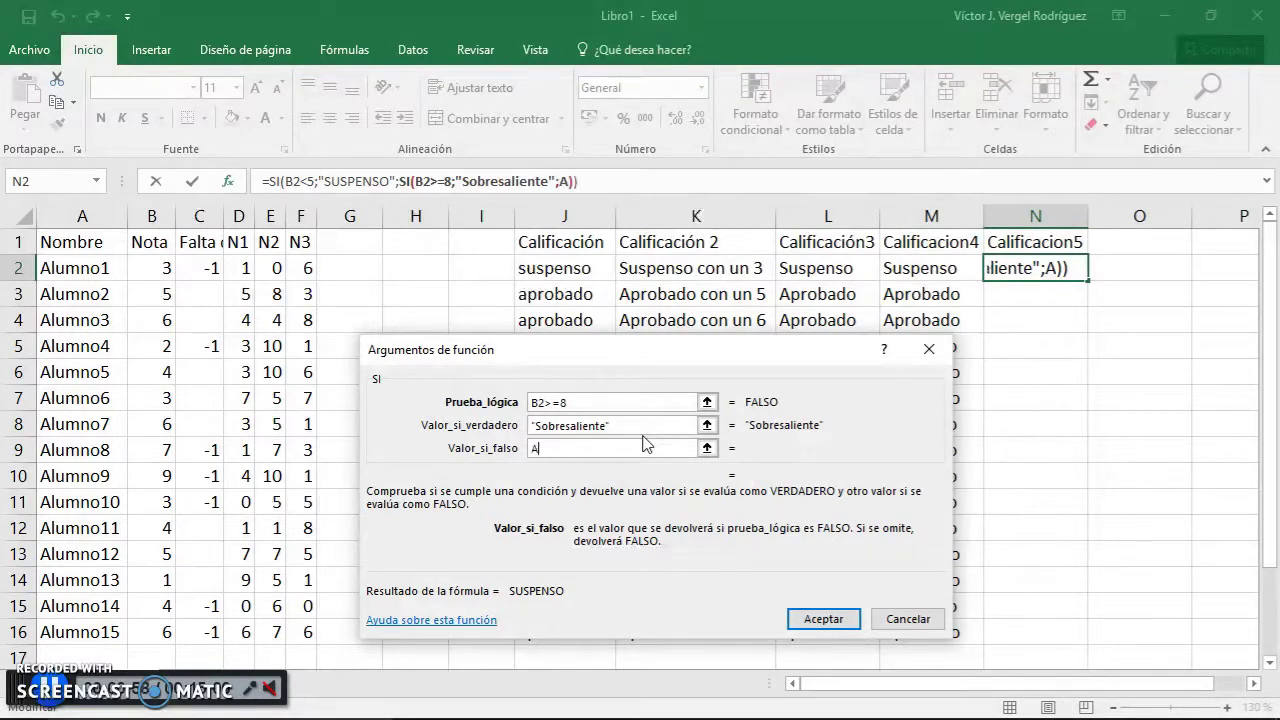
type("probado")
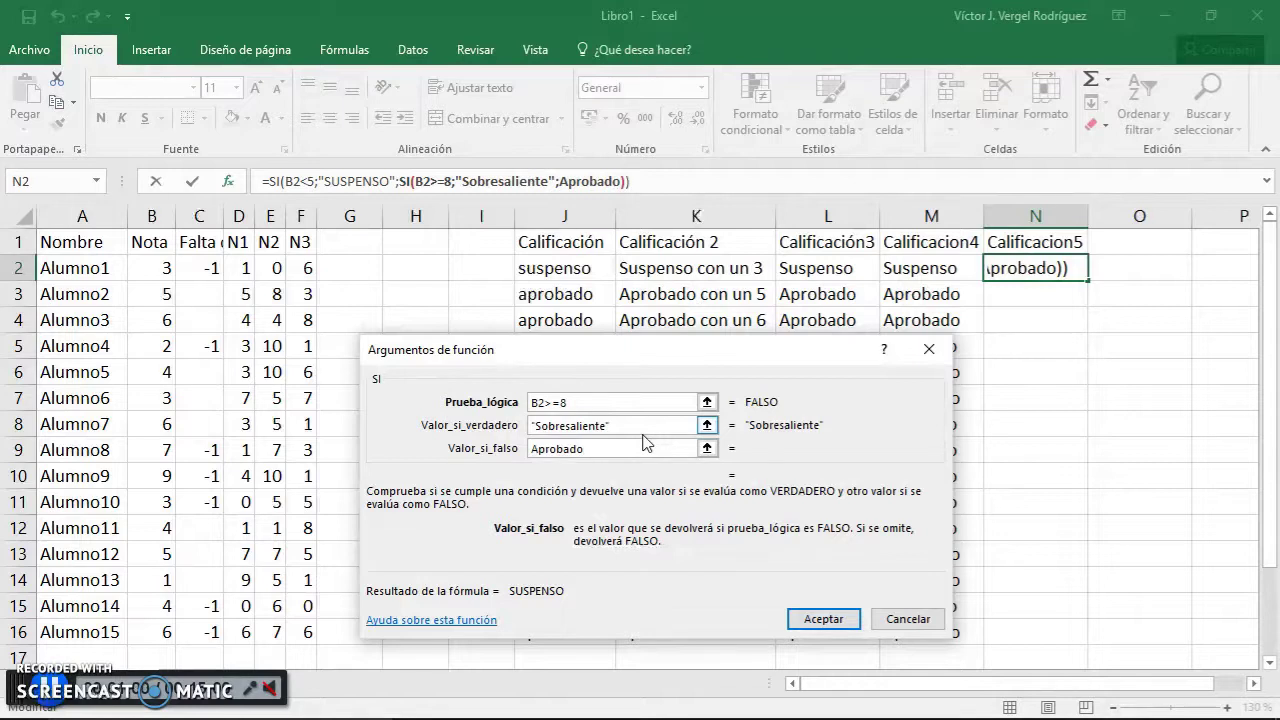
Quote "Aprobado" as text, review the outer SI, and confirm the nested formula
left_click(274, 181)
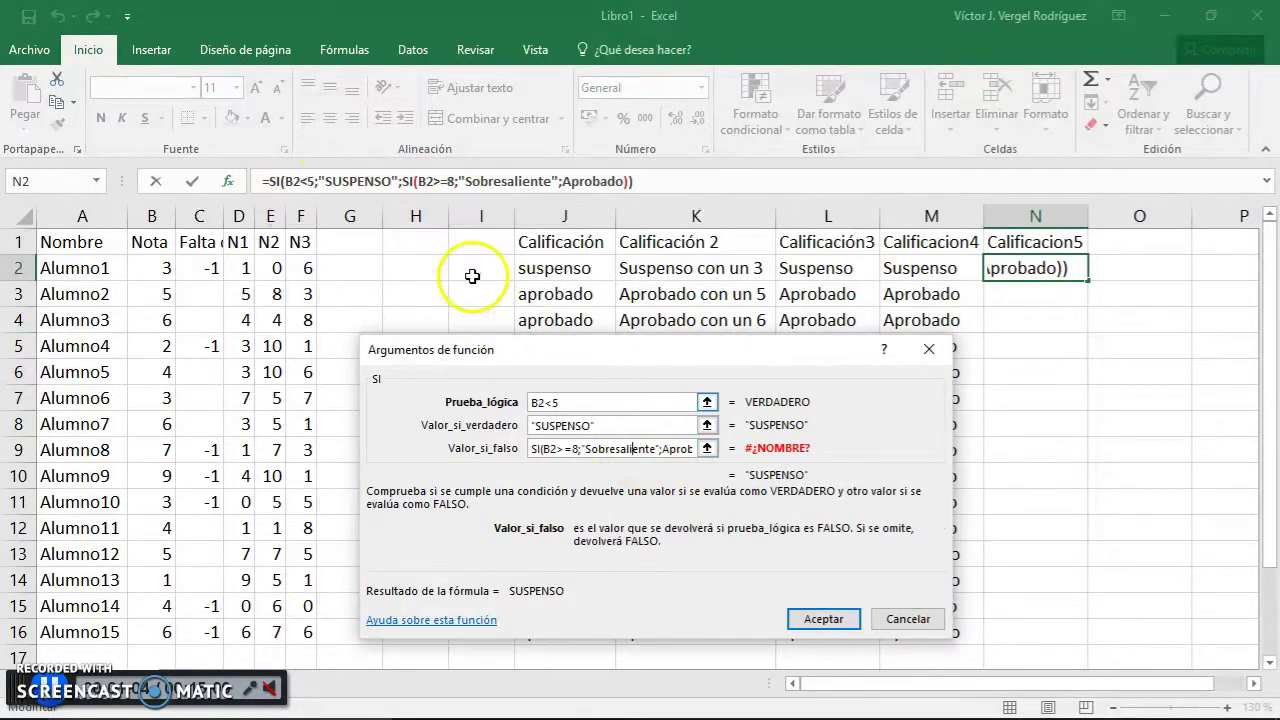
left_click(300, 181)
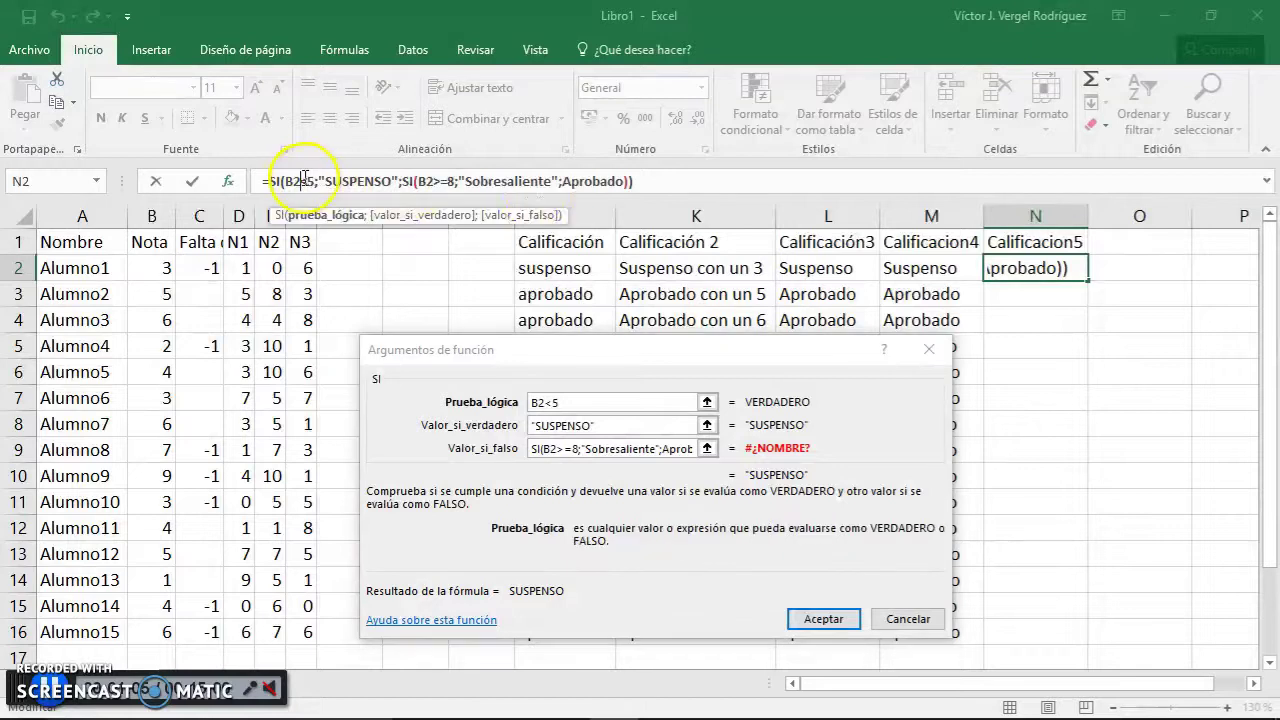
left_click(426, 180)
left_click(601, 449)
type("\"")
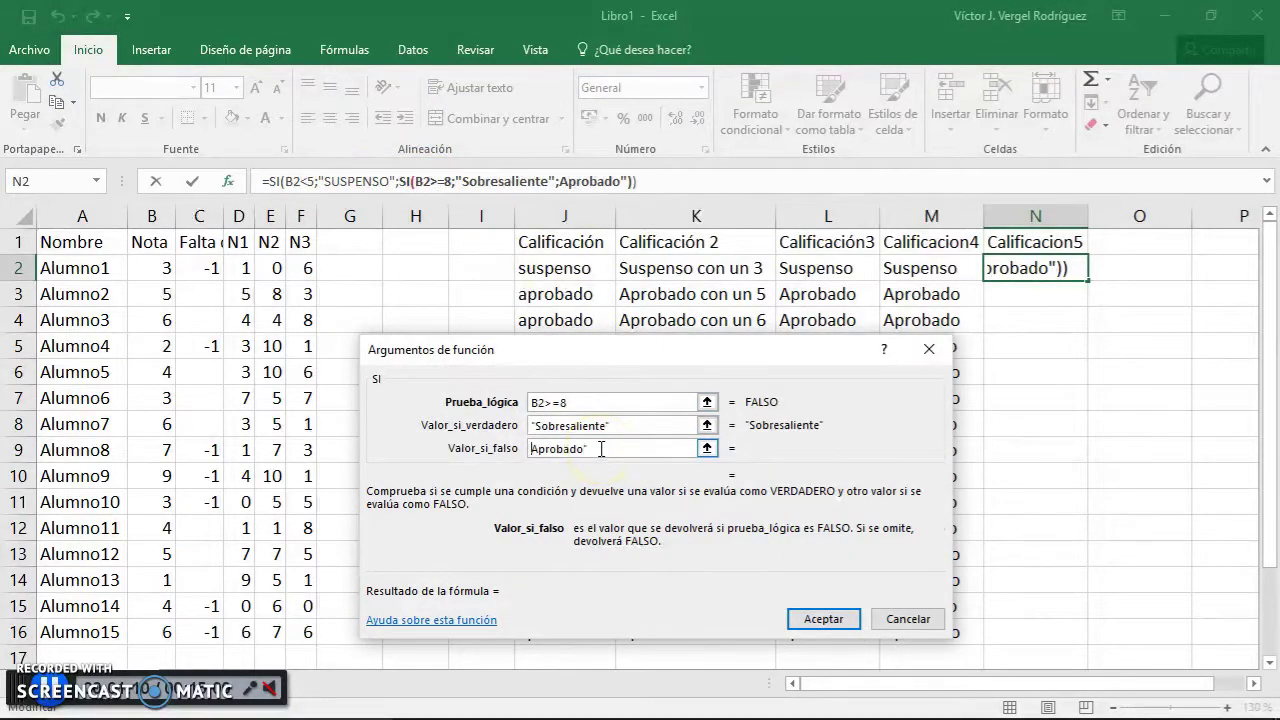
key("Home")
type("\"")
left_click(644, 428)
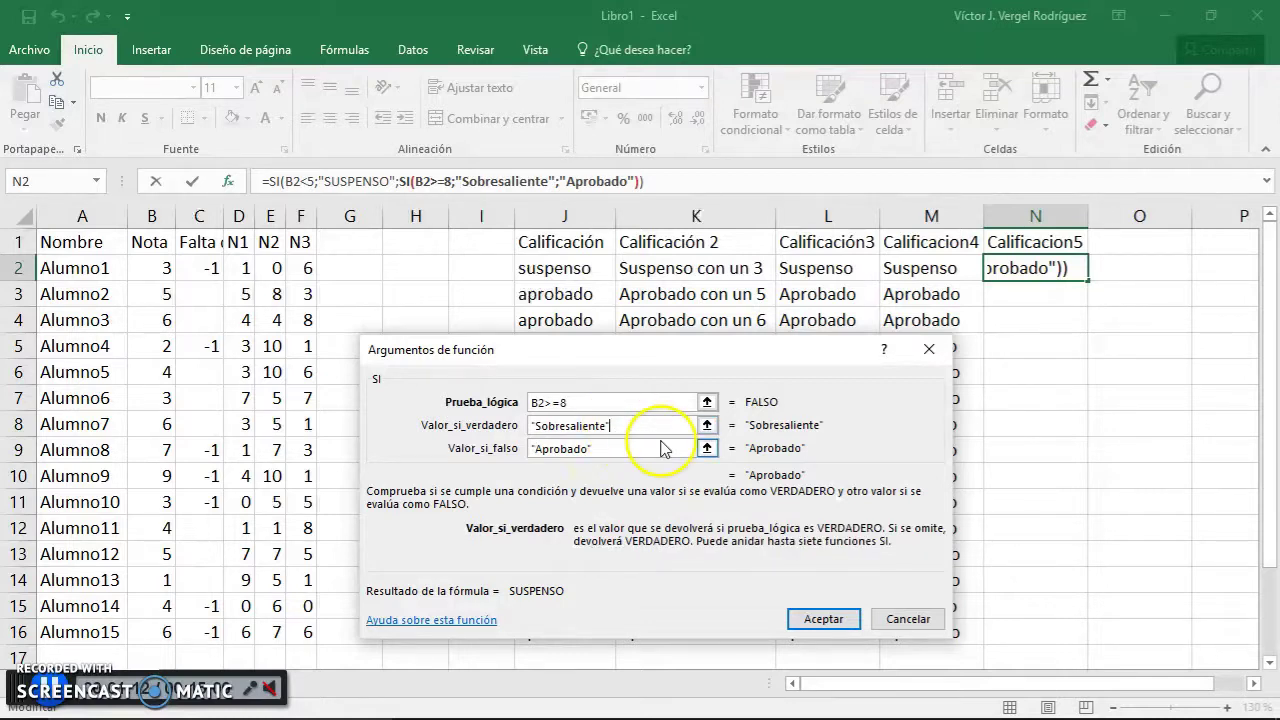
left_click(824, 619)
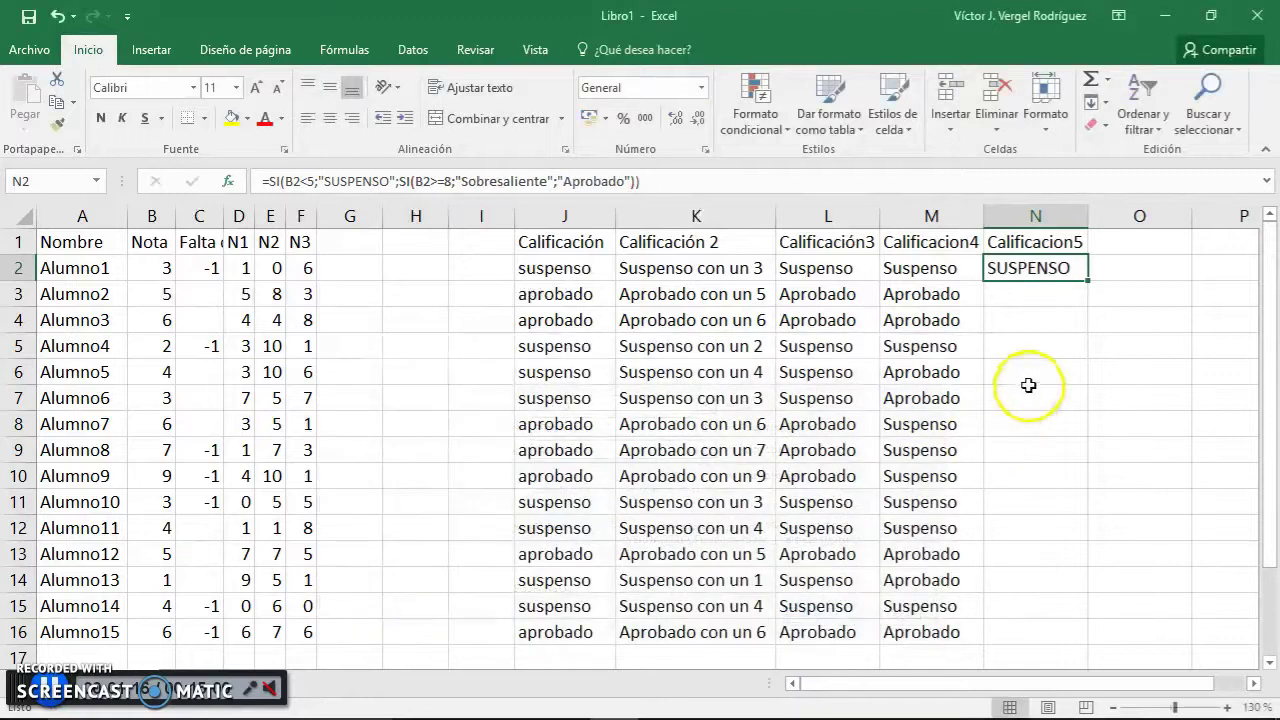
Copy the formula down, then underline 'condiciones múltiples' under the O, Y heading in Word
double_click(1087, 280)
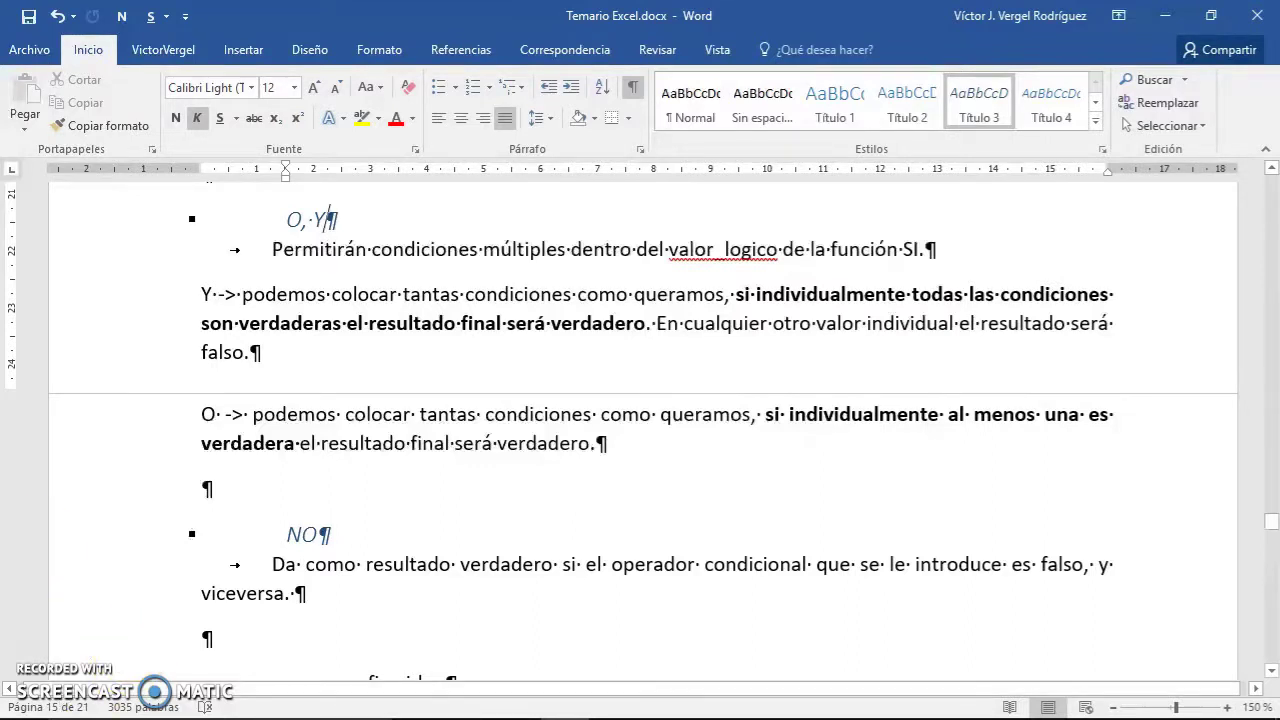
double_click(296, 222)
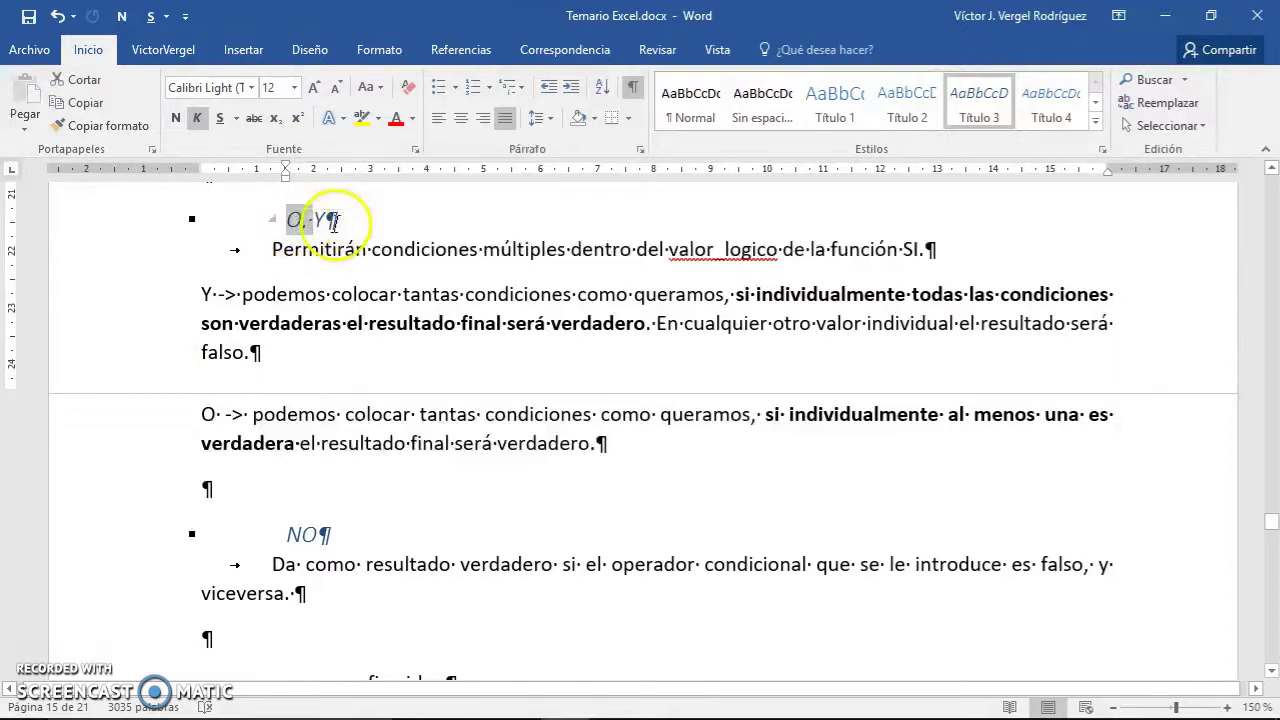
left_click_drag(290, 220, 336, 222)
left_click_drag(437, 255, 566, 250)
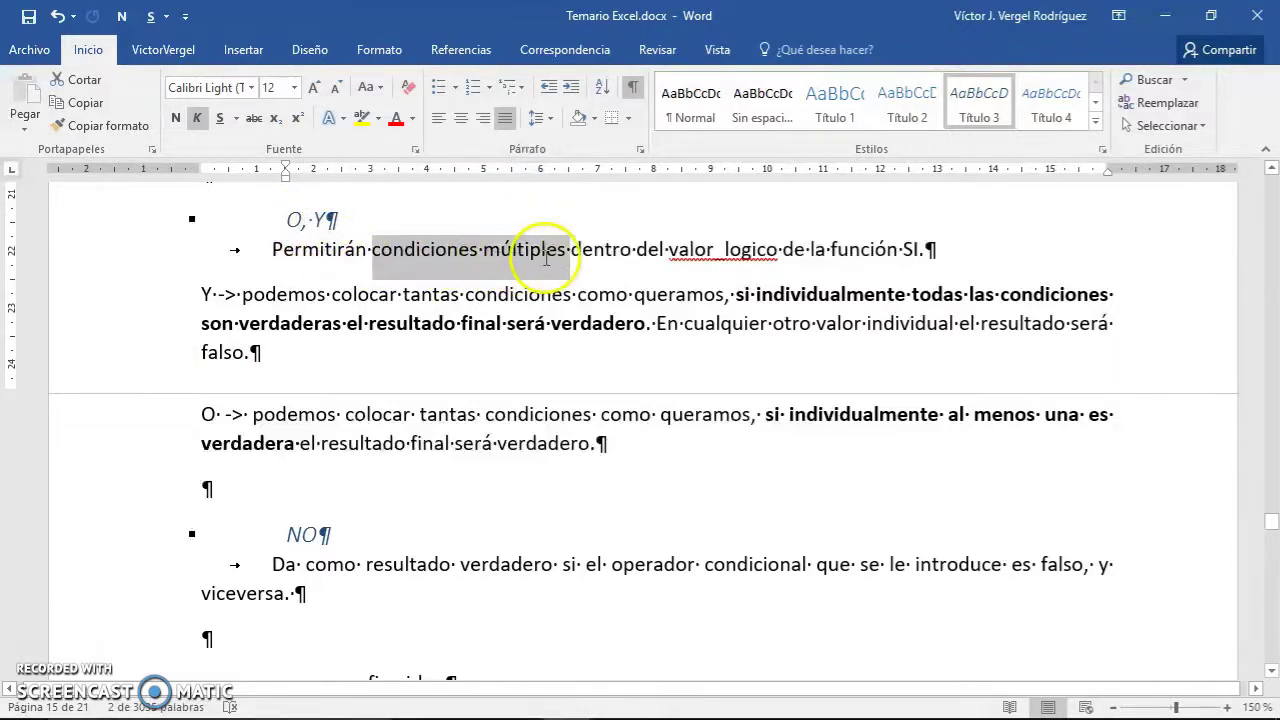
key("ctrl+s")
left_click(657, 246)
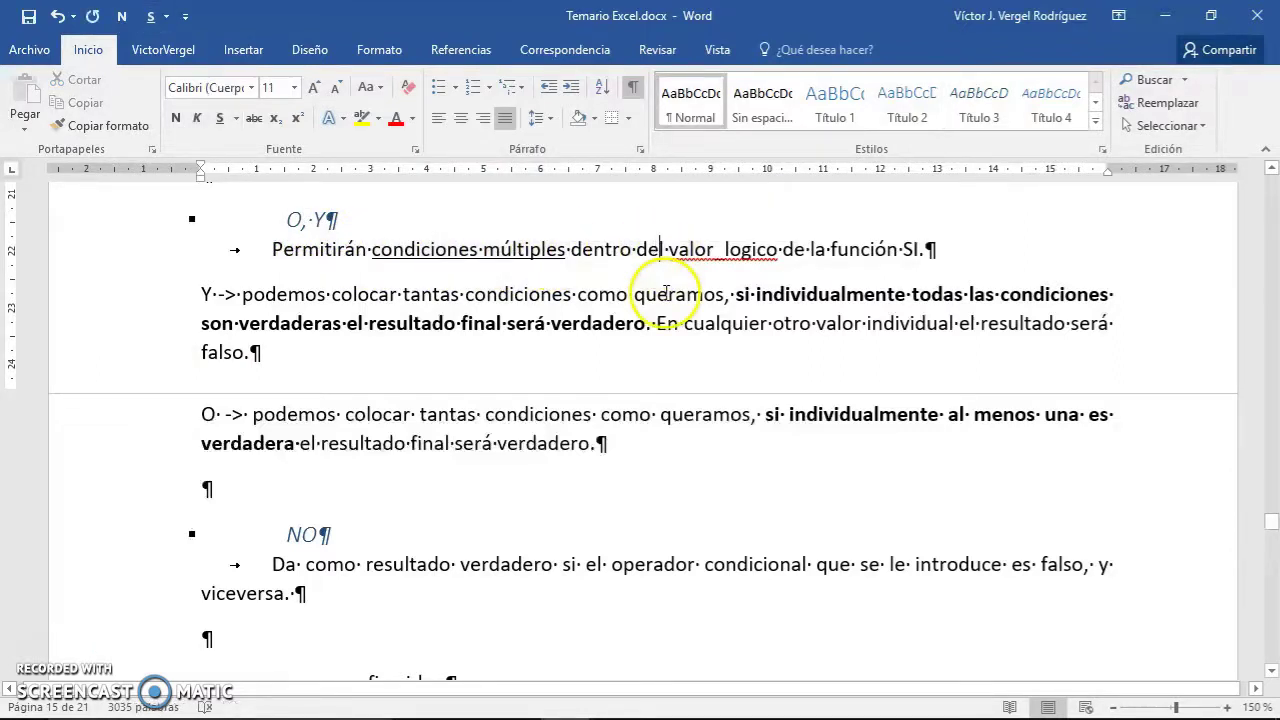
left_click(943, 251)
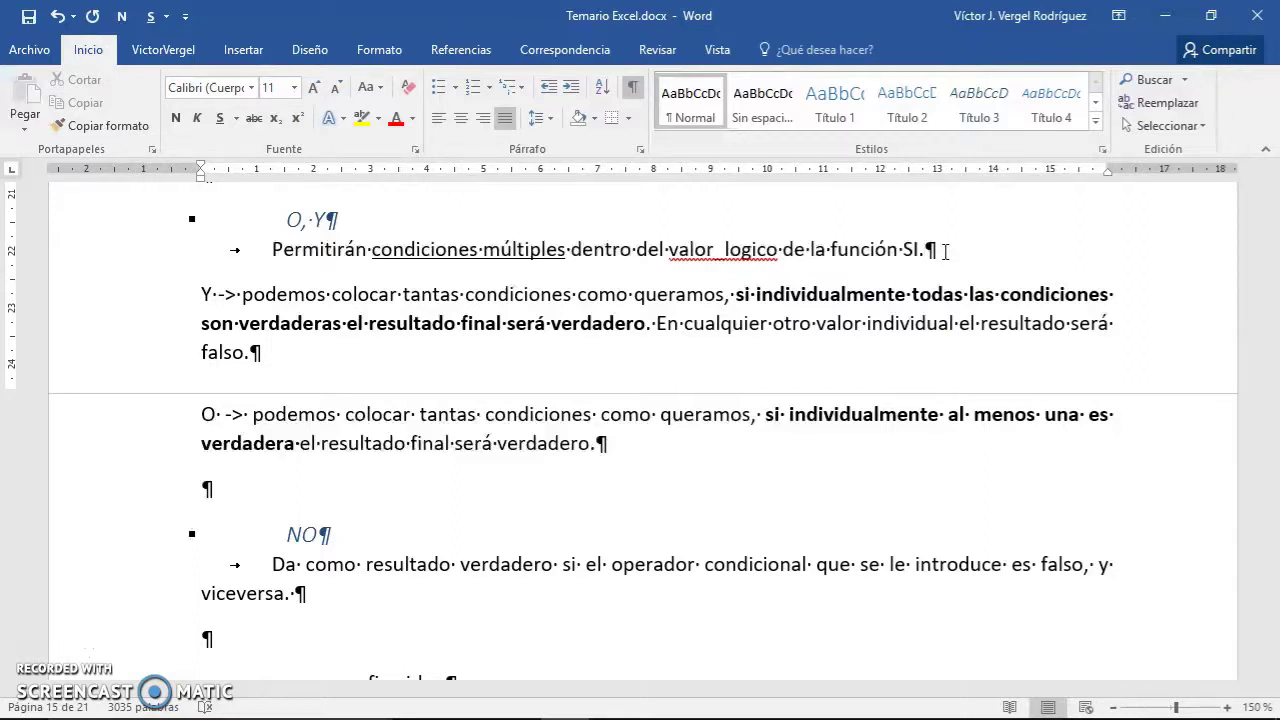
Select the bold Y and O operator rules in the notes, then go back to Excel
left_click(945, 251)
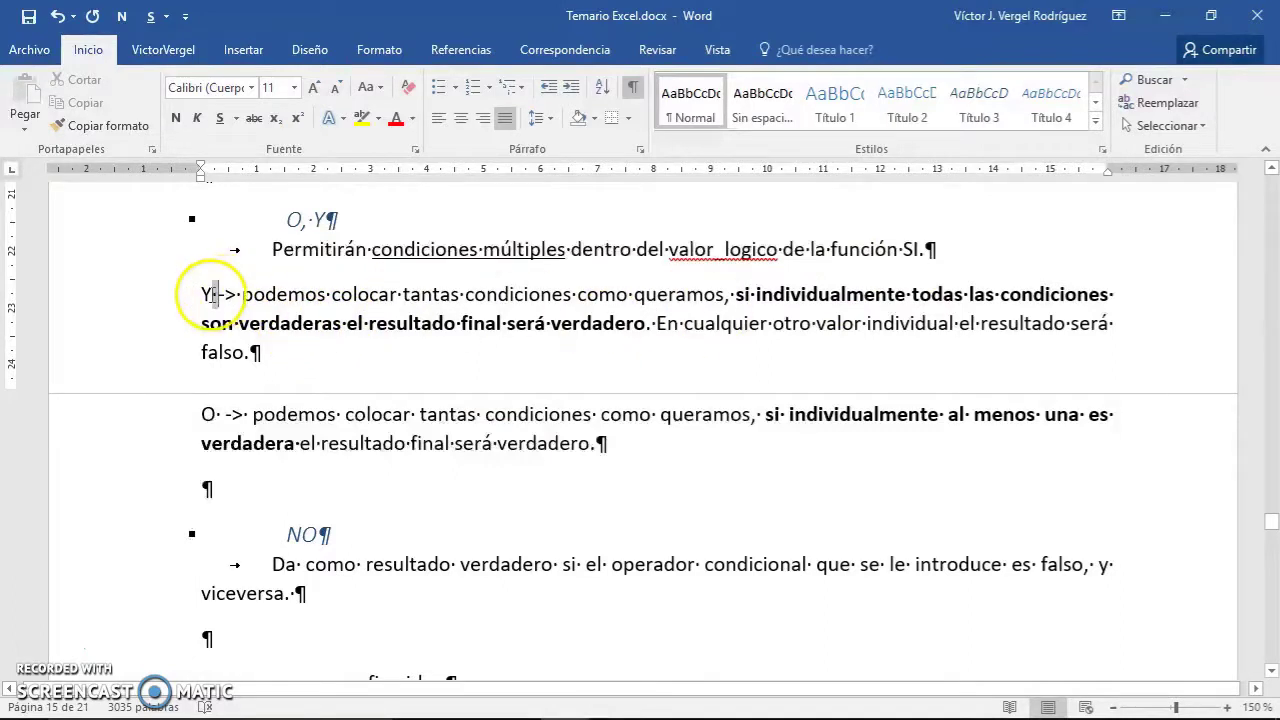
left_click_drag(216, 294, 199, 294)
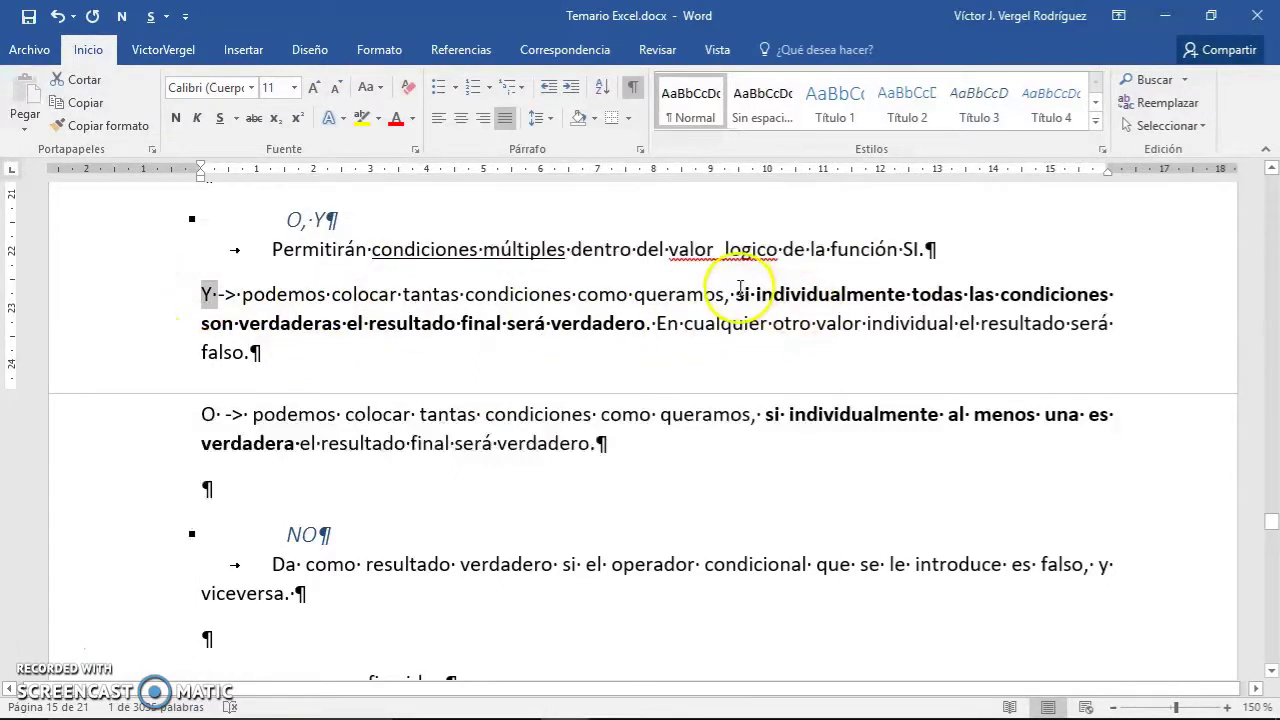
left_click_drag(735, 294, 648, 323)
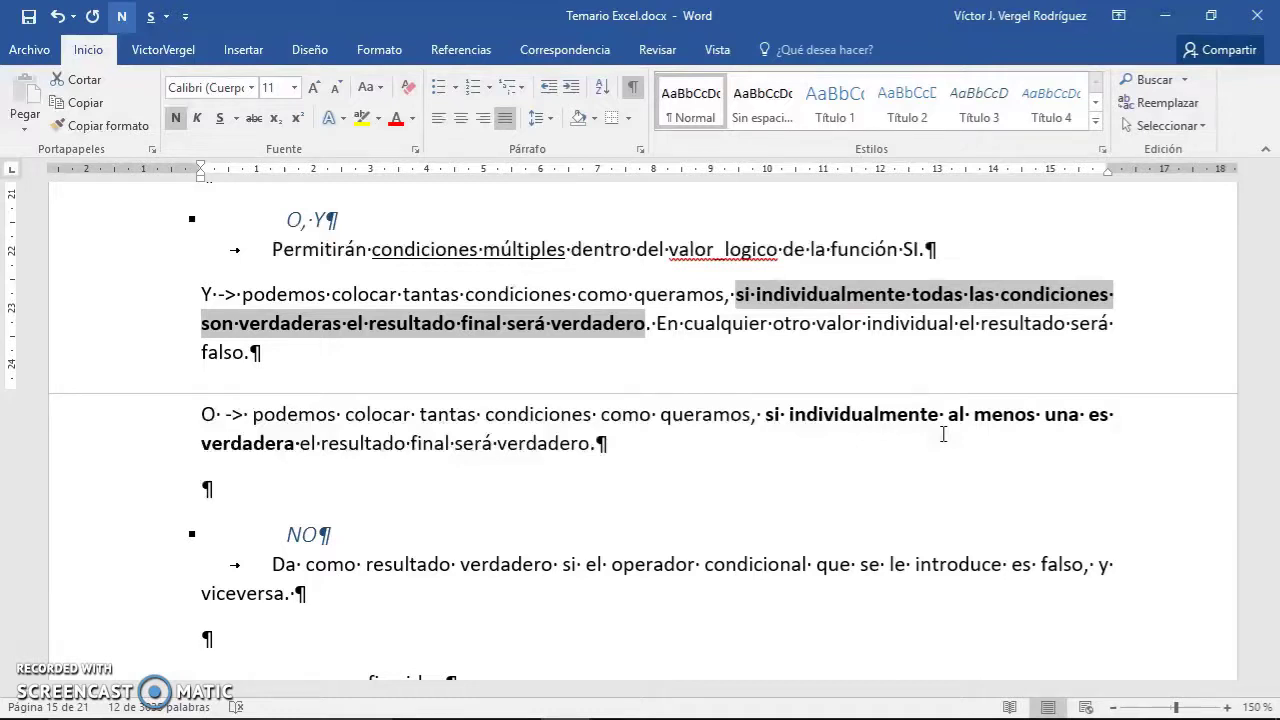
left_click_drag(758, 416, 298, 446)
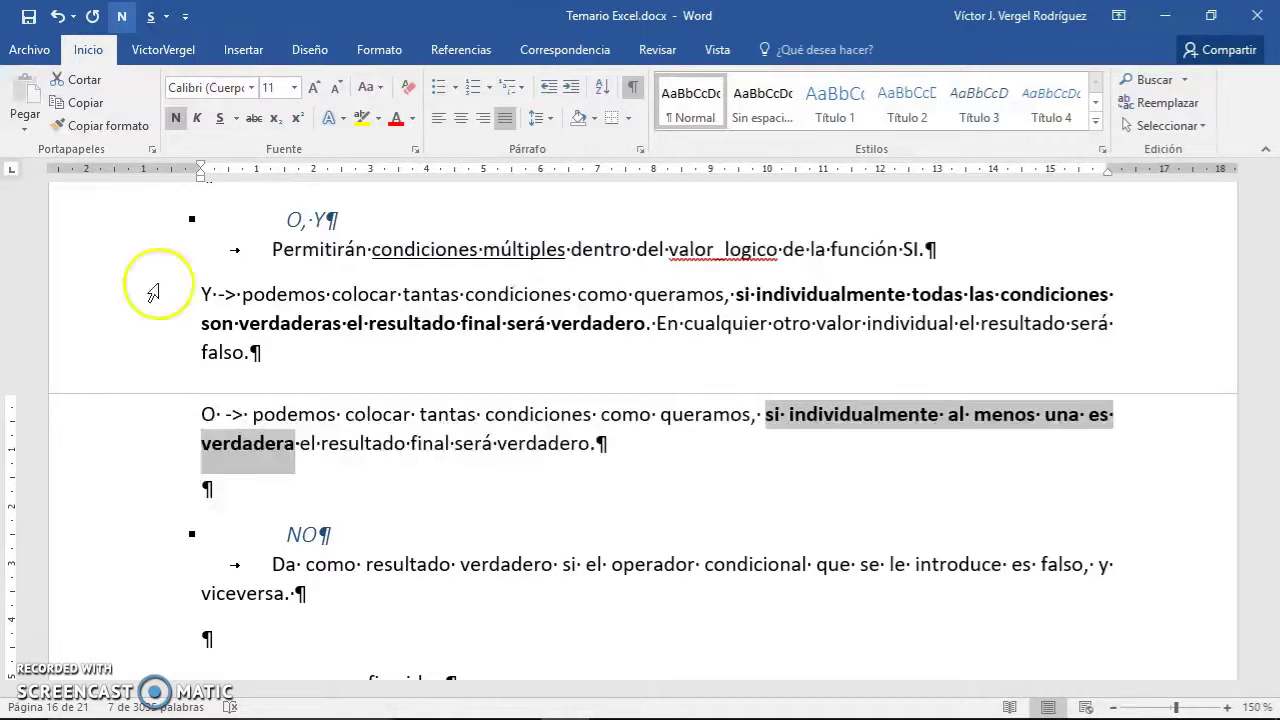
left_click(60, 700)
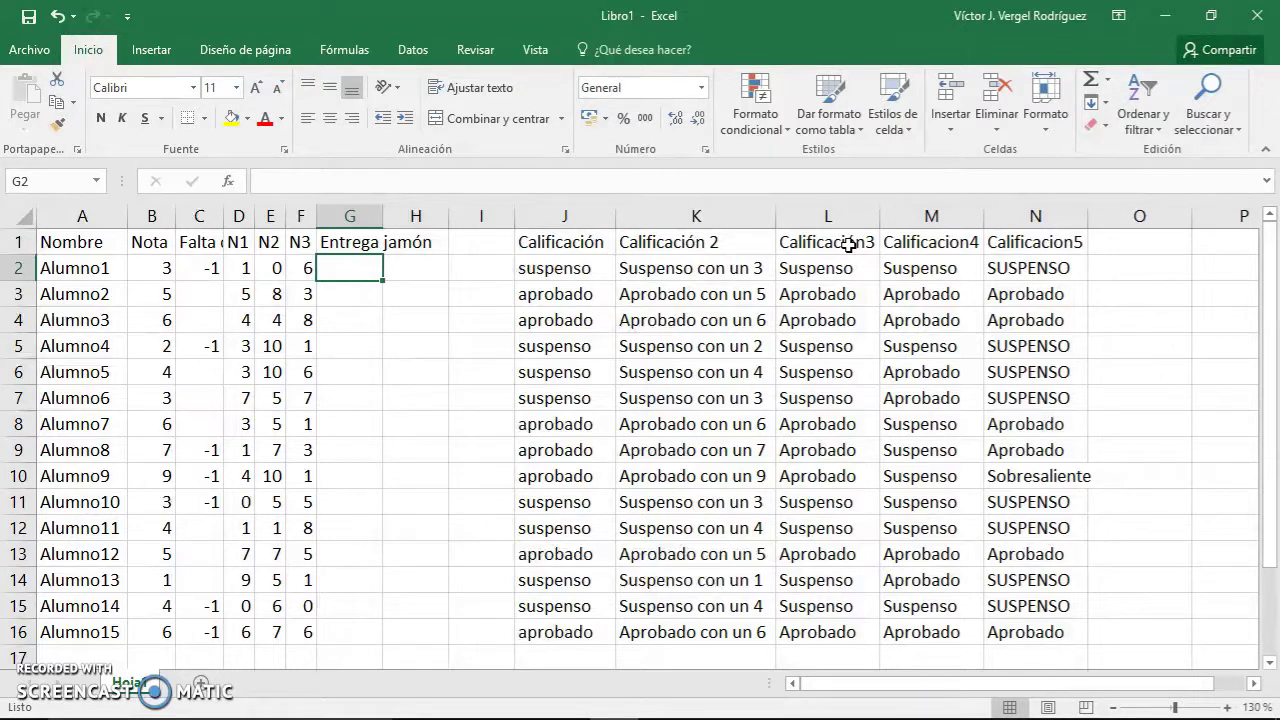
Enter Entrega jamón values si, si, si, then no, no for the first students in column G
key("Left")
key("Left")
key("Left")
key("Left")
key("Left")
key("ctrl+shift+Down")
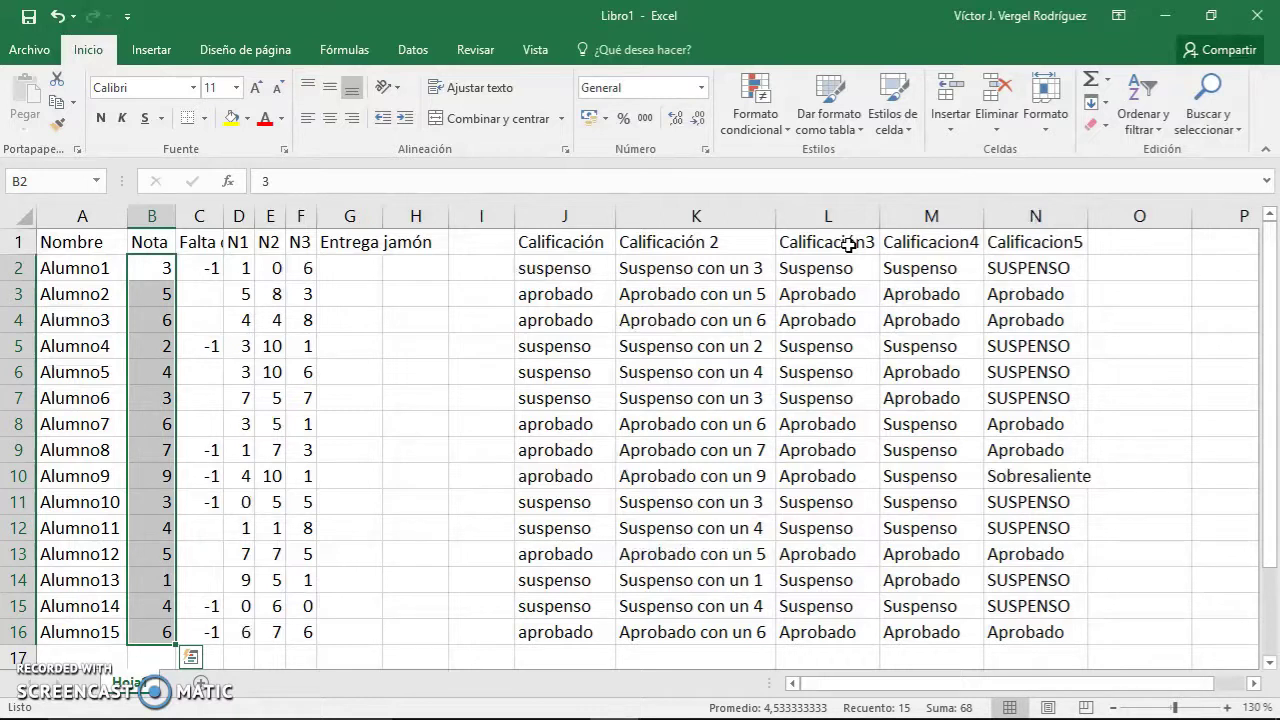
key("Right")
key("Right")
key("Right")
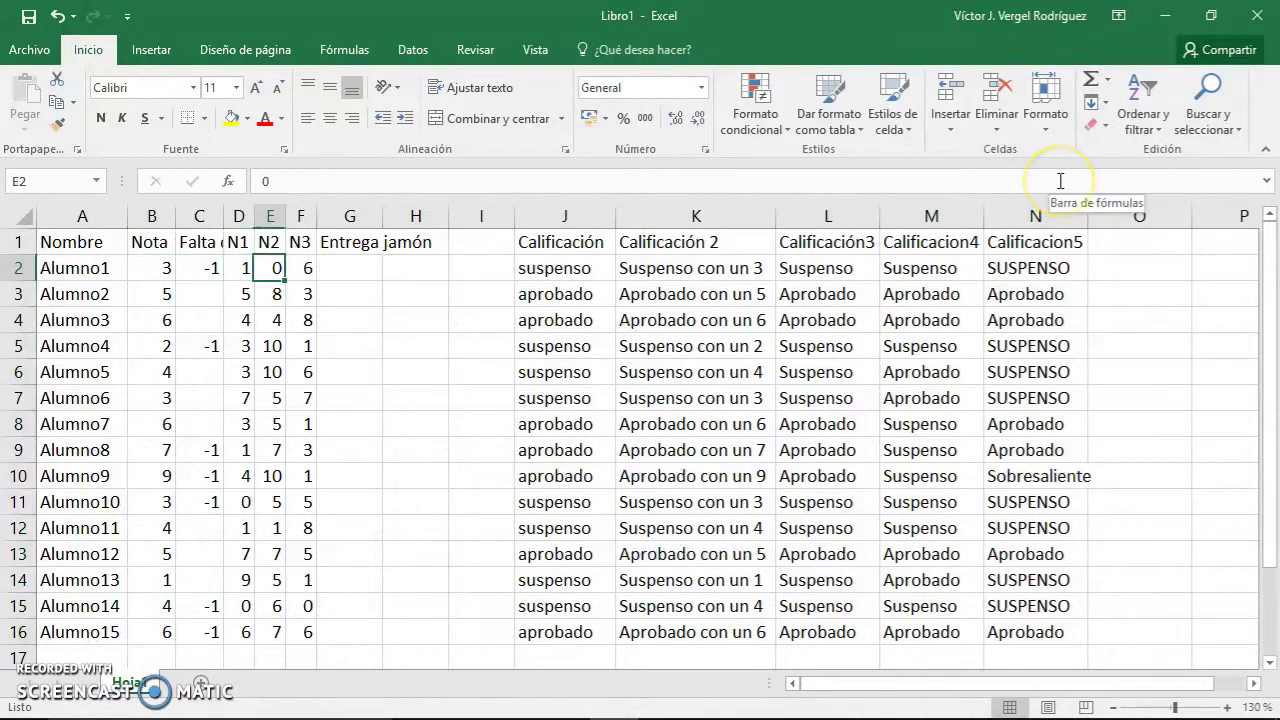
key("Right")
key("Right")
type("si")
key("Return")
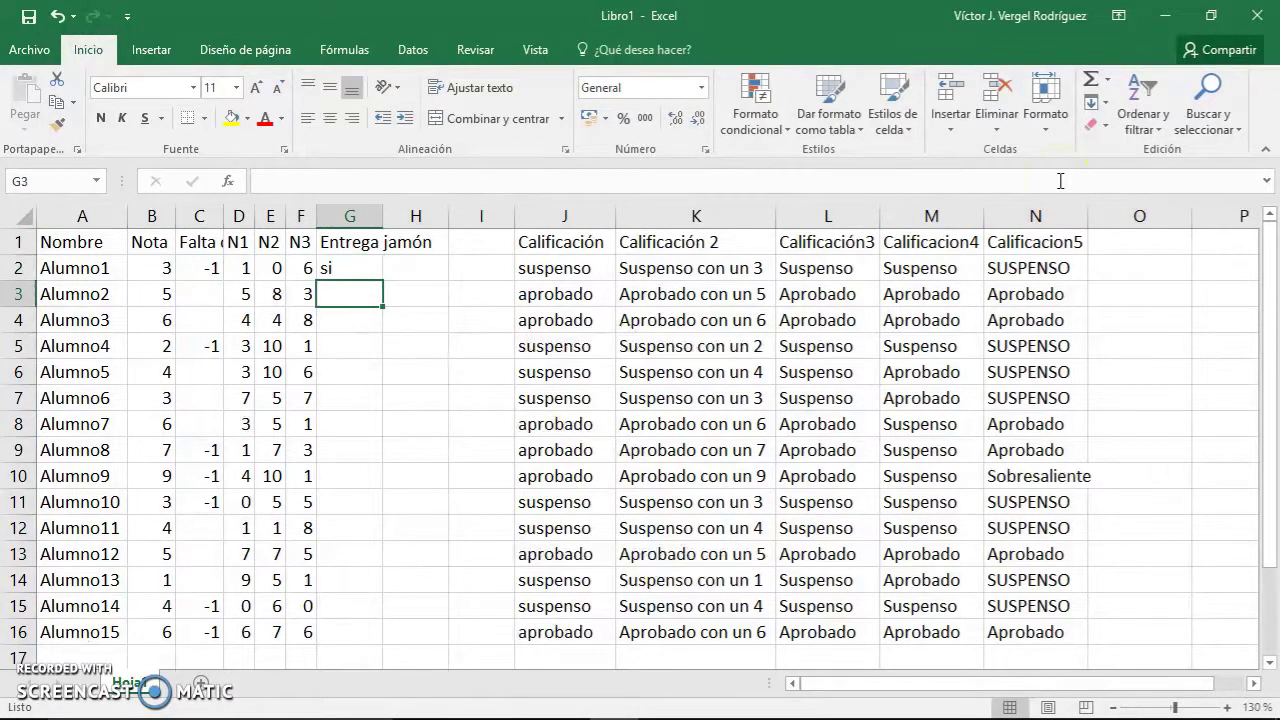
type("si")
key("Return")
type("si")
key("Return")
Fill the remaining students' Entrega jamón cells with si or no and return to the column top
type("si")
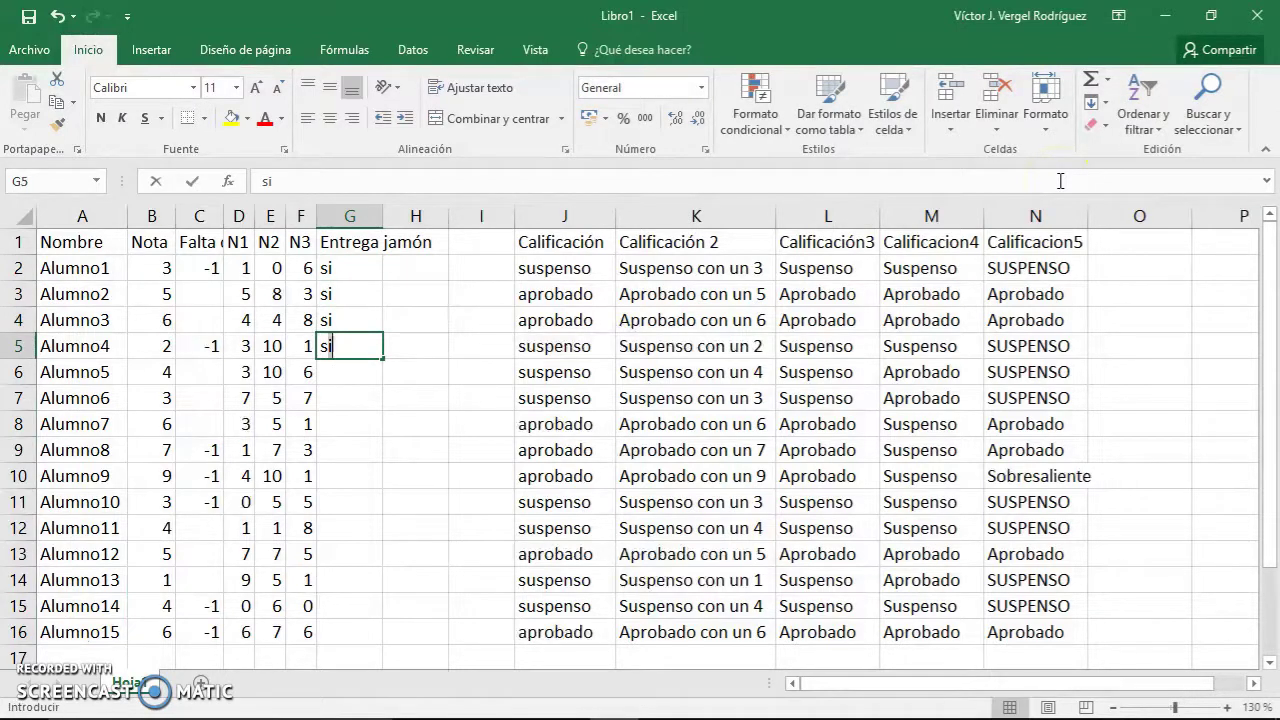
key("Return")
type("no")
key("Return")
type("no")
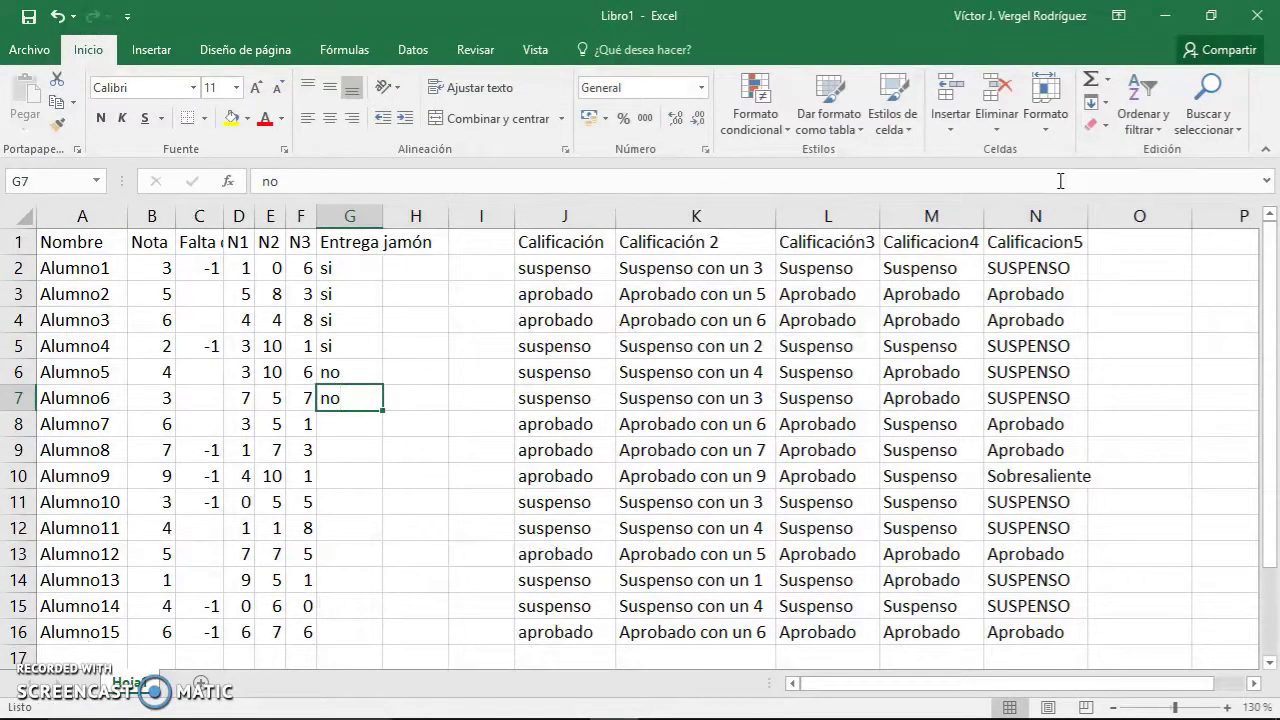
key("Return")
type("si")
key("Return")
type("no")
key("Return")
type("si")
key("Return")
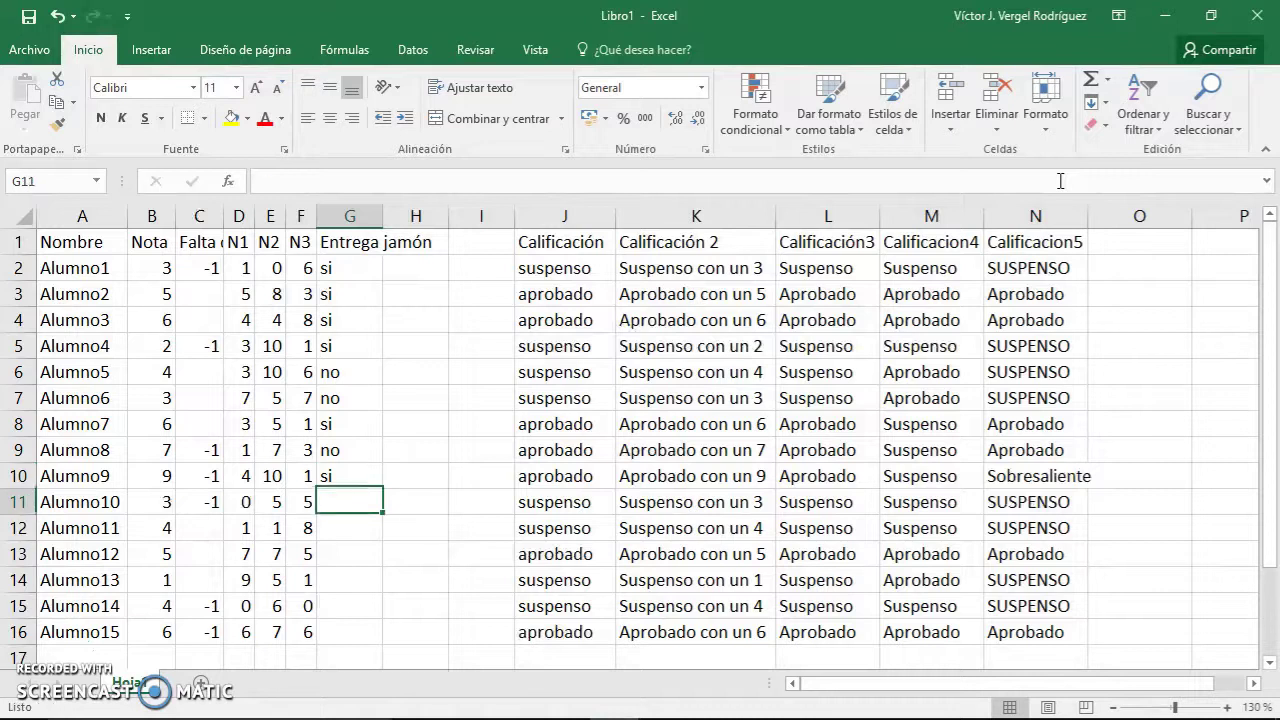
type("sino")
key("Return")
type("no")
key("Return")
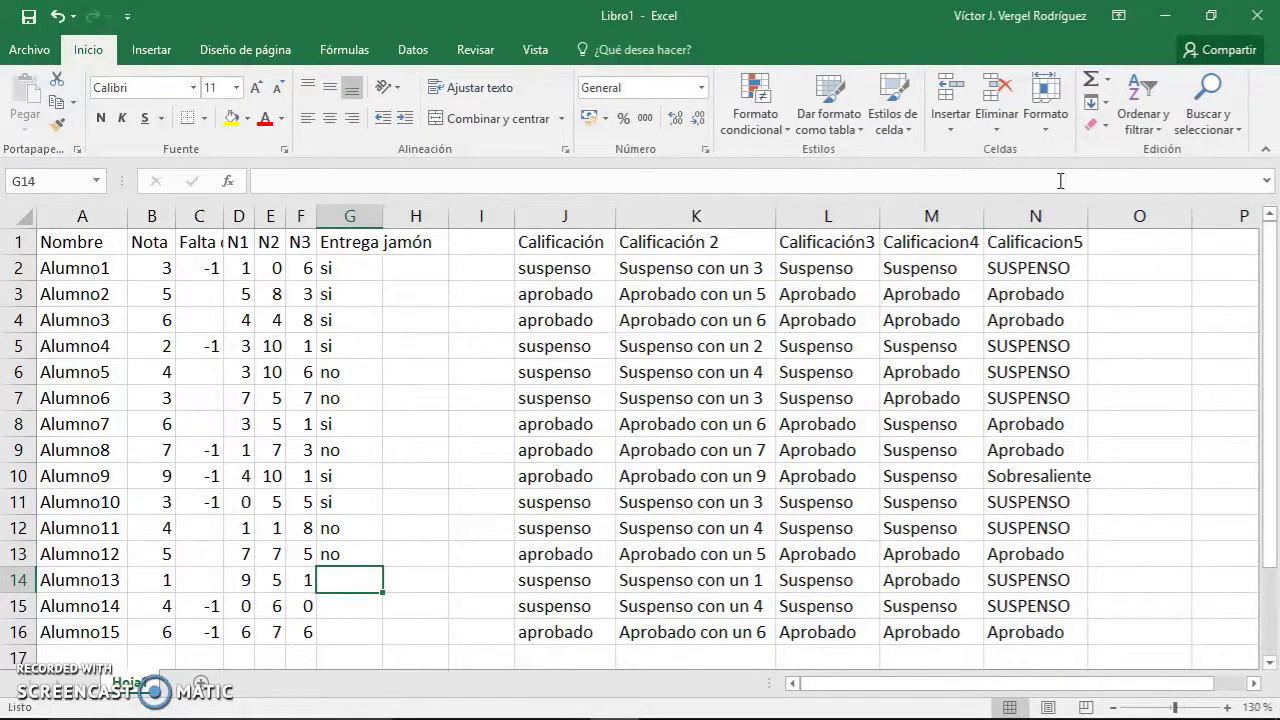
type("no")
key("Return")
type("si")
key("Return")
type("si")
key("Return")
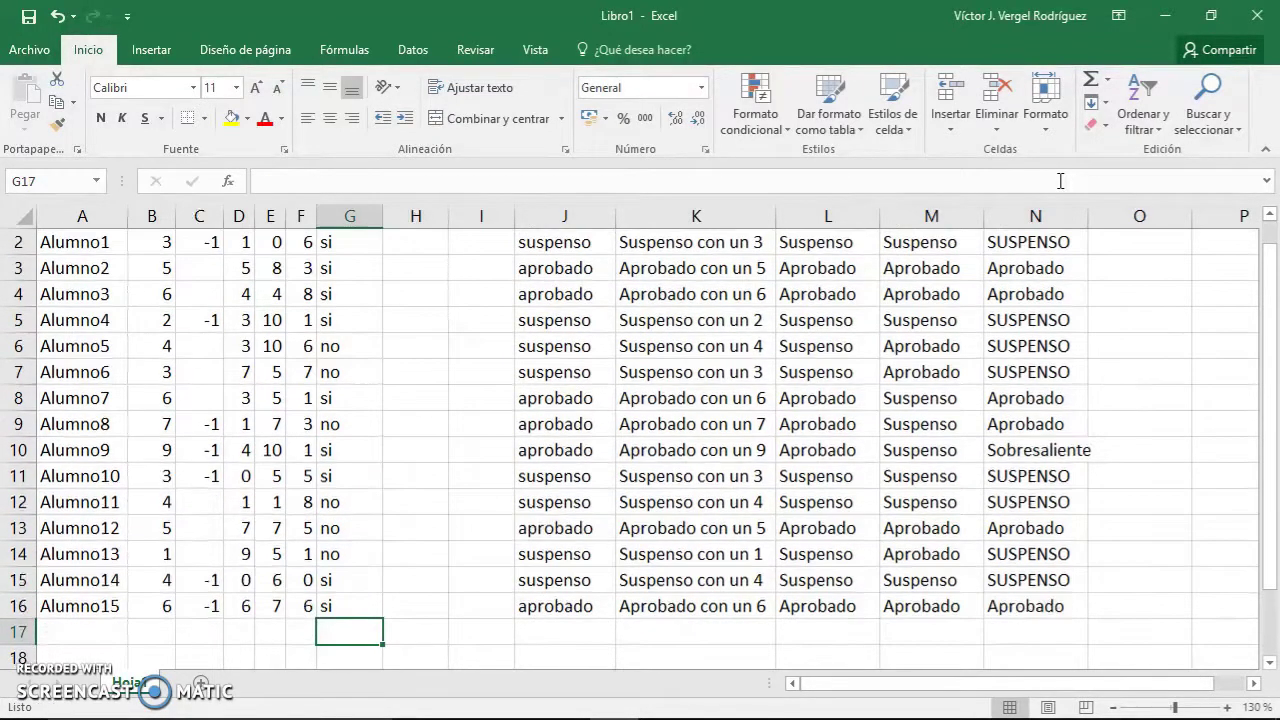
key("ctrl+Up")
key("ctrl+Up")
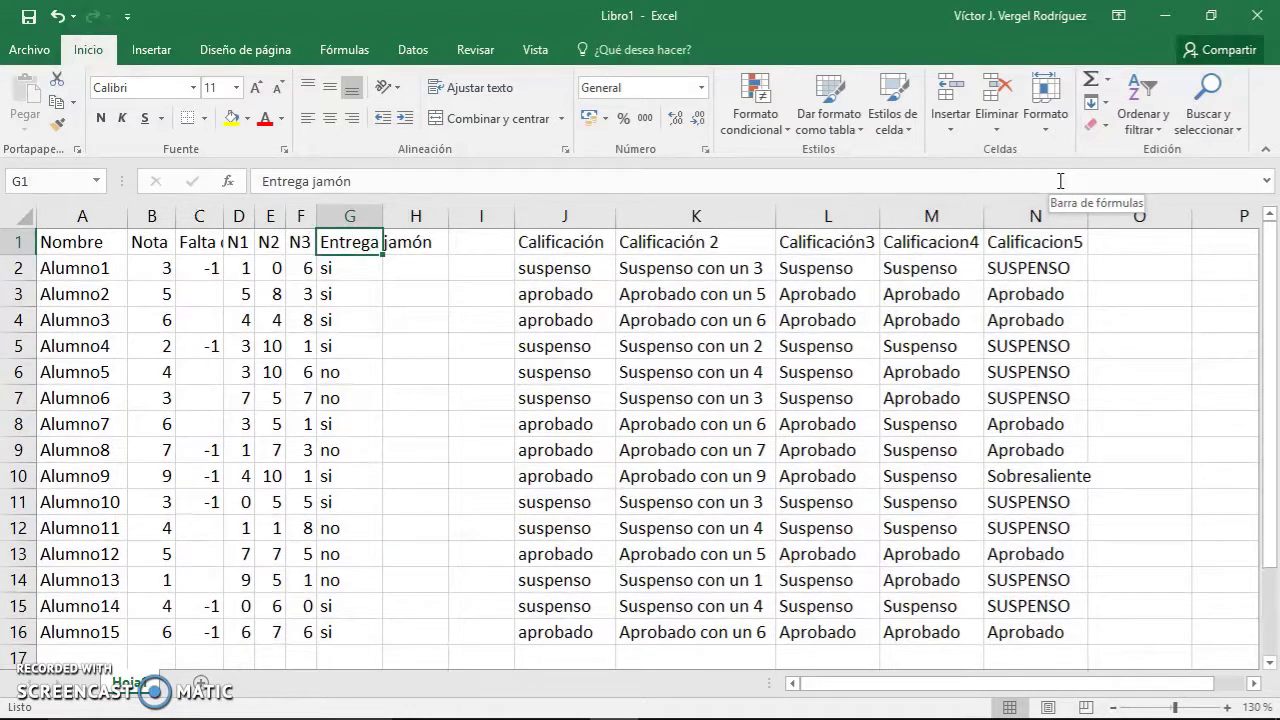
left_click(359, 267)
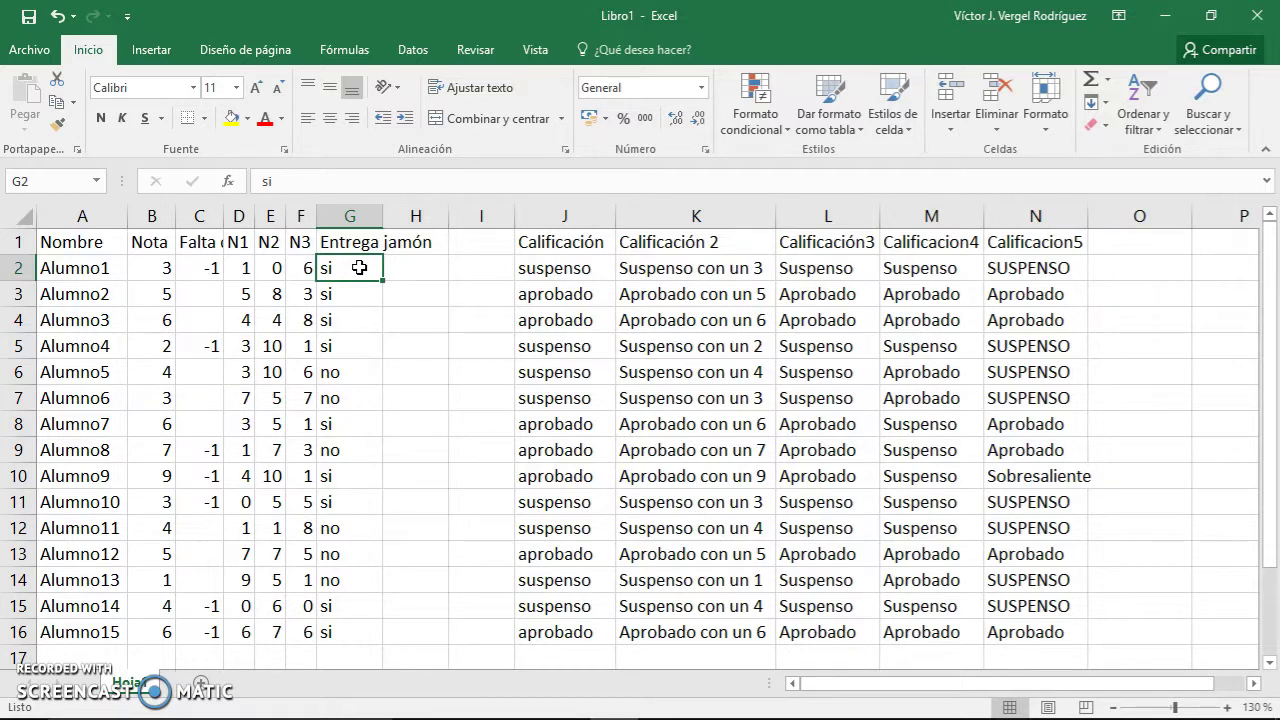
Add the heading Calificacion6 in O1
left_click(1128, 268)
left_click(1121, 251)
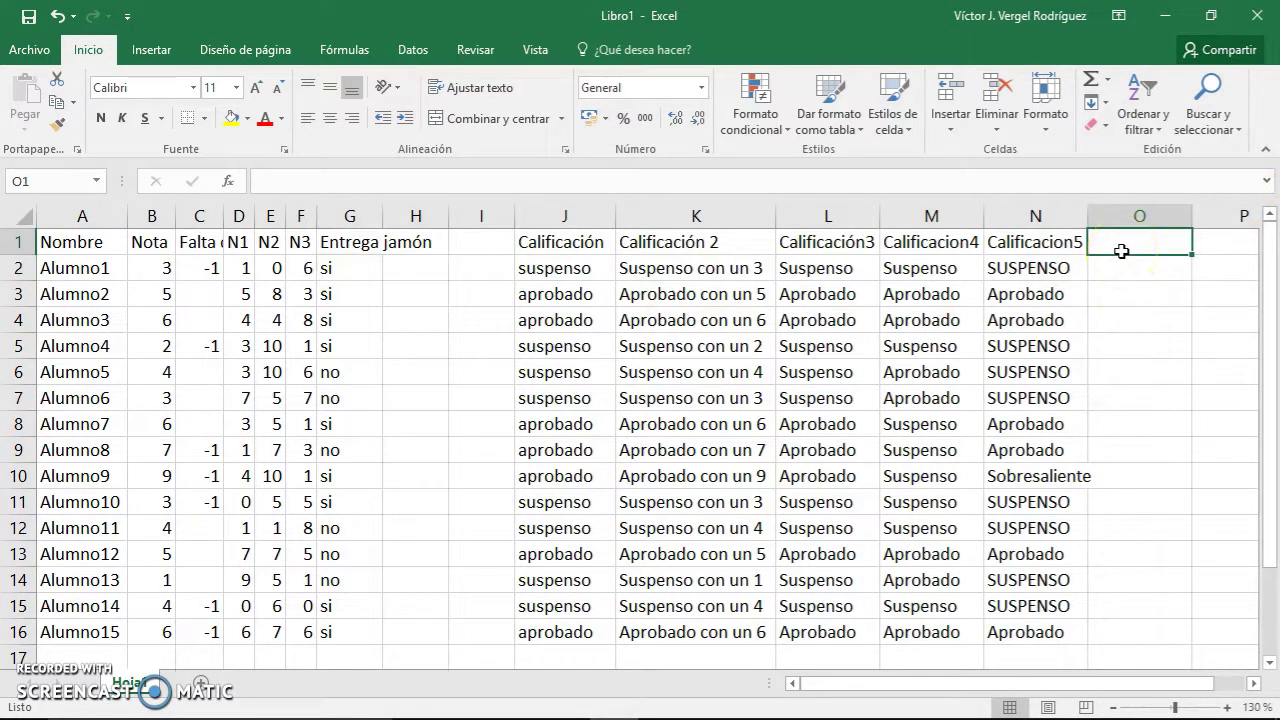
type("Calificacio")
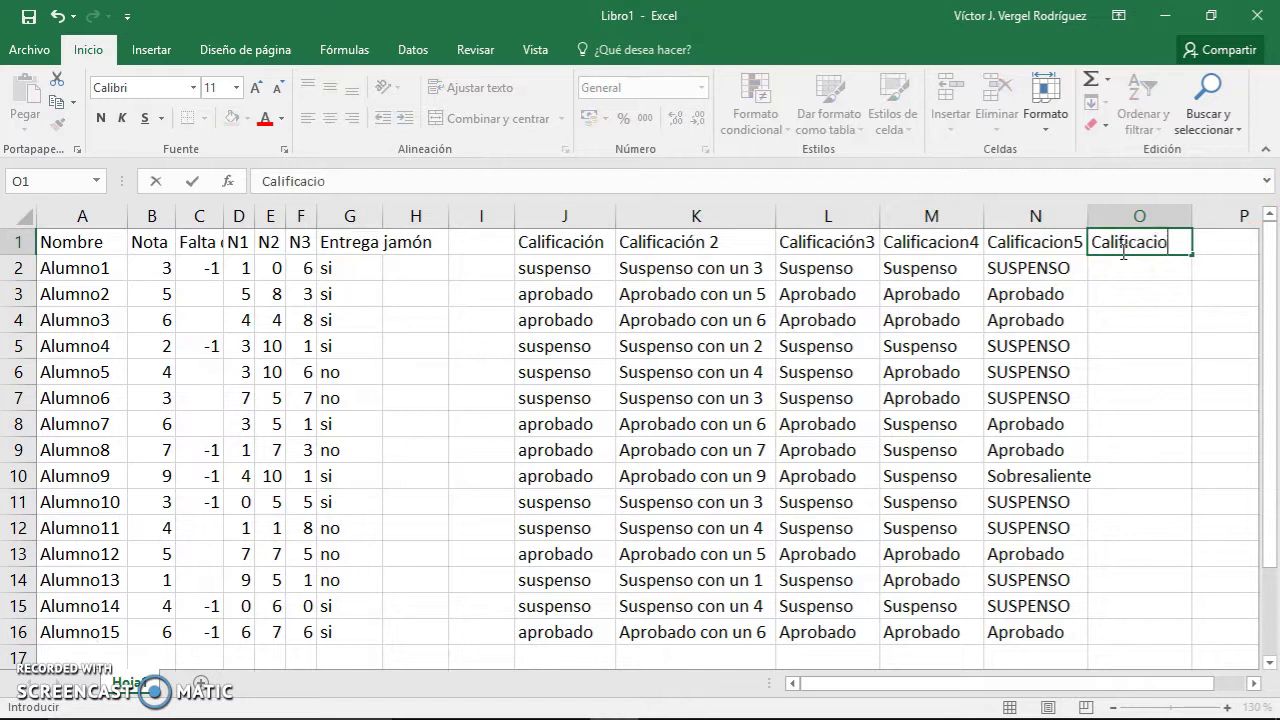
type("n6")
key("Return")
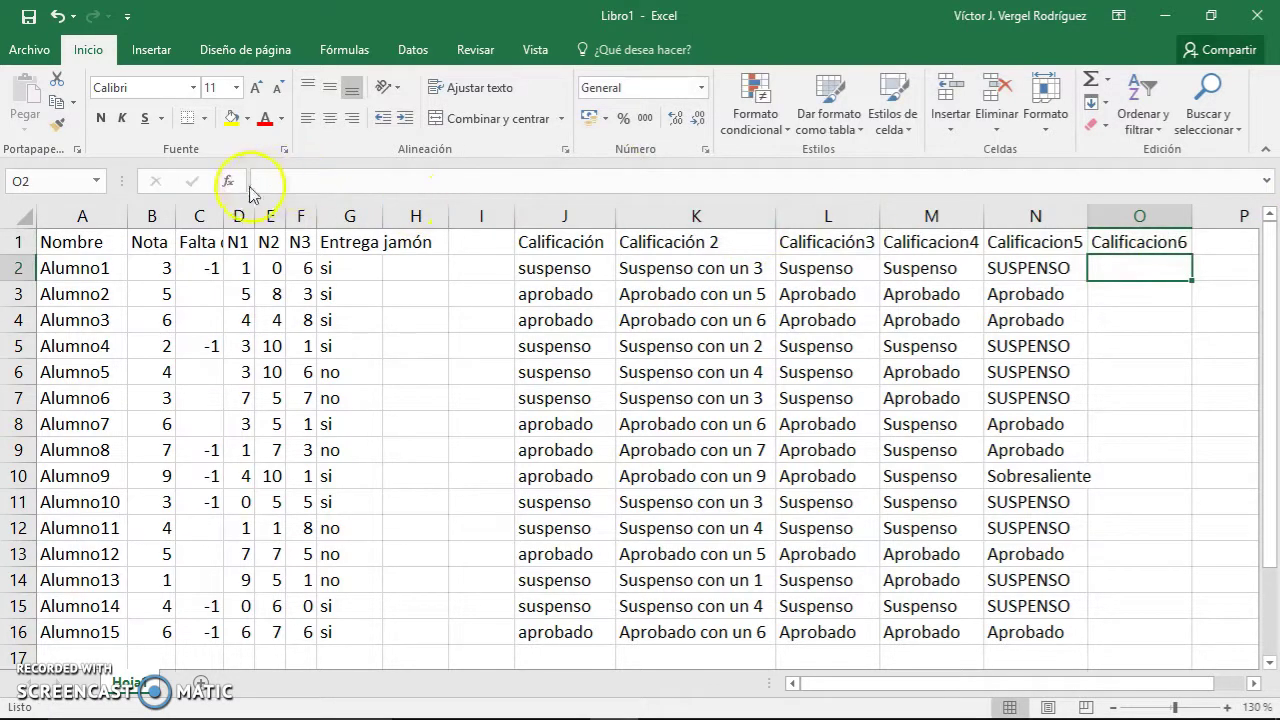
Insert an SI function in O2, leaving its logical test empty
left_click(228, 181)
left_click(550, 467)
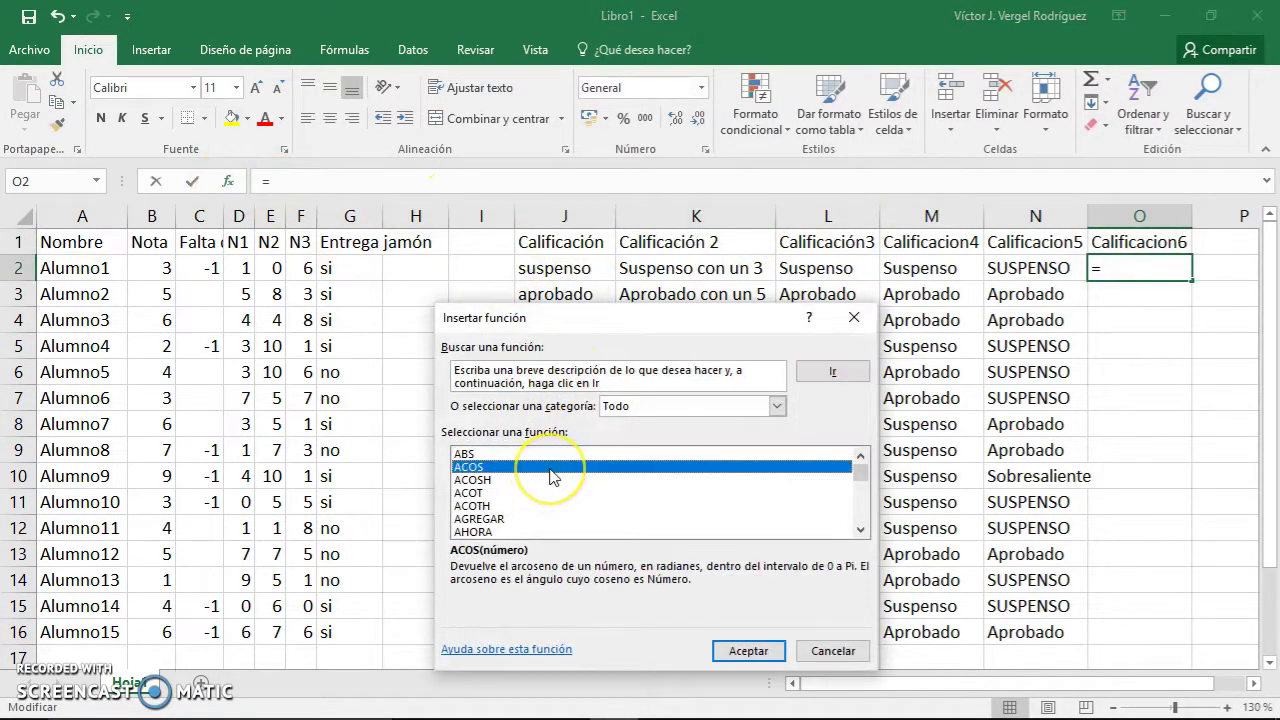
key("s")
key("i")
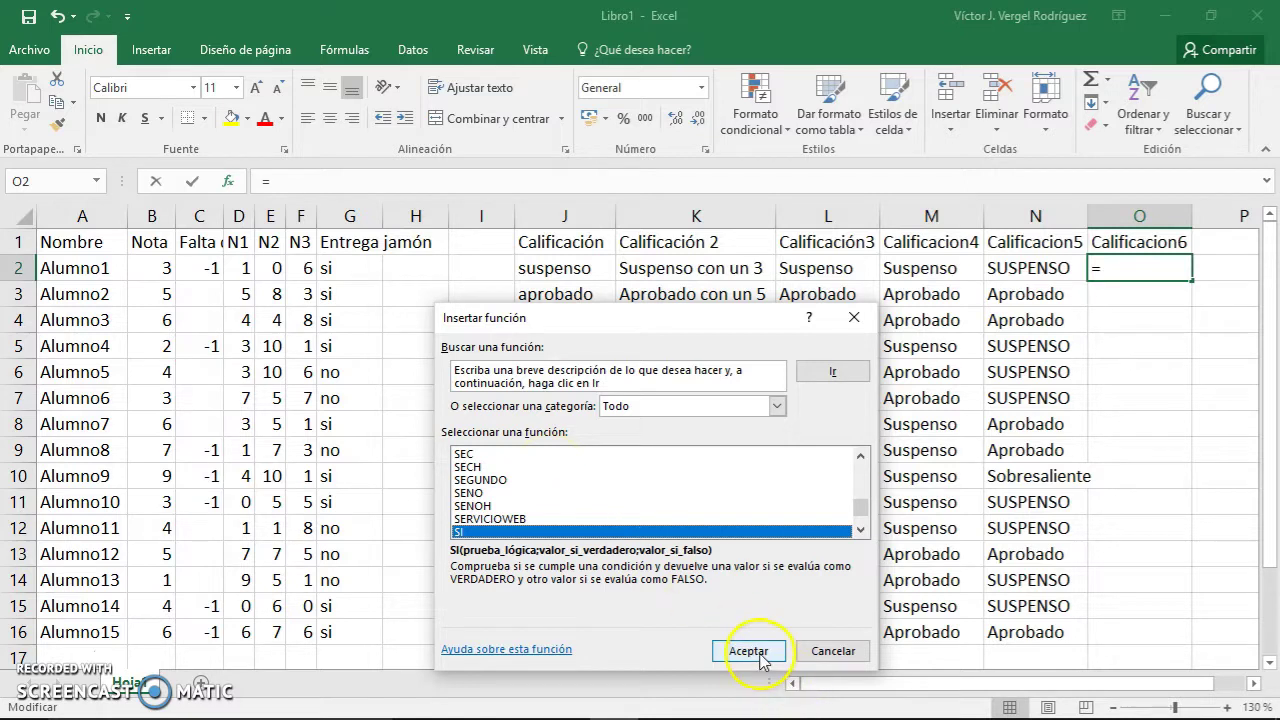
left_click(748, 651)
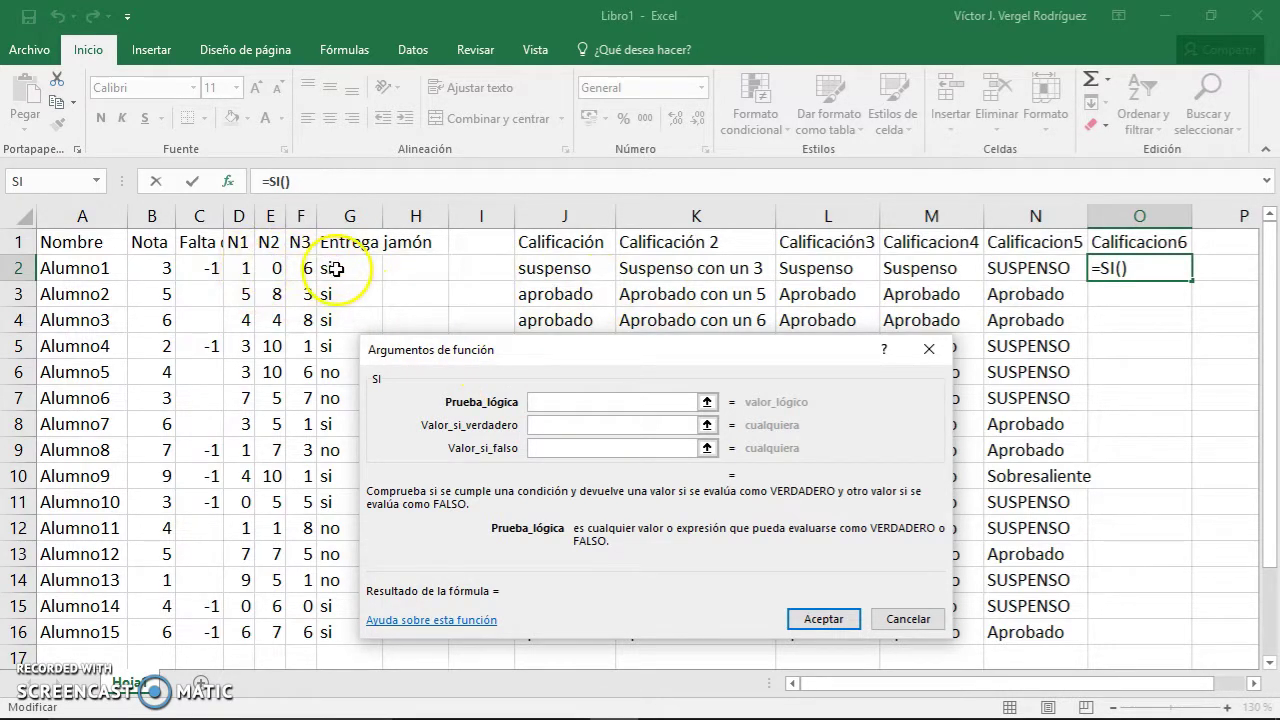
left_click(160, 268)
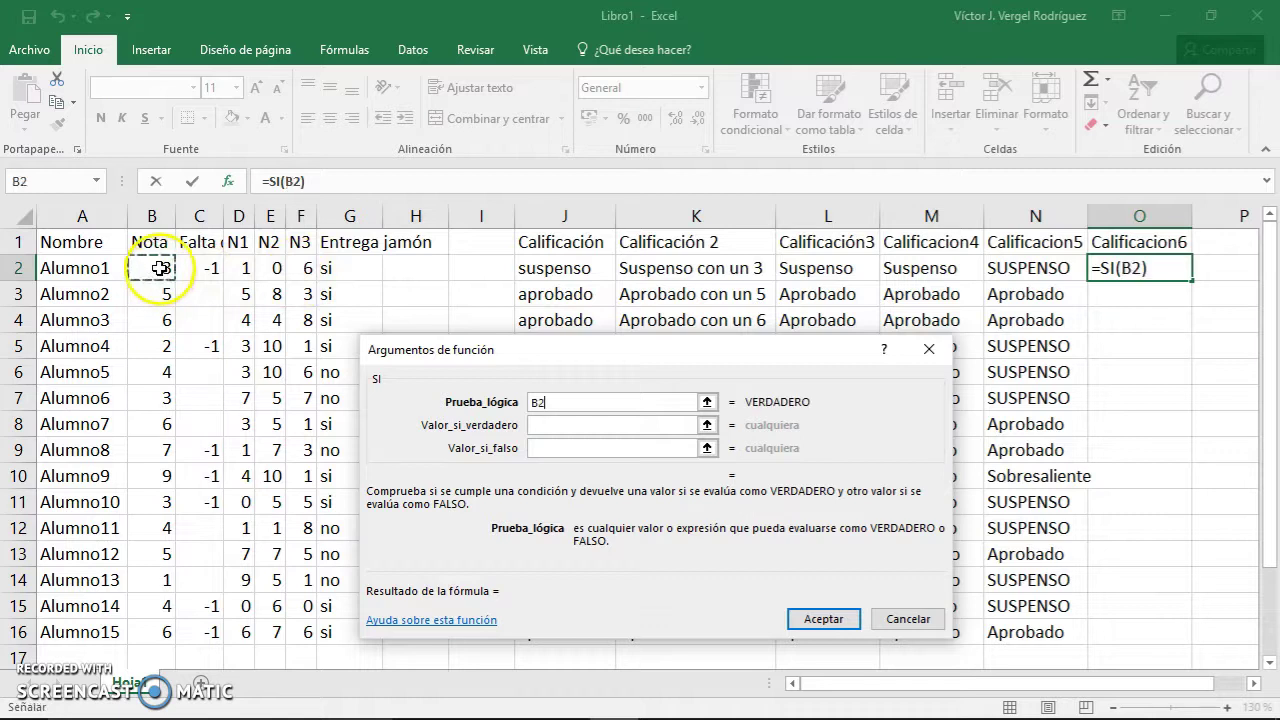
key("BackSpace")
key("BackSpace")
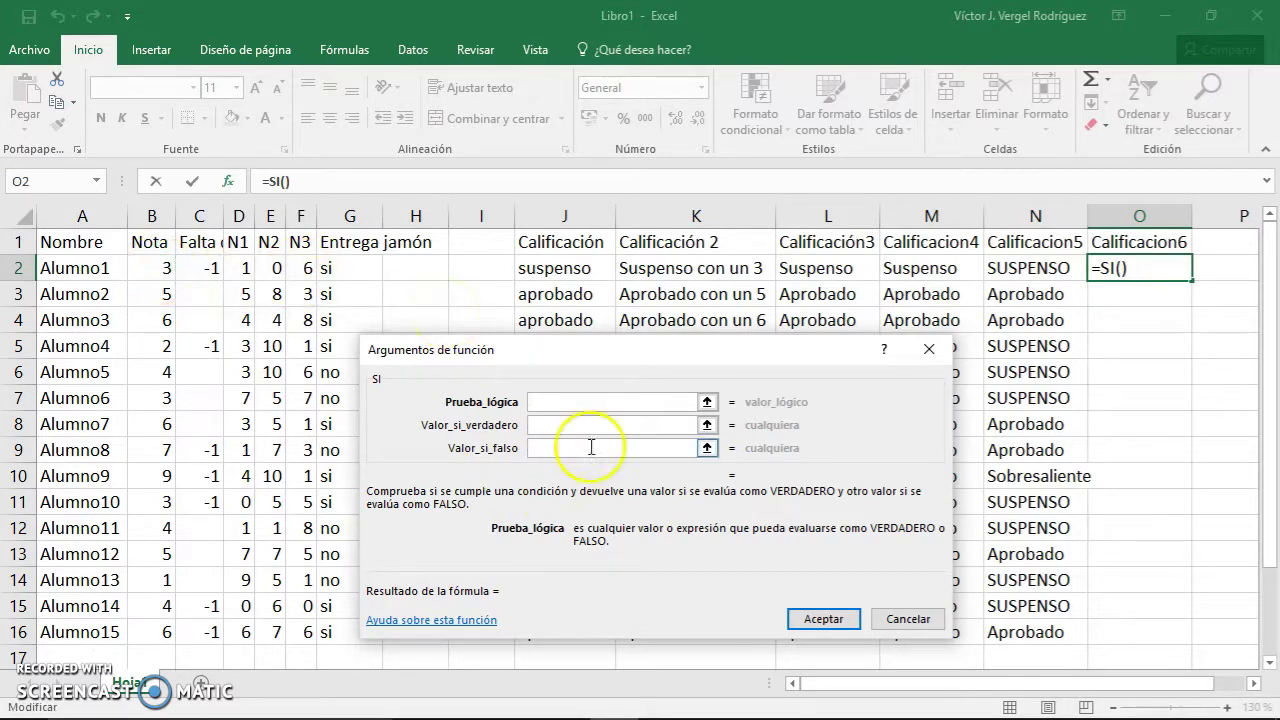
left_click(546, 405)
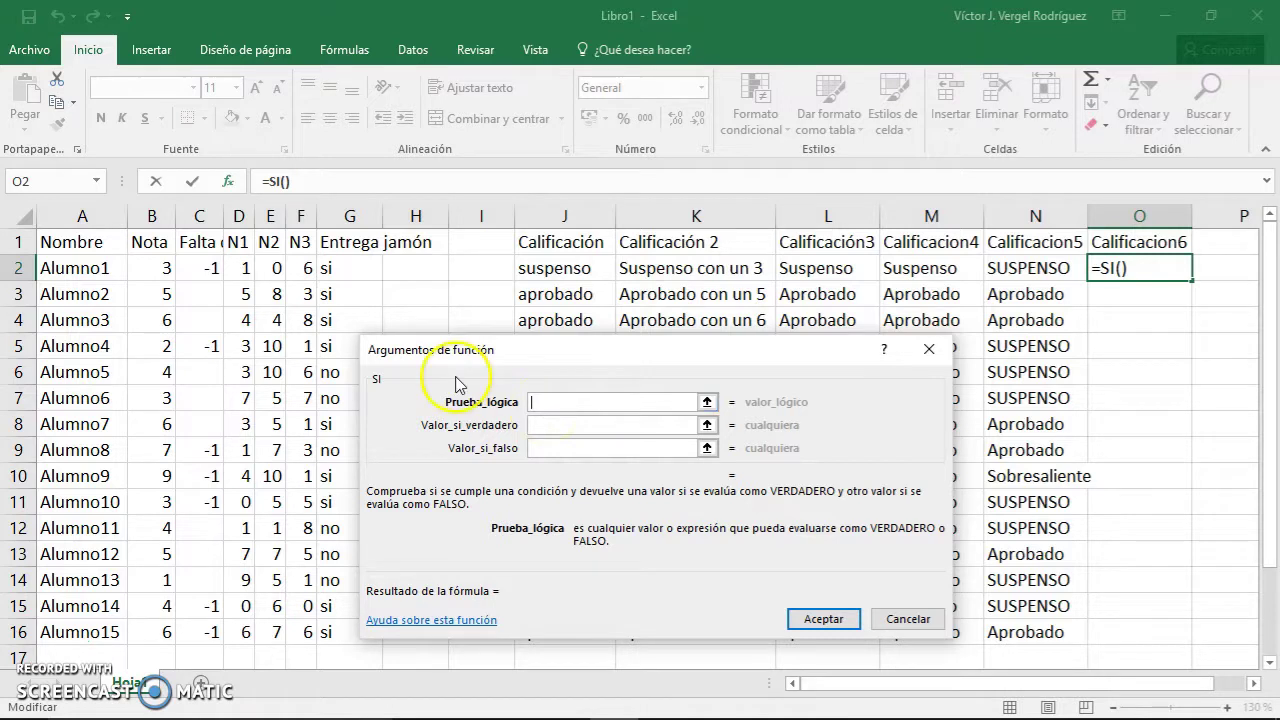
Nest a Y function as the SI logical test from the function list
left_click(96, 181)
left_click(62, 424)
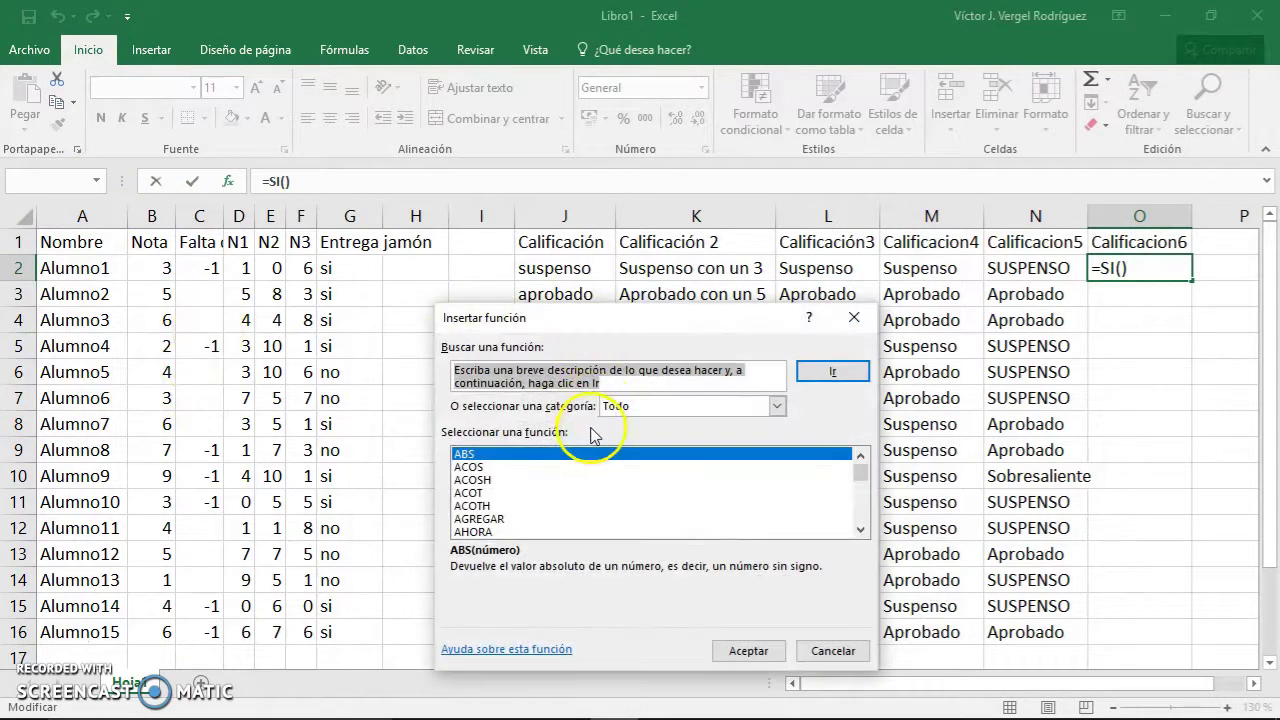
left_click(565, 493)
key("y")
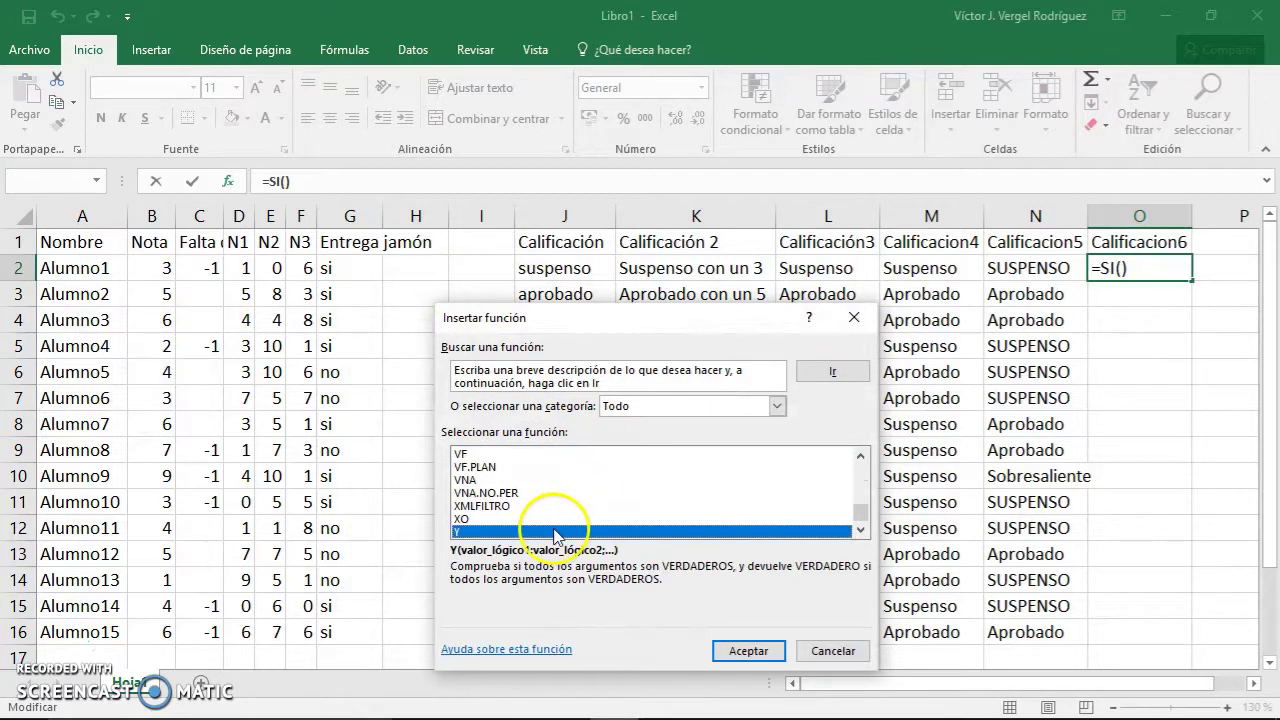
double_click(560, 521)
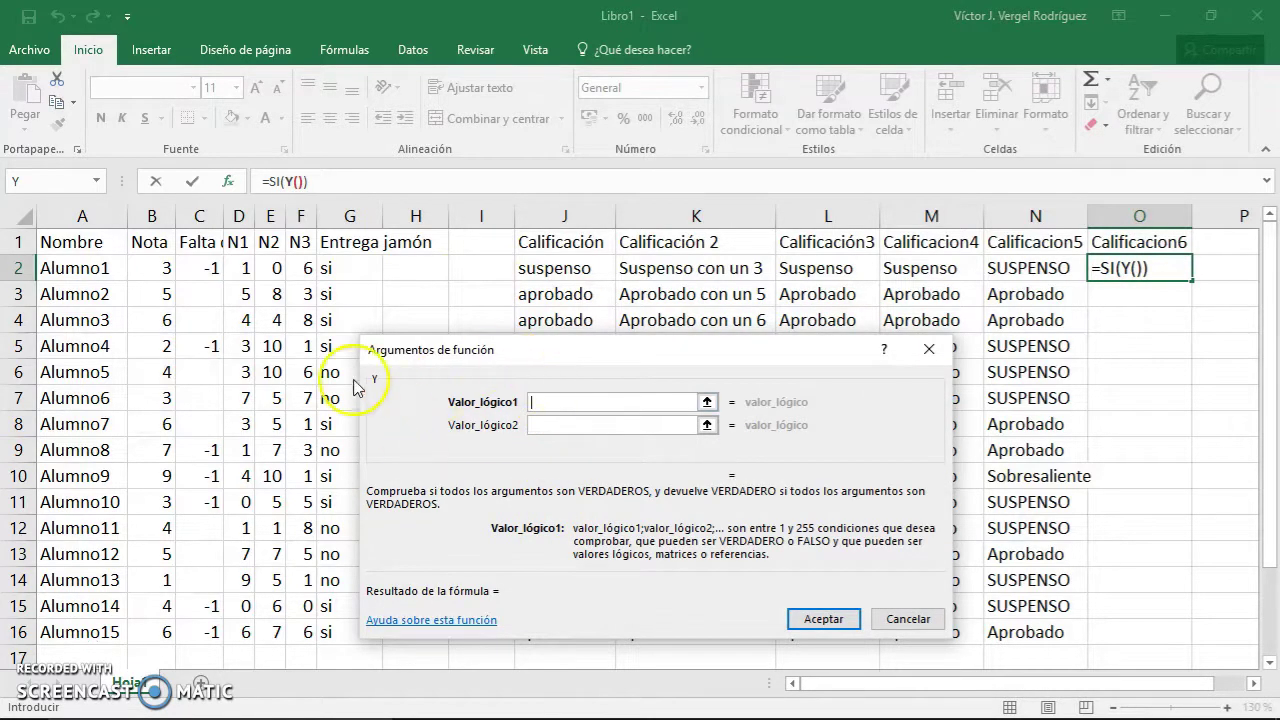
left_click(541, 425)
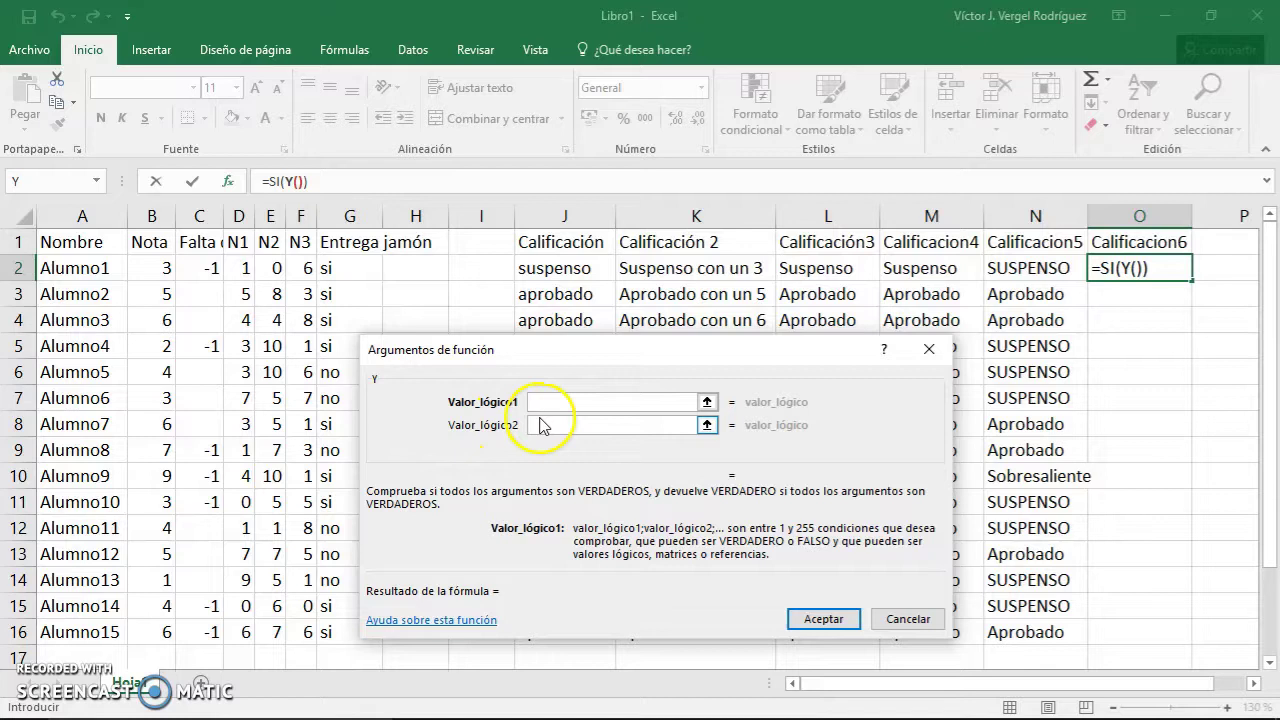
left_click(591, 402)
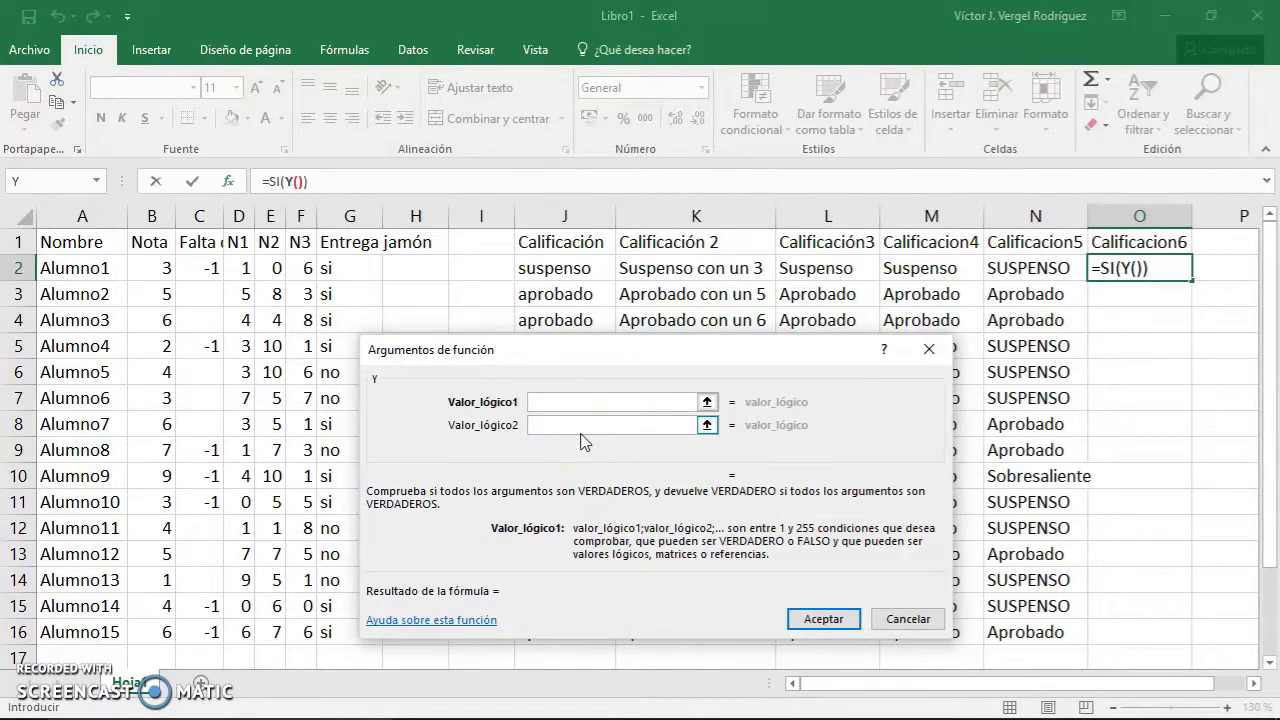
Set the first condition to B2>=5 and change Y to O in the formula
left_click(173, 268)
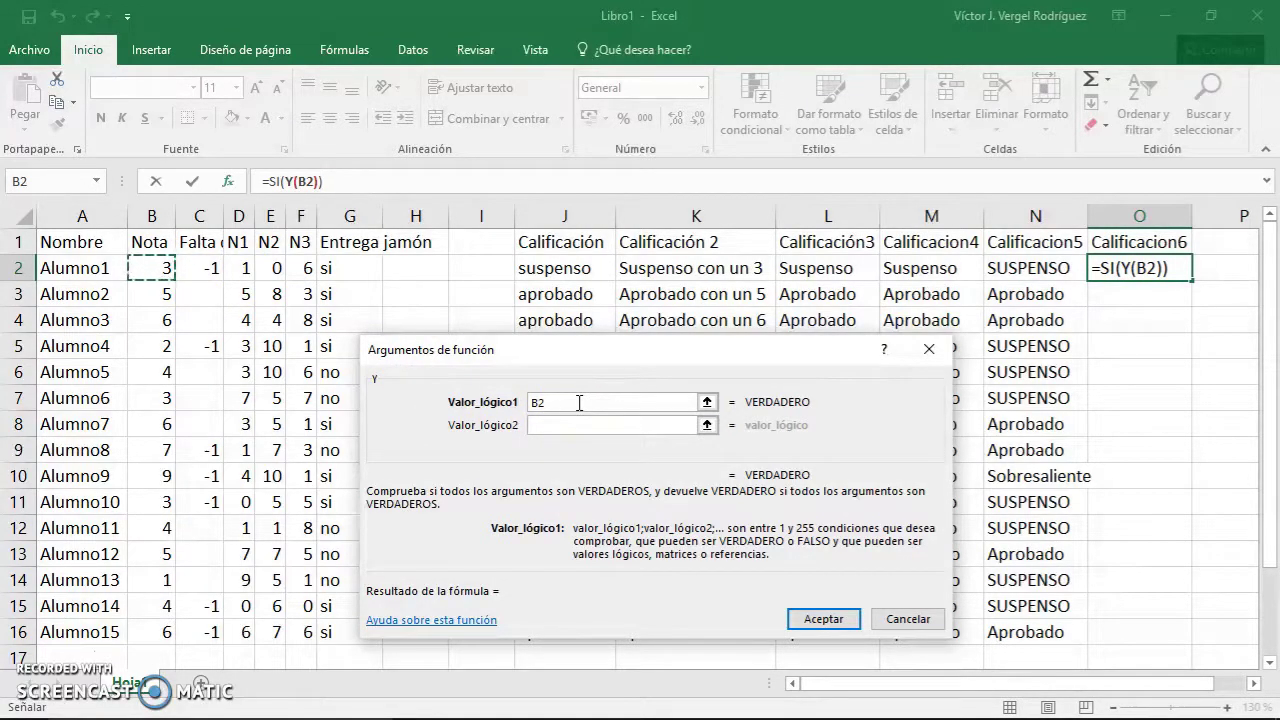
type(">")
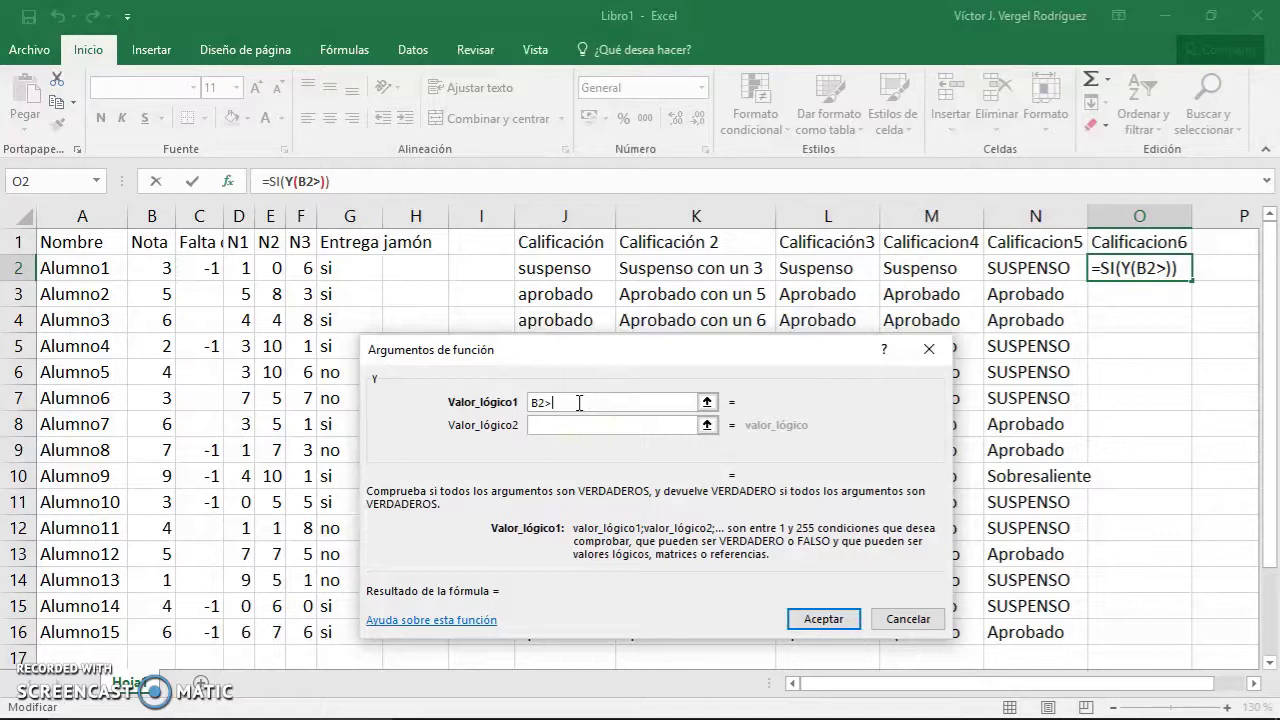
type("=")
type("5")
left_click(556, 424)
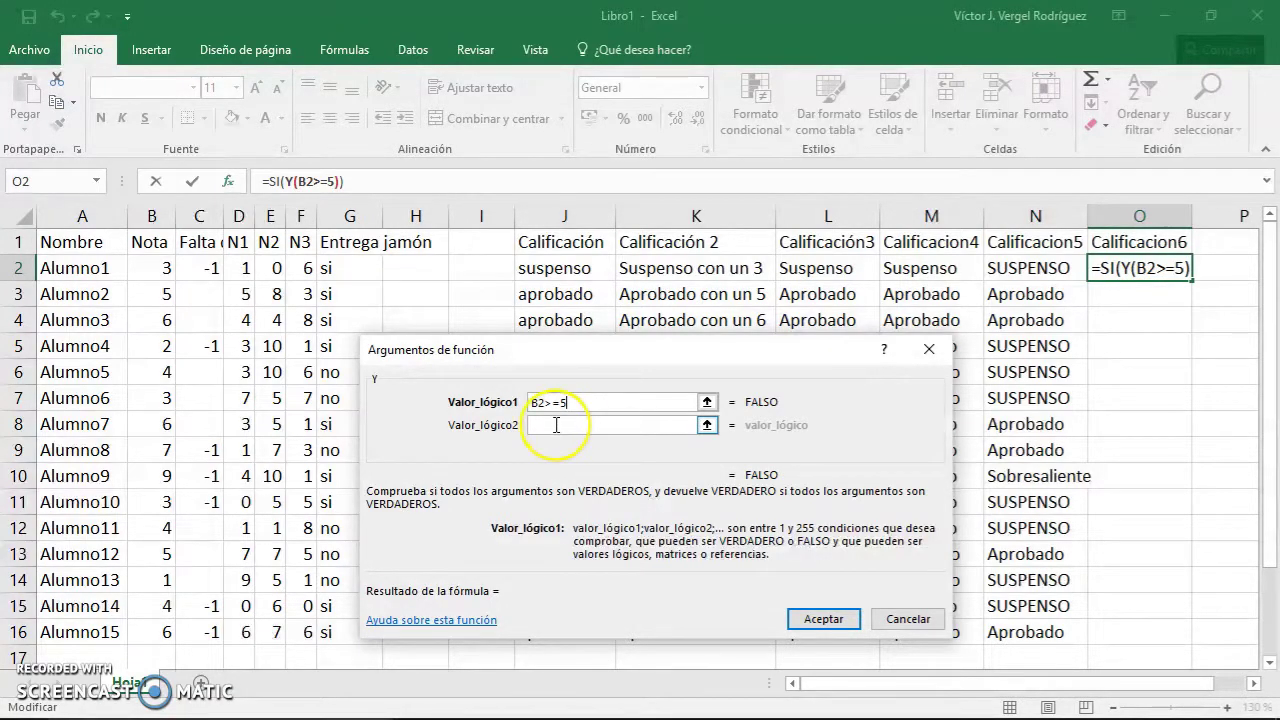
left_click(289, 181)
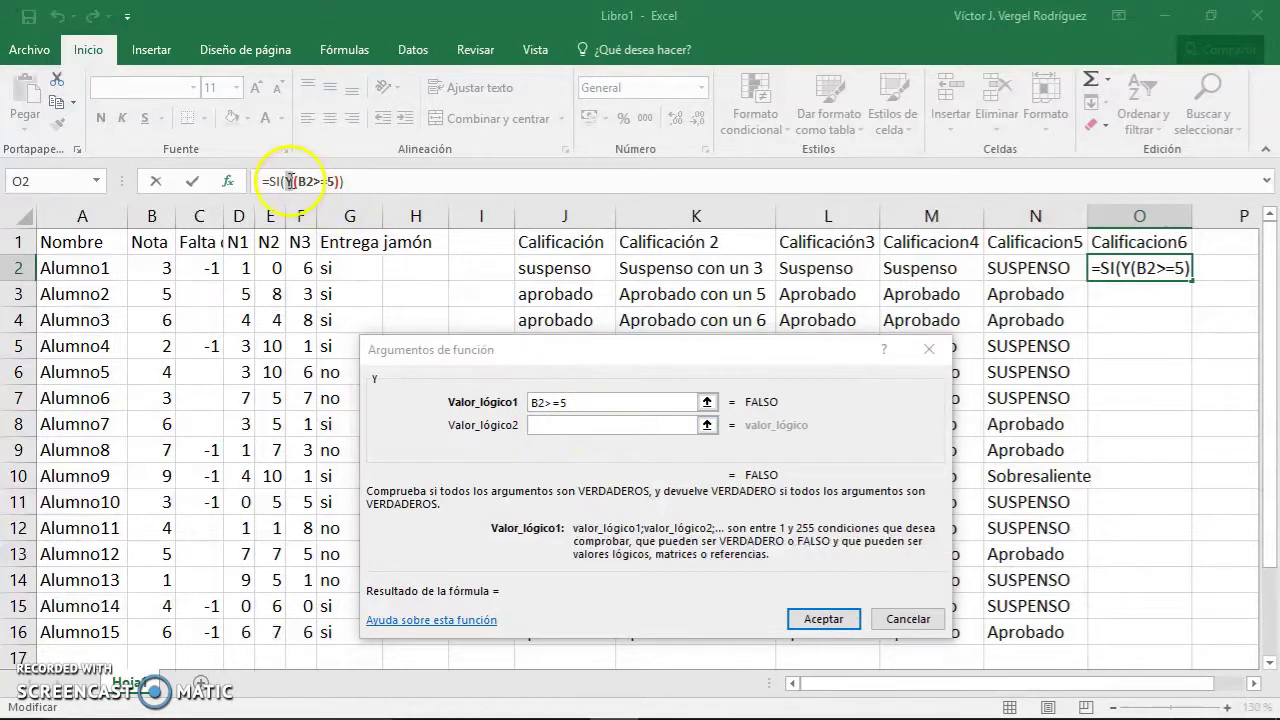
type("O")
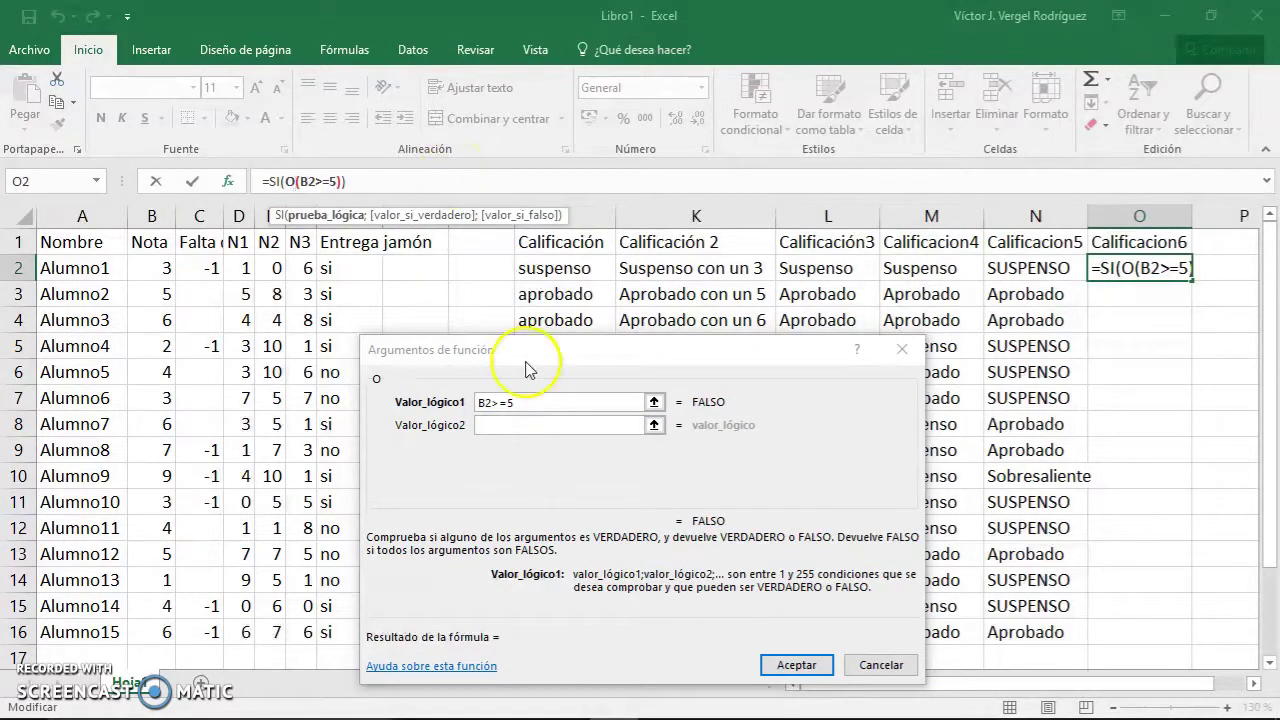
Set the O function's second condition to G2="si", then go back to the outer SI
left_click(289, 182)
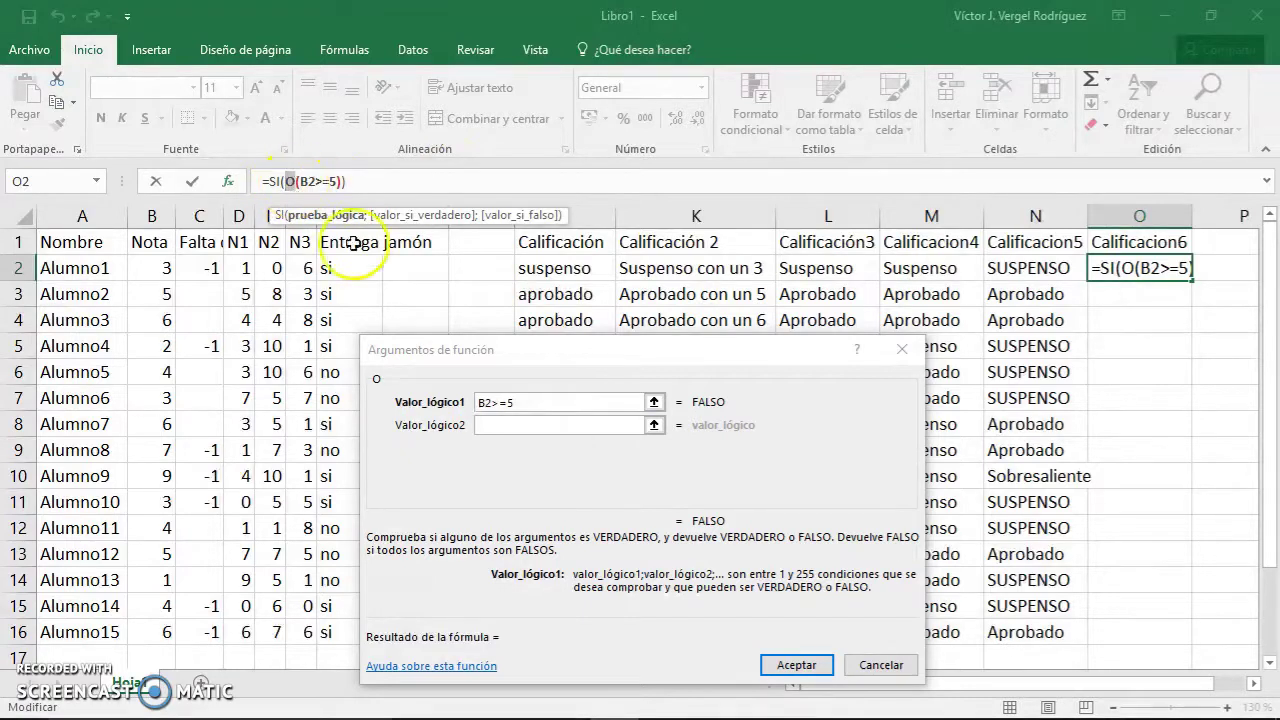
left_click(525, 424)
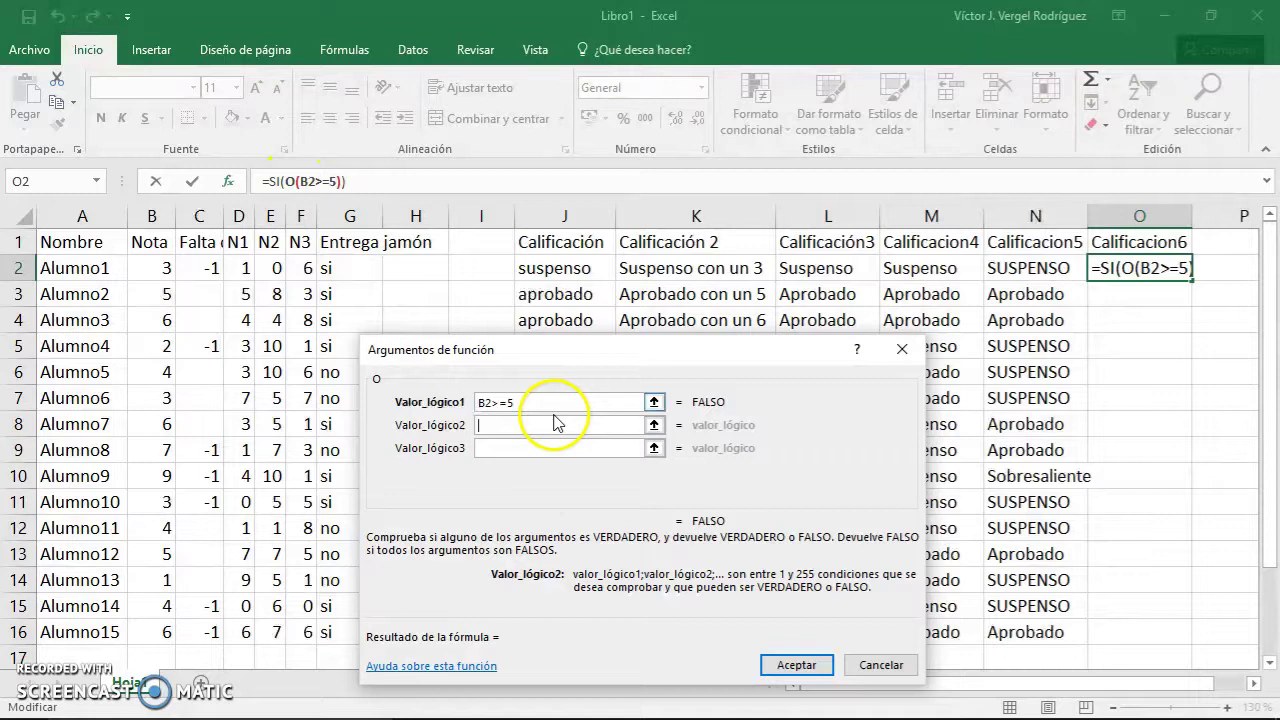
left_click(355, 270)
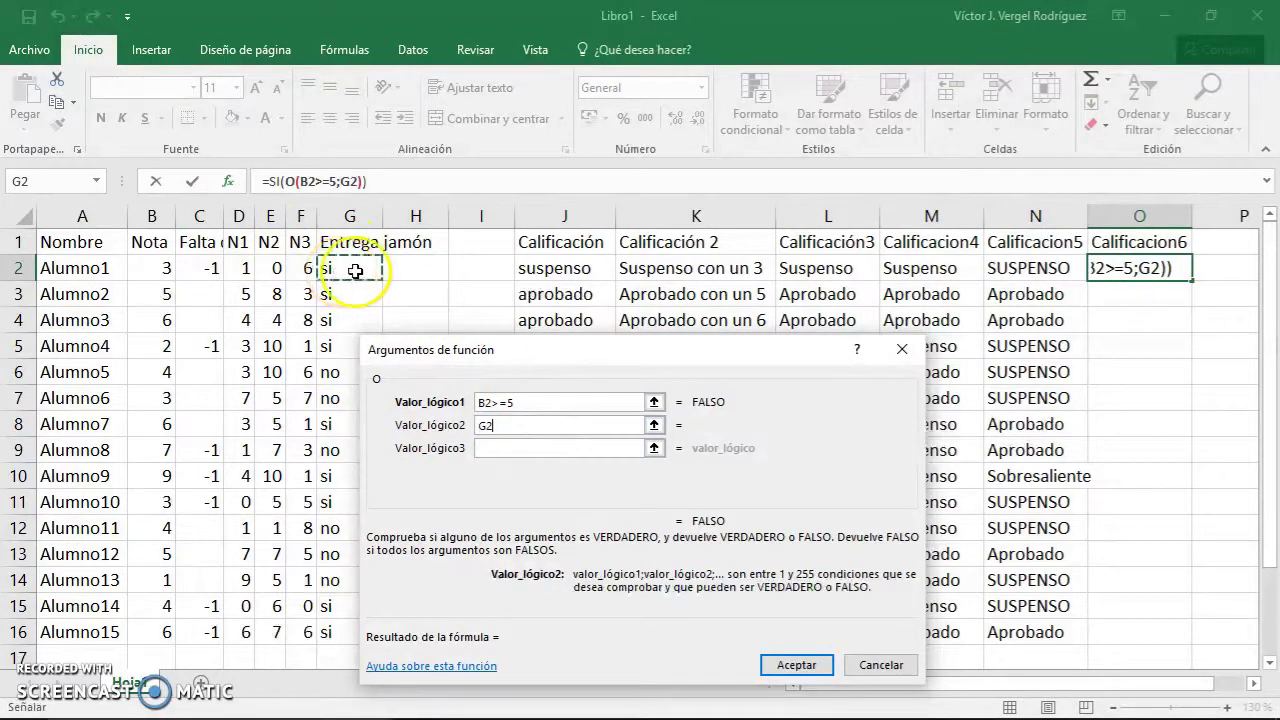
type("=\"")
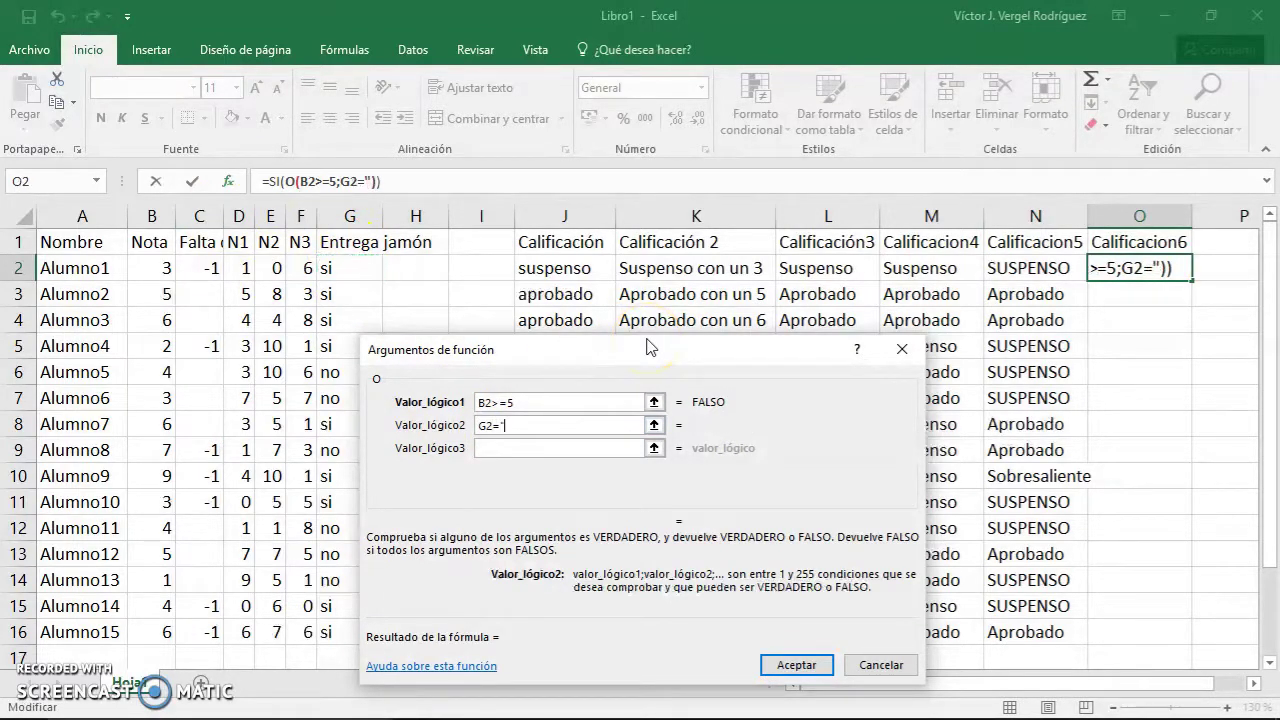
type("si\"")
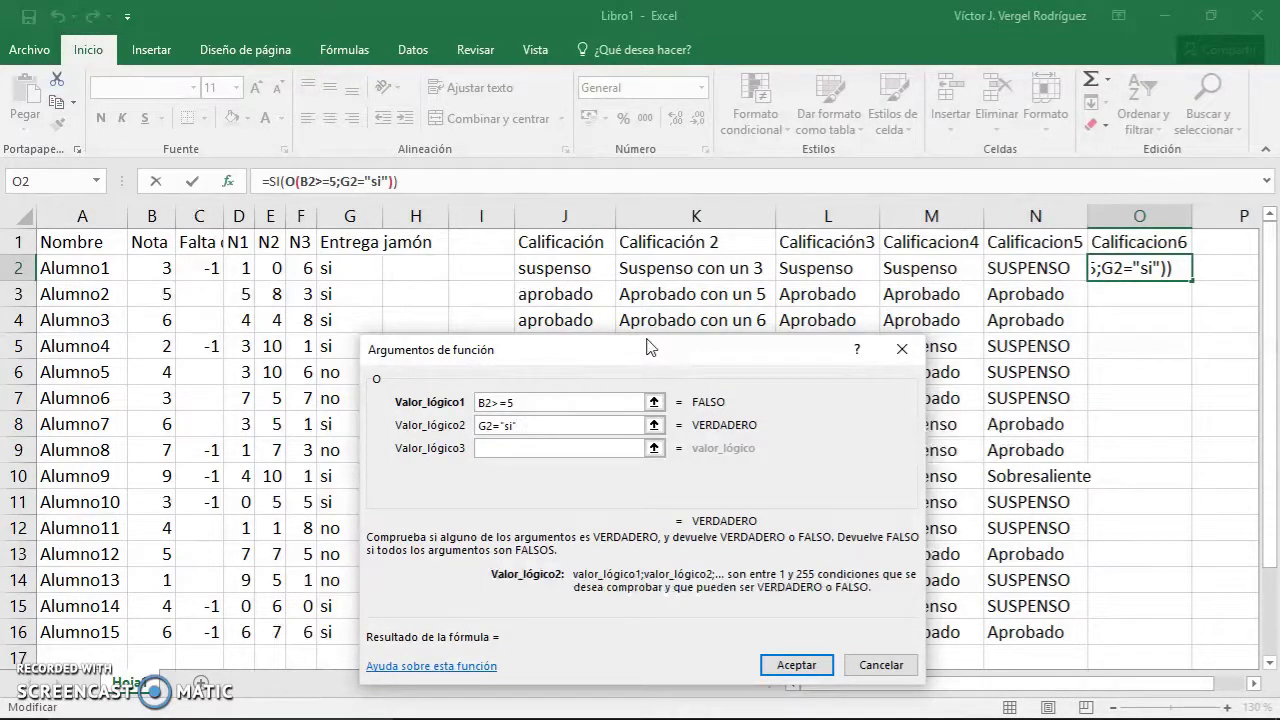
left_click(278, 182)
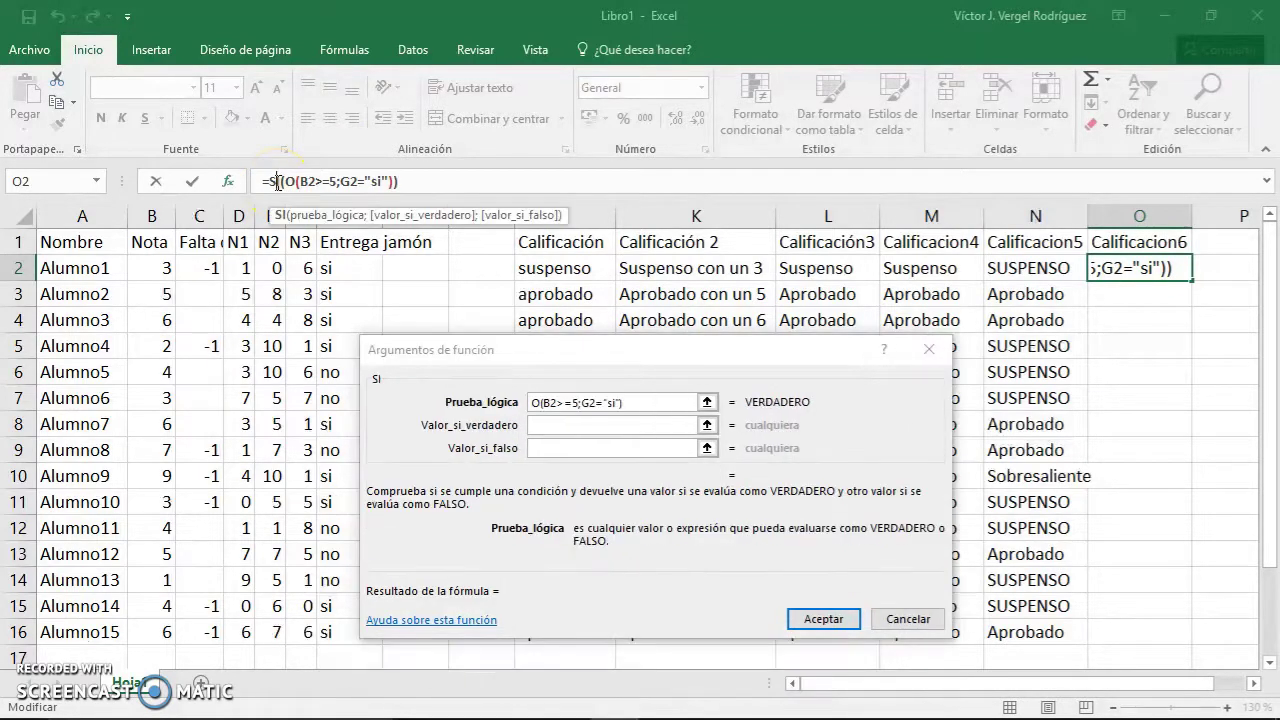
Set SI results to Aprobado when true and Suspenso when false, and confirm O2
left_click(571, 404)
left_click(579, 424)
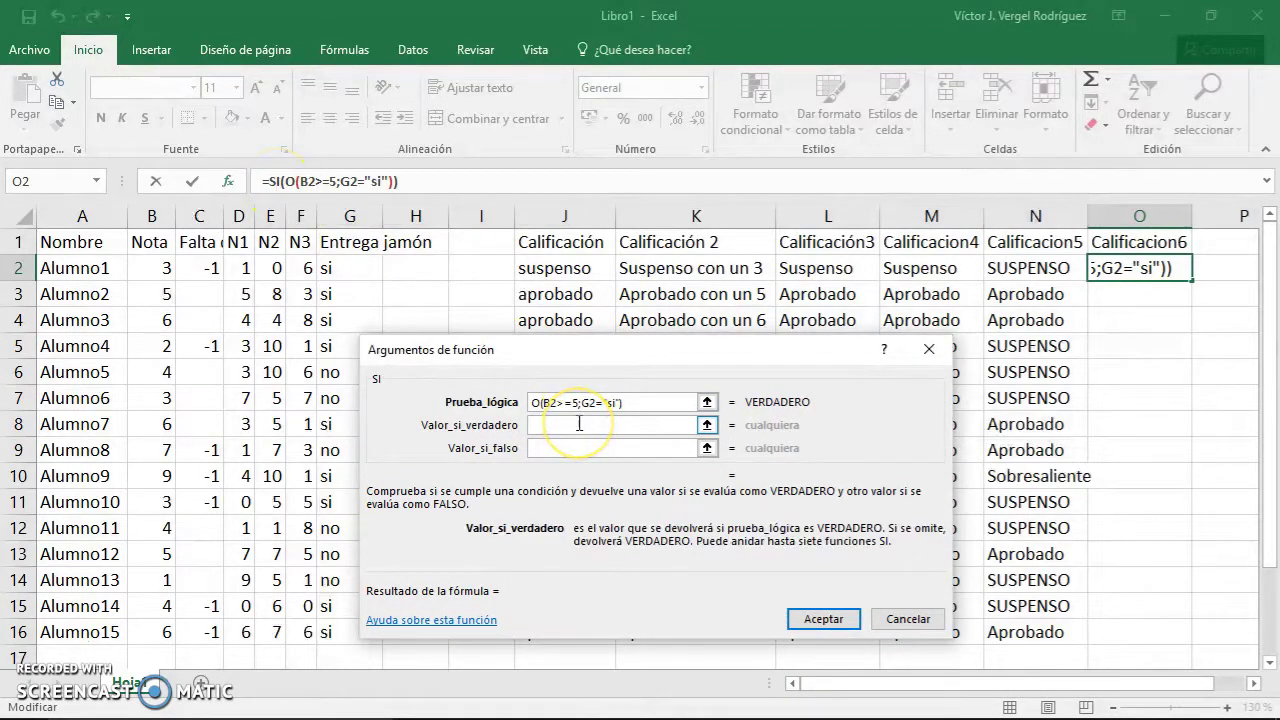
type("Aprobado")
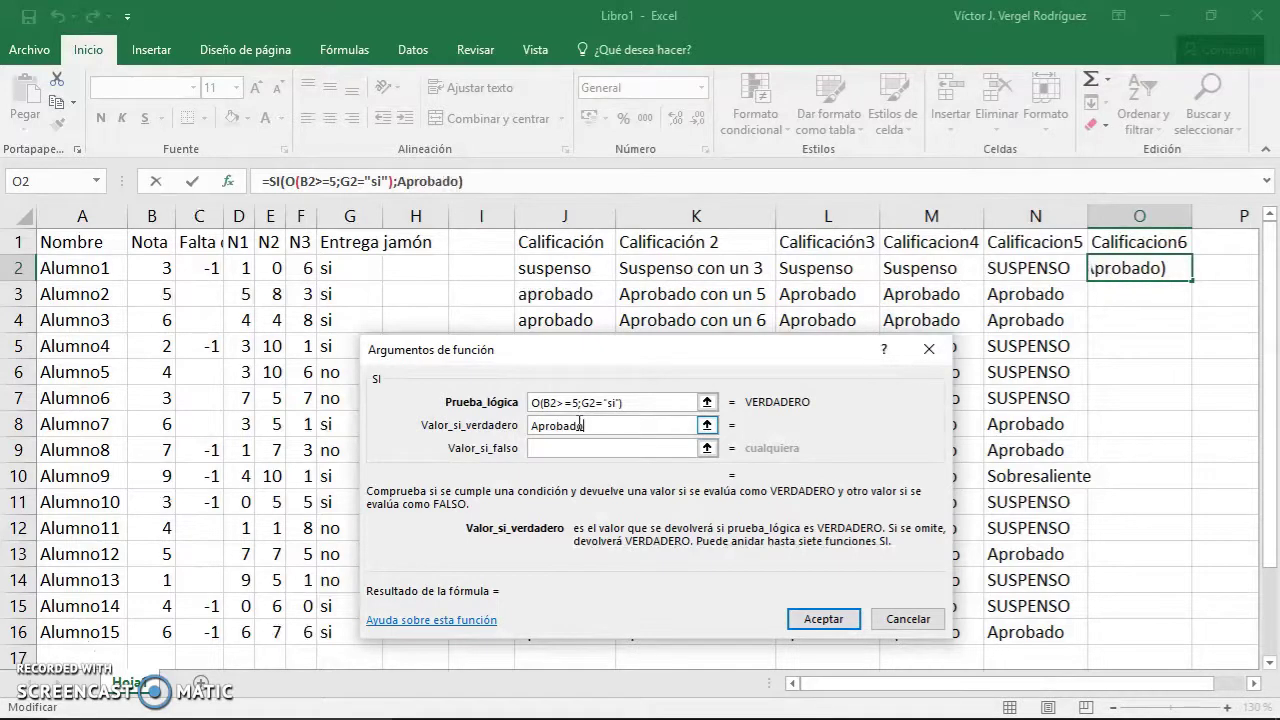
key("Tab")
type("Suspenso")
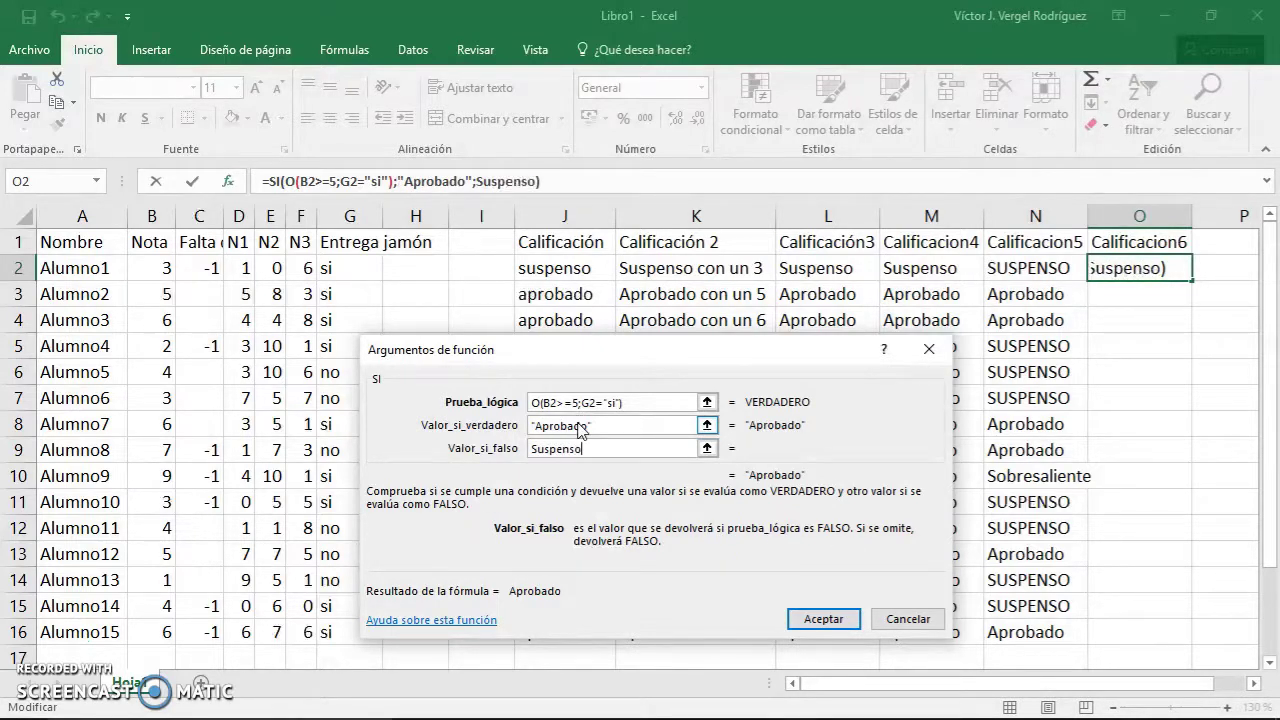
key("shift+Tab")
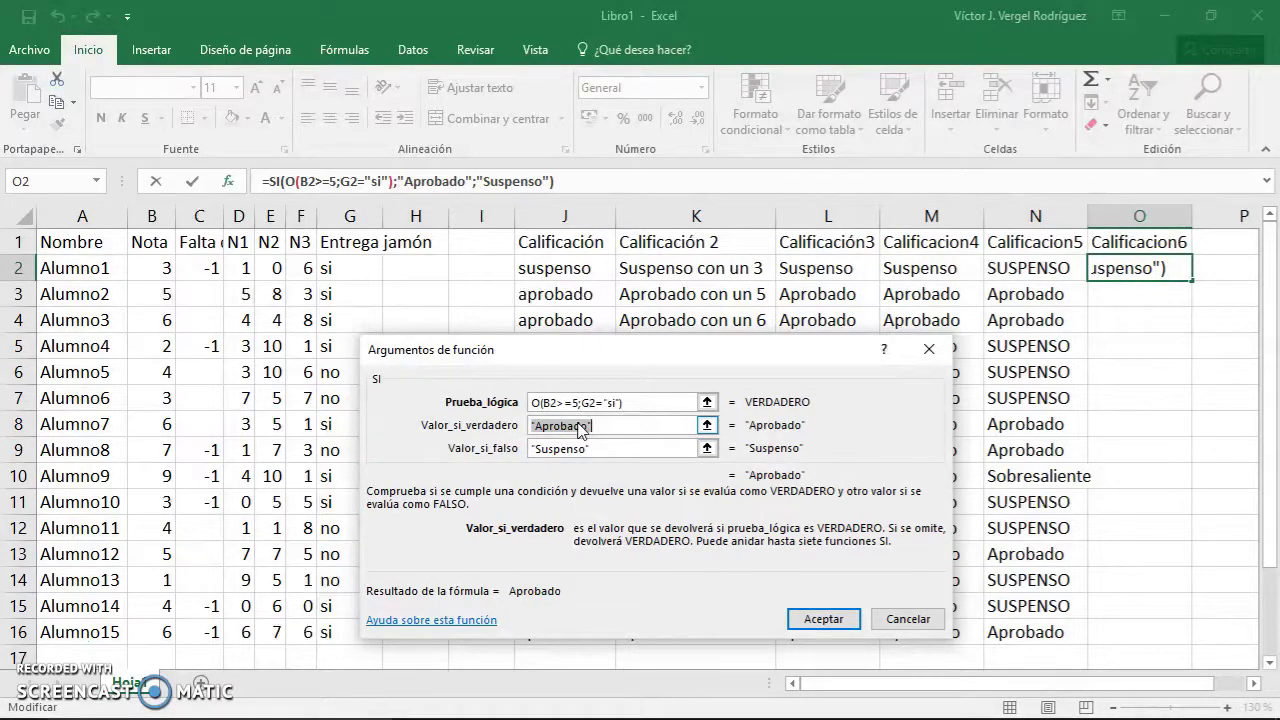
left_click(584, 427)
left_click(563, 403)
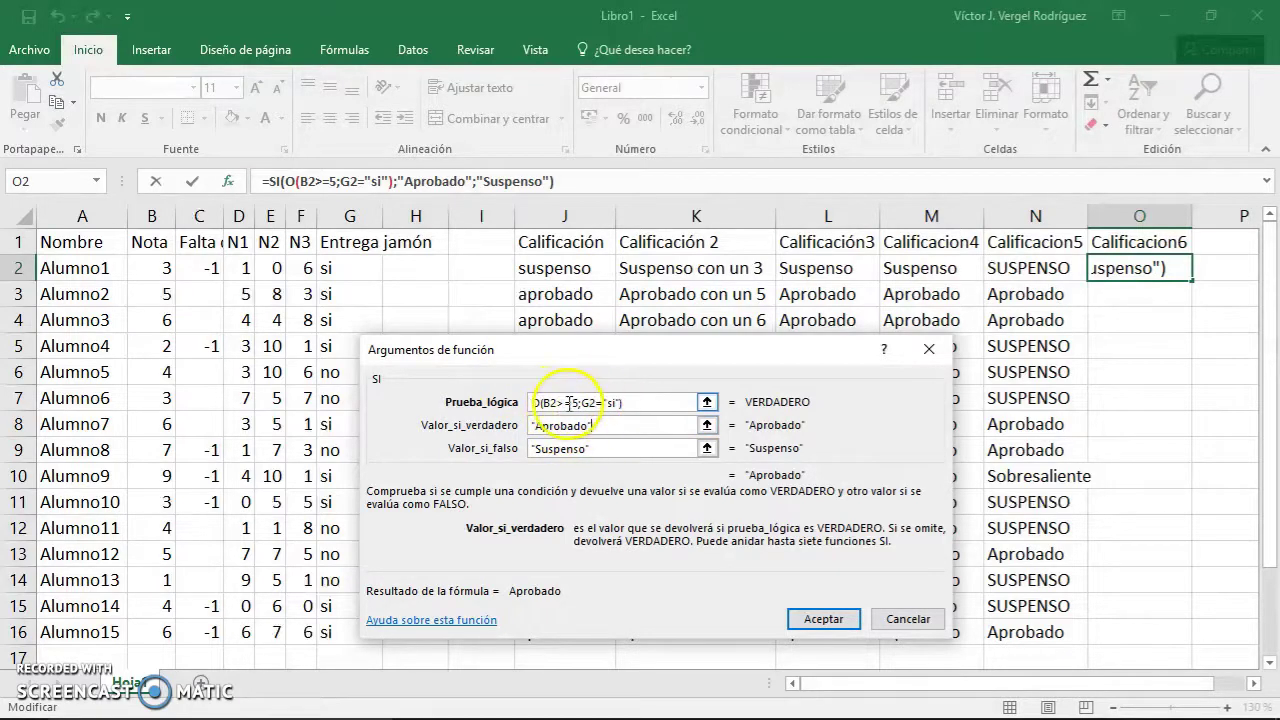
left_click(611, 403)
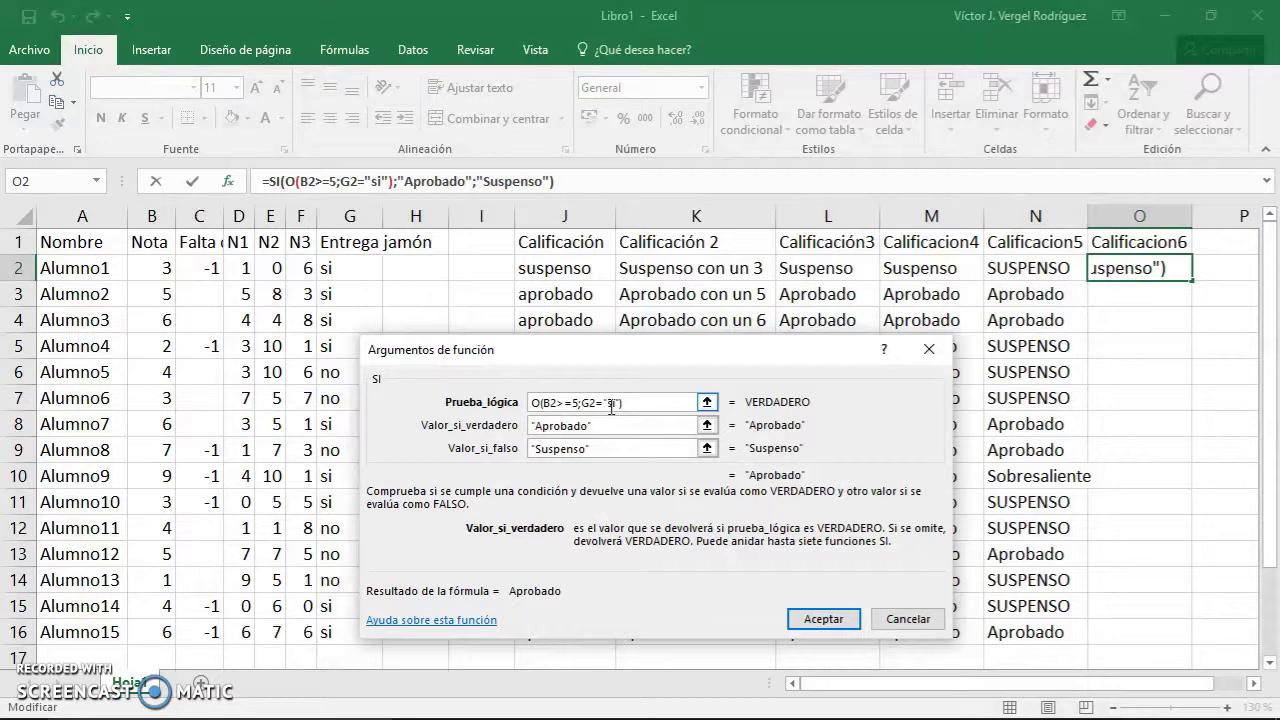
left_click(823, 618)
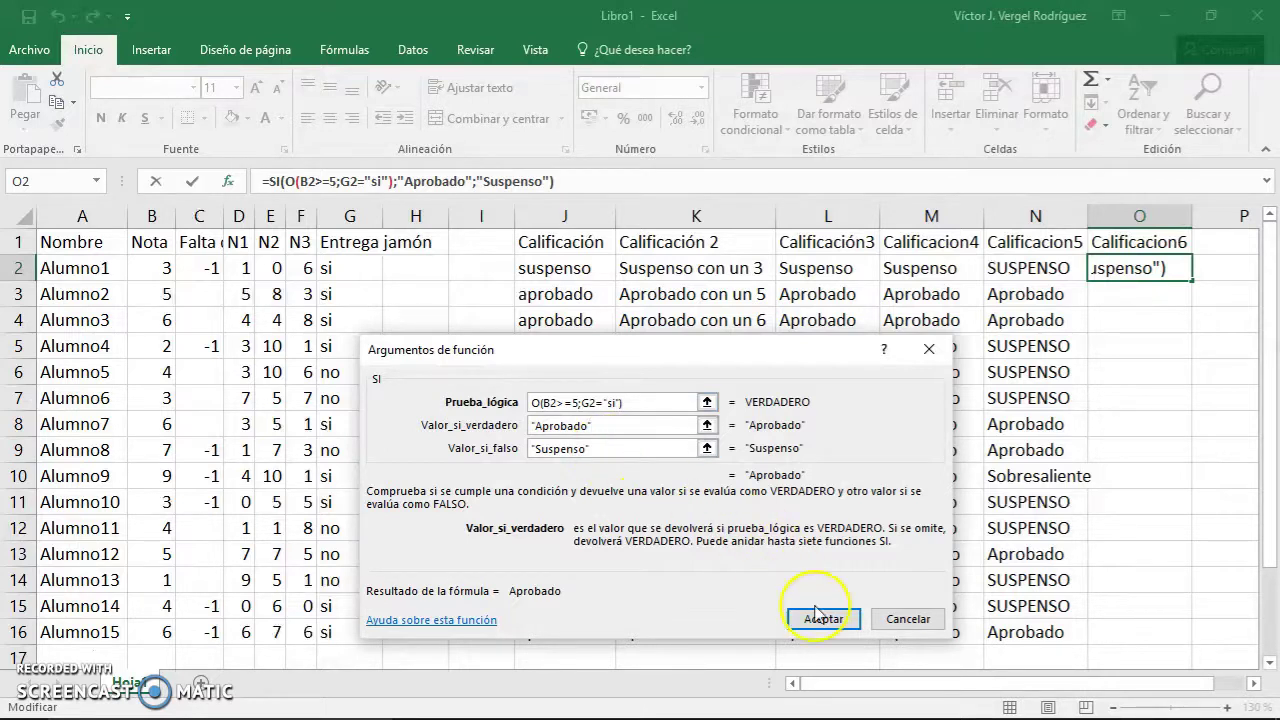
key("Down")
key("Up")
key("Up")
Fill the Calificacion6 formula down from O2 to O16
left_click(1178, 272)
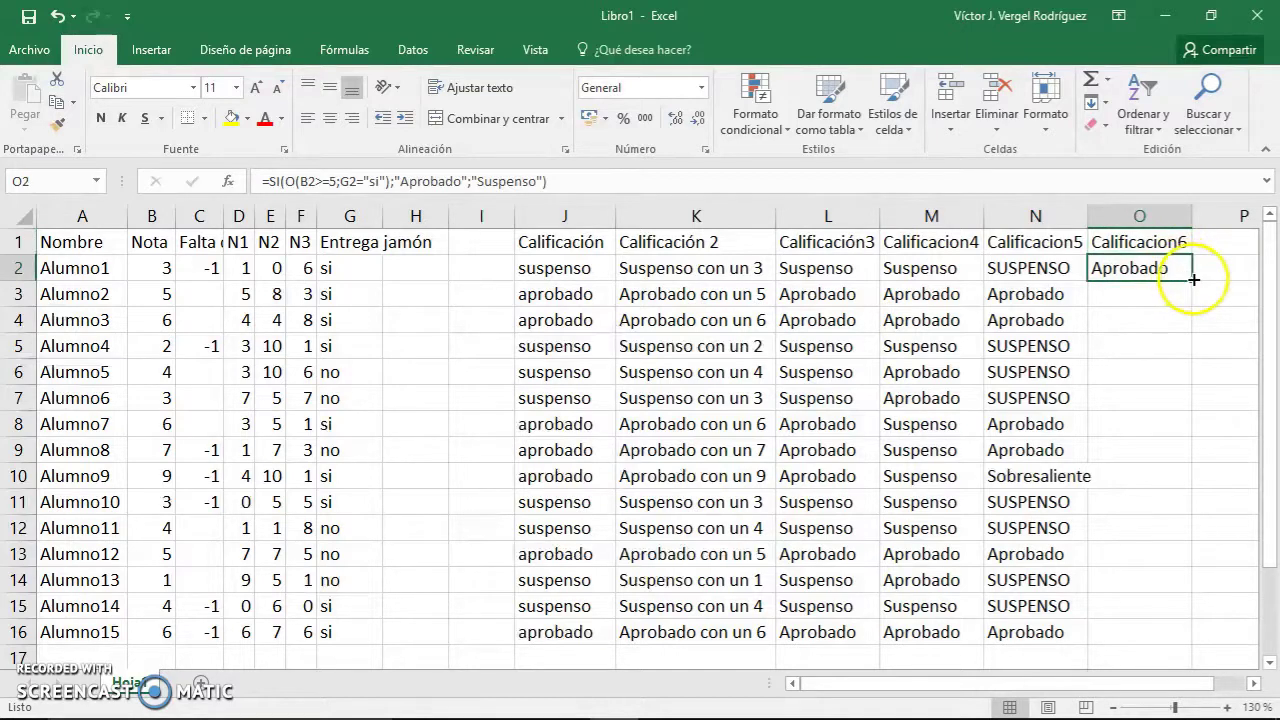
double_click(1191, 281)
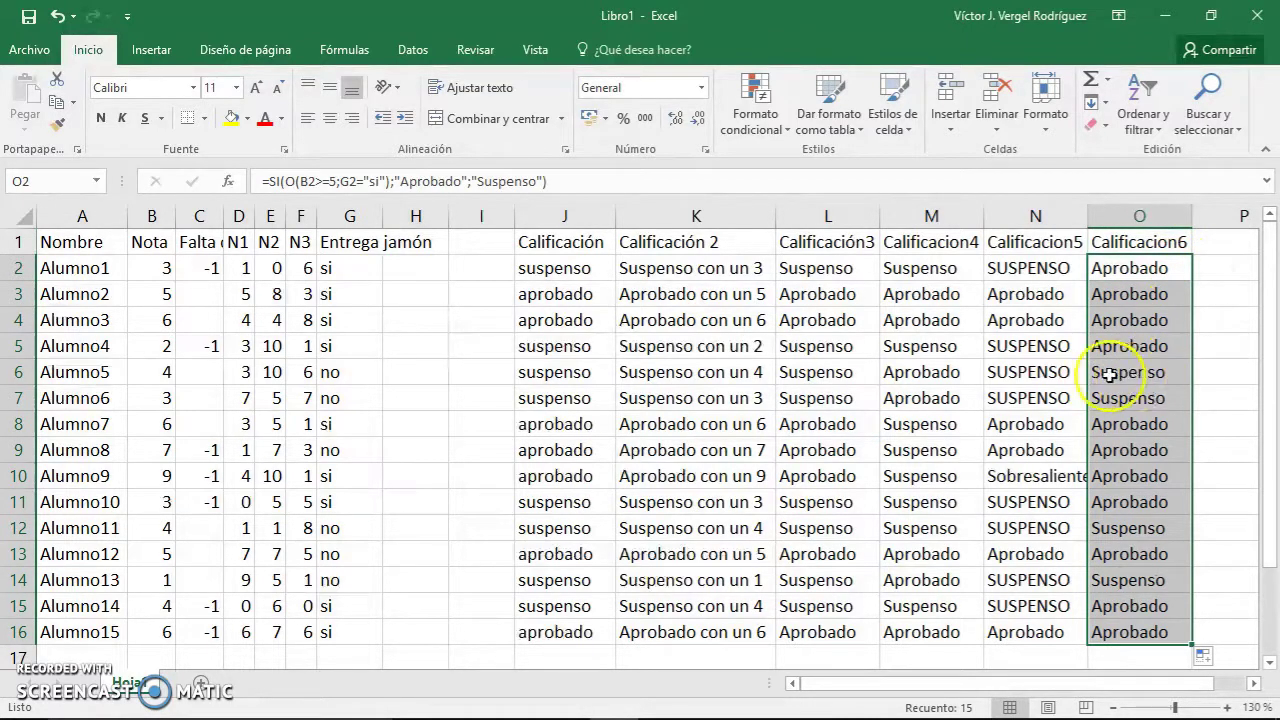
mouse_move(1128, 372)
left_mouse_down()
mouse_move(189, 383)
mouse_move(175, 368)
left_mouse_up()
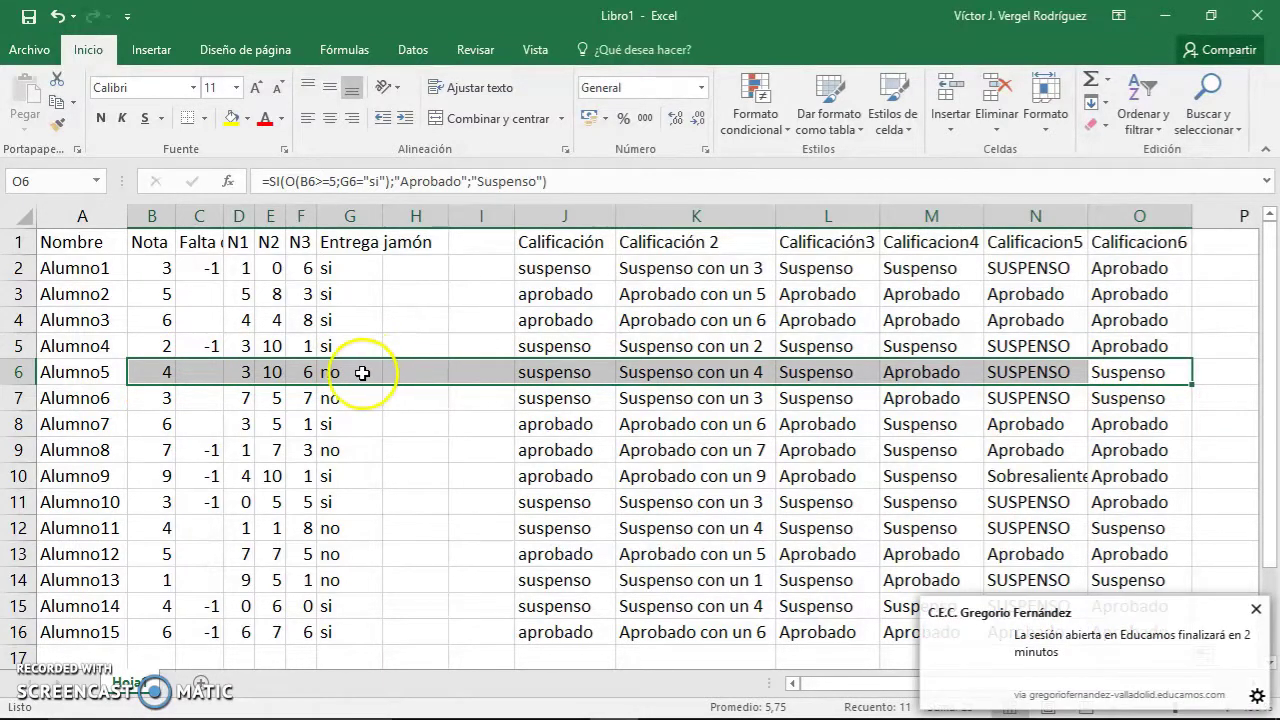
Change Alumno5's Entrega jamón in G6 to si and check O6 becomes Aprobado
left_click(362, 373)
type("si")
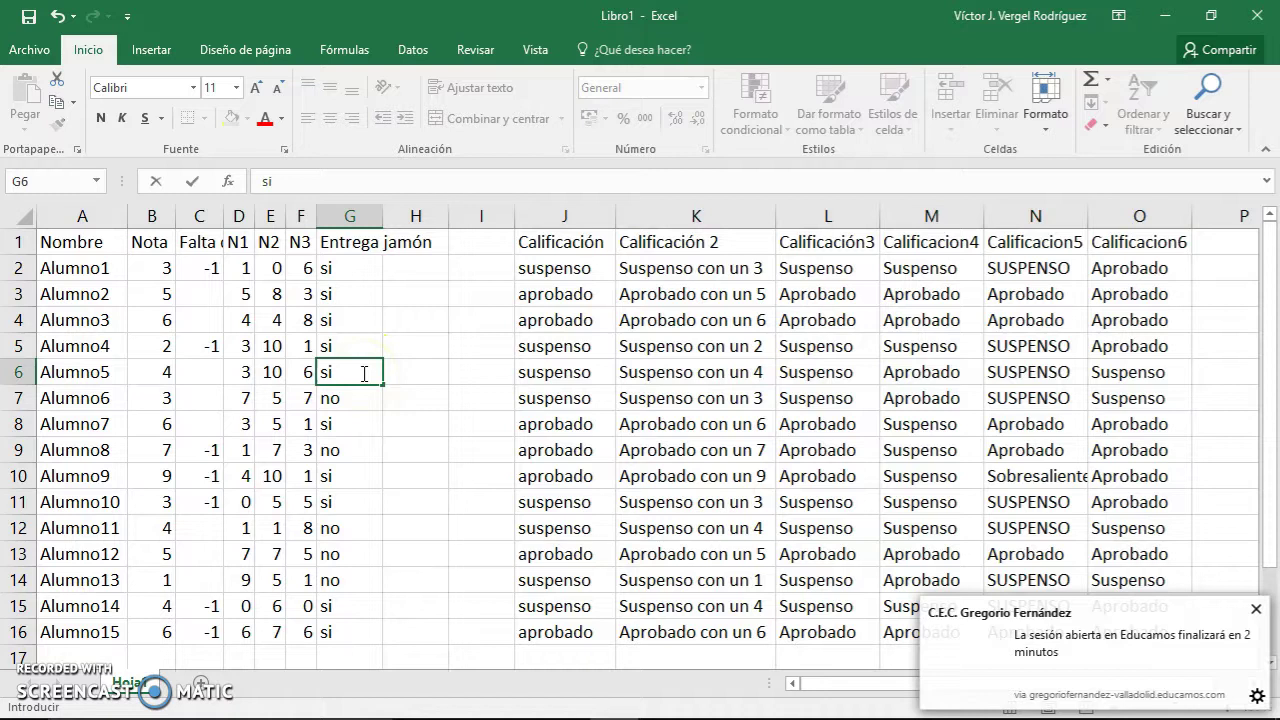
key("Return")
key("Up")
key("Right")
key("Right")
key("Right")
key("Right")
key("Right")
key("Right")
key("Right")
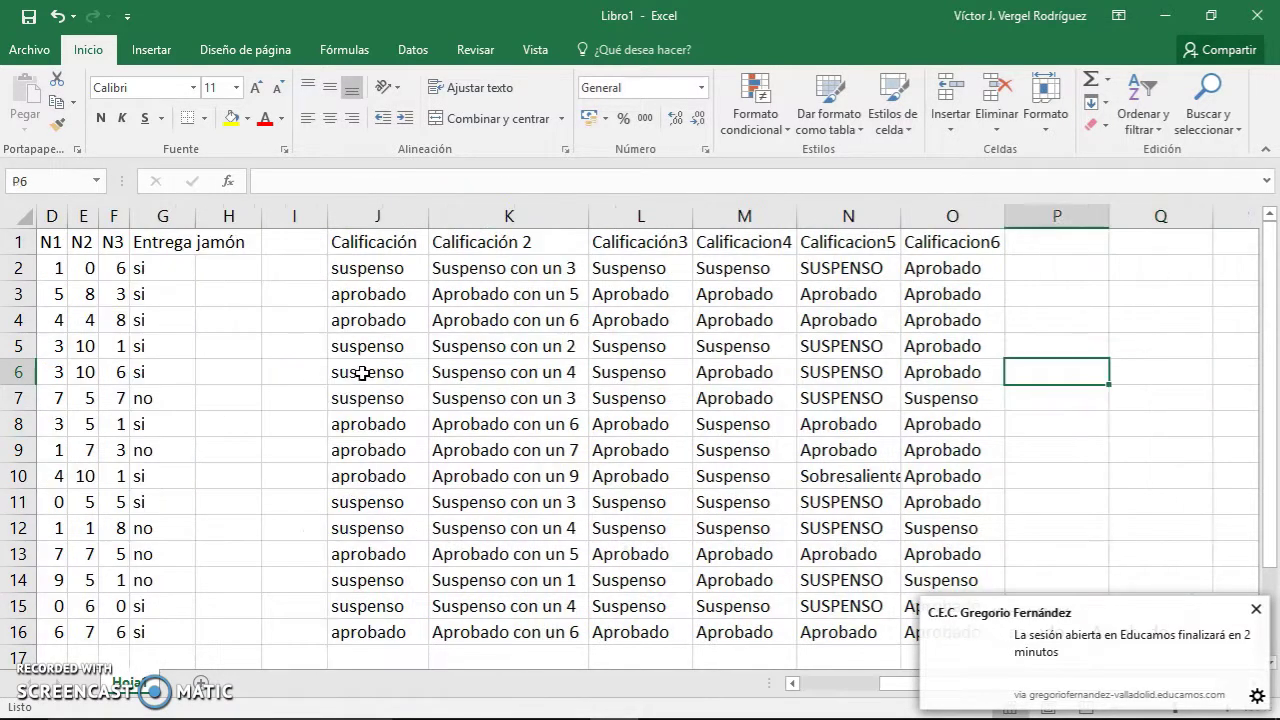
key("Left")
key("Left")
key("Left")
key("Left")
key("Left")
key("Left")
key("Left")
key("Left")
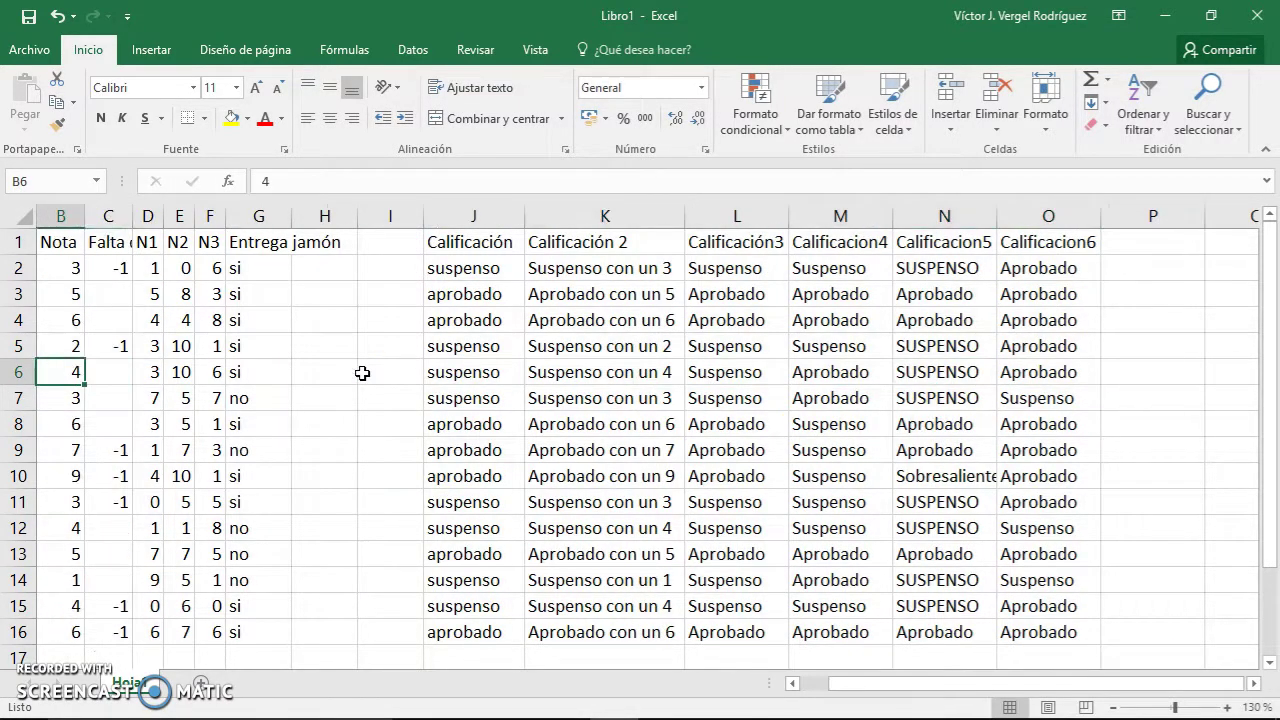
key("Right")
key("Right")
key("Right")
key("Right")
key("Right")
key("Right")
key("Right")
key("Right")
key("Right")
key("Right")
key("Right")
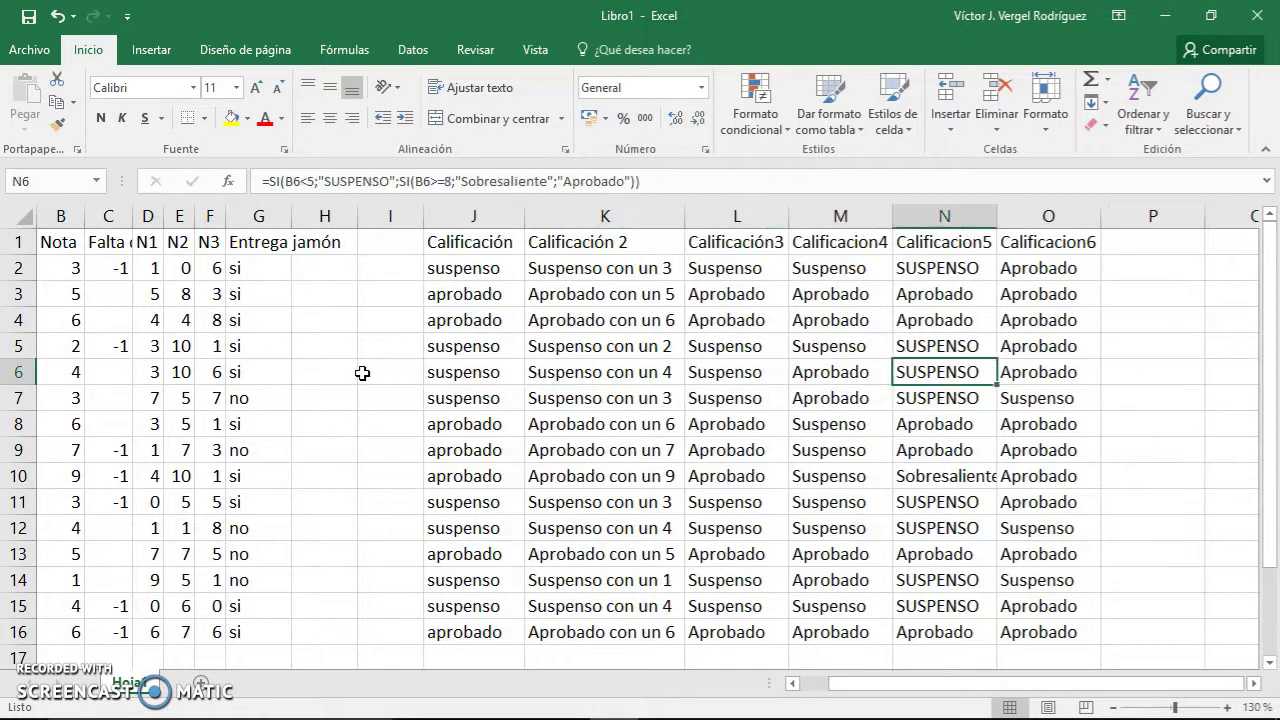
key("Right")
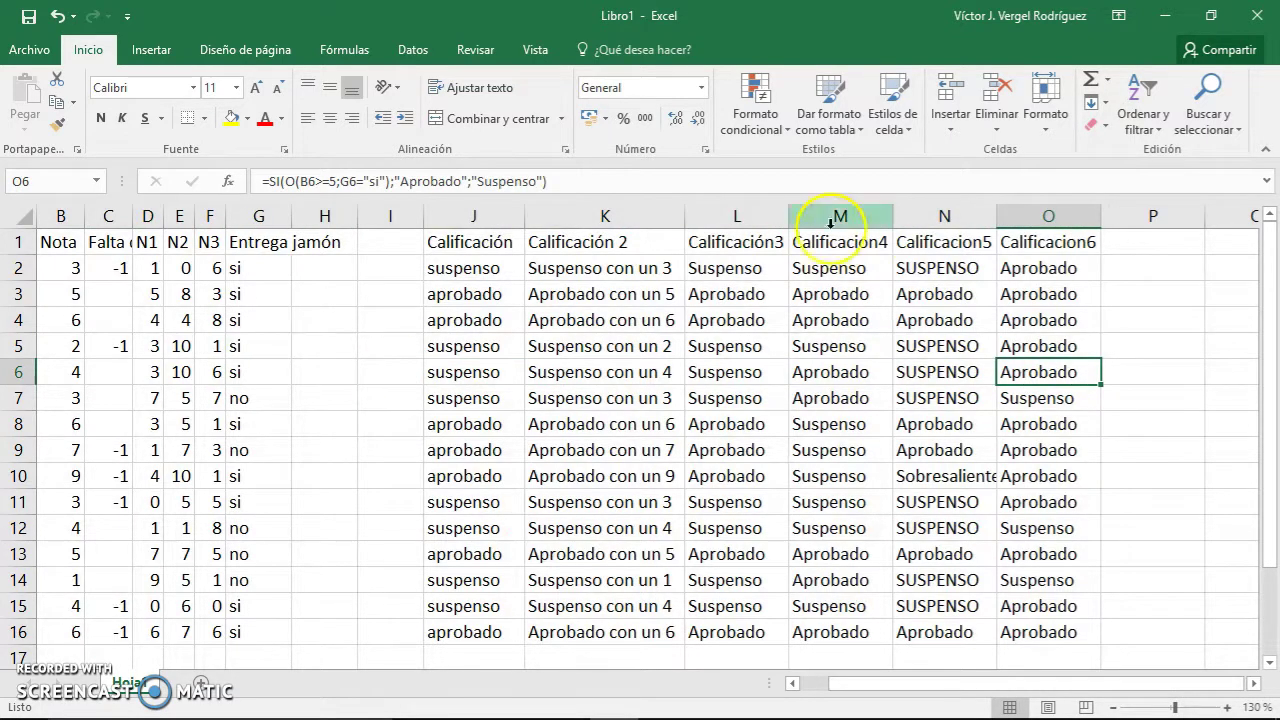
left_click(1010, 270)
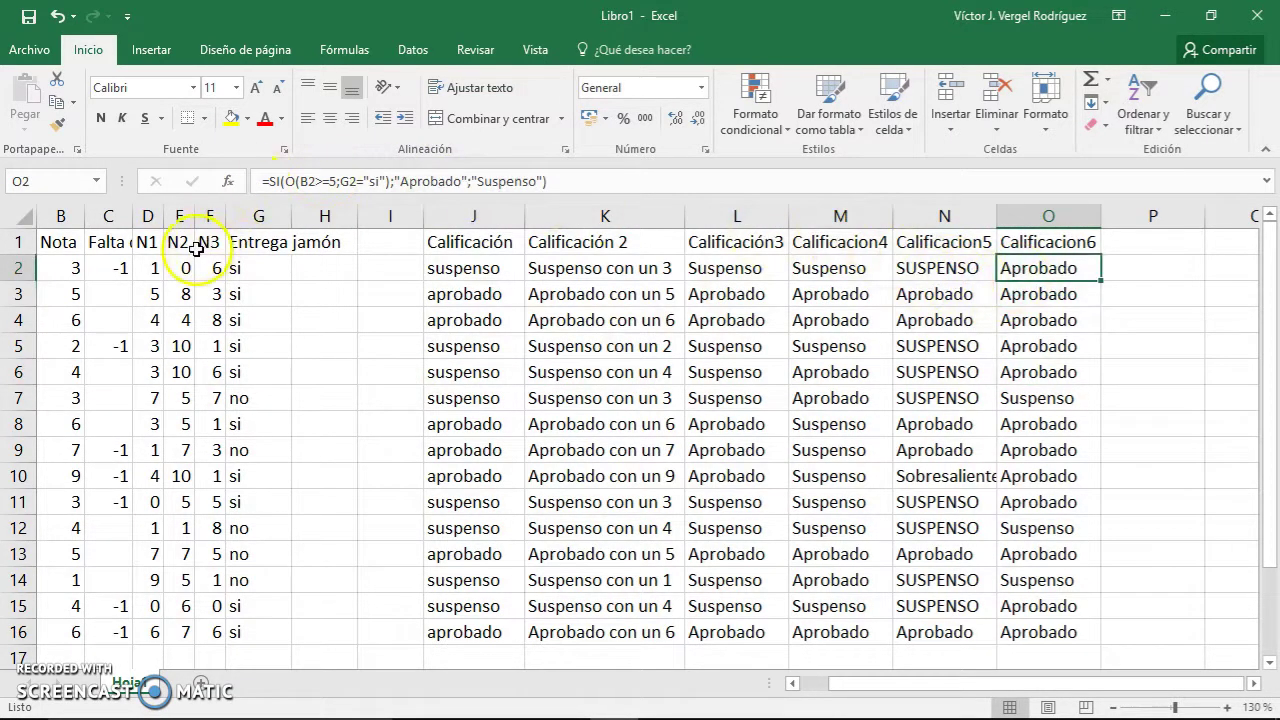
left_click_drag(245, 268, 254, 610)
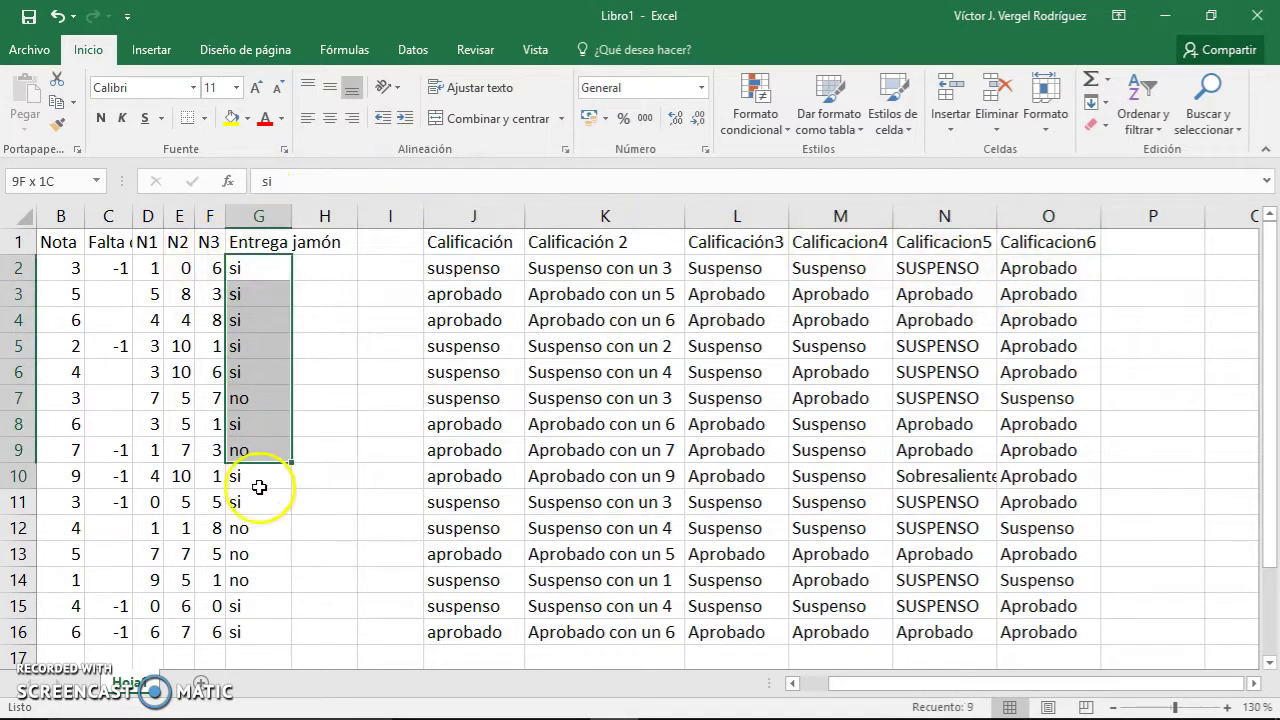
Change O2's logical test to =SI(Y(B2>=5;G2="si");"Aprobado";"Suspenso"), making it show Suspenso
left_click(258, 290)
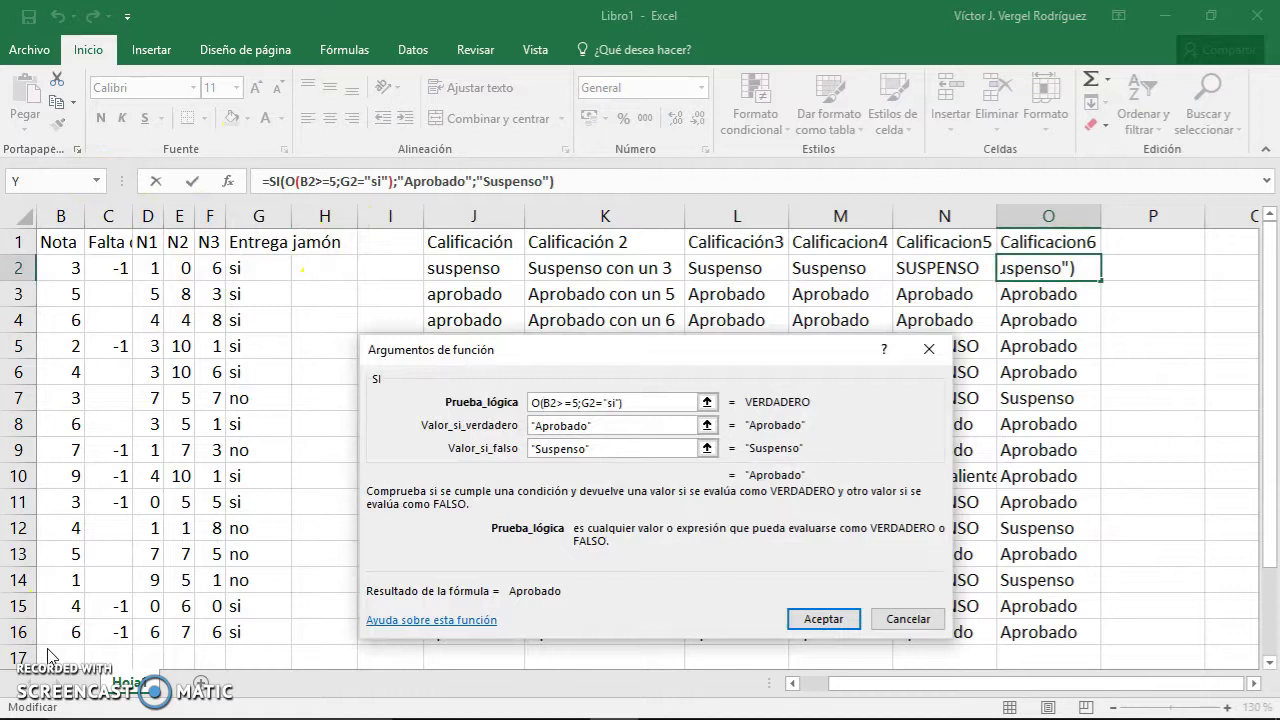
left_click(535, 404)
type("Y")
left_click(646, 427)
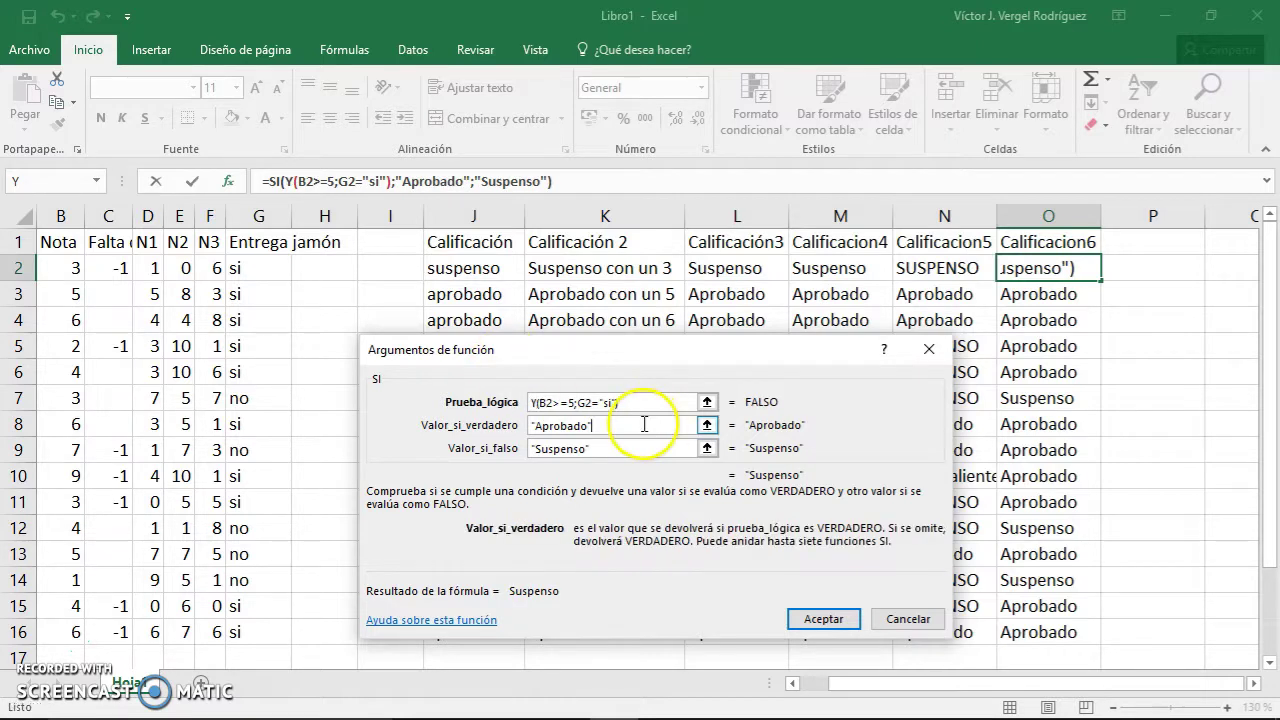
left_click(823, 618)
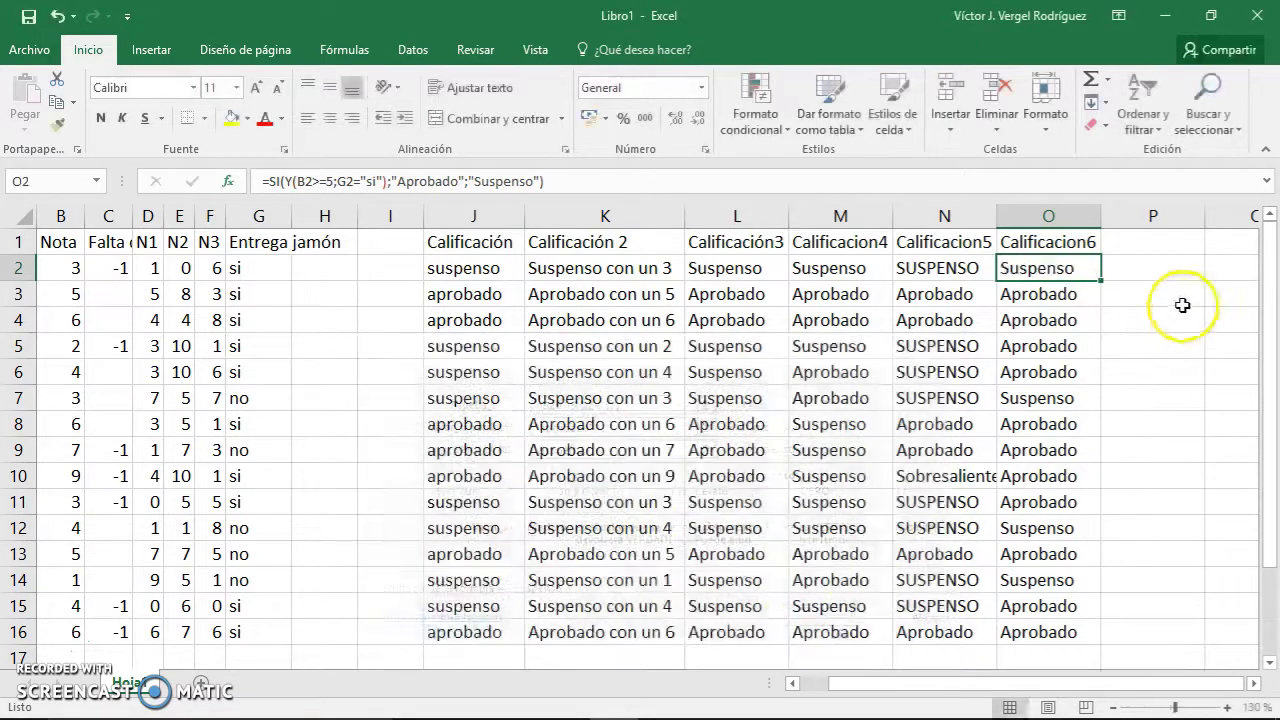
Fill the Y-based formula down to O16, then highlight rows 3–4 and 13 to compare results
double_click(1101, 280)
left_click_drag(1027, 325, 261, 284)
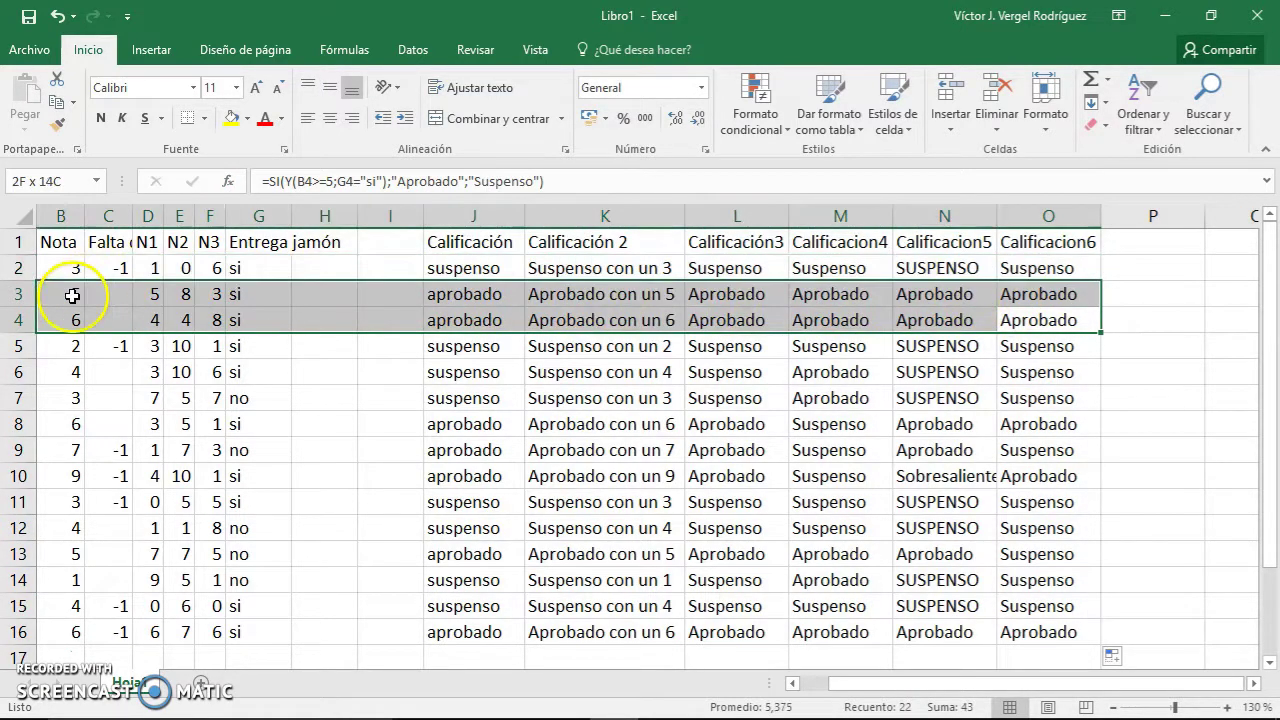
left_click_drag(261, 284, 69, 291)
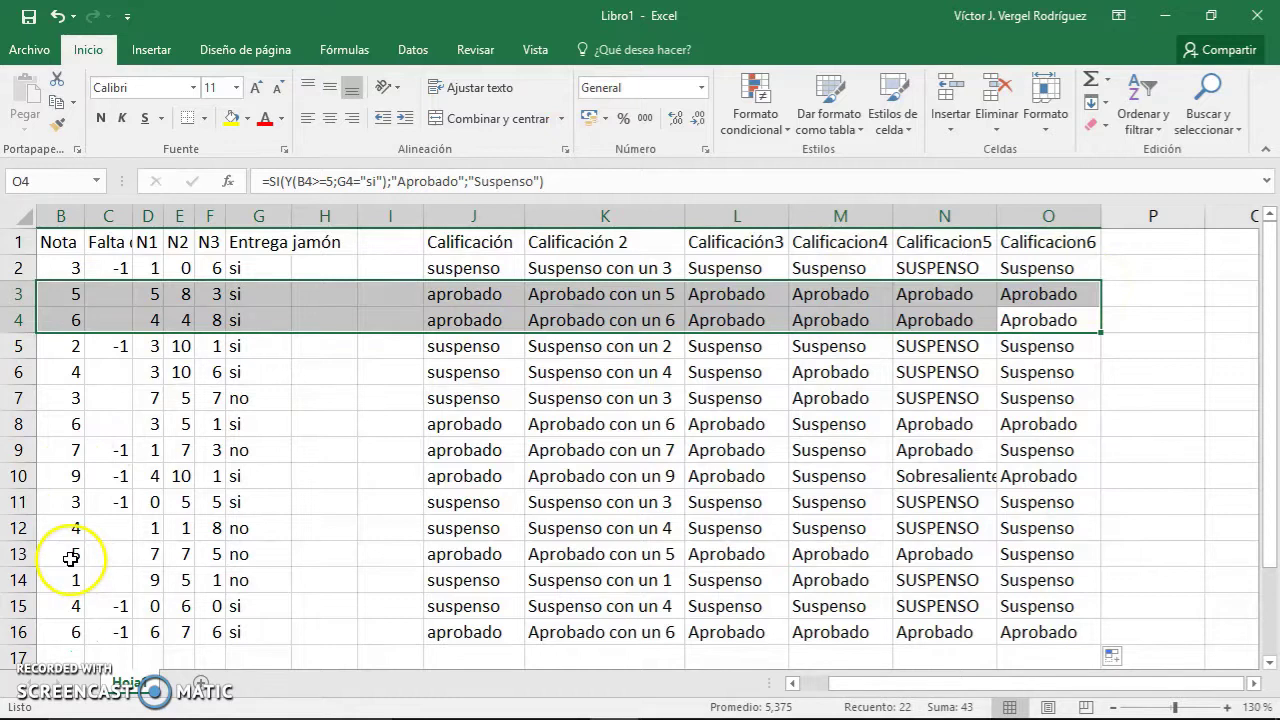
left_click_drag(72, 560, 1043, 549)
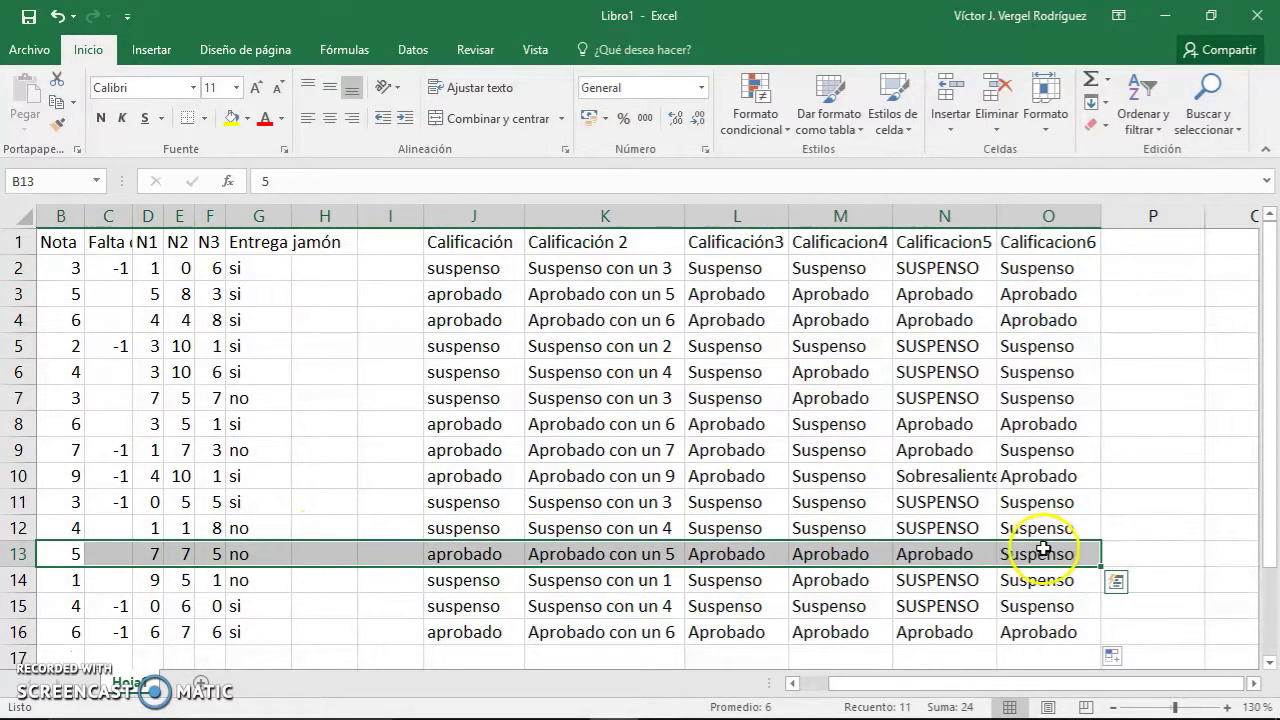
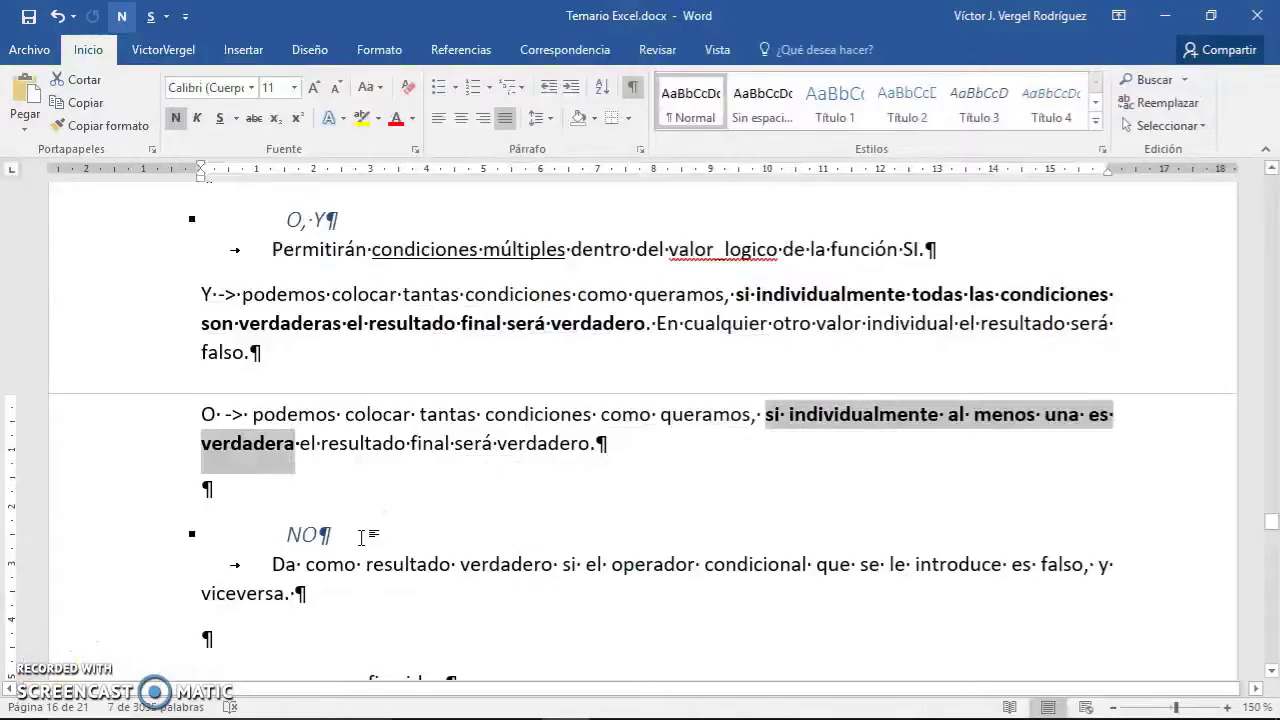
Highlight the NO heading in the Word notes, then return to the Excel grade workbook
left_click_drag(349, 534, 290, 535)
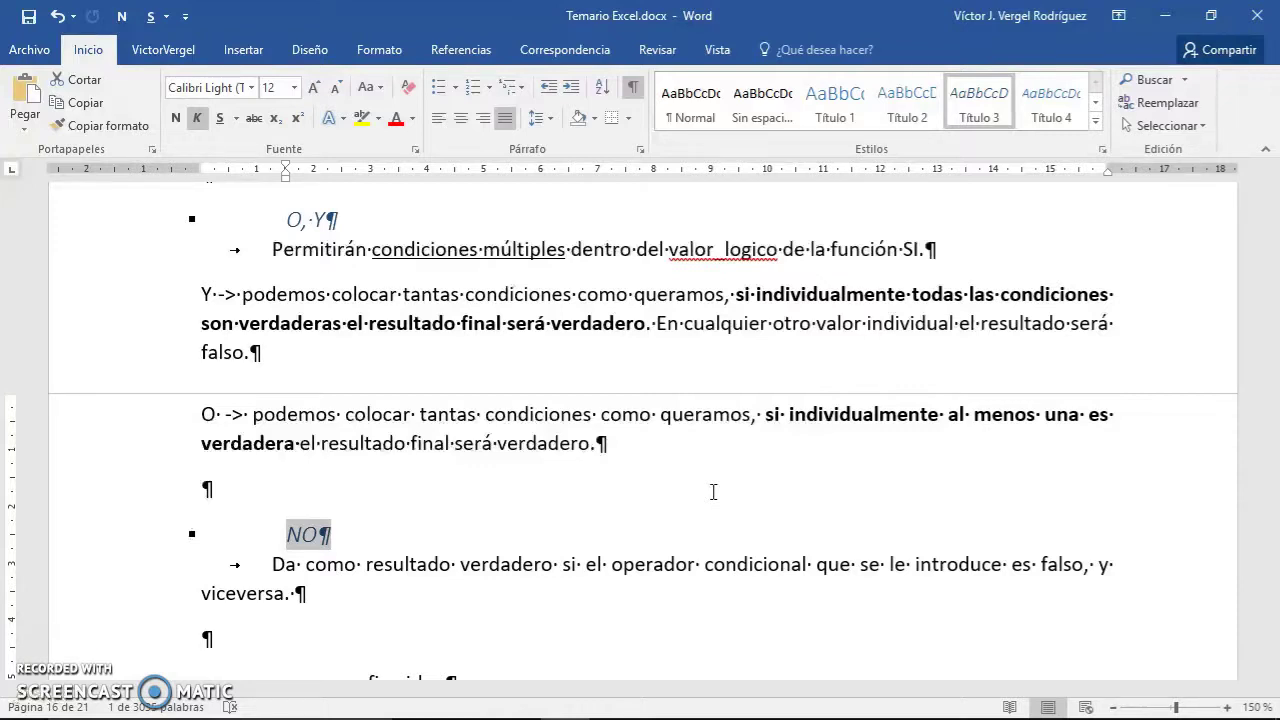
key("alt+Tab")
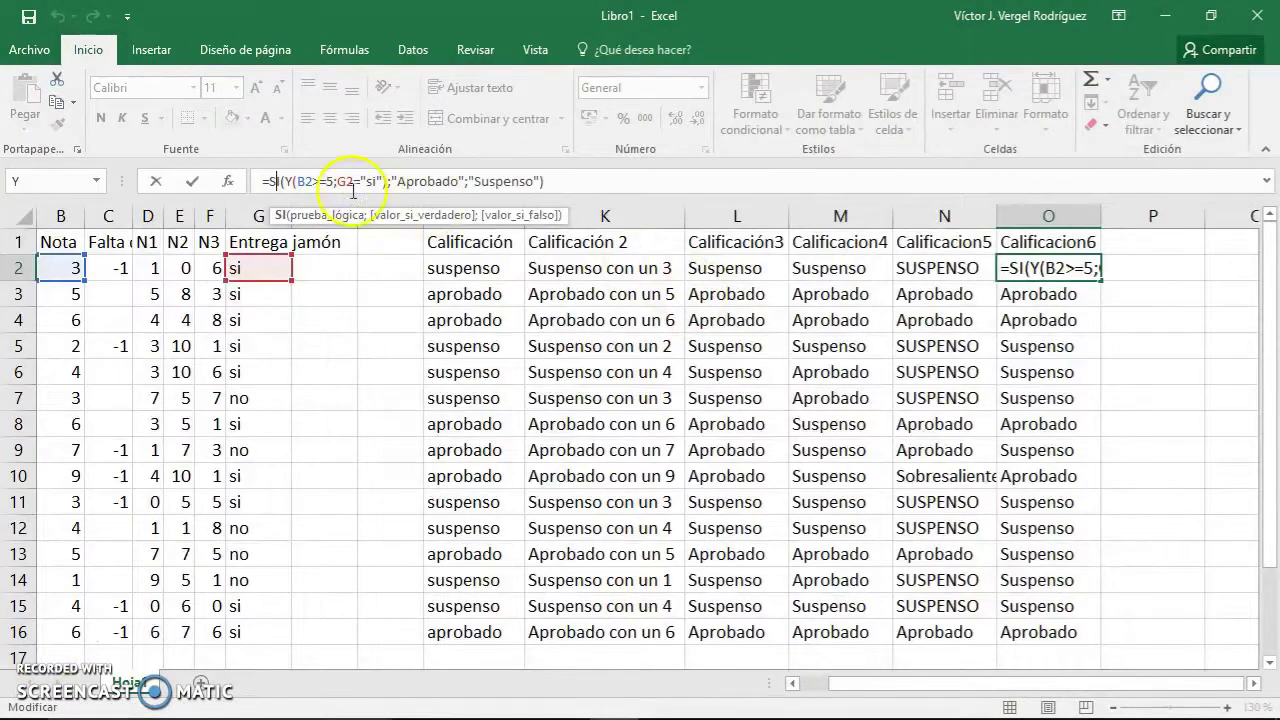
Delete the Y(B2>=5;G2="si") condition from the SI formula's logical test
left_click(228, 183)
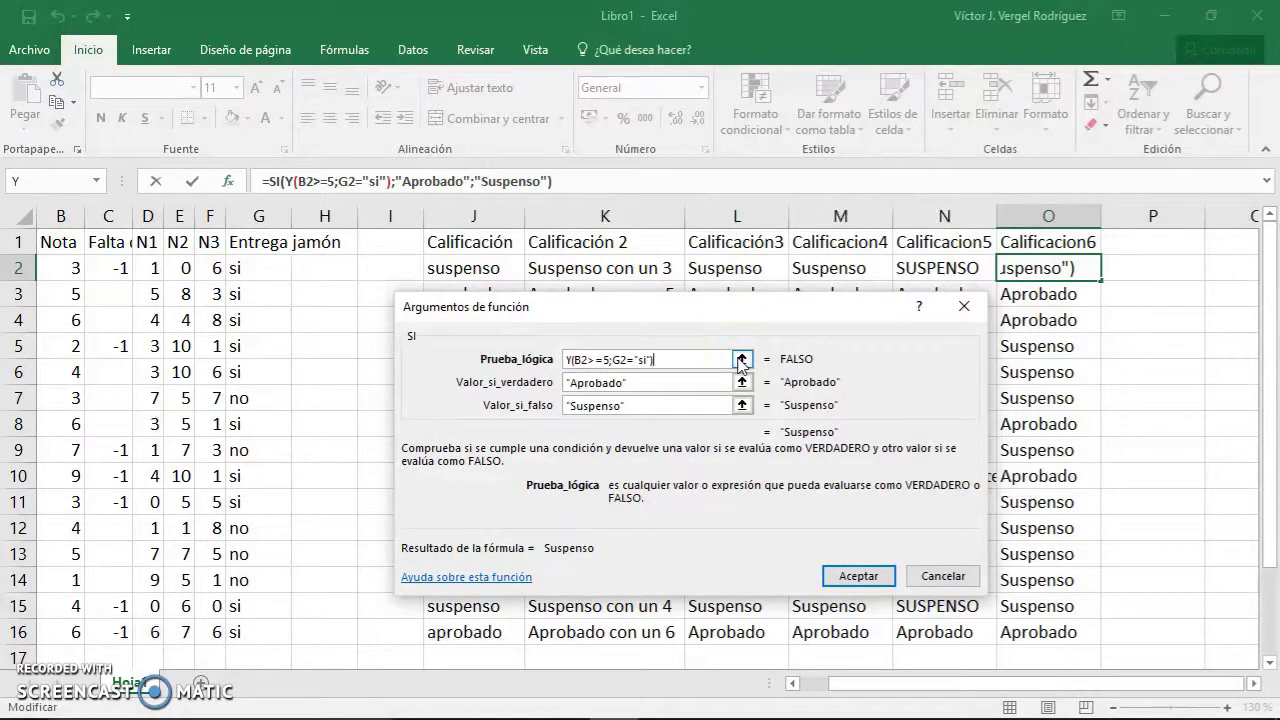
left_click(685, 362)
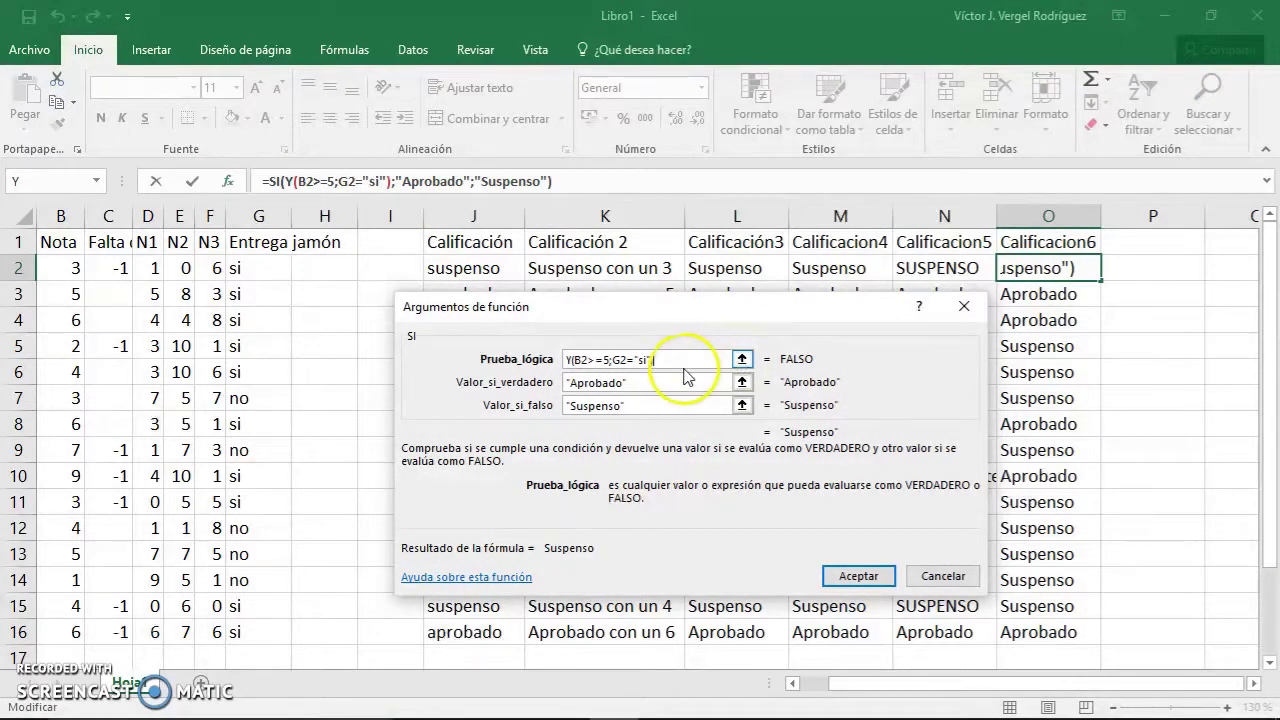
left_click_drag(685, 362, 565, 360)
key("ctrl+c")
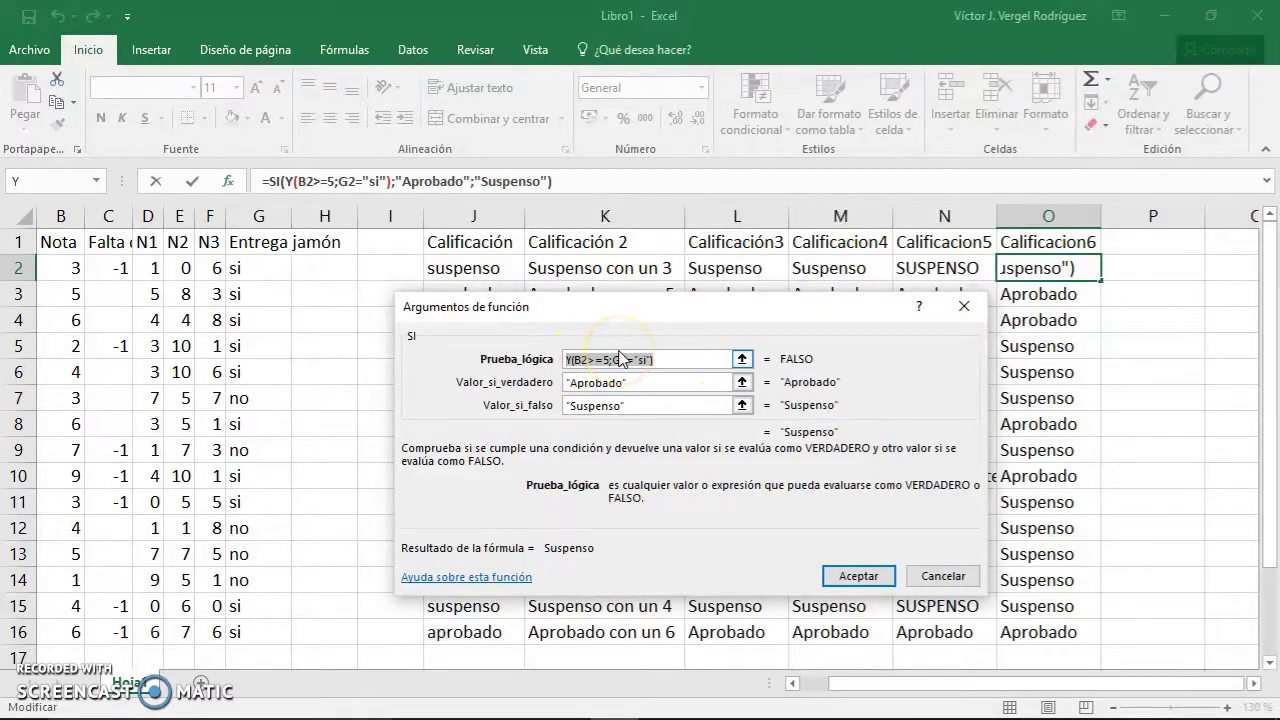
key("Delete")
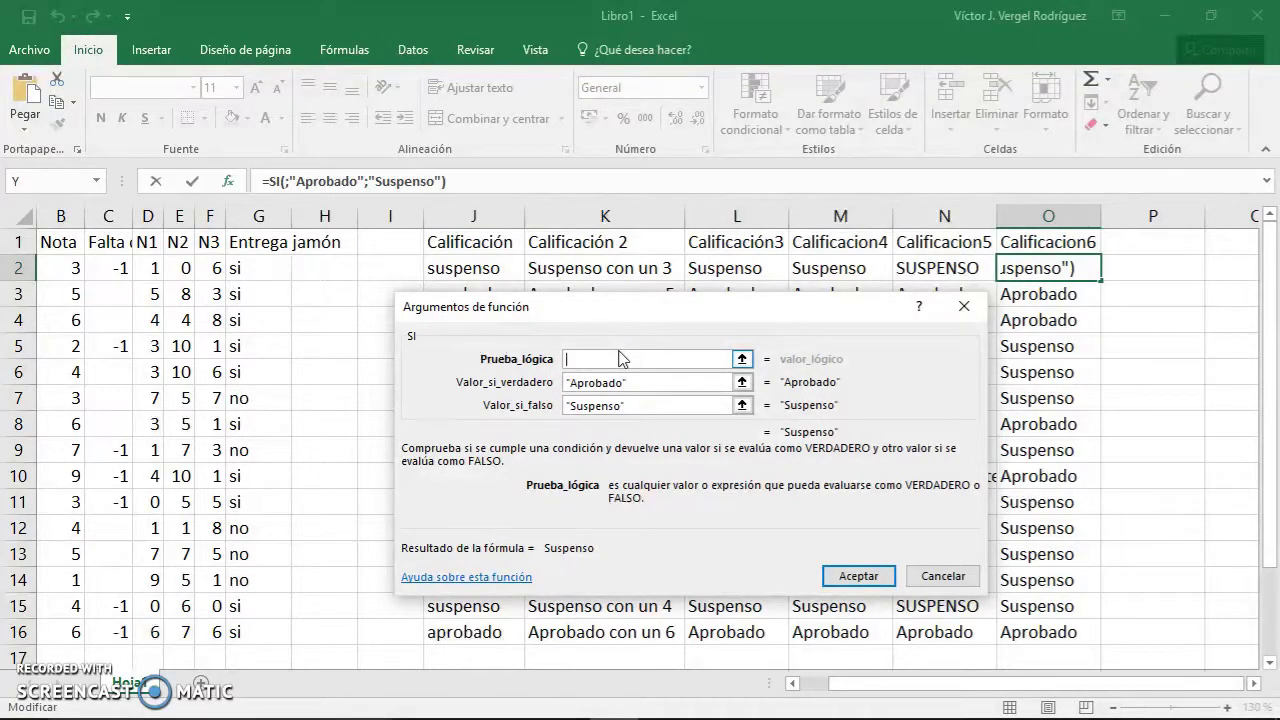
Bring up the full function list to choose a function for the empty logical test
left_click(622, 356)
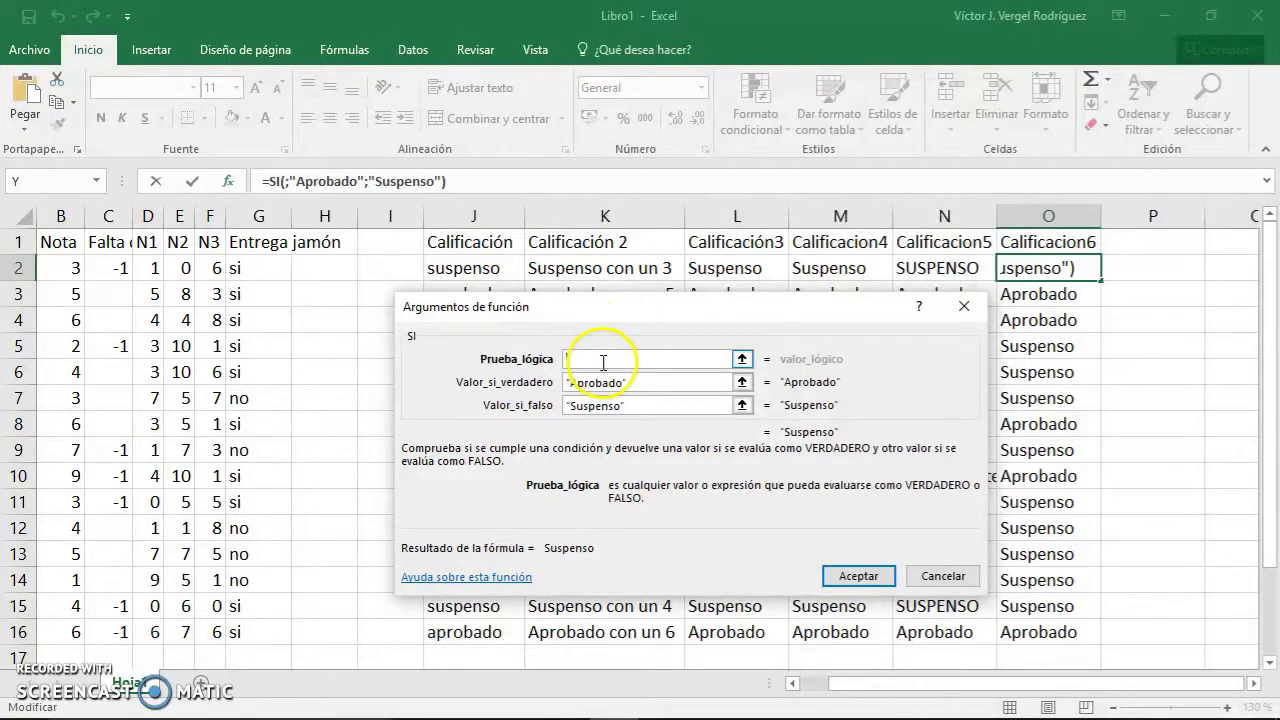
left_click(98, 182)
left_click(70, 425)
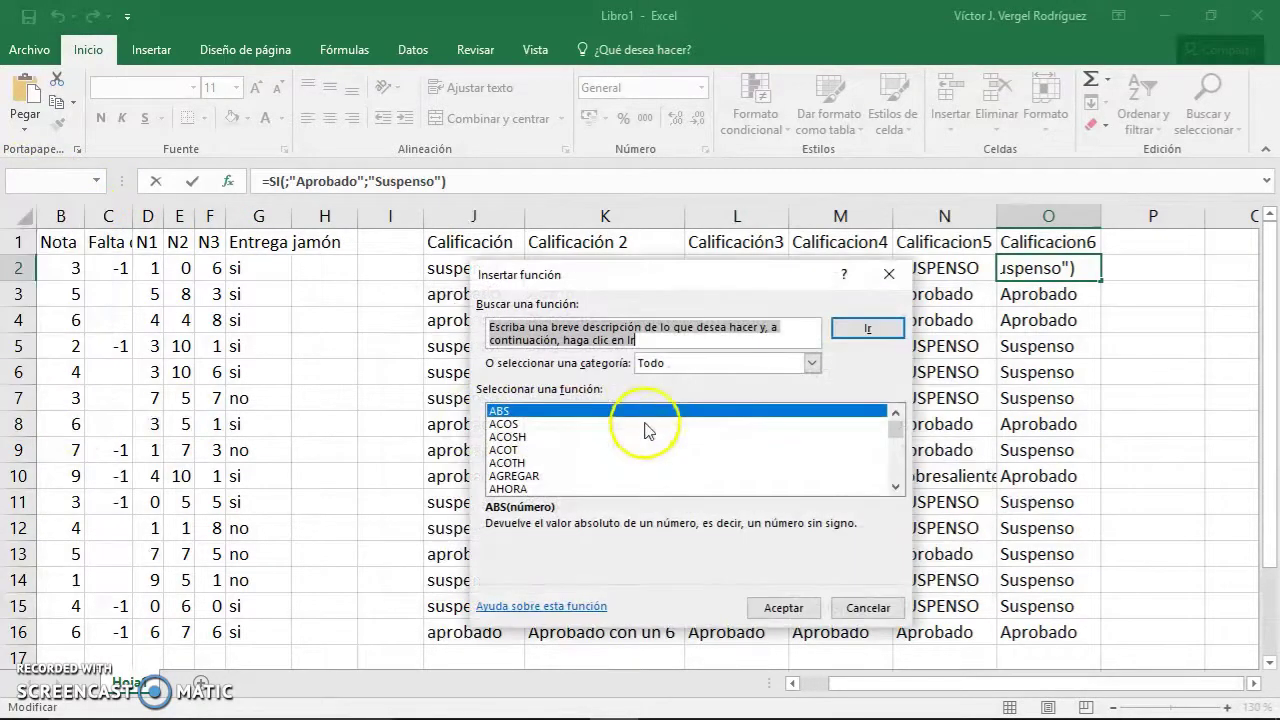
left_click(632, 426)
Insert NO as the logical test, with the pasted Y(B2>=5;G2="si") as its argument
type("no")
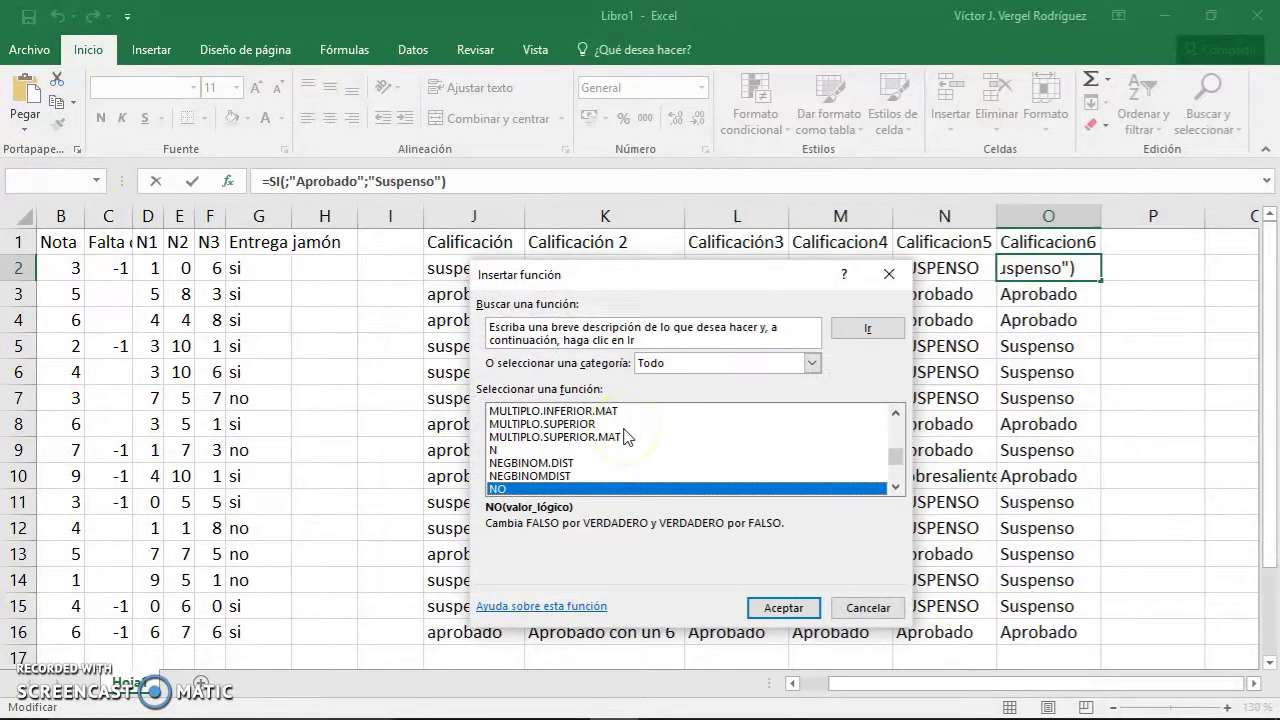
left_click(781, 607)
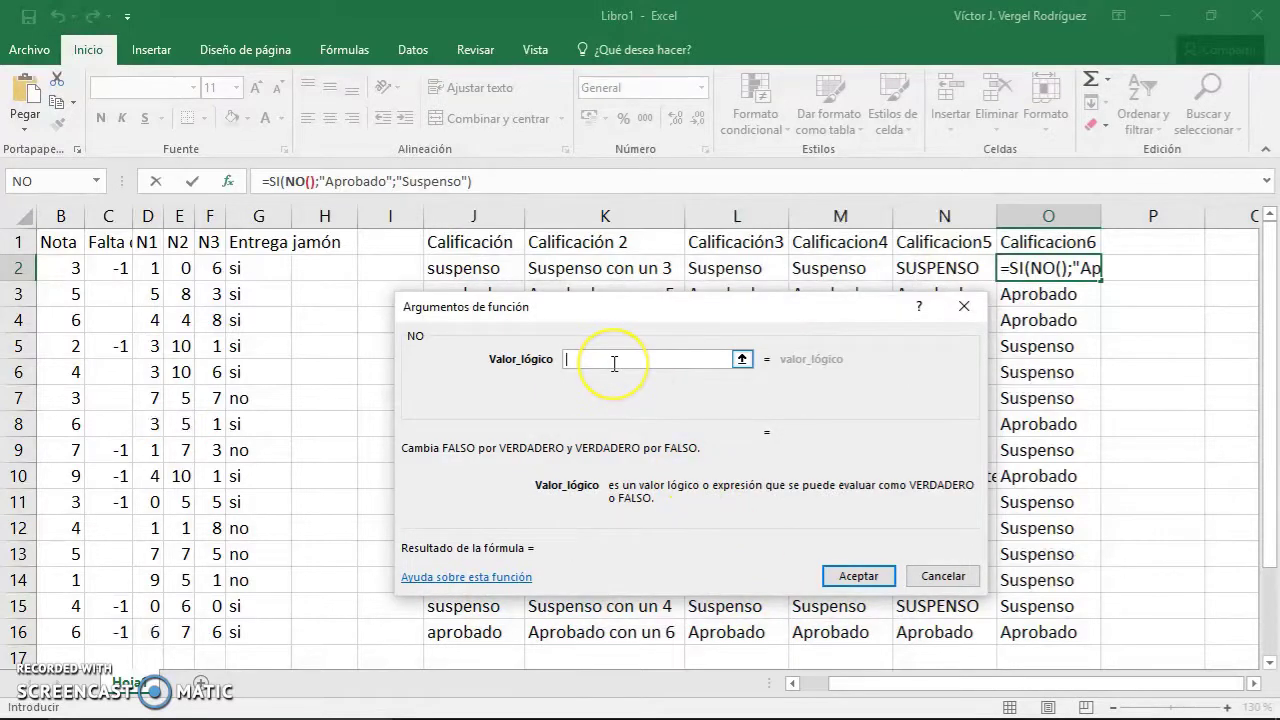
key("ctrl+v")
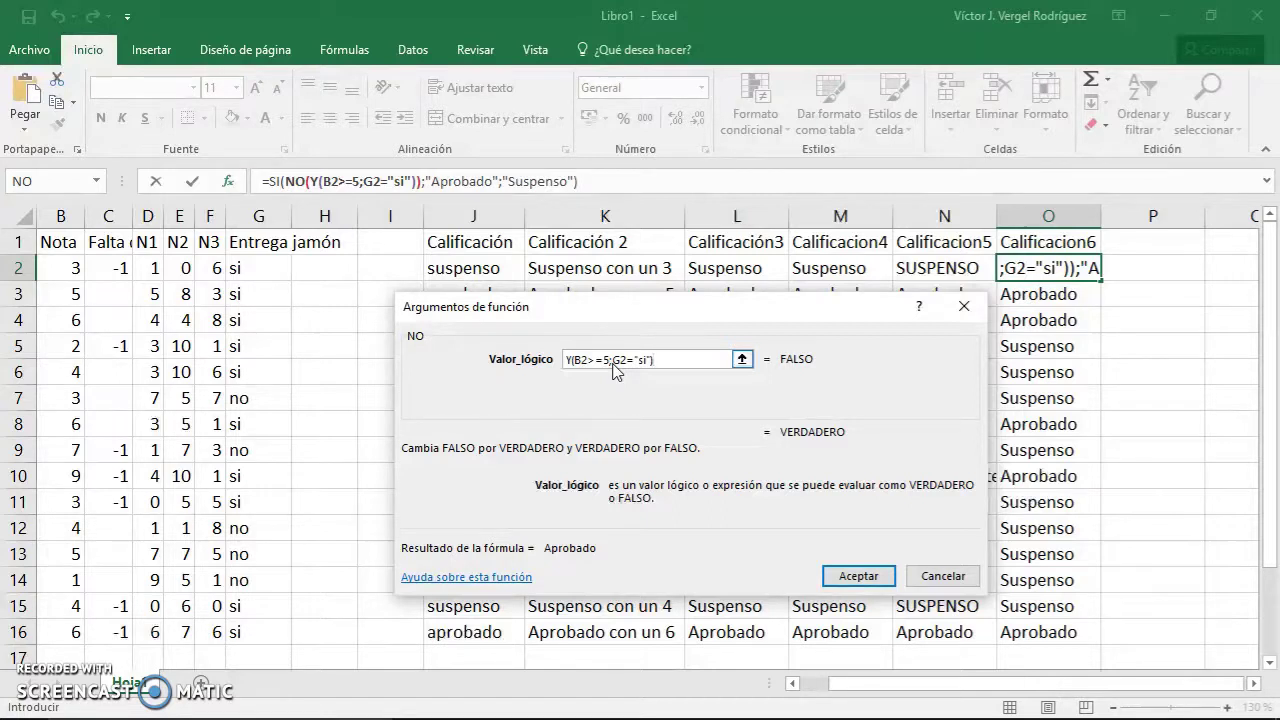
left_click(319, 180)
left_click(272, 181)
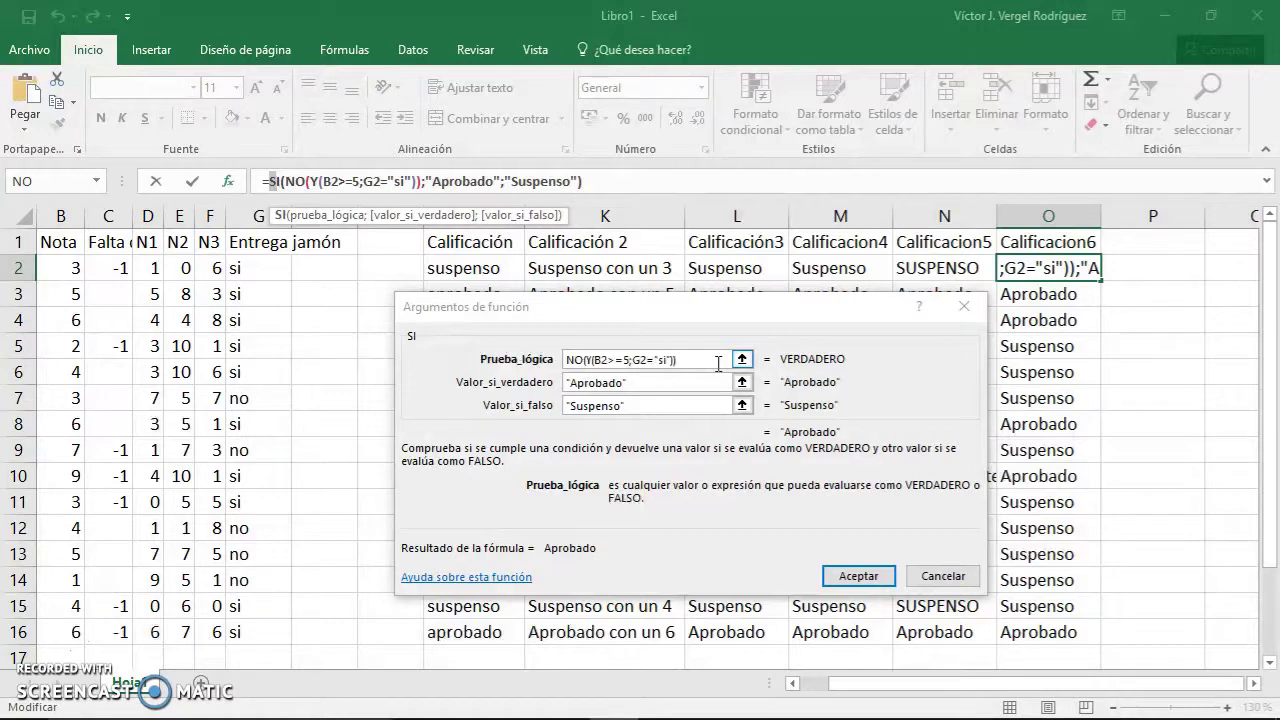
Swap the results to "Suspenso" if true and "Aprobado" if false, then fill down to row 16
left_click(660, 390)
left_click_drag(660, 390, 527, 356)
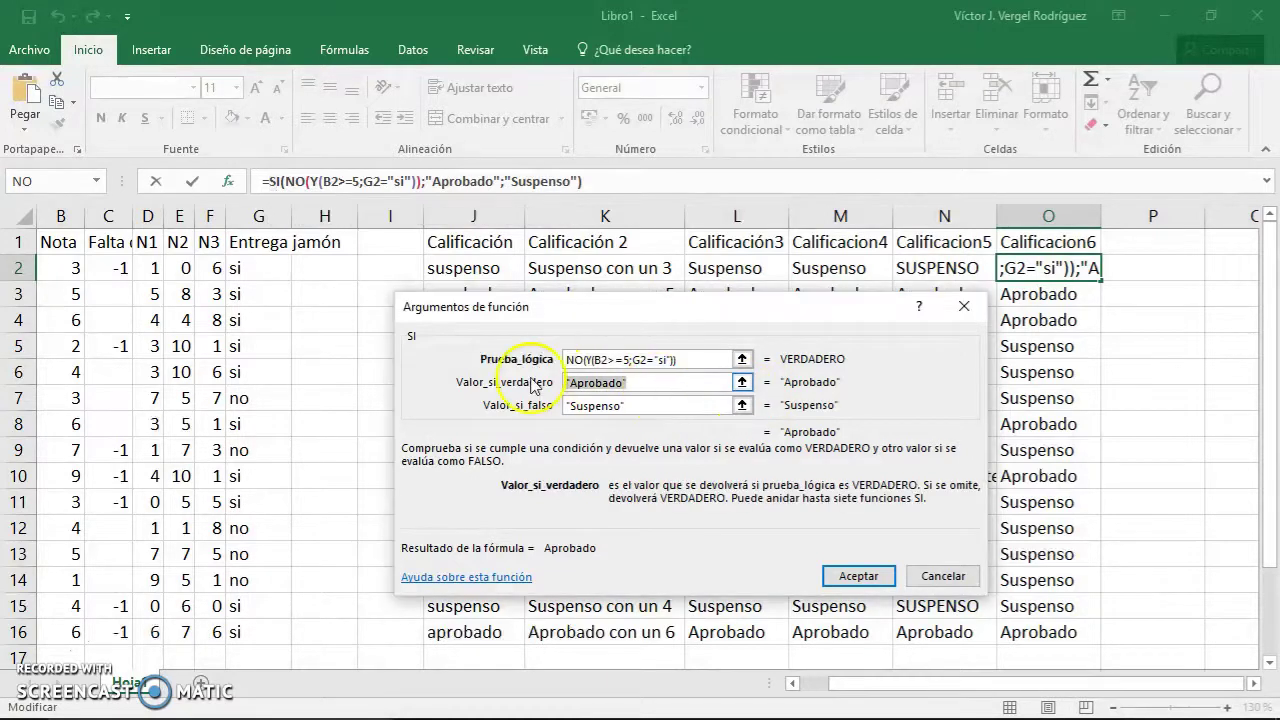
key("BackSpace")
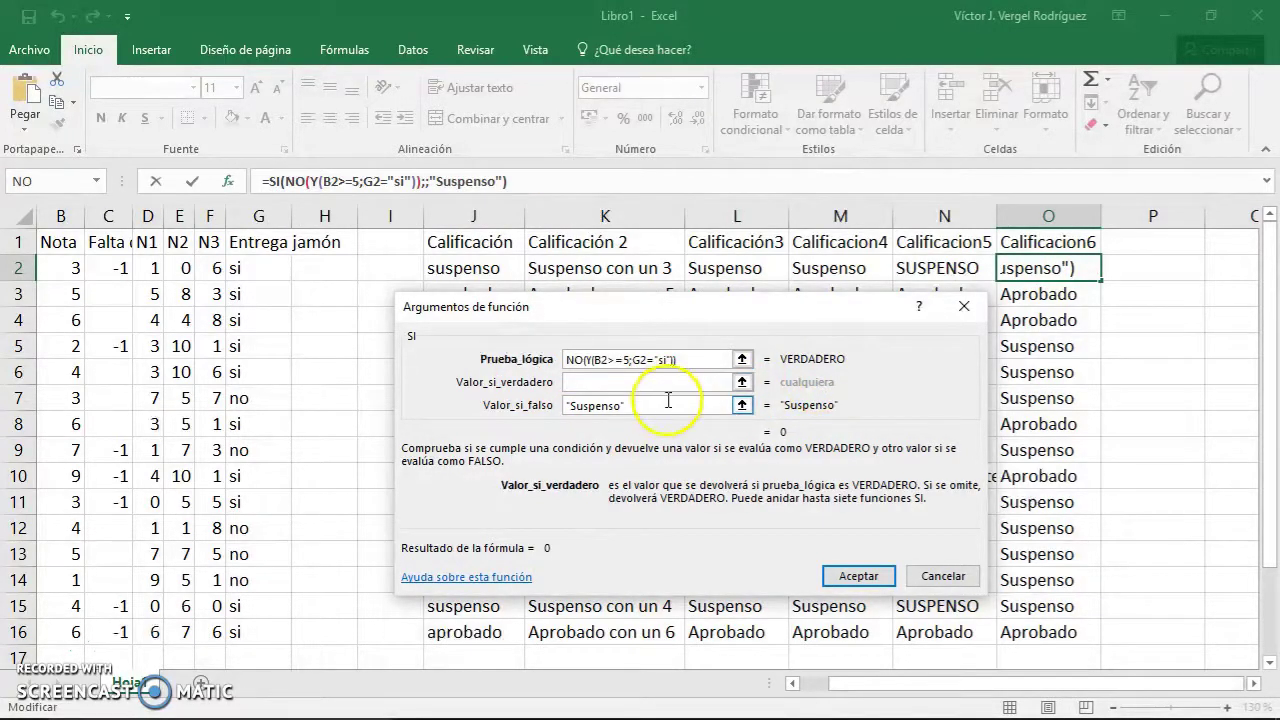
left_click(630, 405)
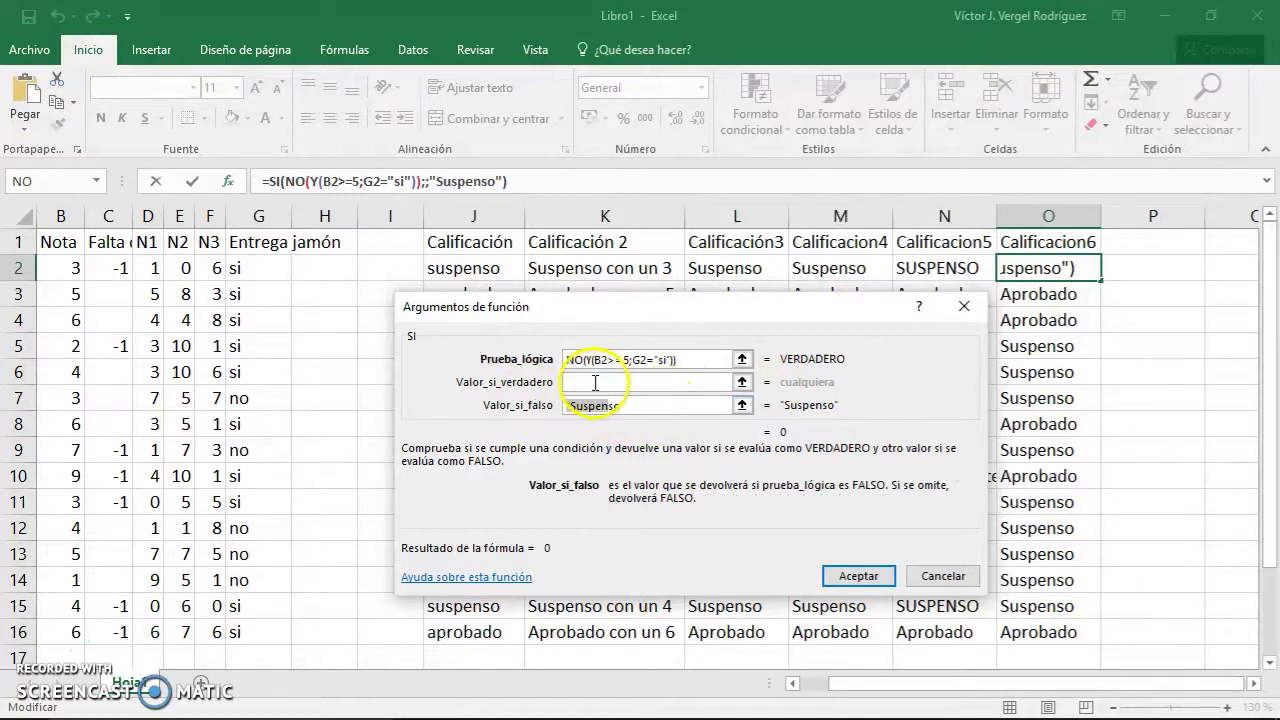
left_click_drag(652, 406, 503, 405)
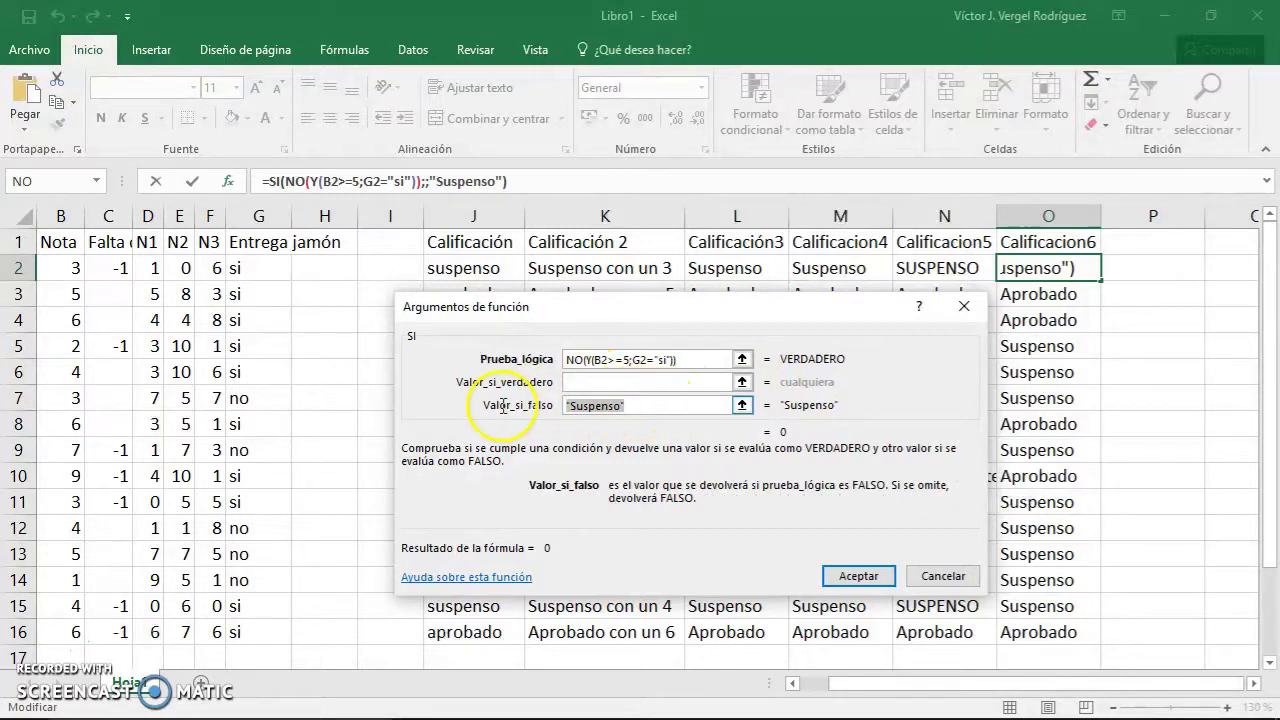
type("\"Aprobado\"")
left_click(621, 382)
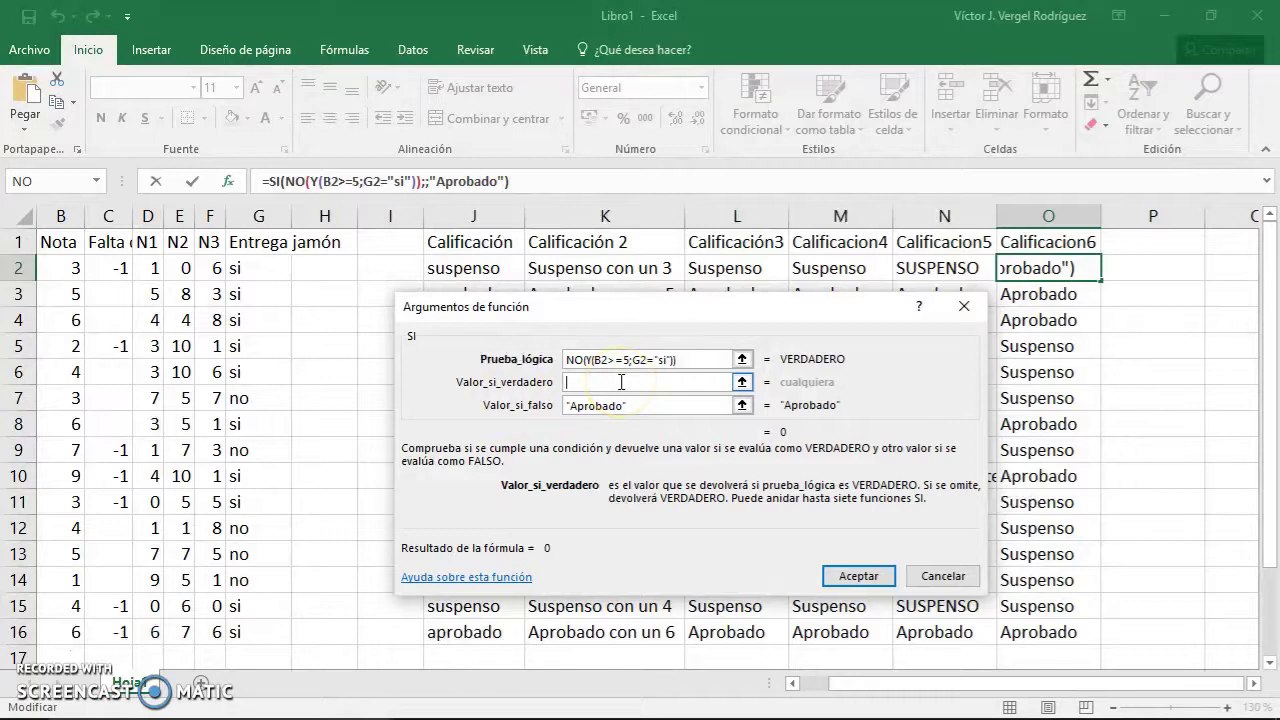
type("\"Suspenso\"")
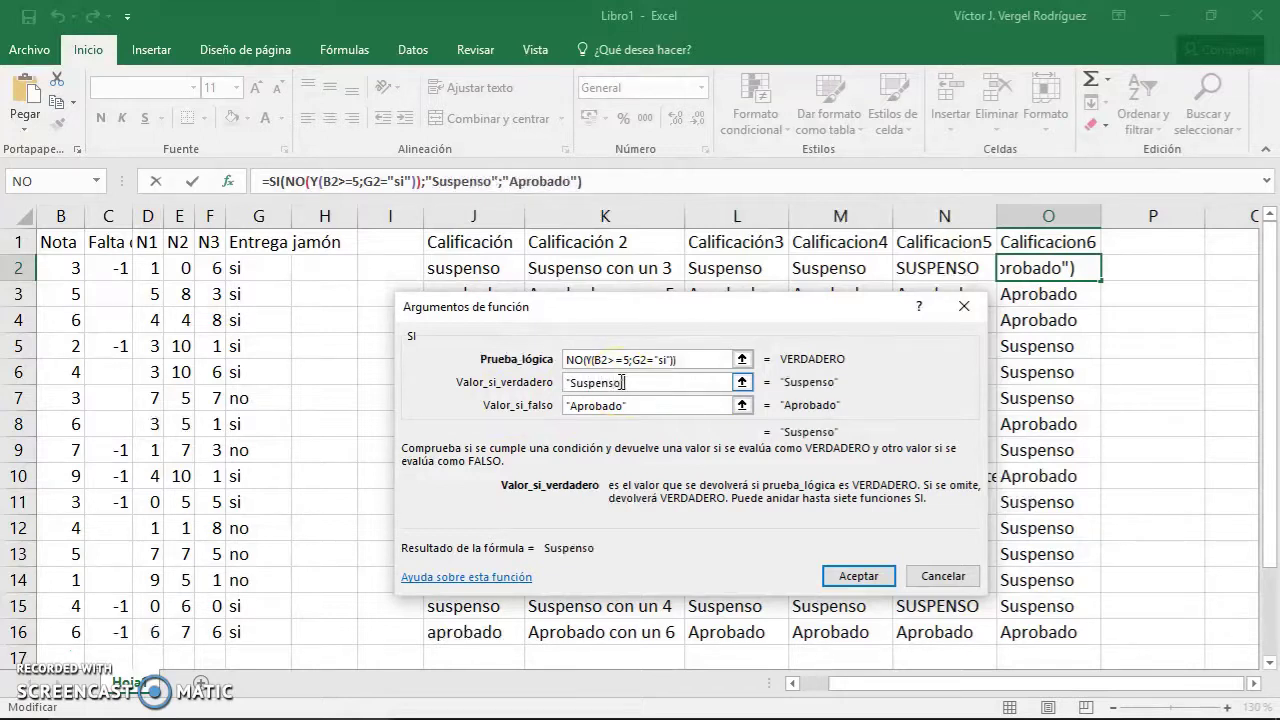
left_click(866, 580)
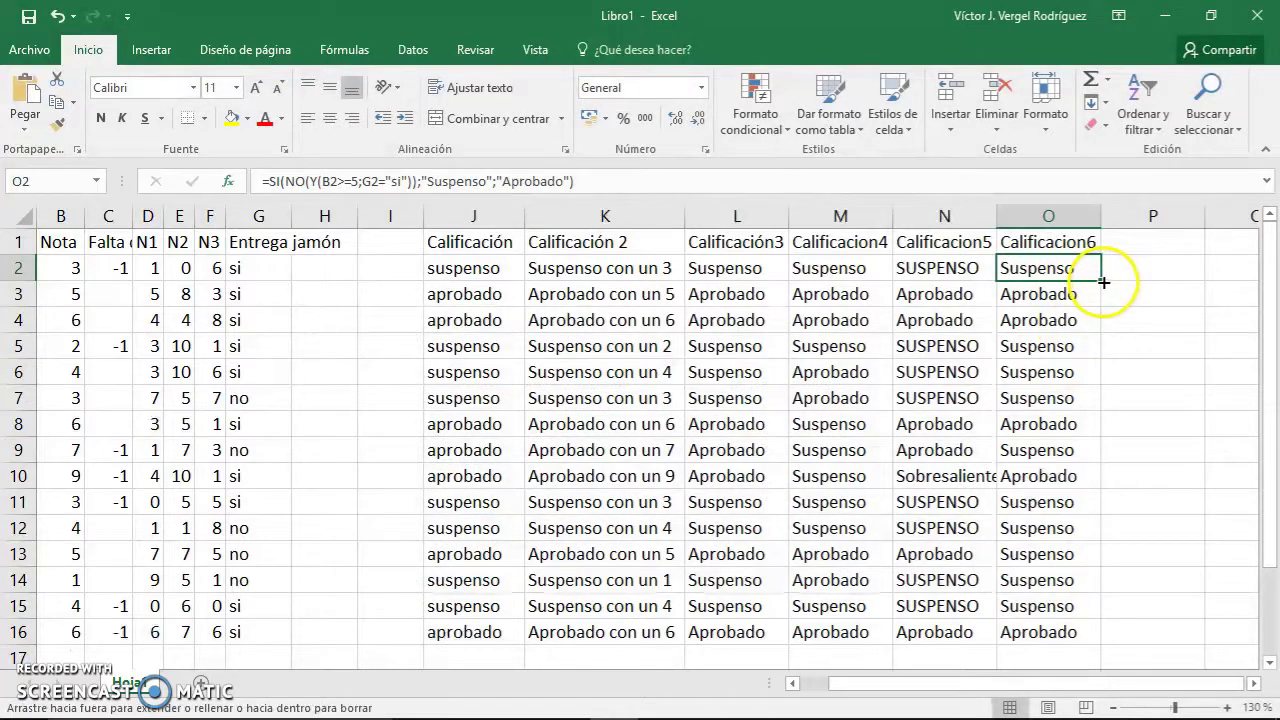
double_click(1101, 281)
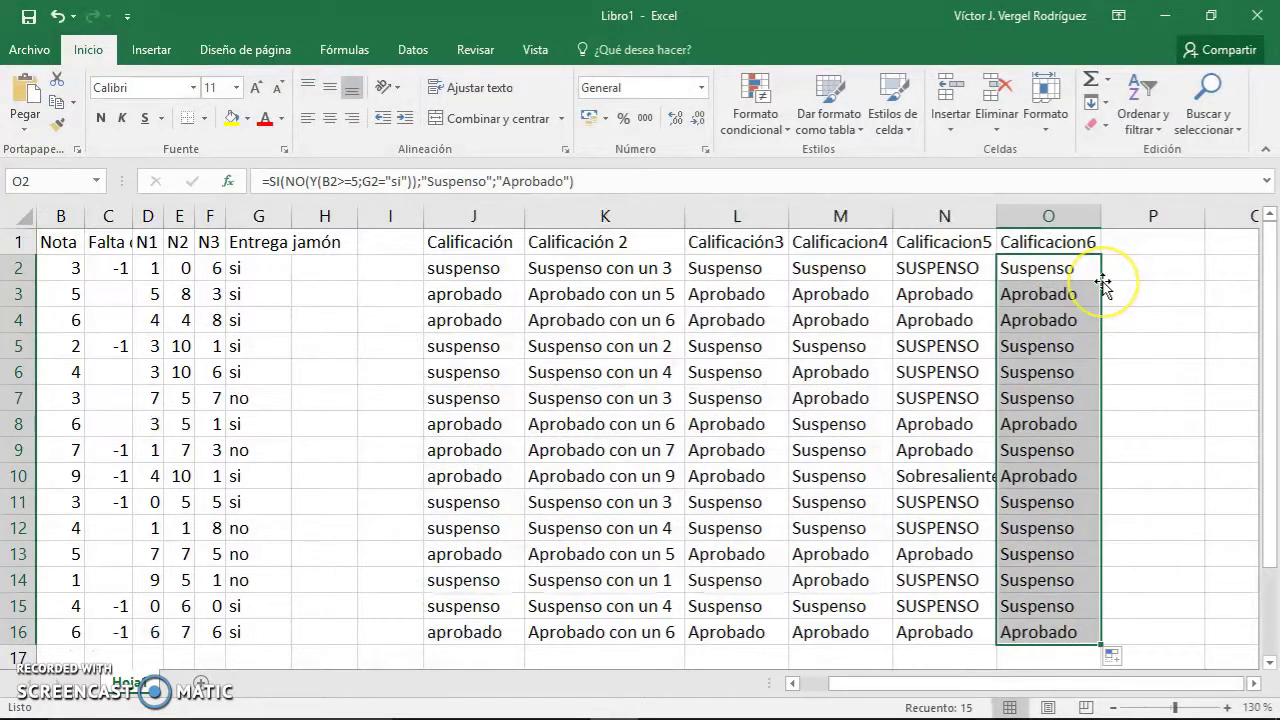
Add the header Calificacion7 in cell P1
left_click(1038, 272)
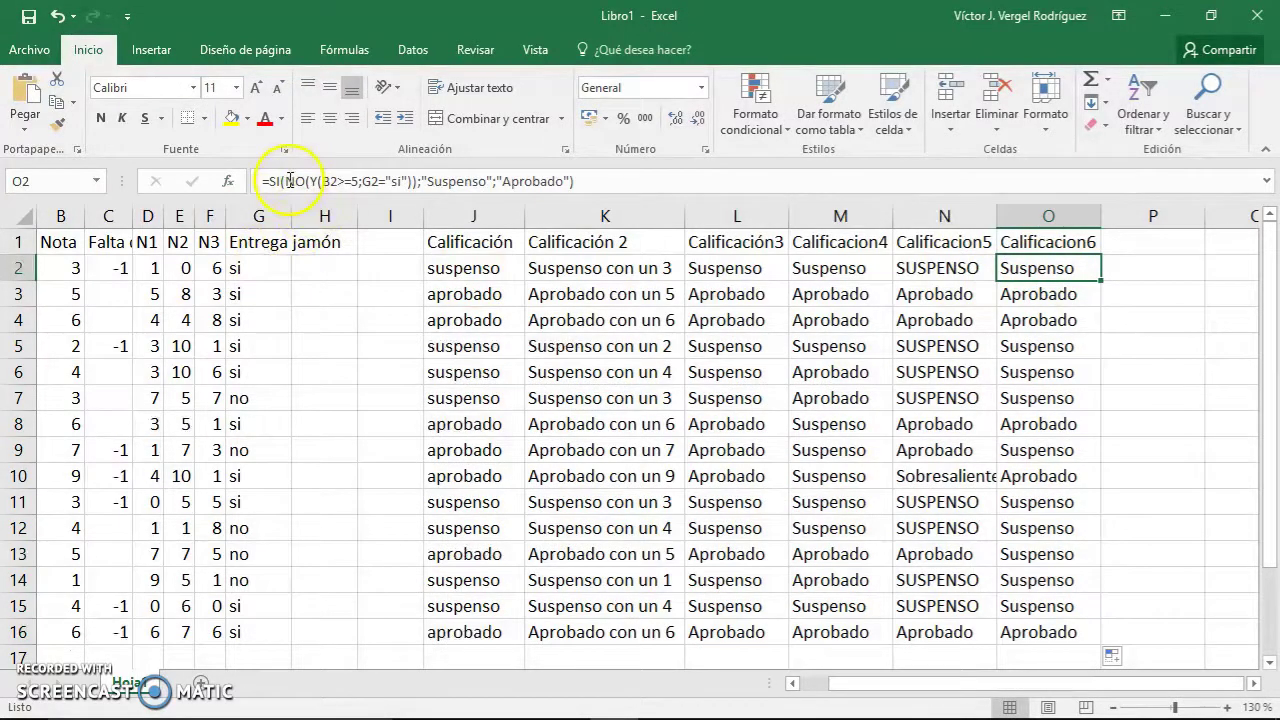
left_click(324, 242)
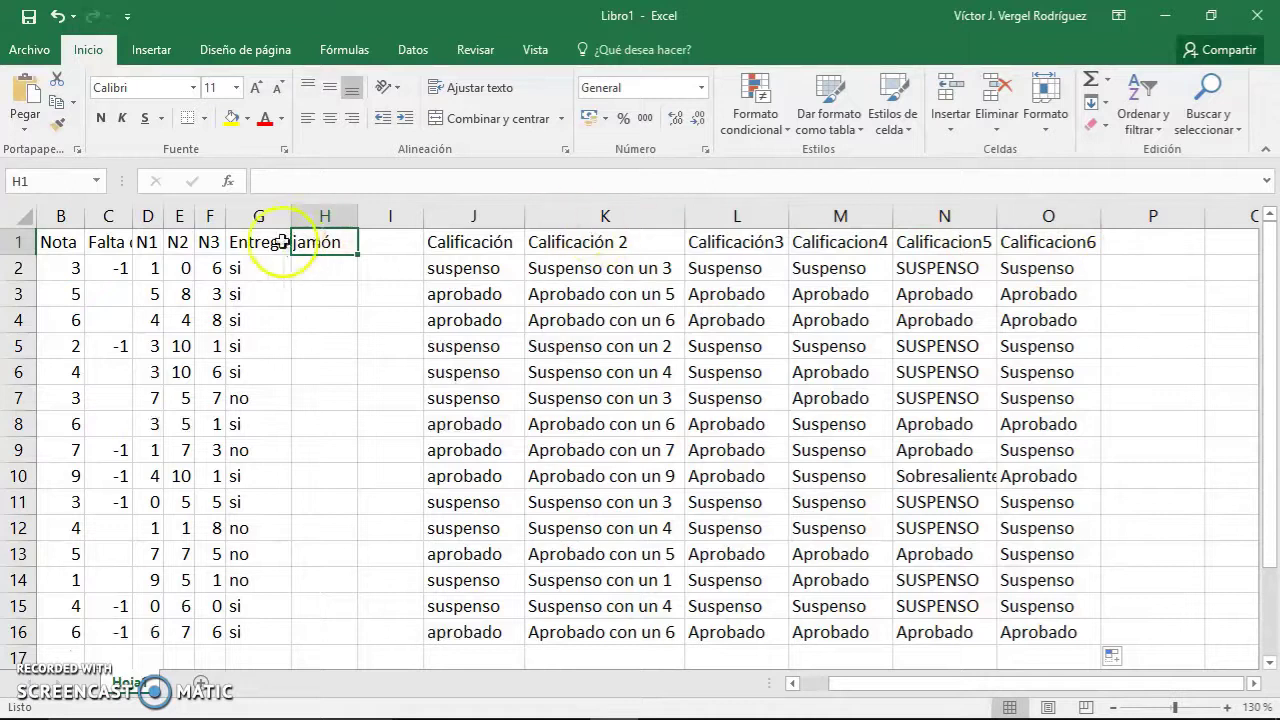
left_click(1108, 245)
type("C")
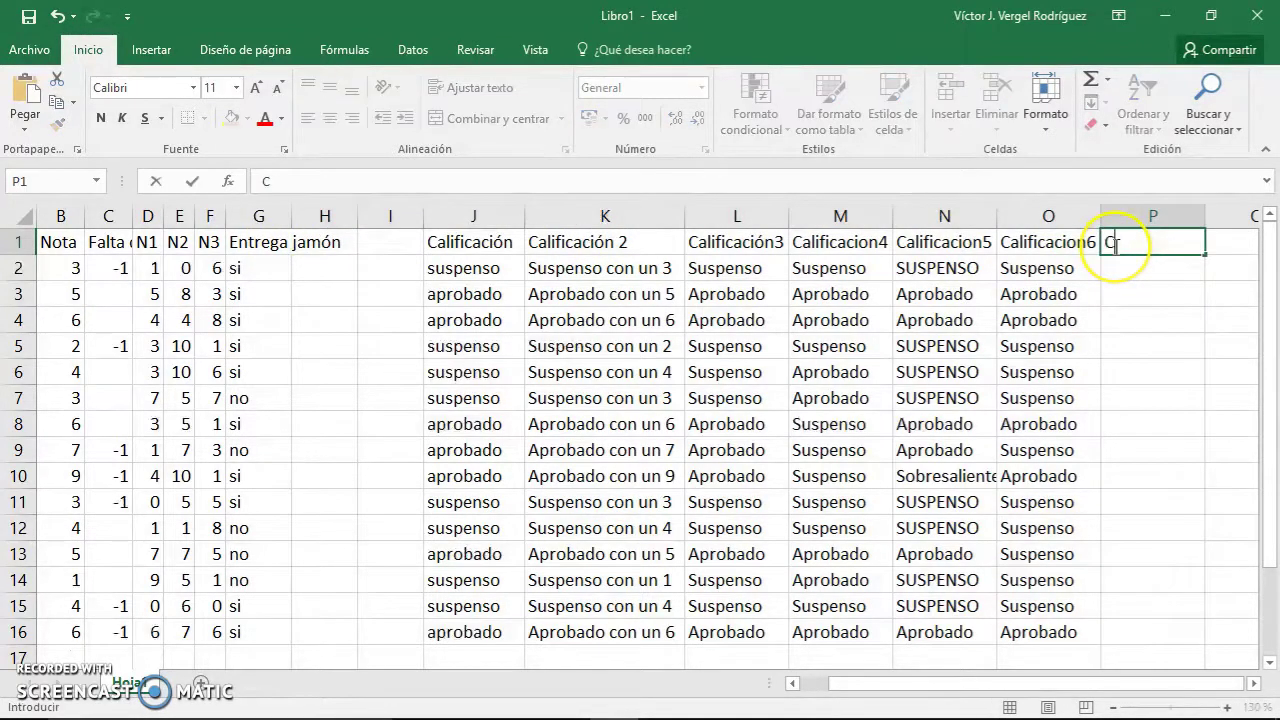
type("alifi")
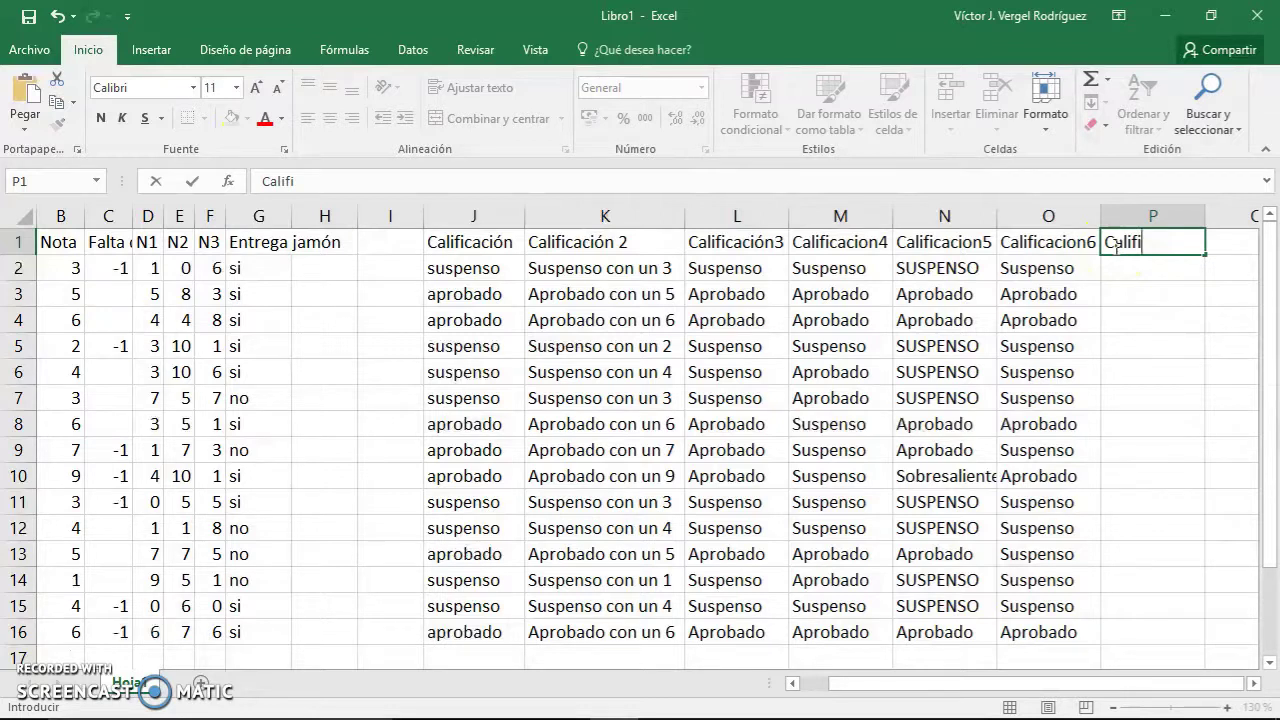
type("cacion7")
key("Return")
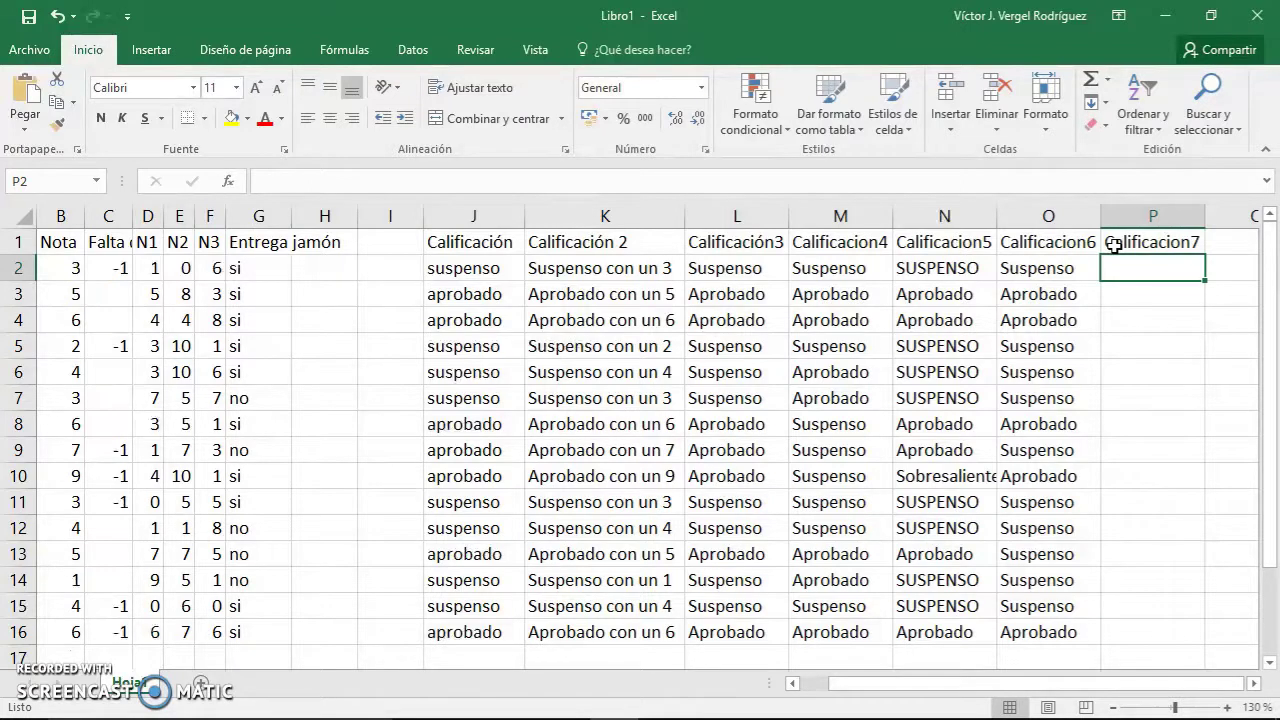
Check the Nota column, then begin a new function-based formula in cell P2
left_click(60, 216)
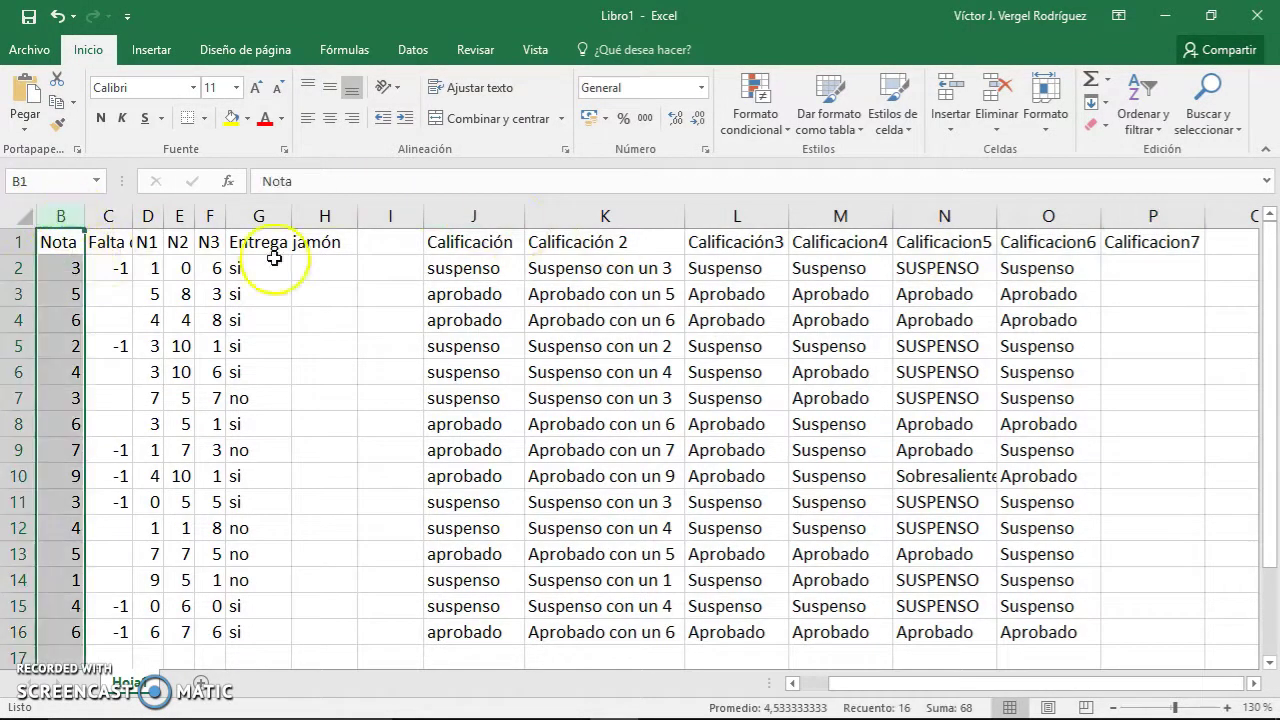
left_click(1133, 273)
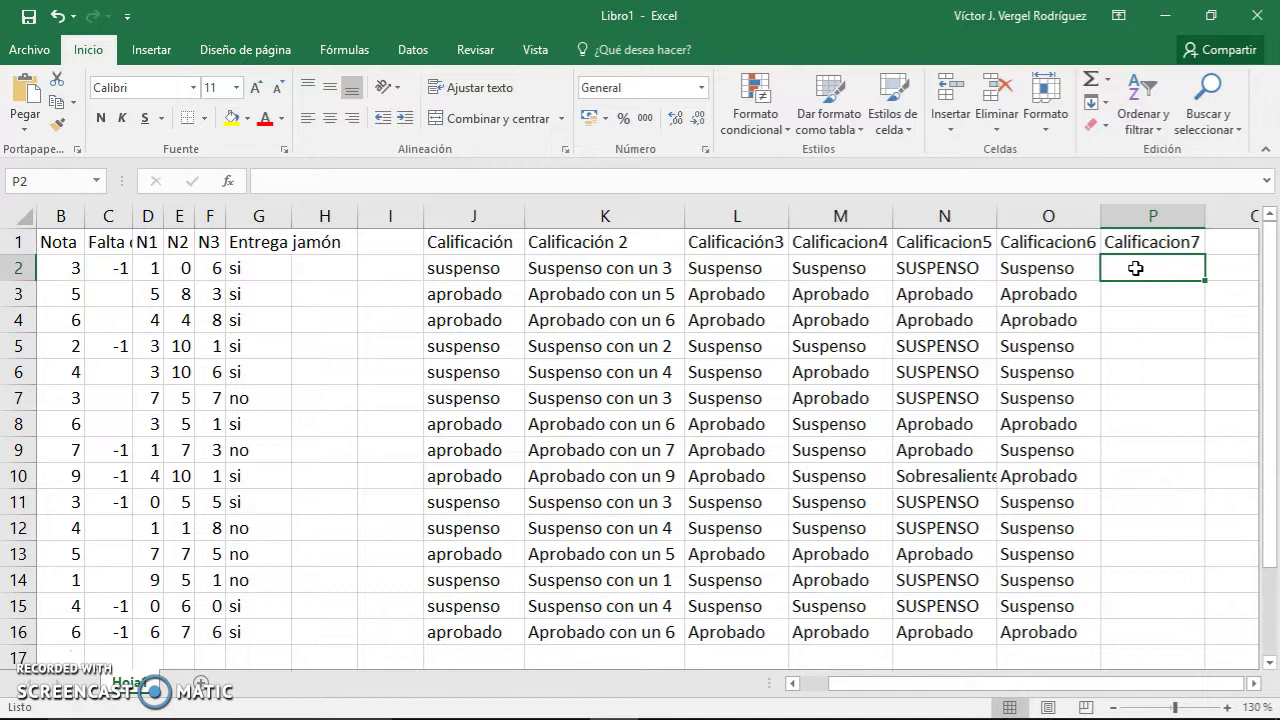
left_click(60, 216)
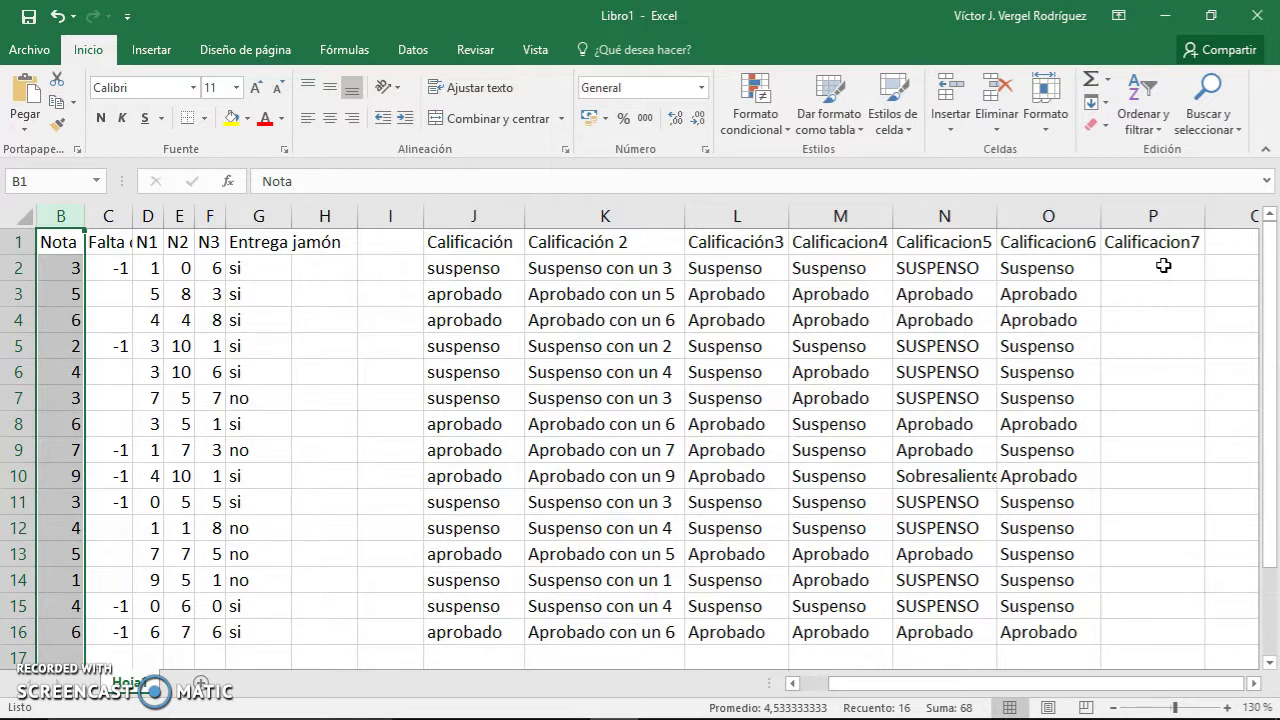
left_click(1163, 265)
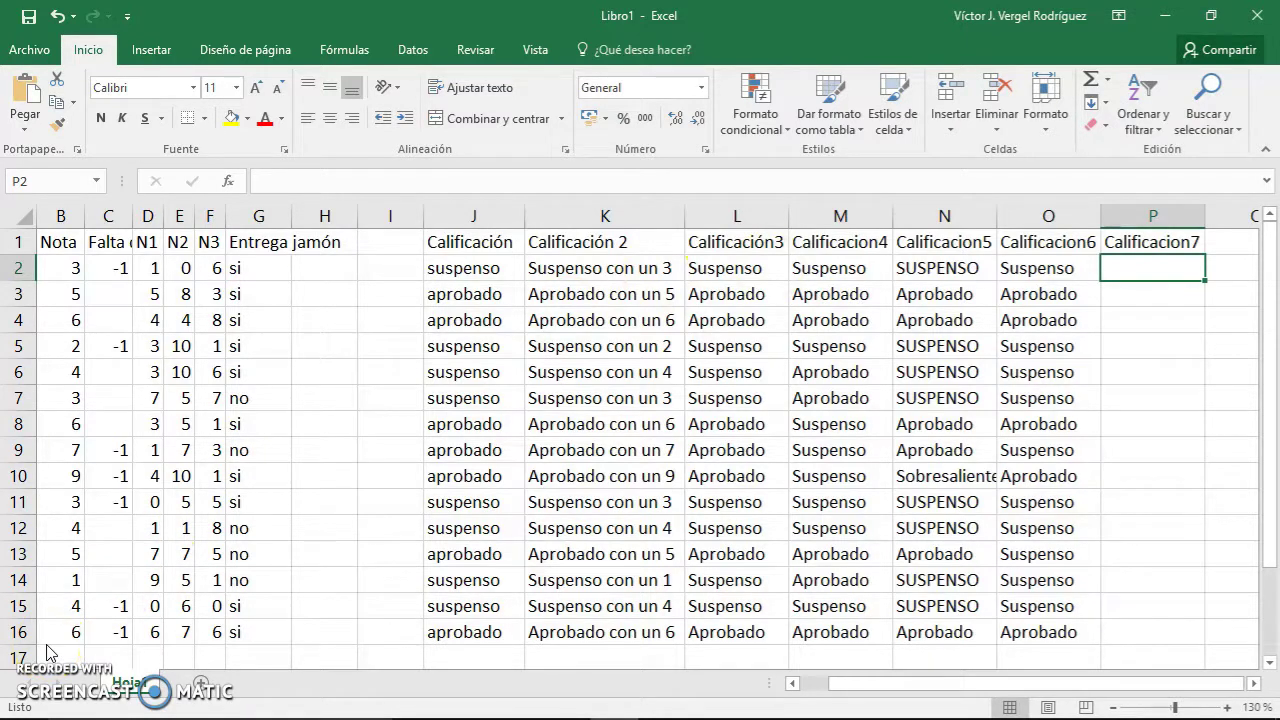
left_click(228, 181)
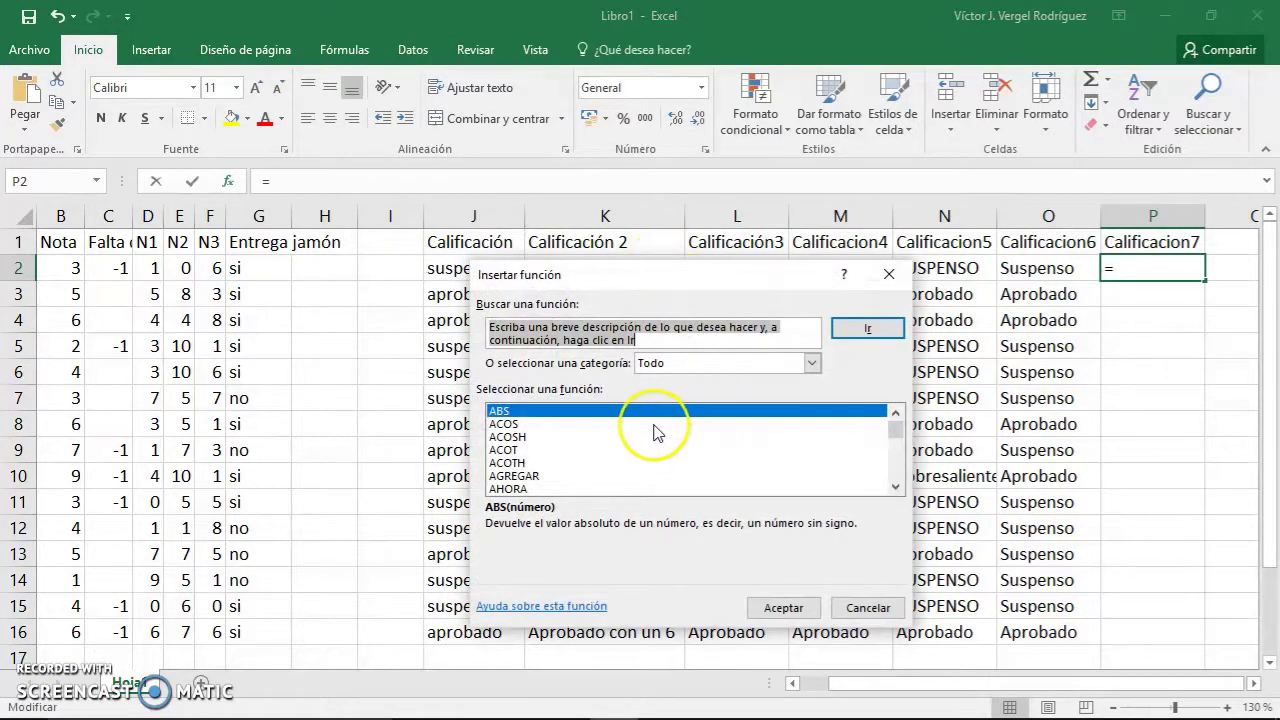
Choose the SI function for P2's formula
left_click(655, 432)
type("su")
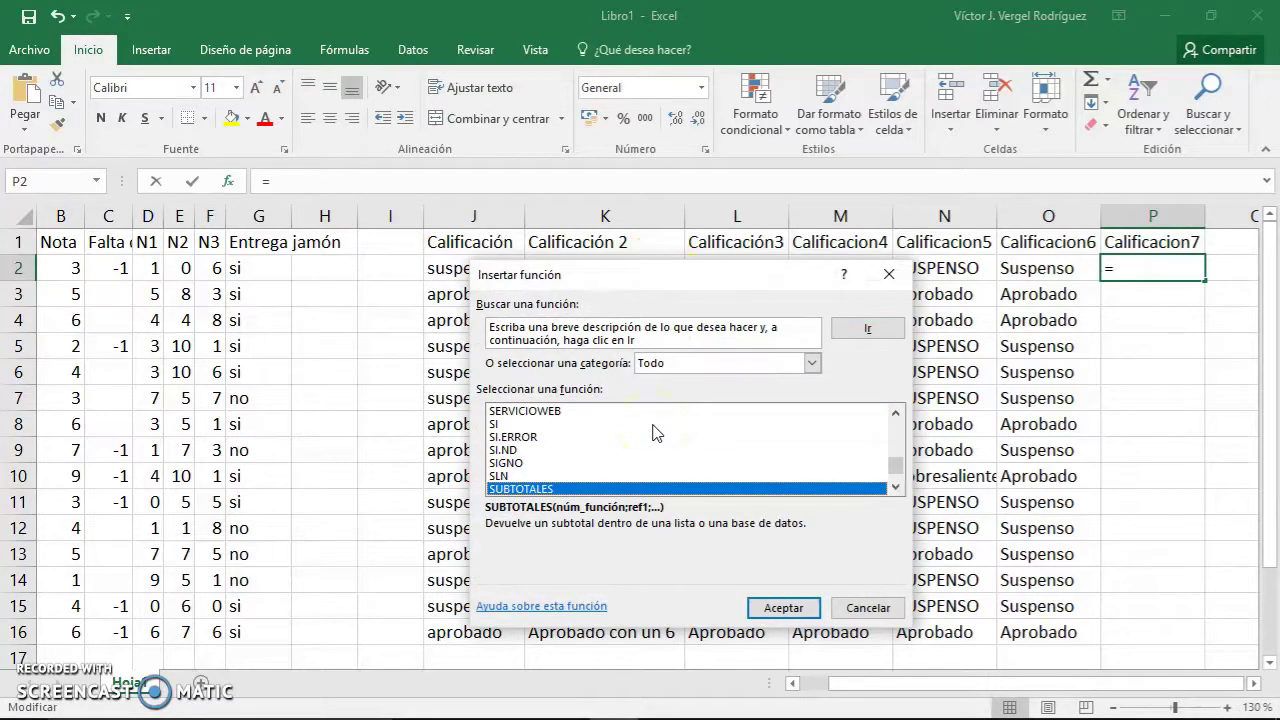
double_click(557, 423)
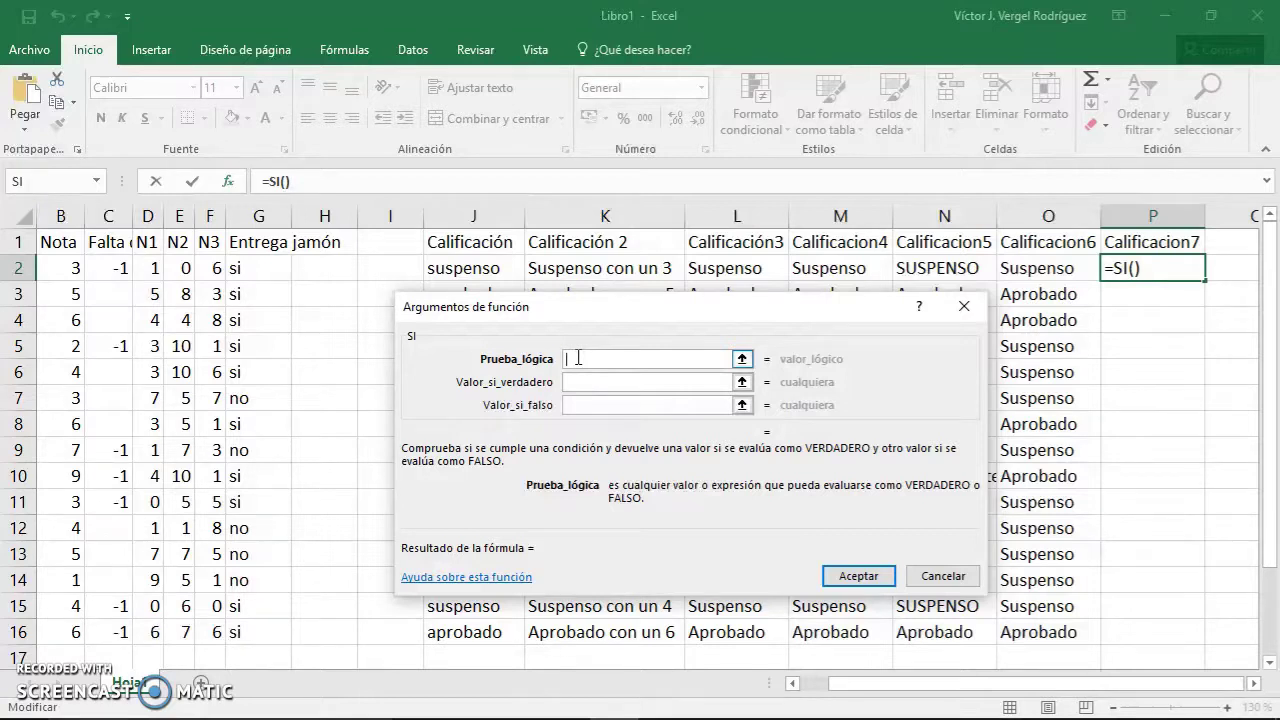
Nest Y(B2>=6;B2<8) as the SI logical test
left_click(96, 181)
left_click(90, 249)
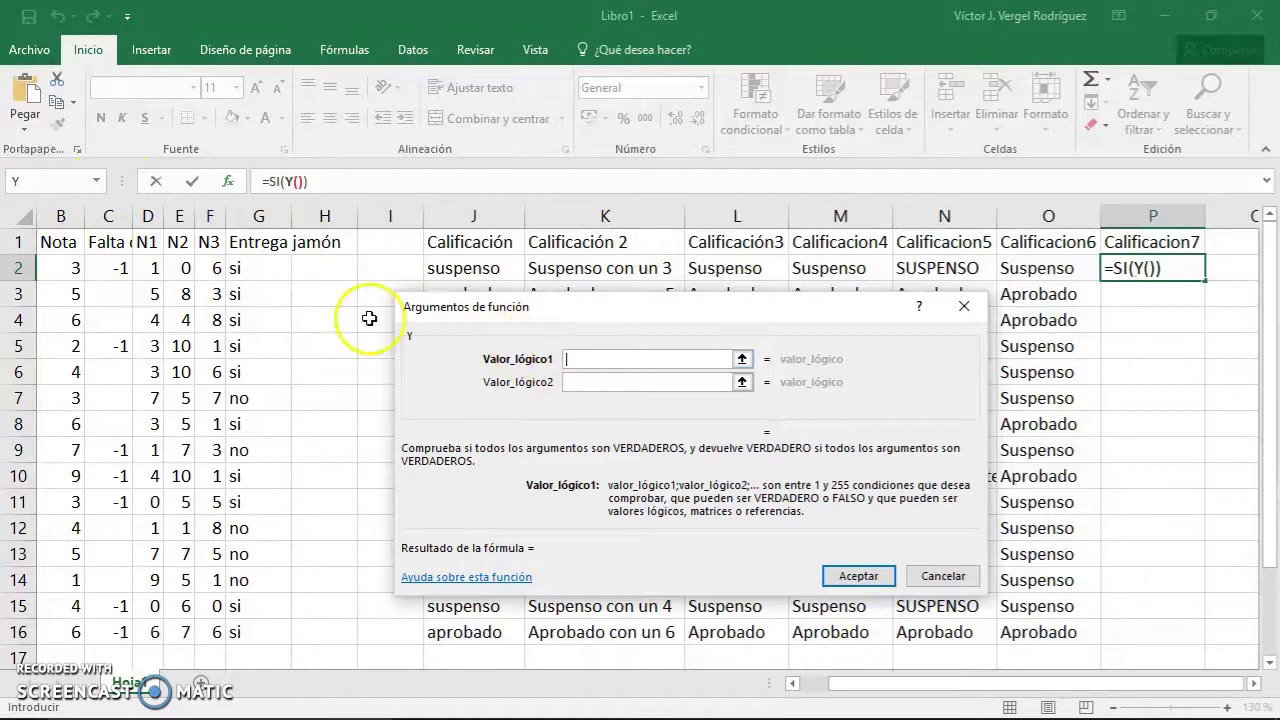
left_click(60, 267)
type(">")
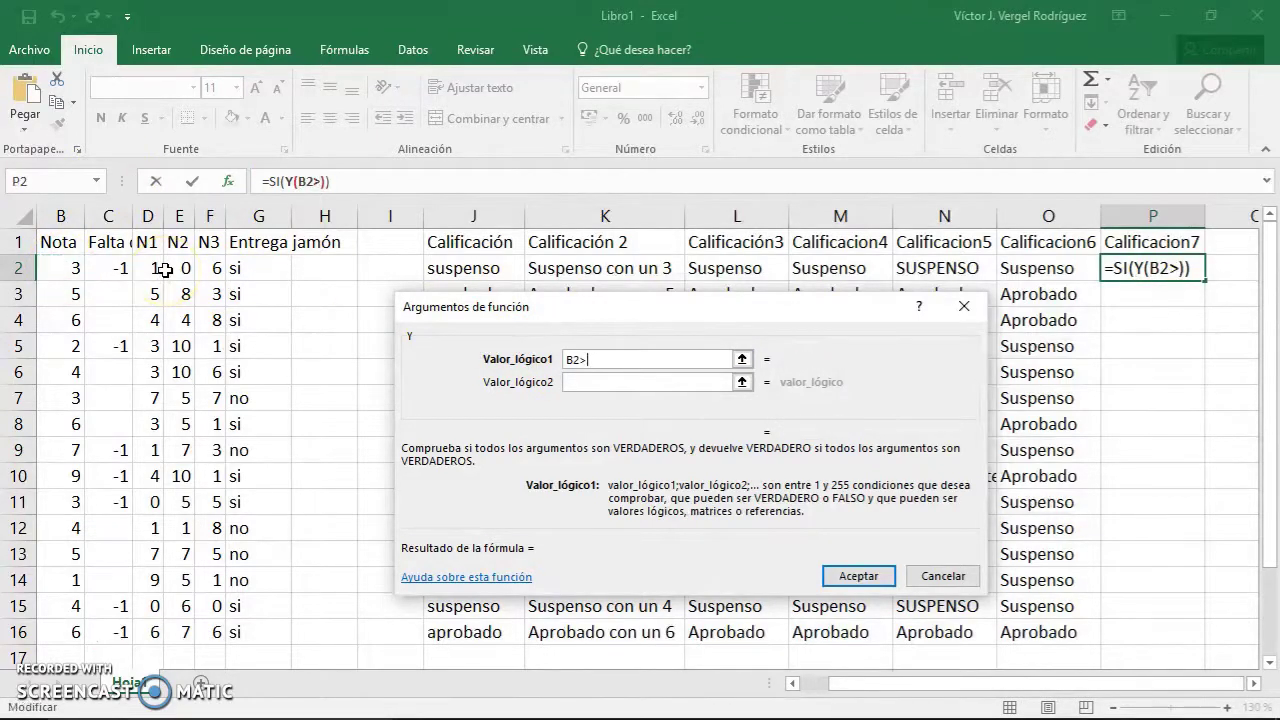
type("=6")
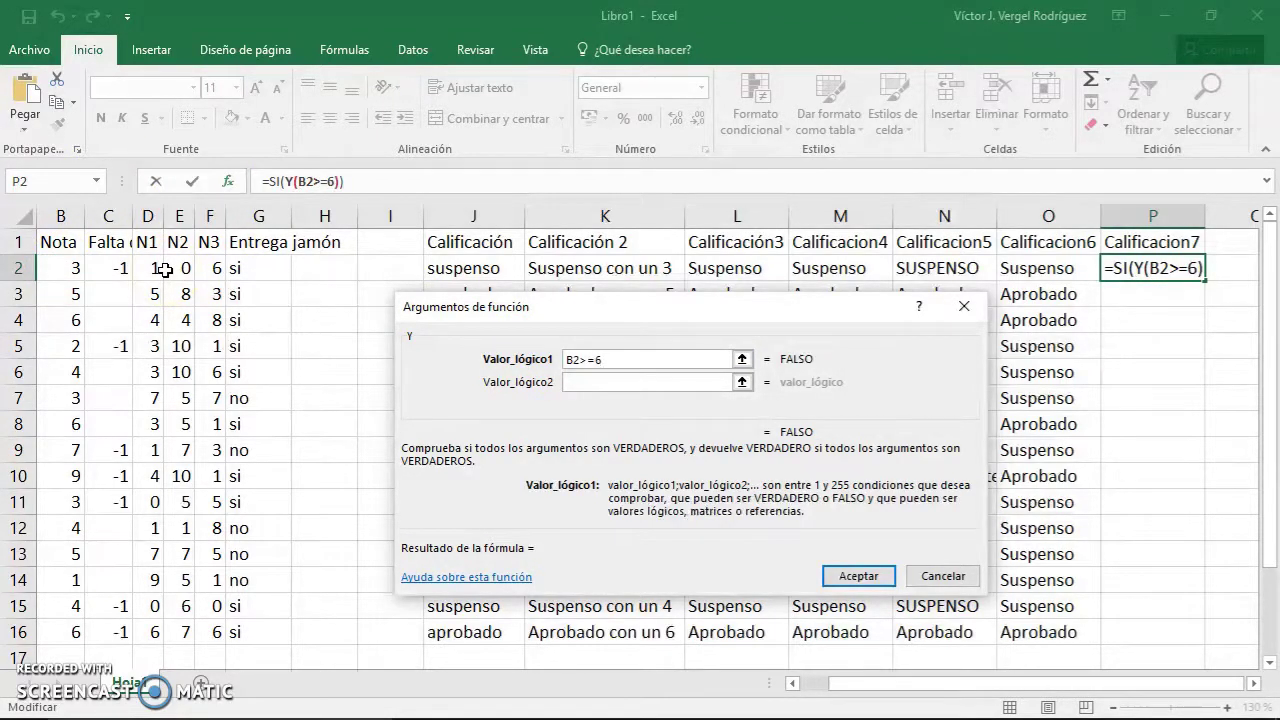
left_click(588, 382)
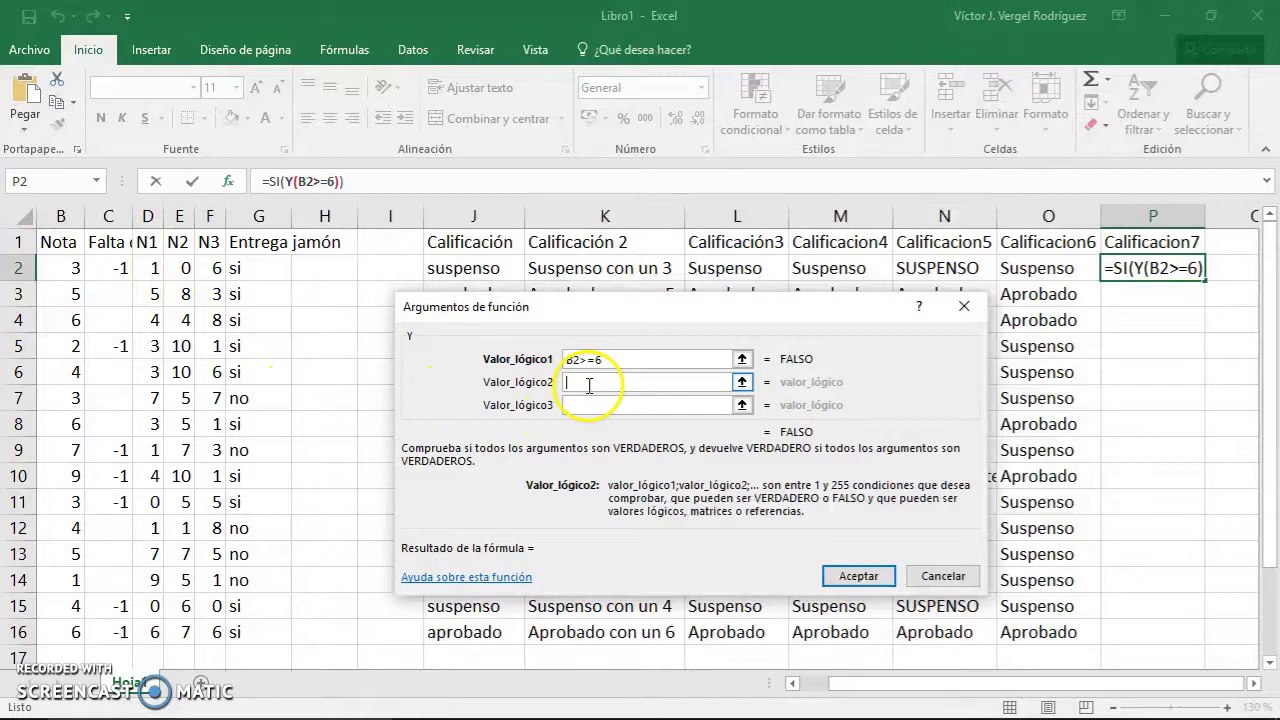
left_click(73, 272)
type("<8")
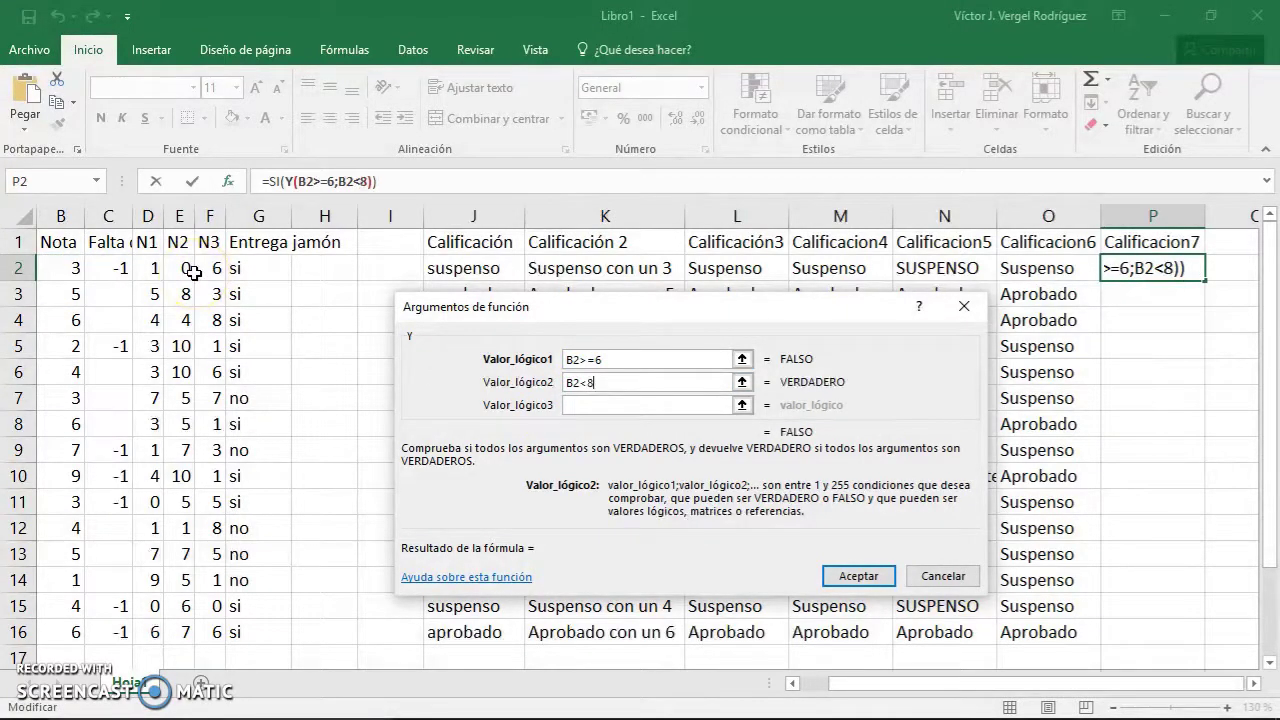
left_click(276, 181)
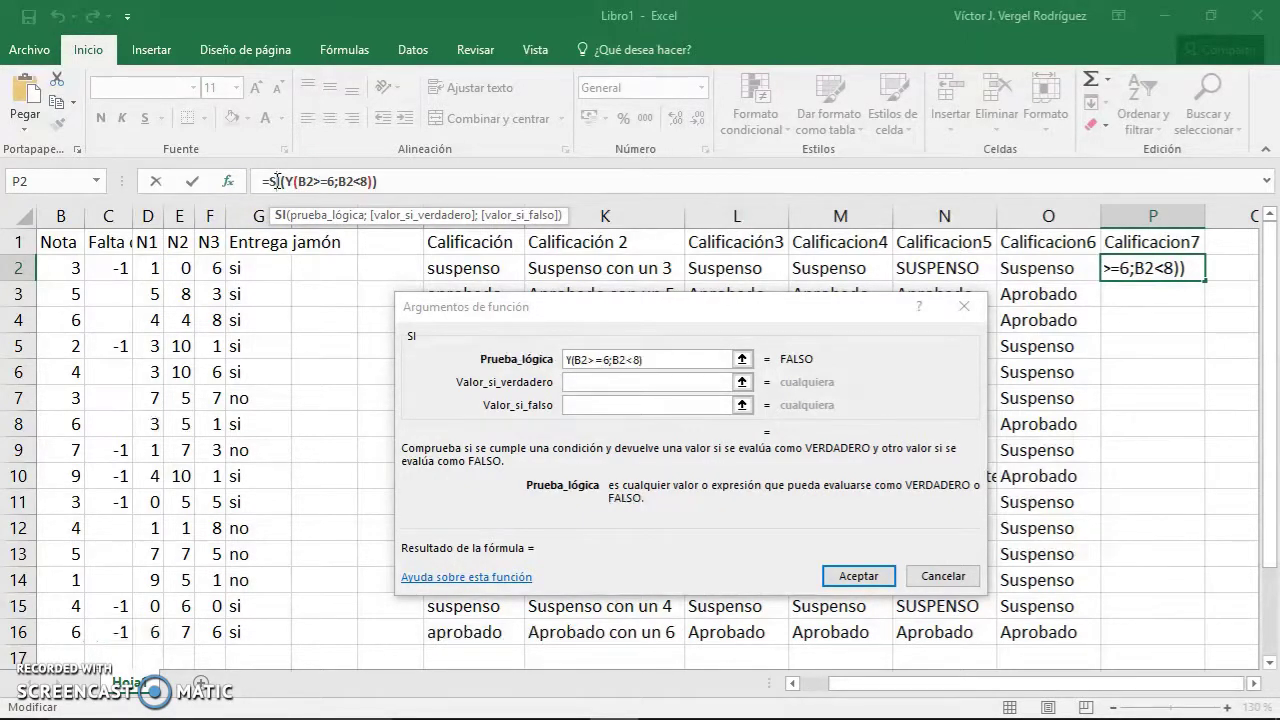
Enter "Notable" as the true result and "Sobresaliente" as the false result
left_click(585, 383)
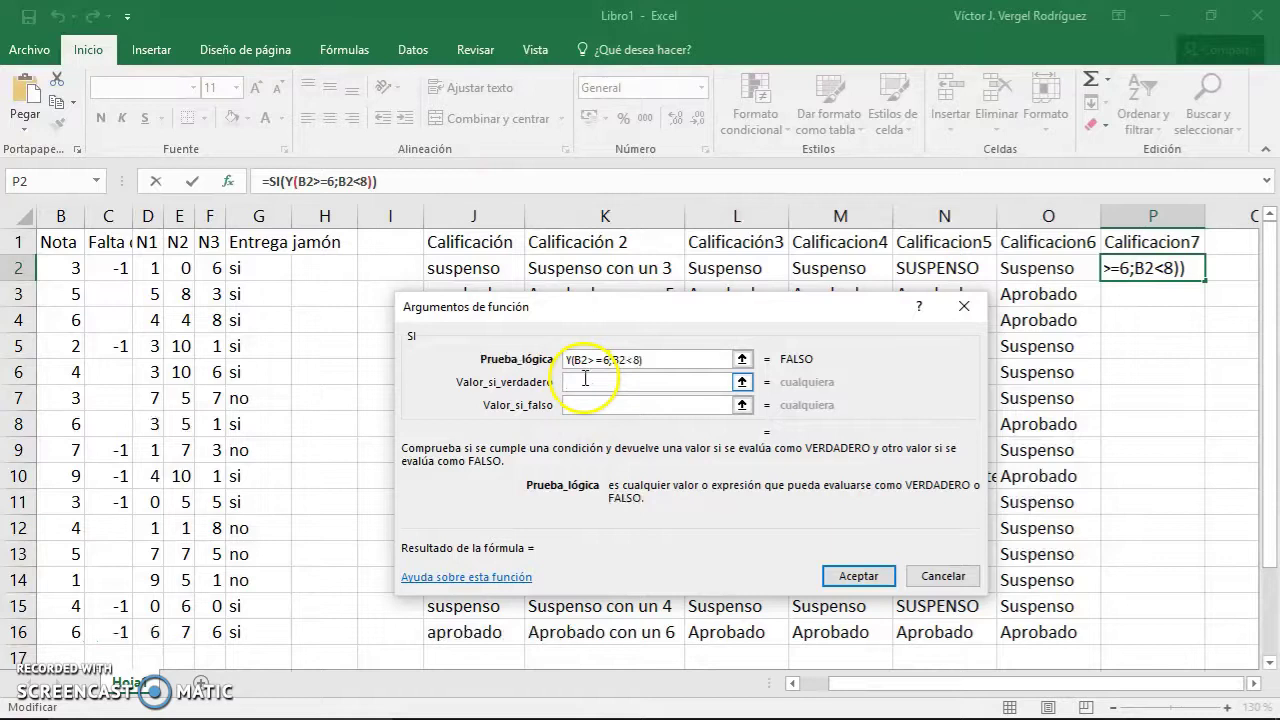
type("Notabl")
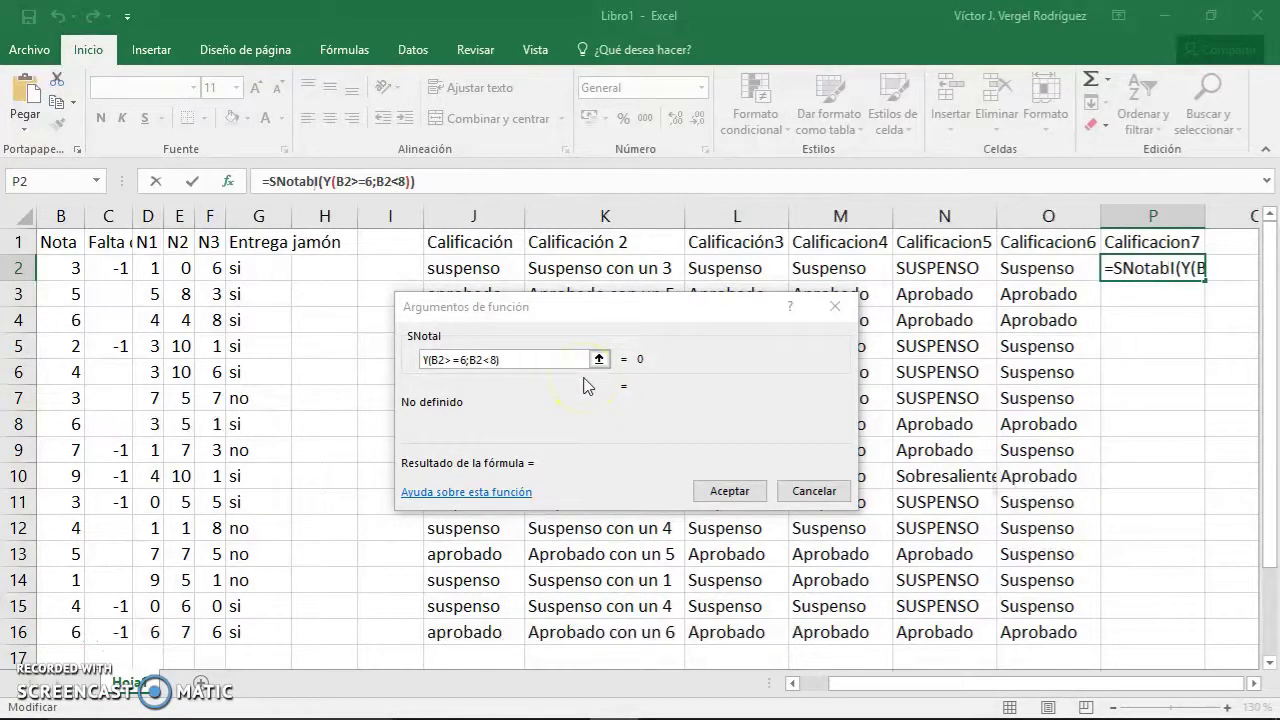
key("BackSpace")
key("BackSpace")
key("BackSpace")
key("BackSpace")
key("BackSpace")
key("BackSpace")
type("I")
left_click(606, 380)
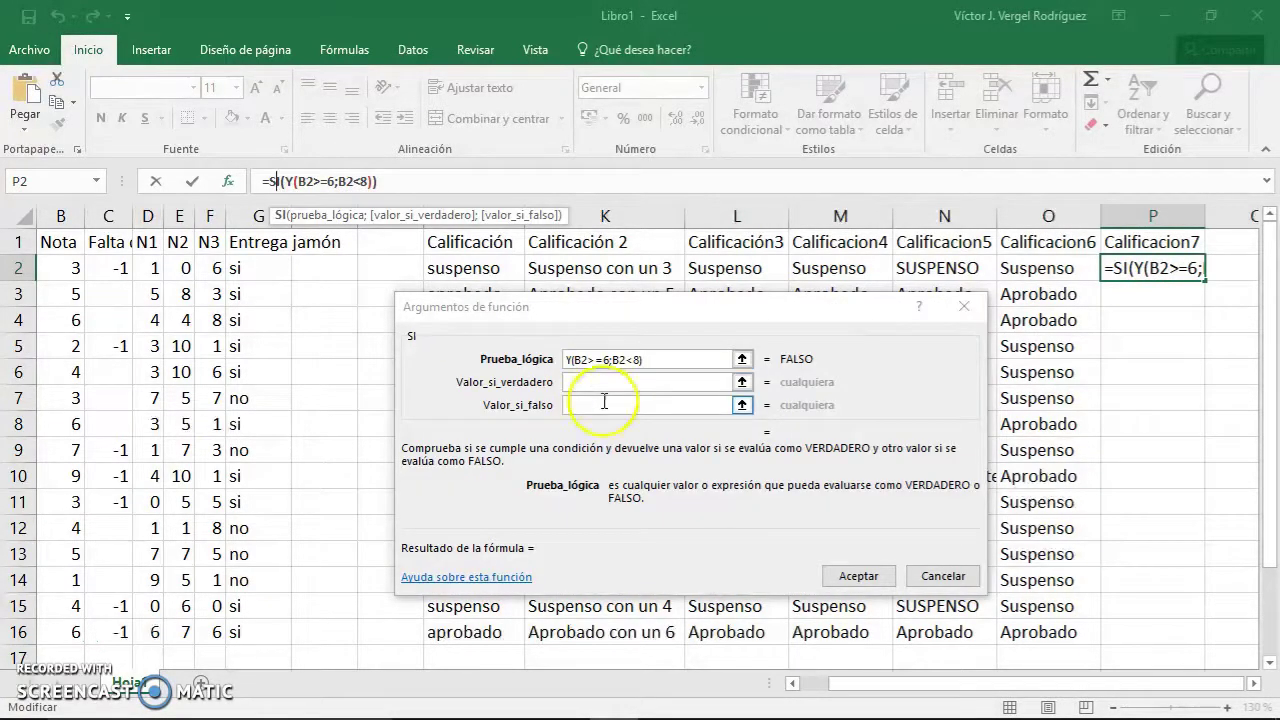
type("Notablew")
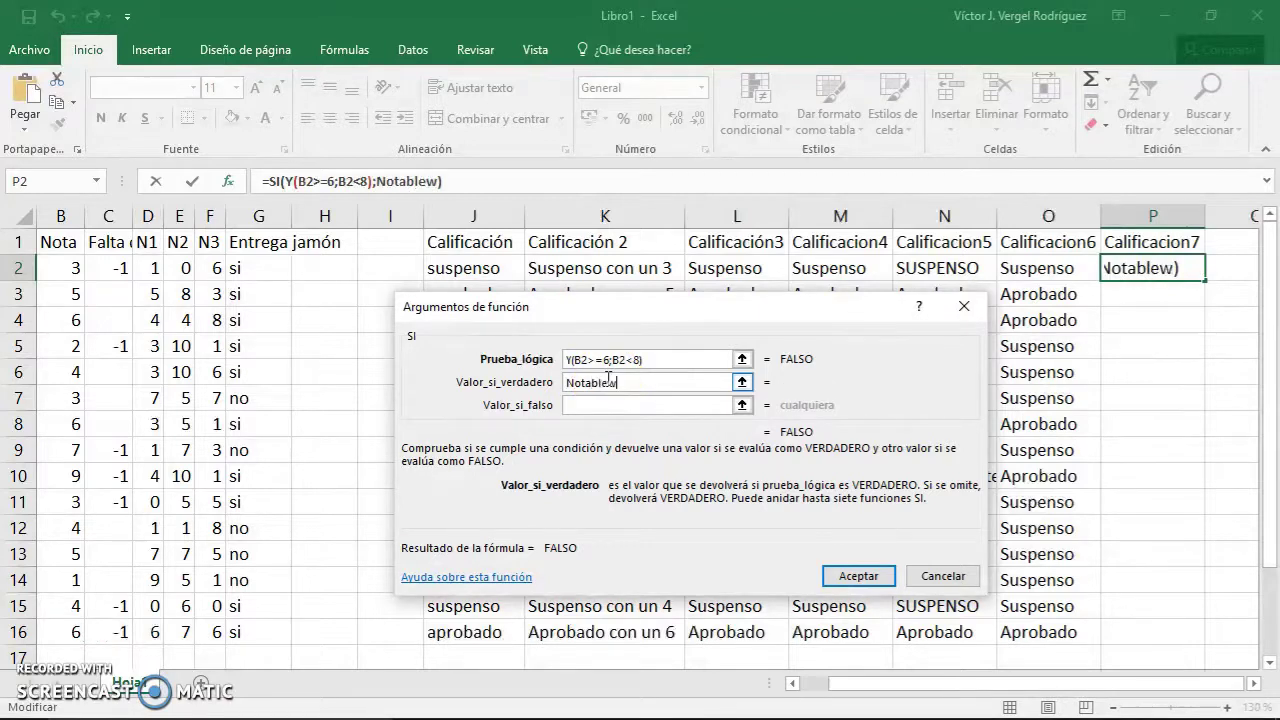
key("BackSpace")
left_click(596, 408)
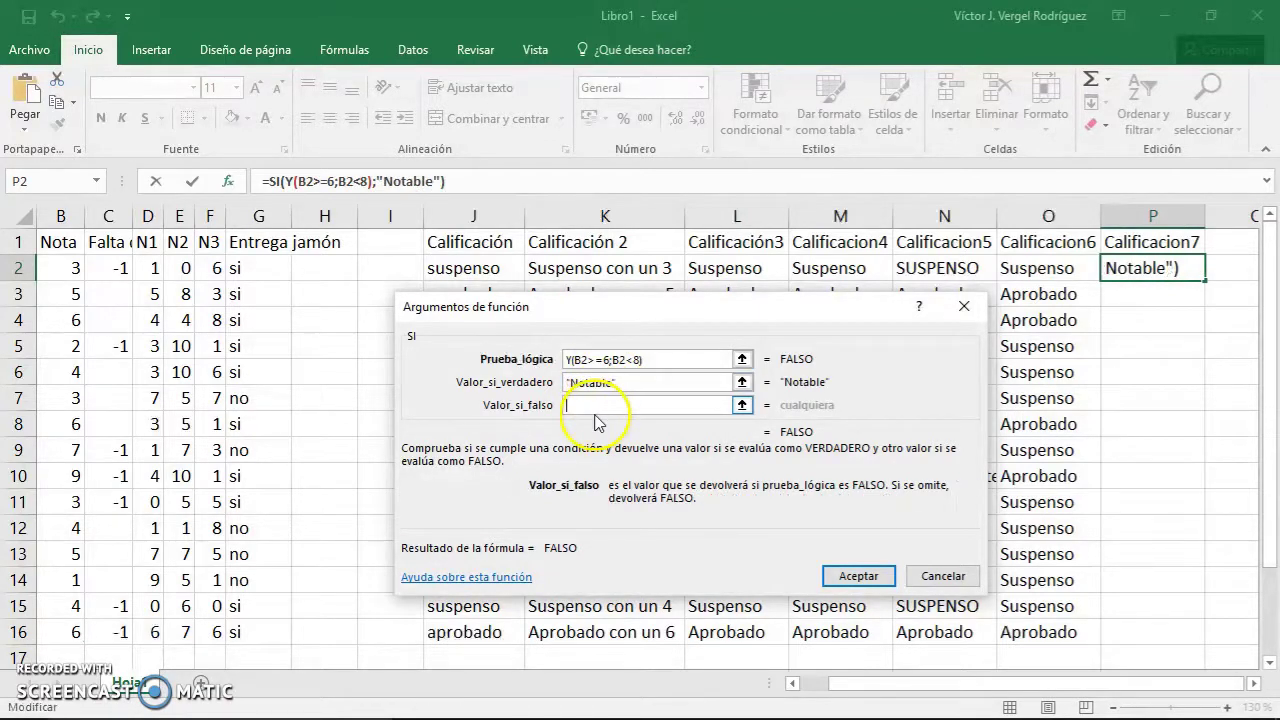
type("Sobresaliente")
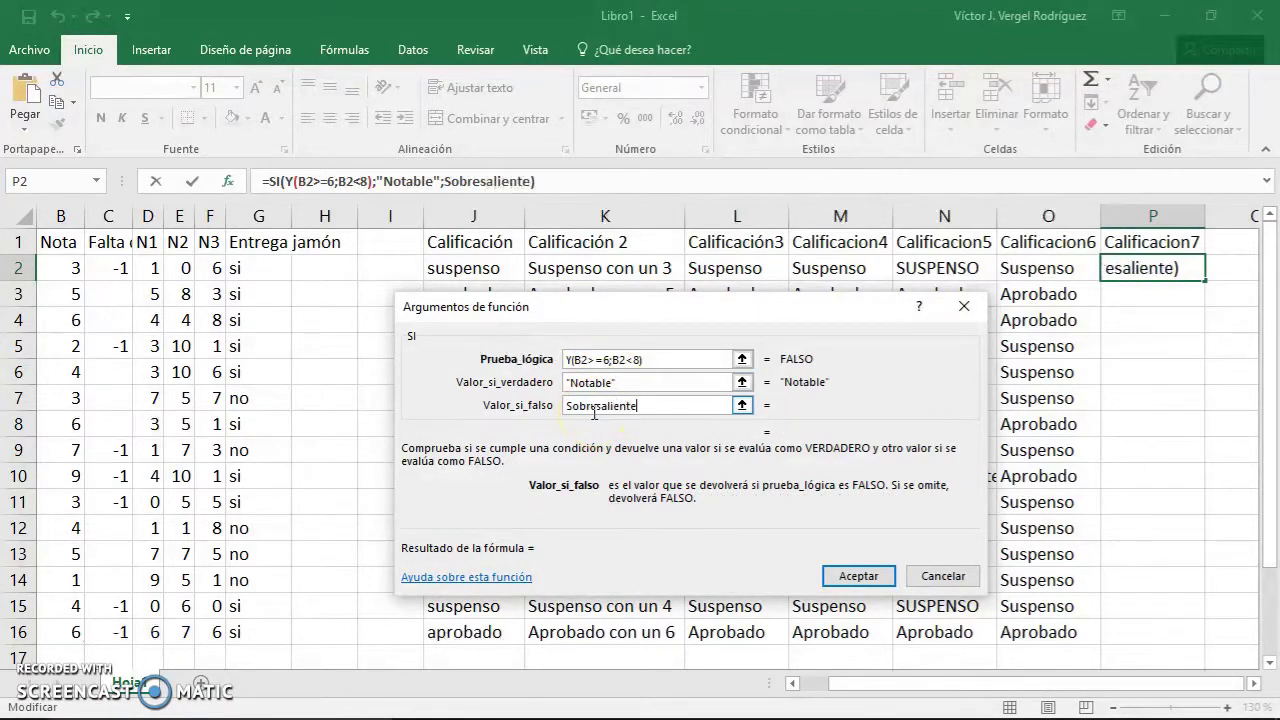
left_click(610, 383)
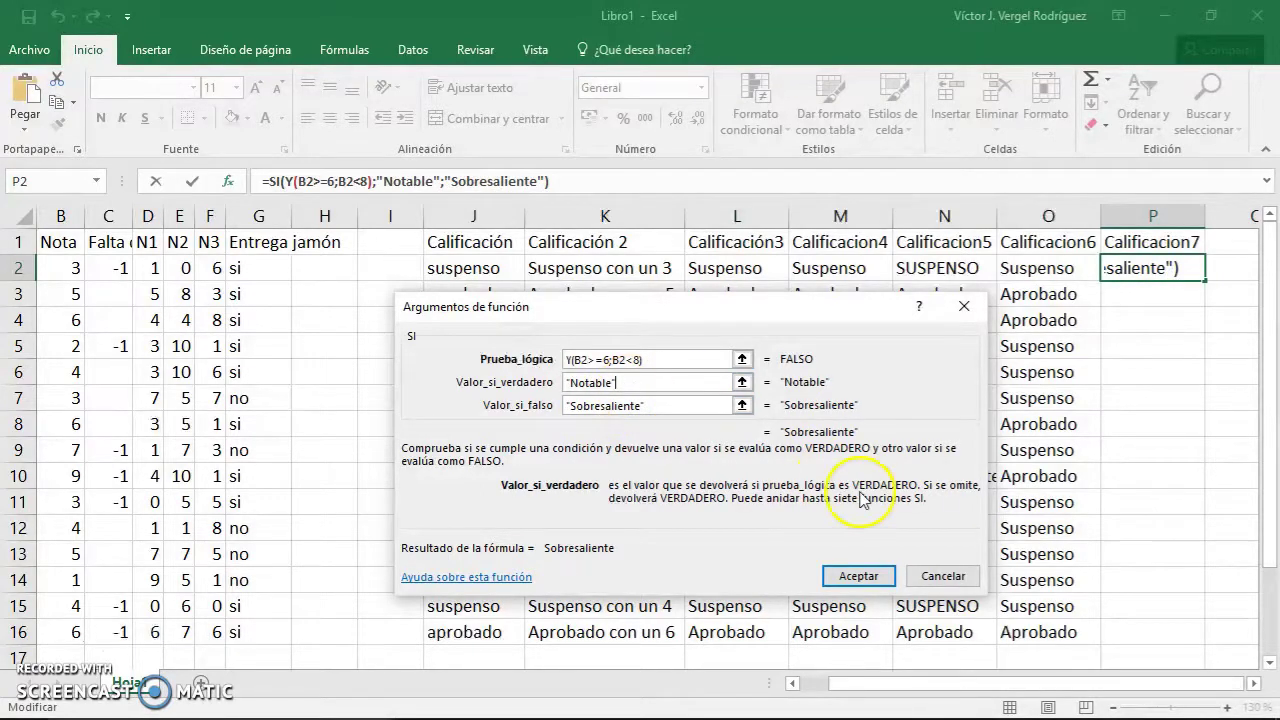
Accept the Calificacion7 formula, fill it through P16, and review P2's arguments
left_click(859, 577)
double_click(1205, 281)
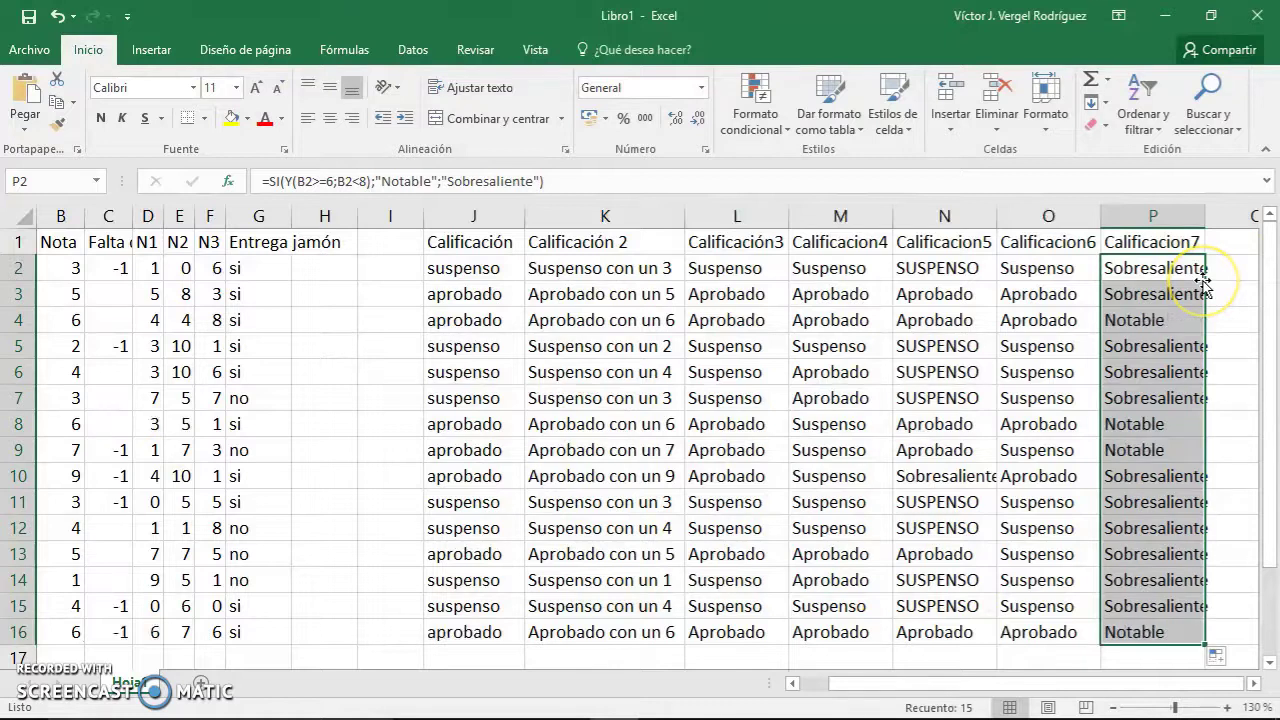
left_click(1150, 265)
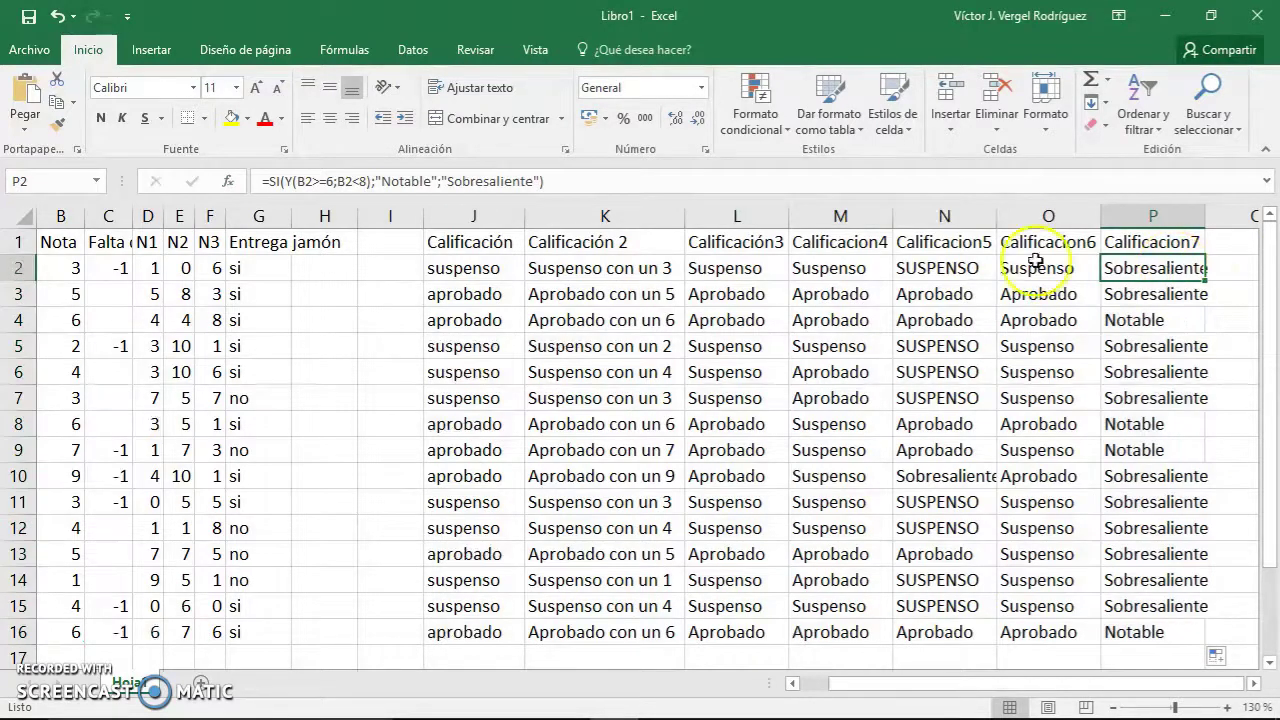
left_click(229, 181)
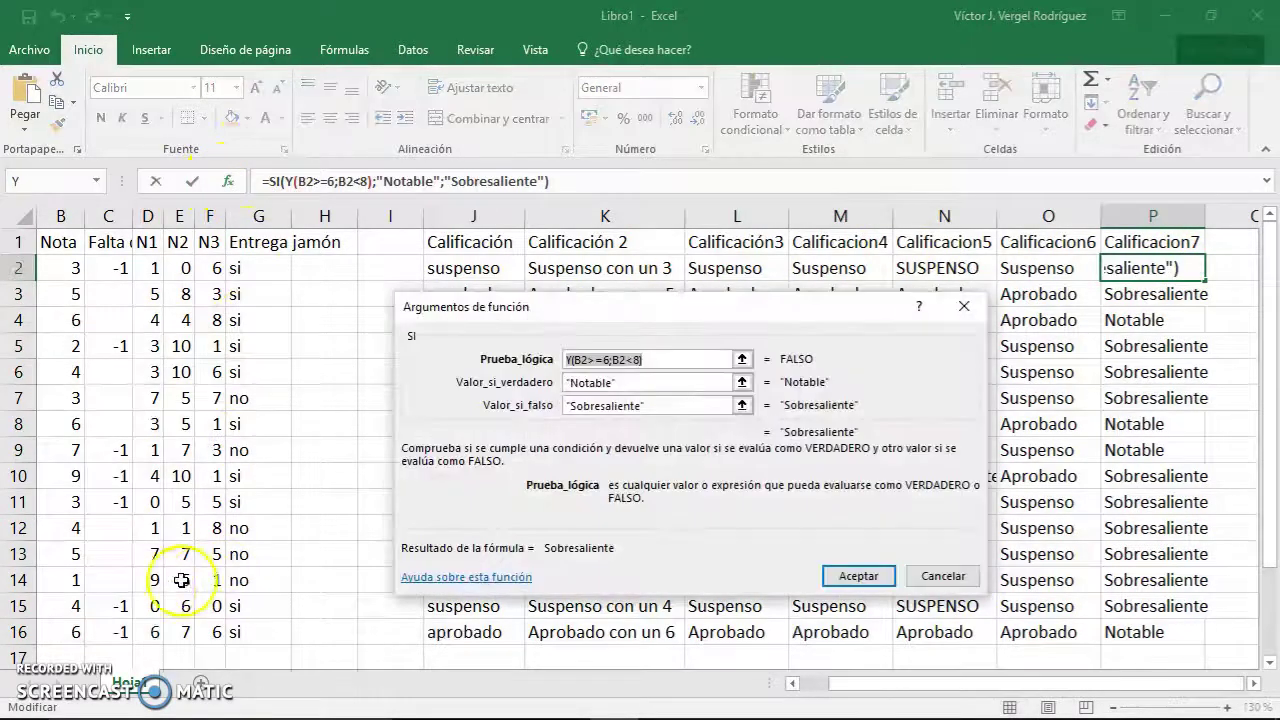